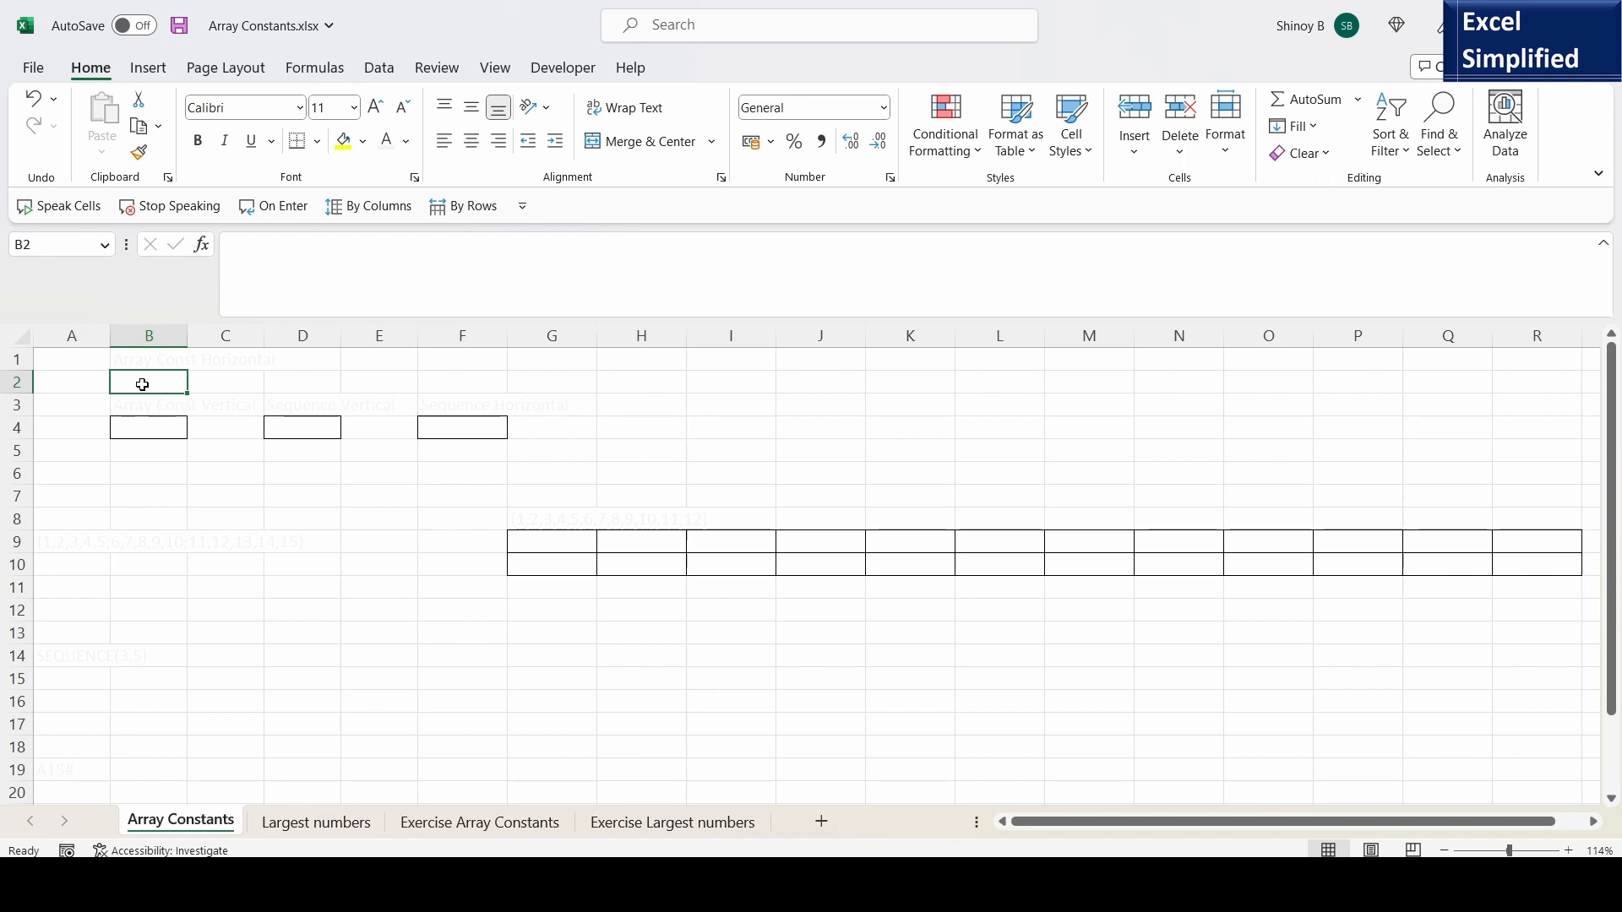
- Enter the horizontal array constant ={1,2,3,4} in cell B2 and check the formula across the spilled cells B2 to E2
type("=")
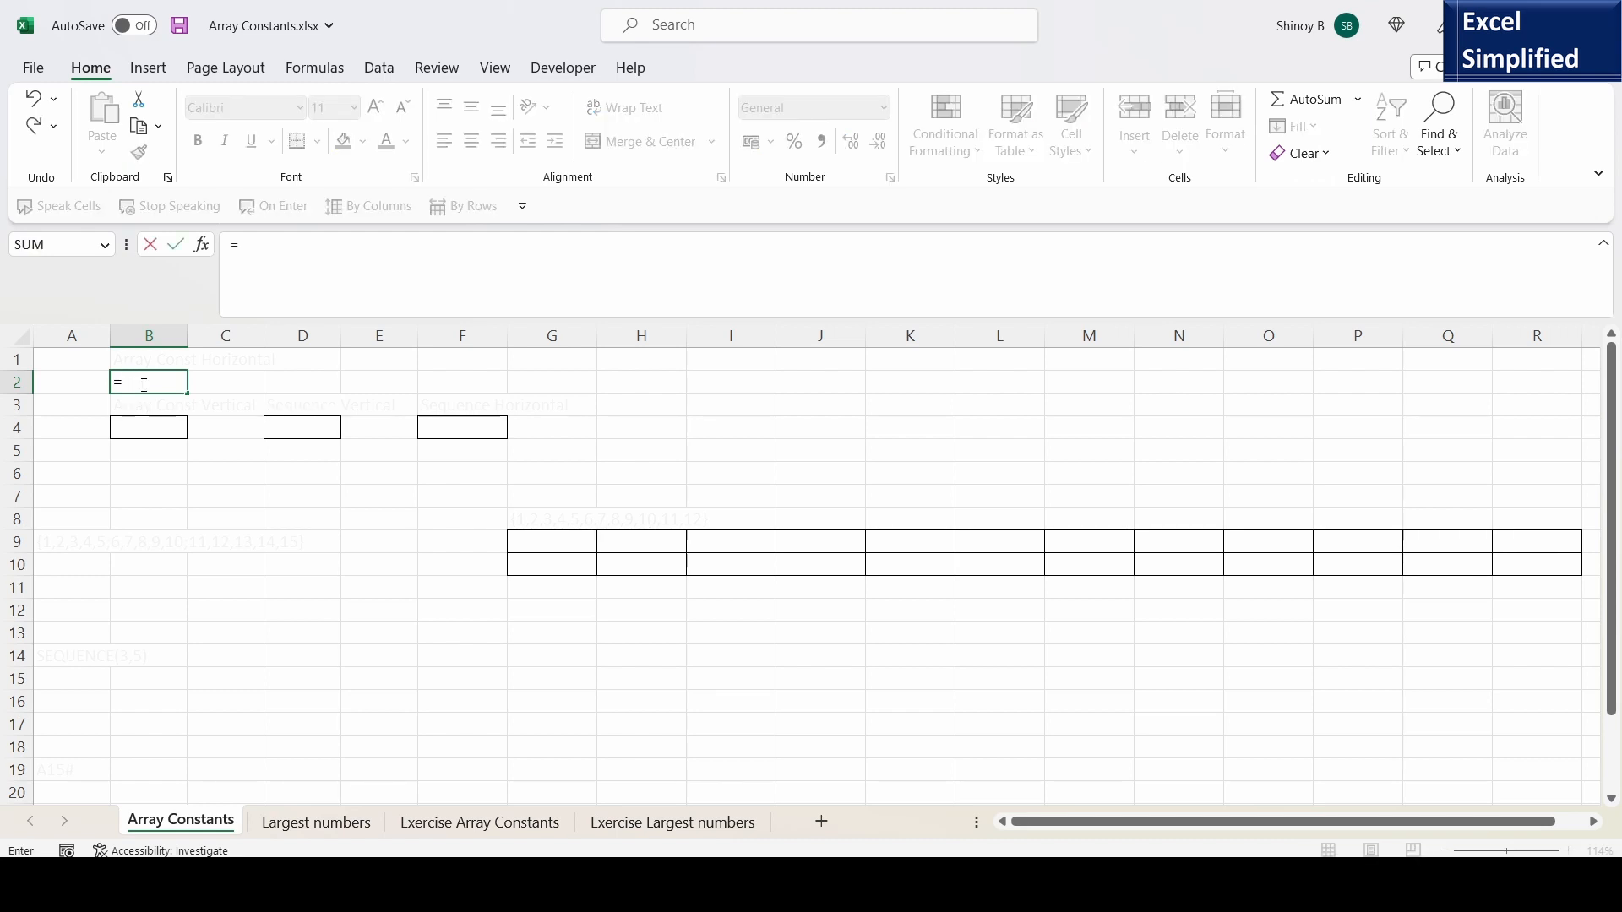
type("{1,2,3,4")
key("Return")
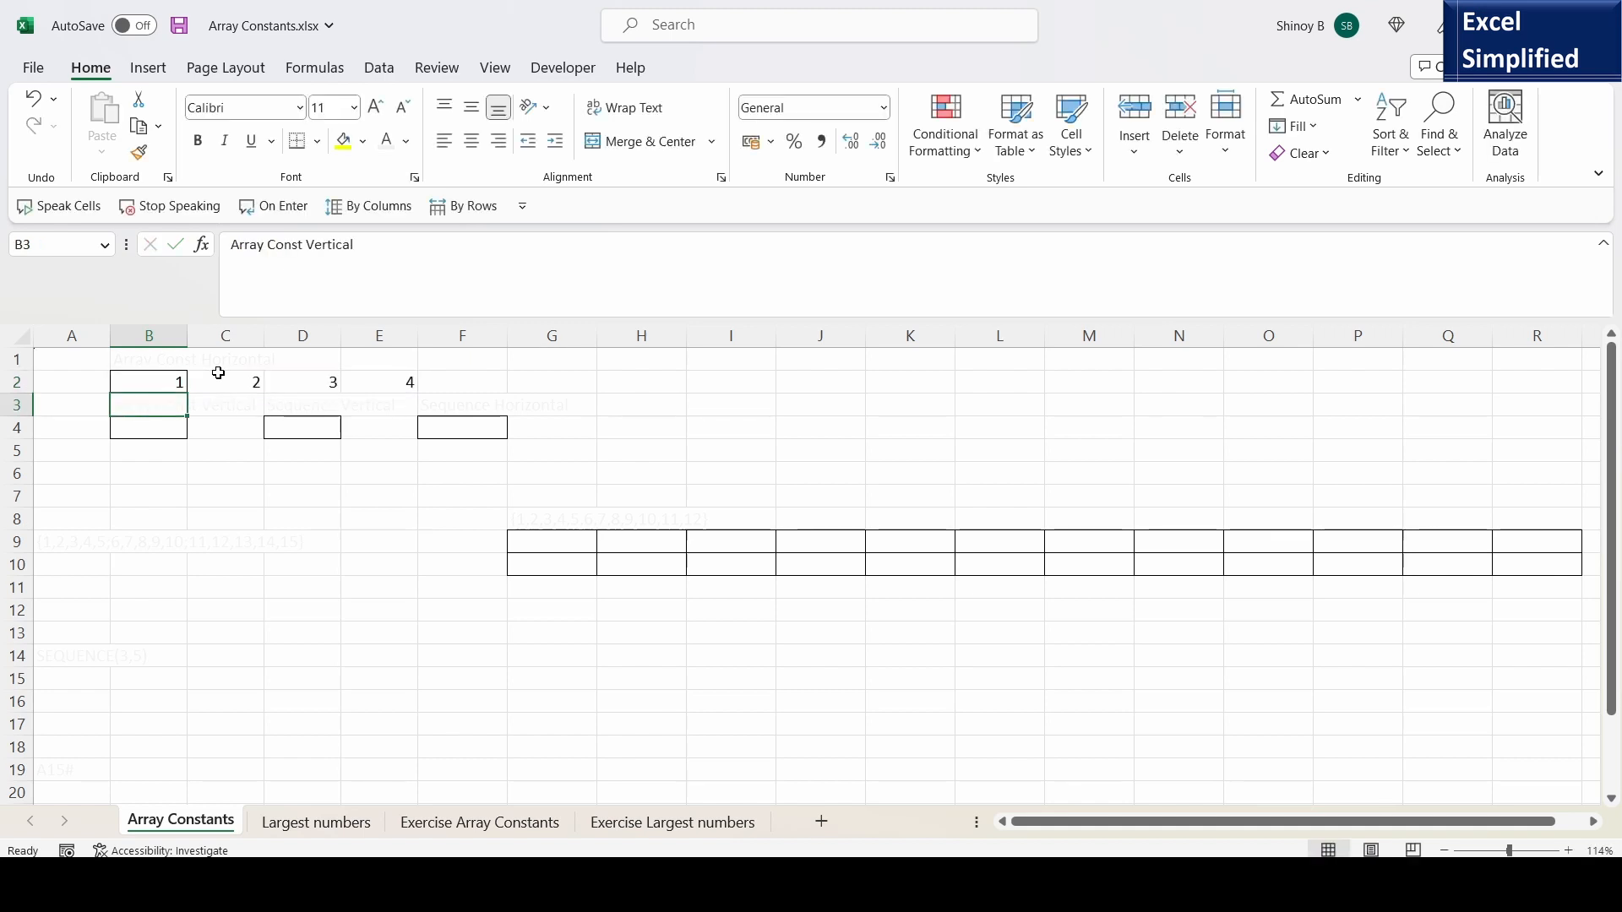
left_click(173, 383)
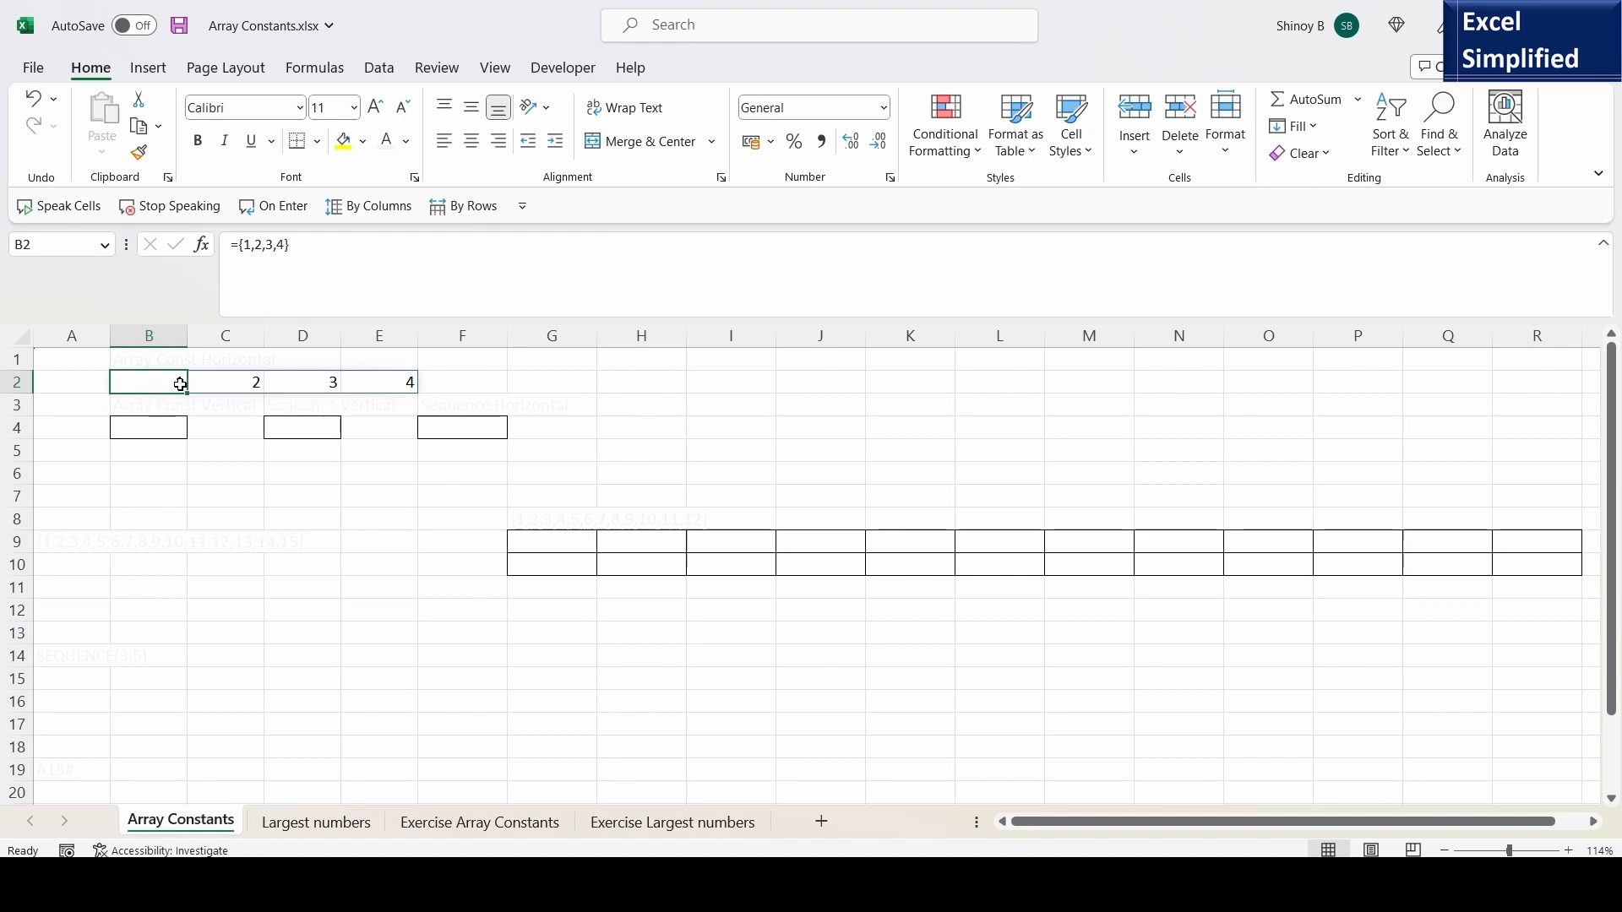
left_click(207, 381)
left_click(279, 378)
left_click(400, 389)
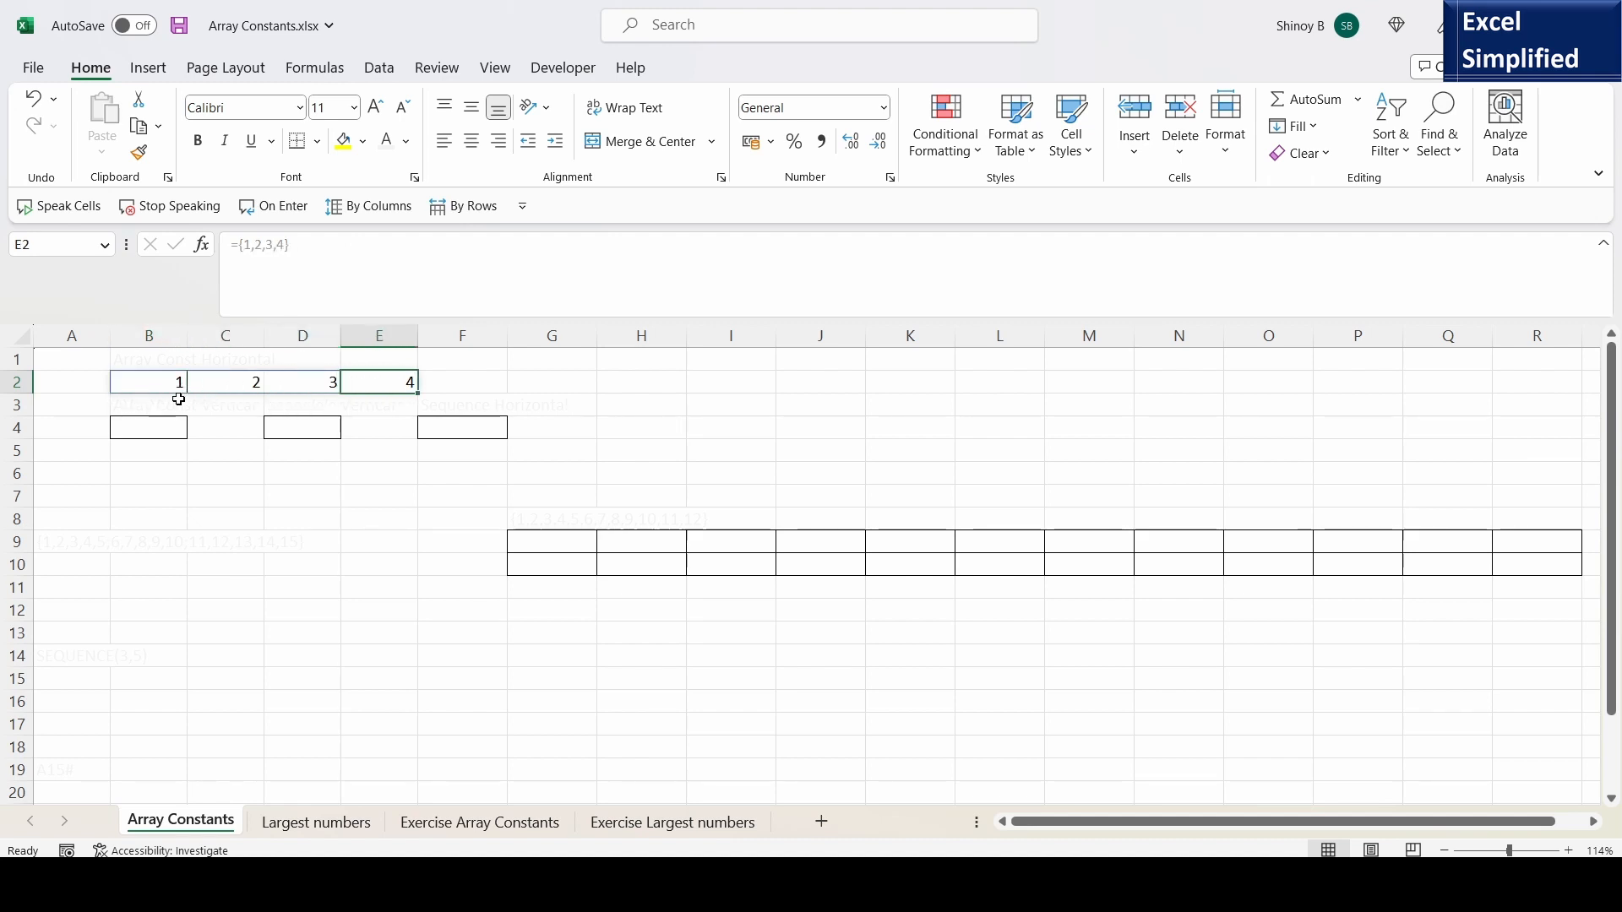
left_click(166, 383)
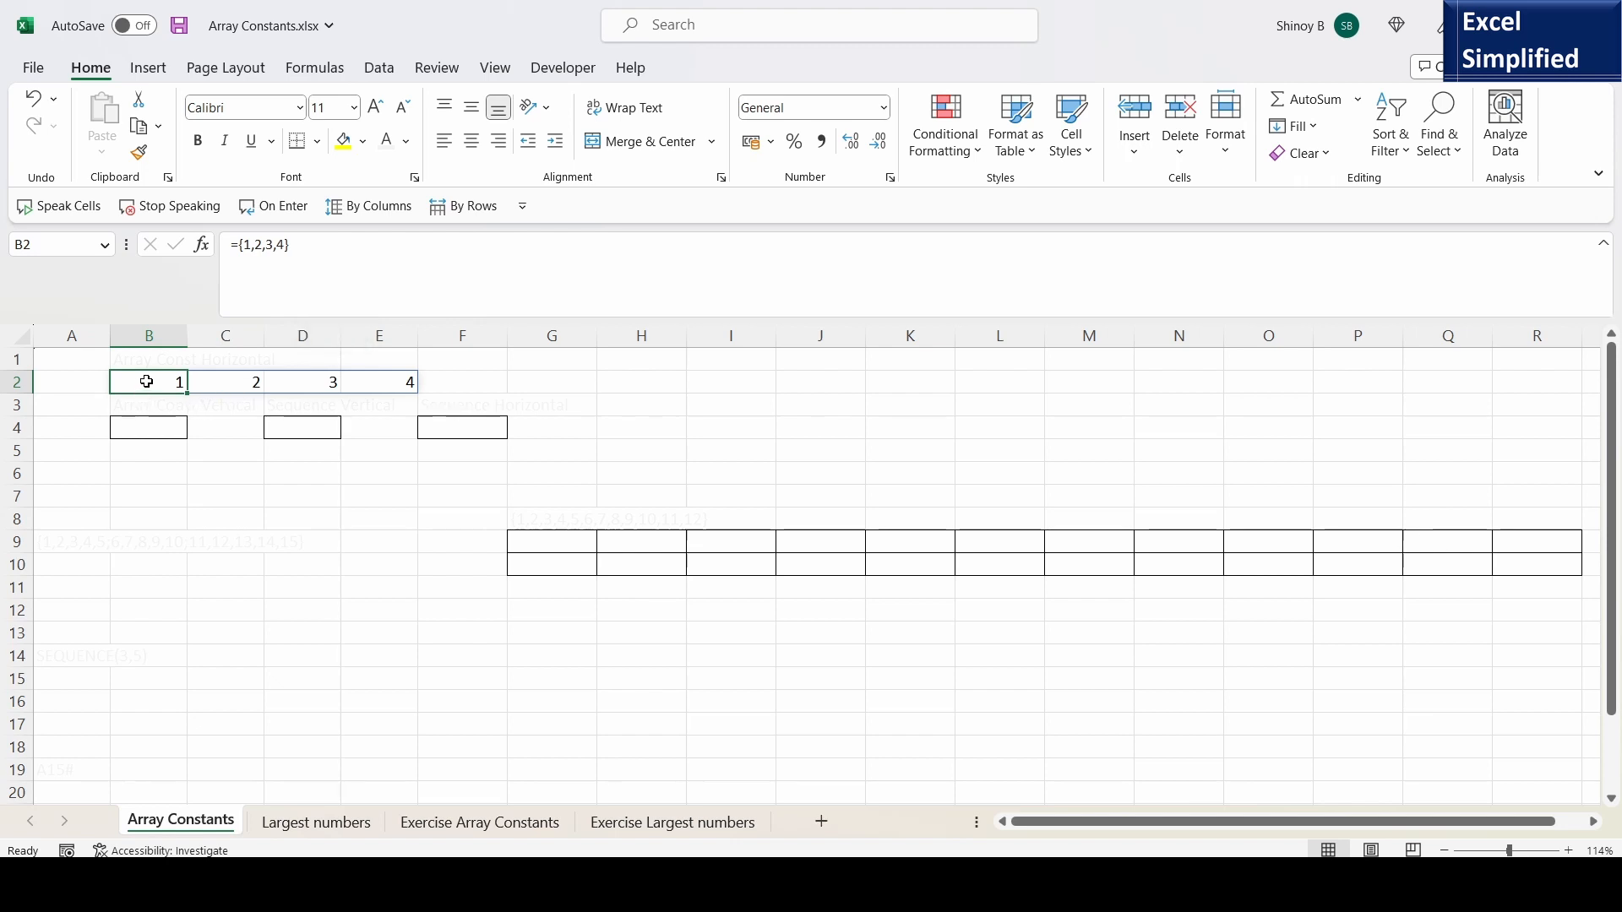
- Enter the vertical array constant ={1;2;3;4} in cell B4 and compare it with the horizontal one in B2
left_click(149, 426)
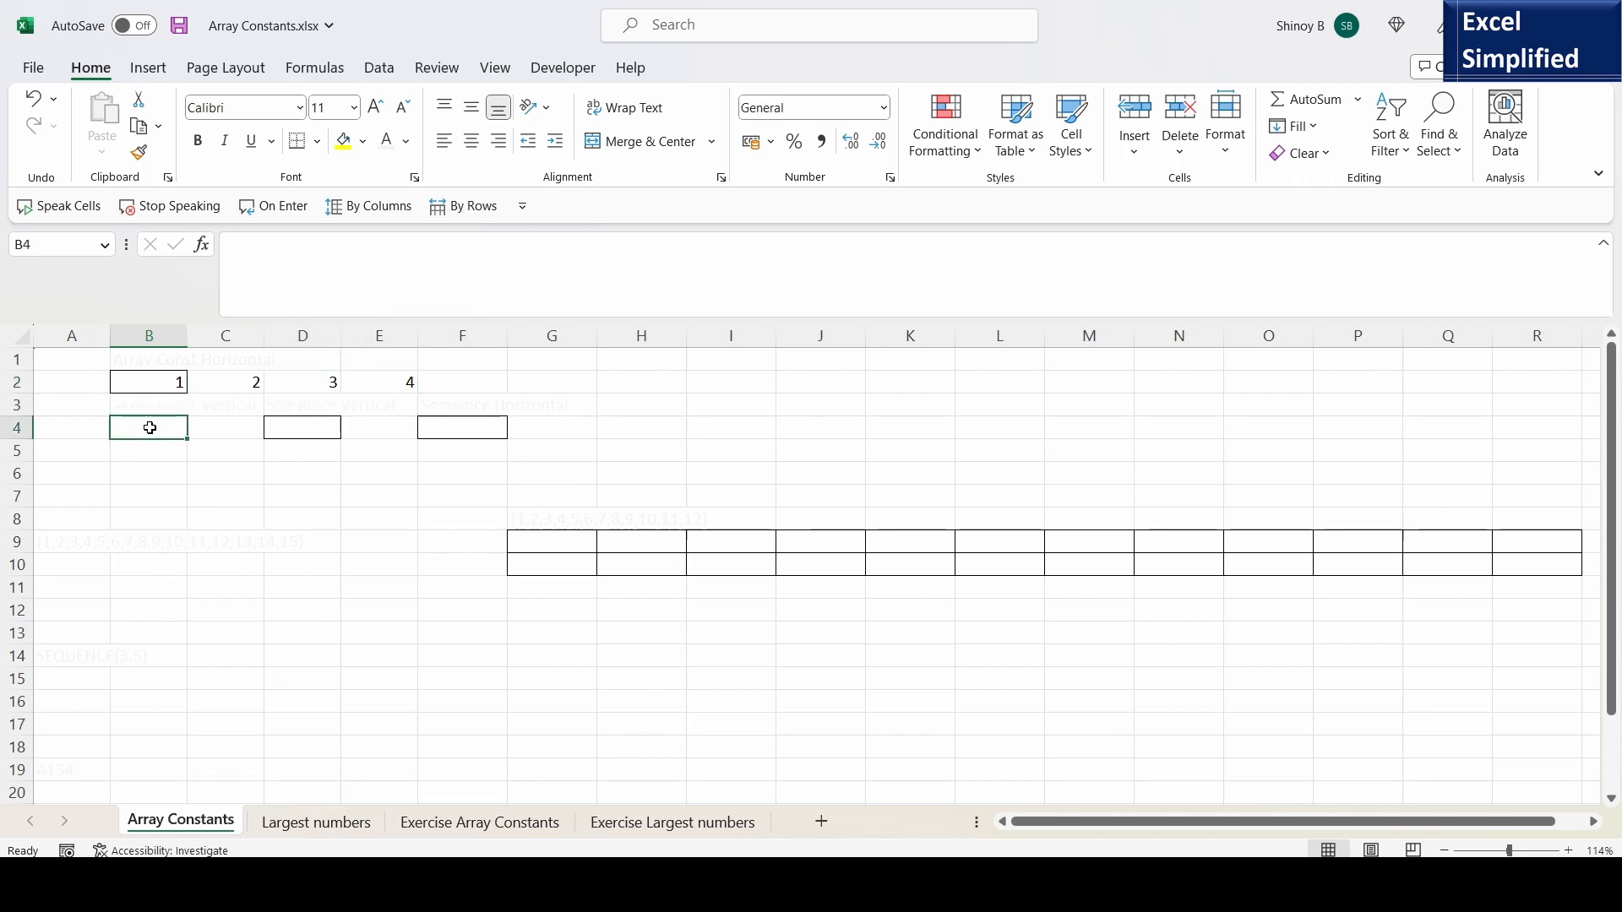
type("={")
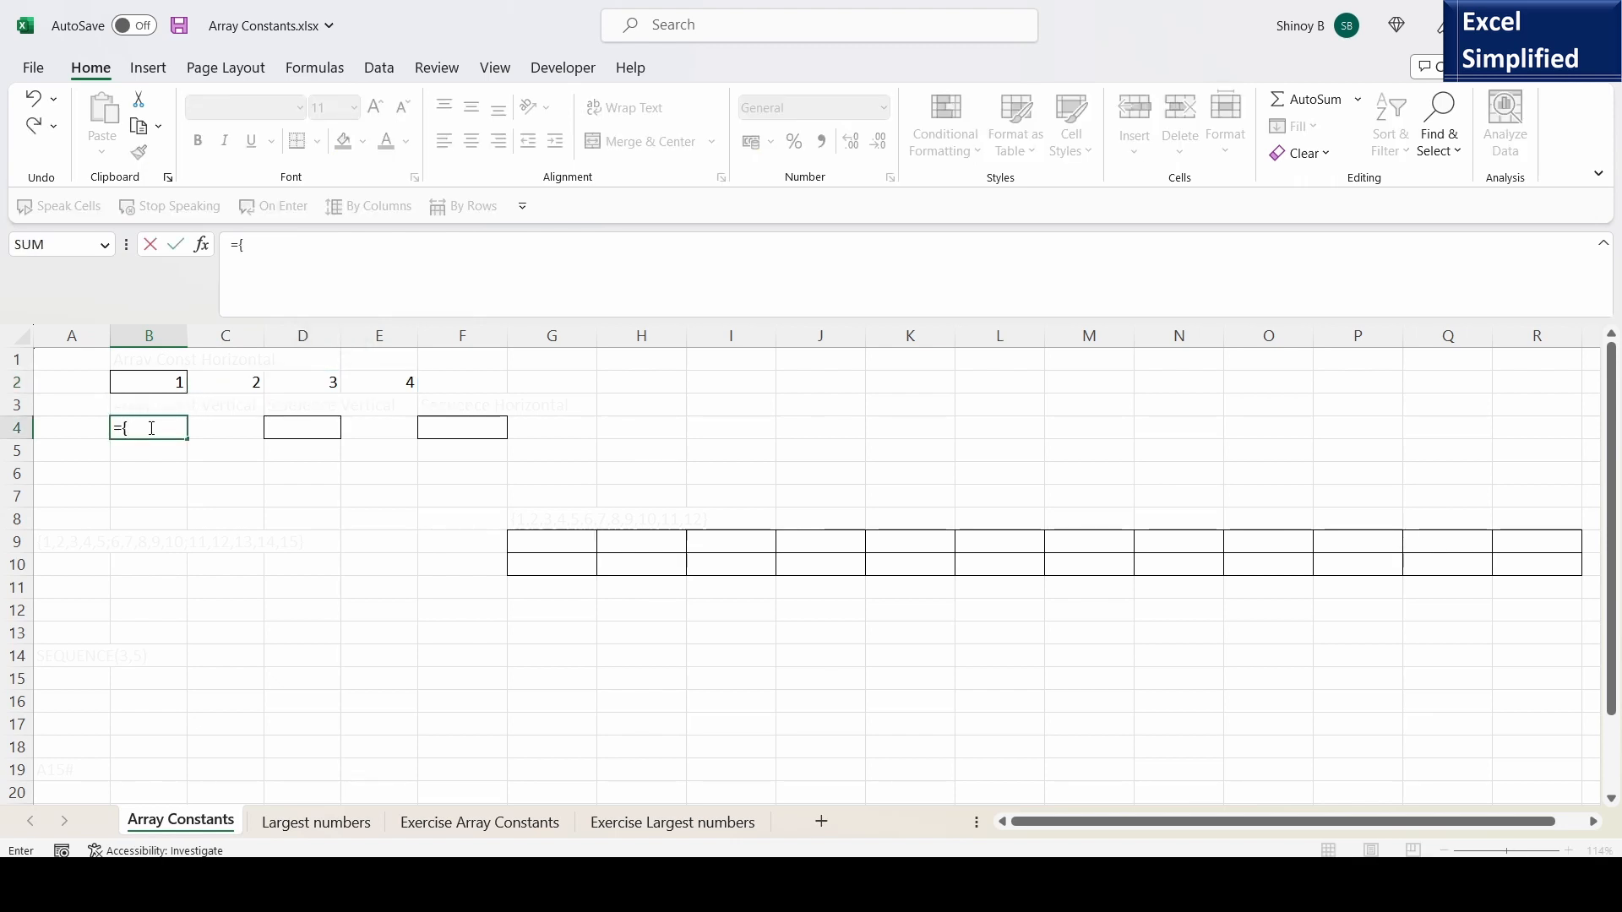
type("1;2;3;4}")
key("Return")
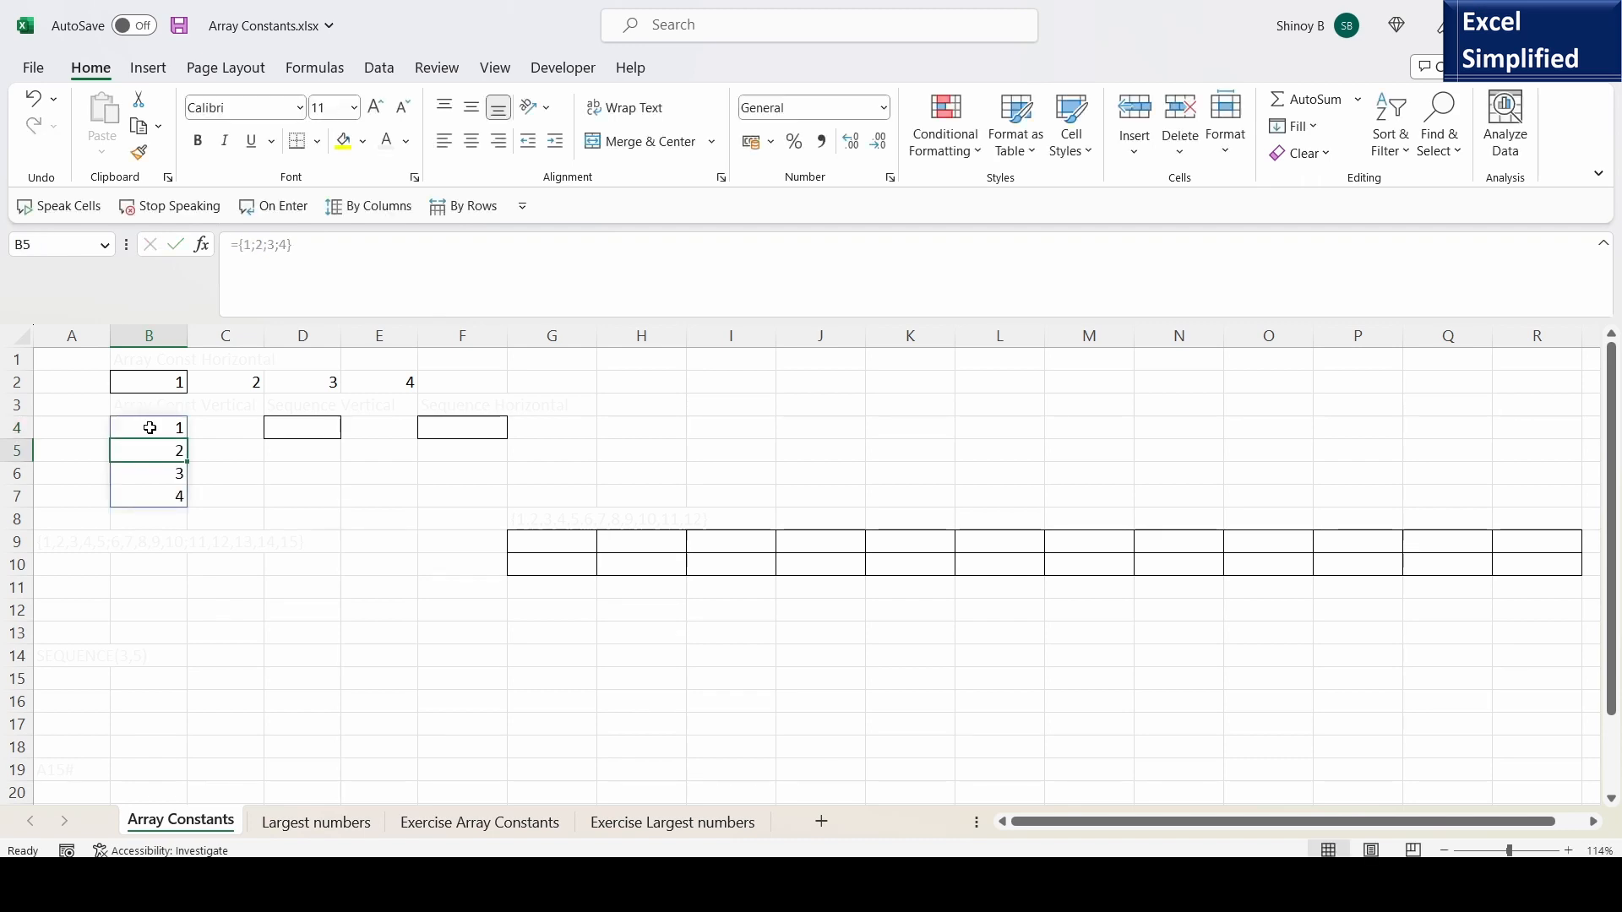
left_click_drag(173, 432, 163, 497)
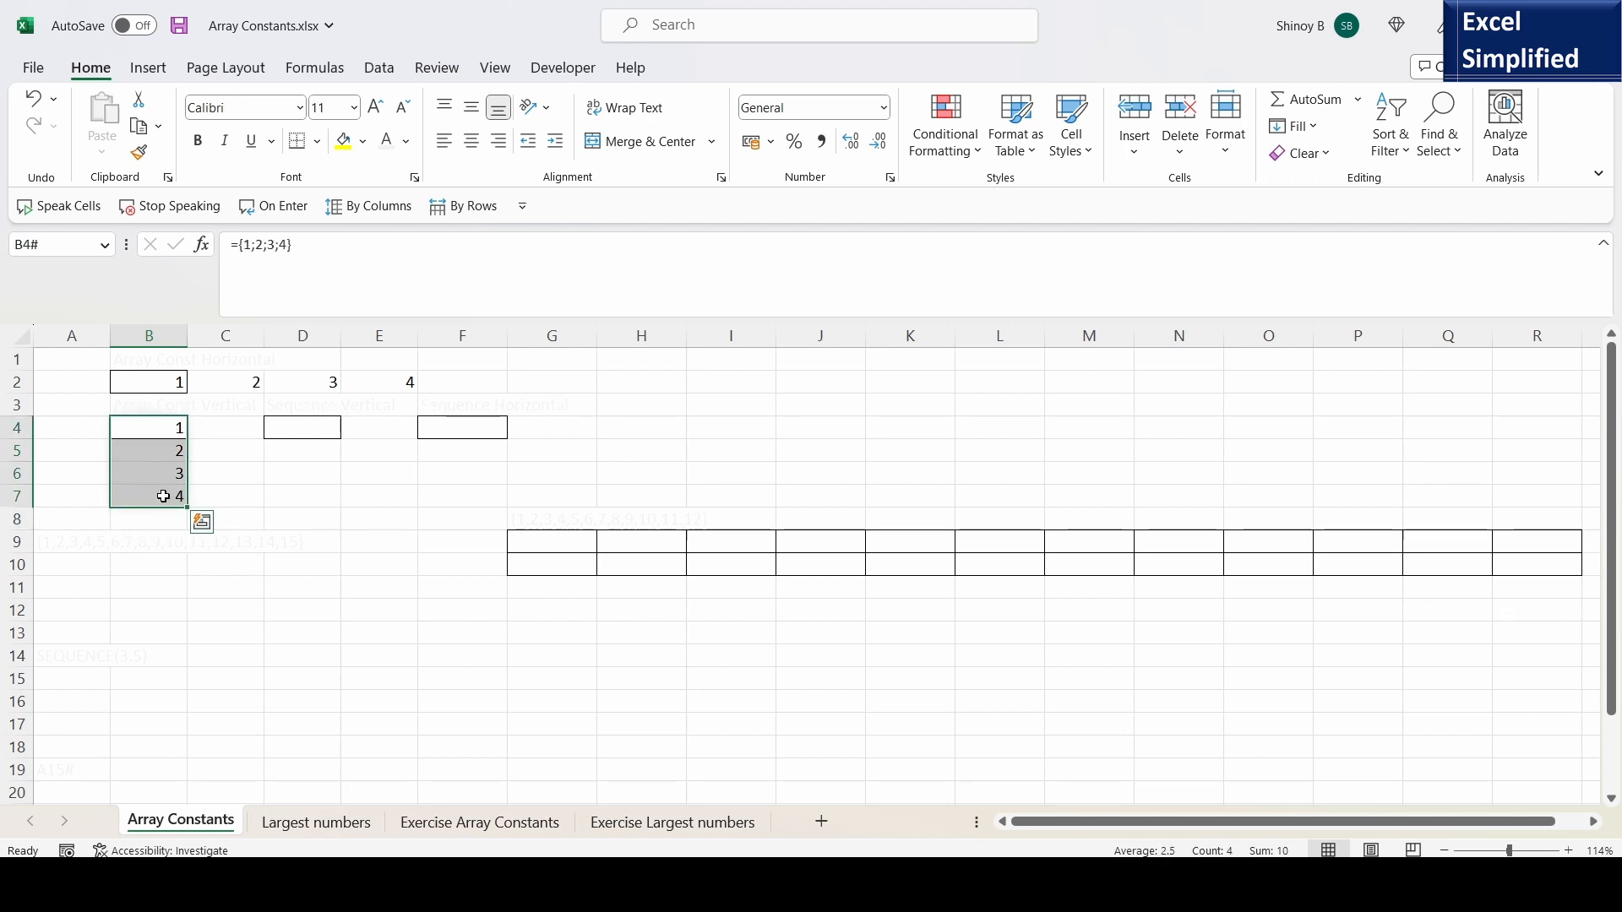
left_click(175, 379)
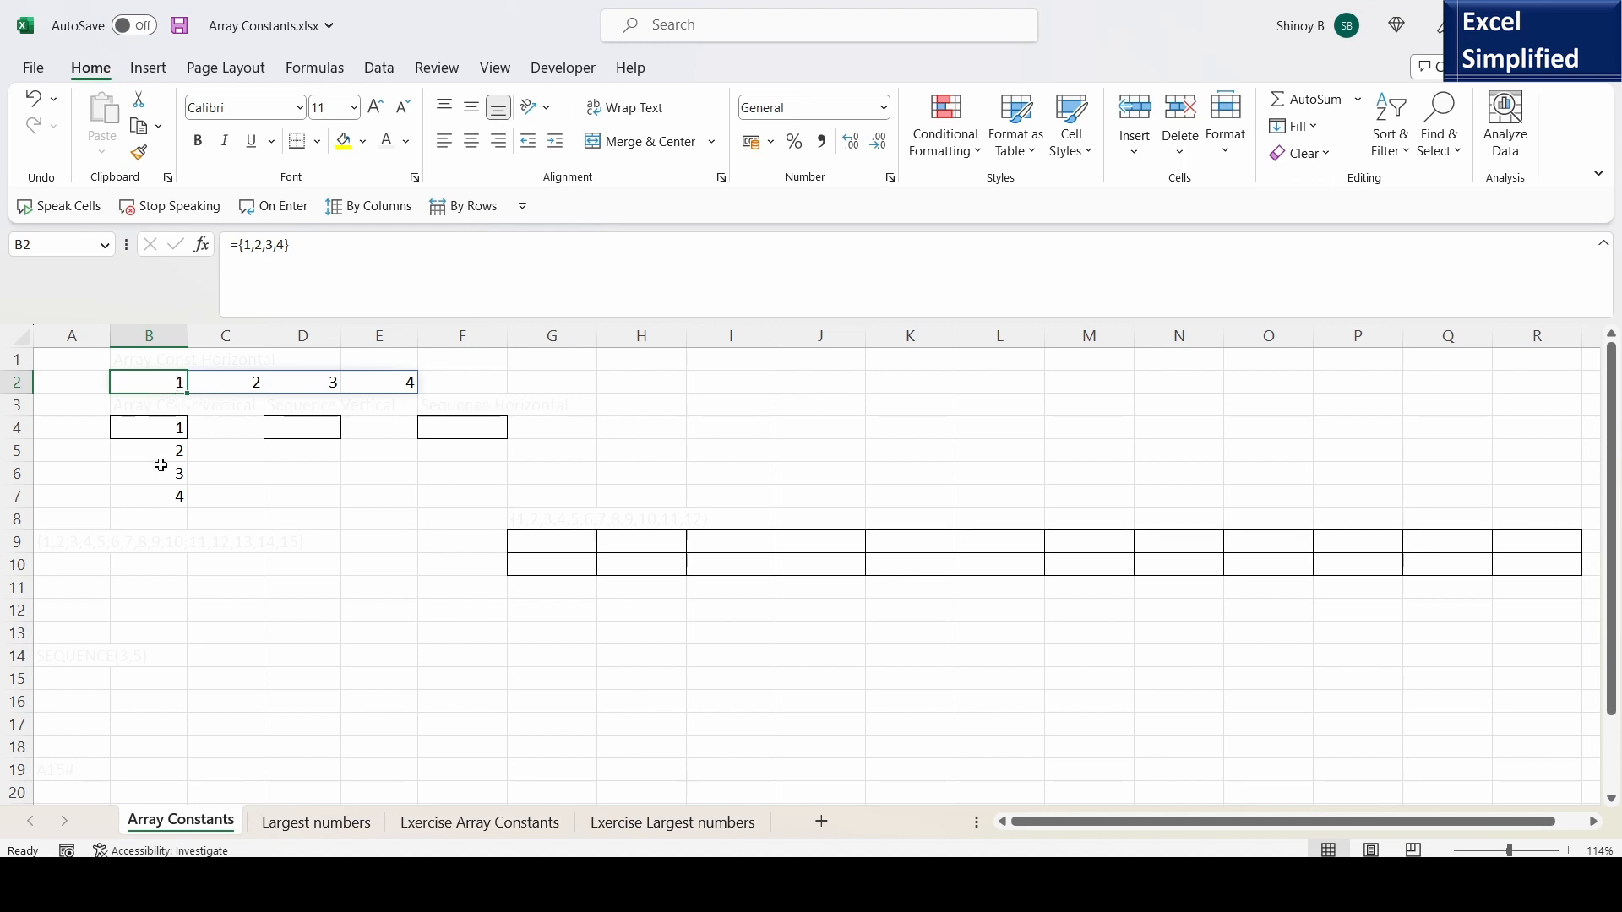
left_click(152, 432)
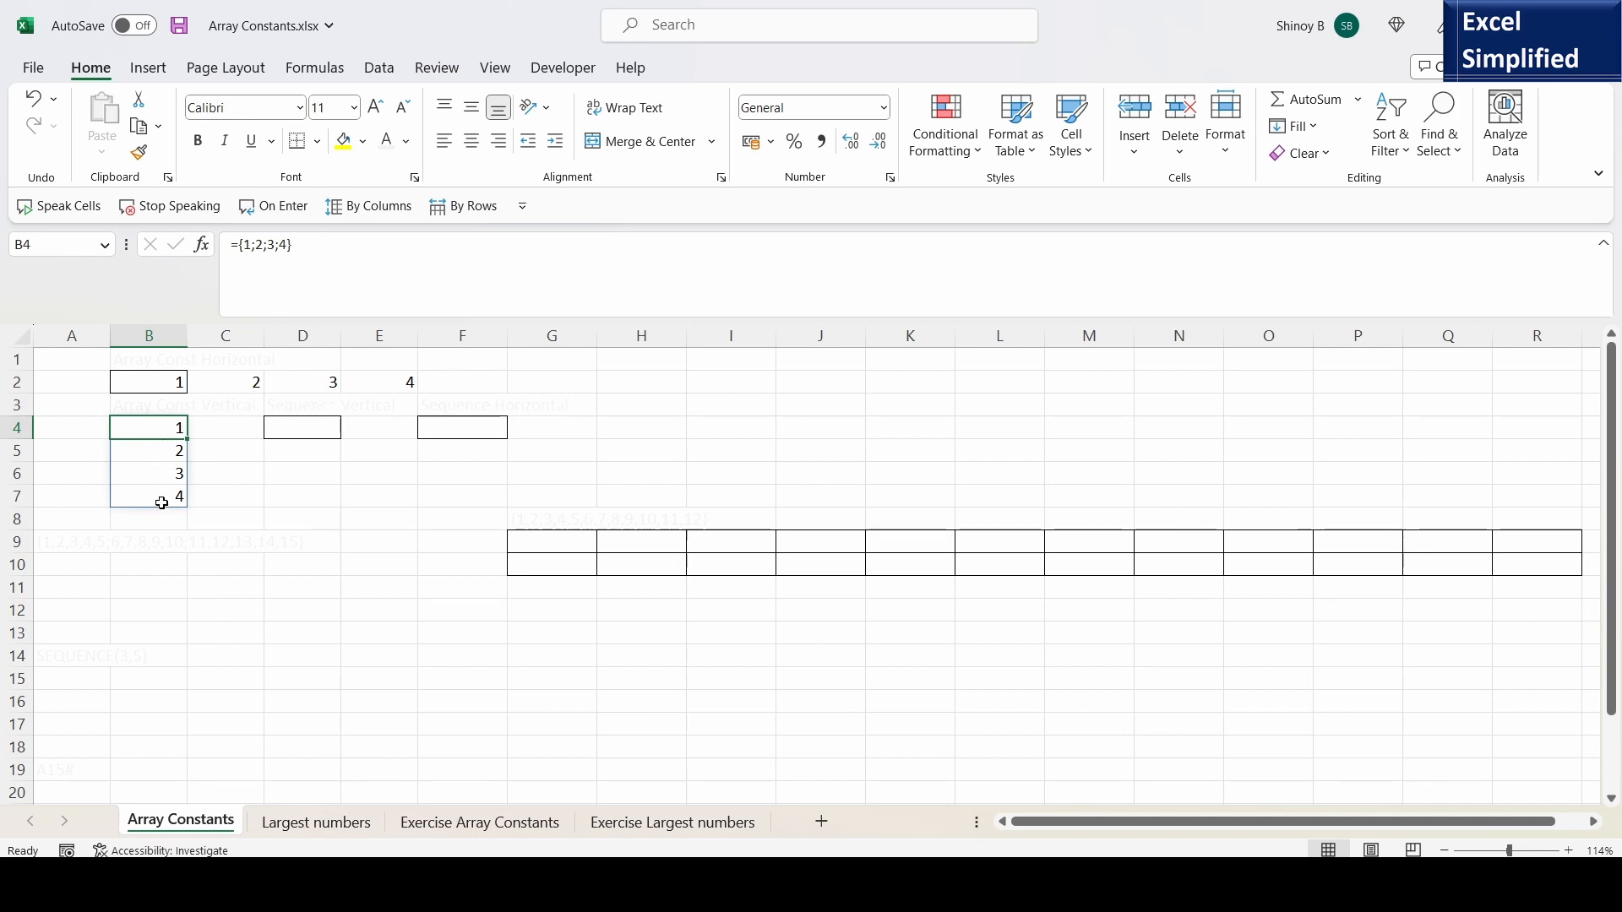
- Enter =SEQUENCE(4,1) in cell D4 to generate a vertical list of four numbers
left_click(299, 429)
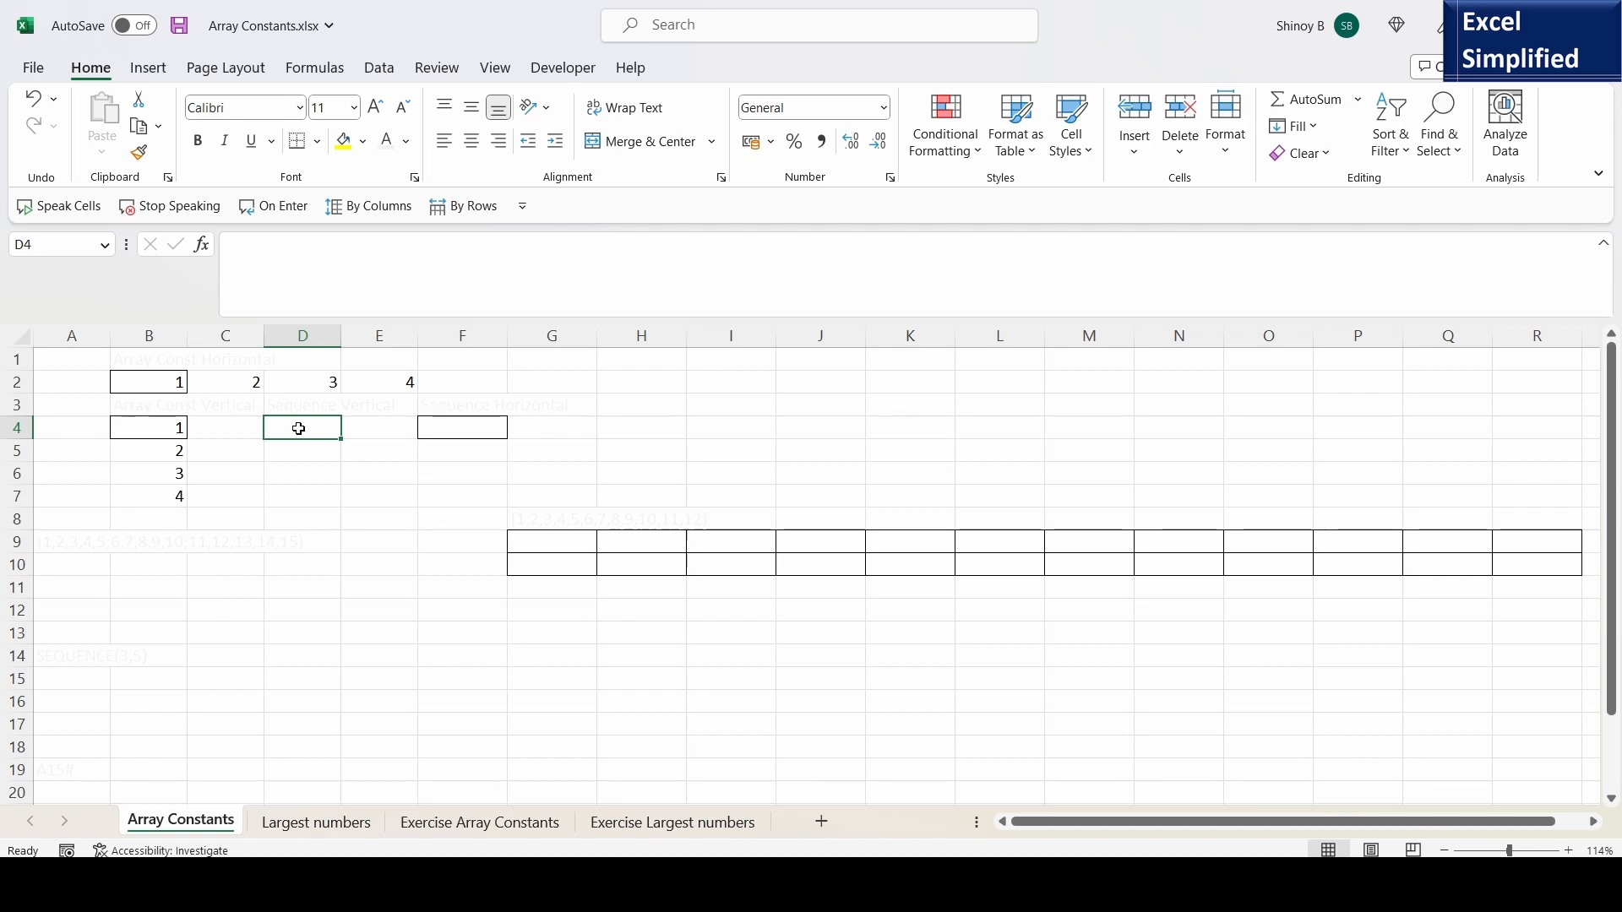
type("=SEQ")
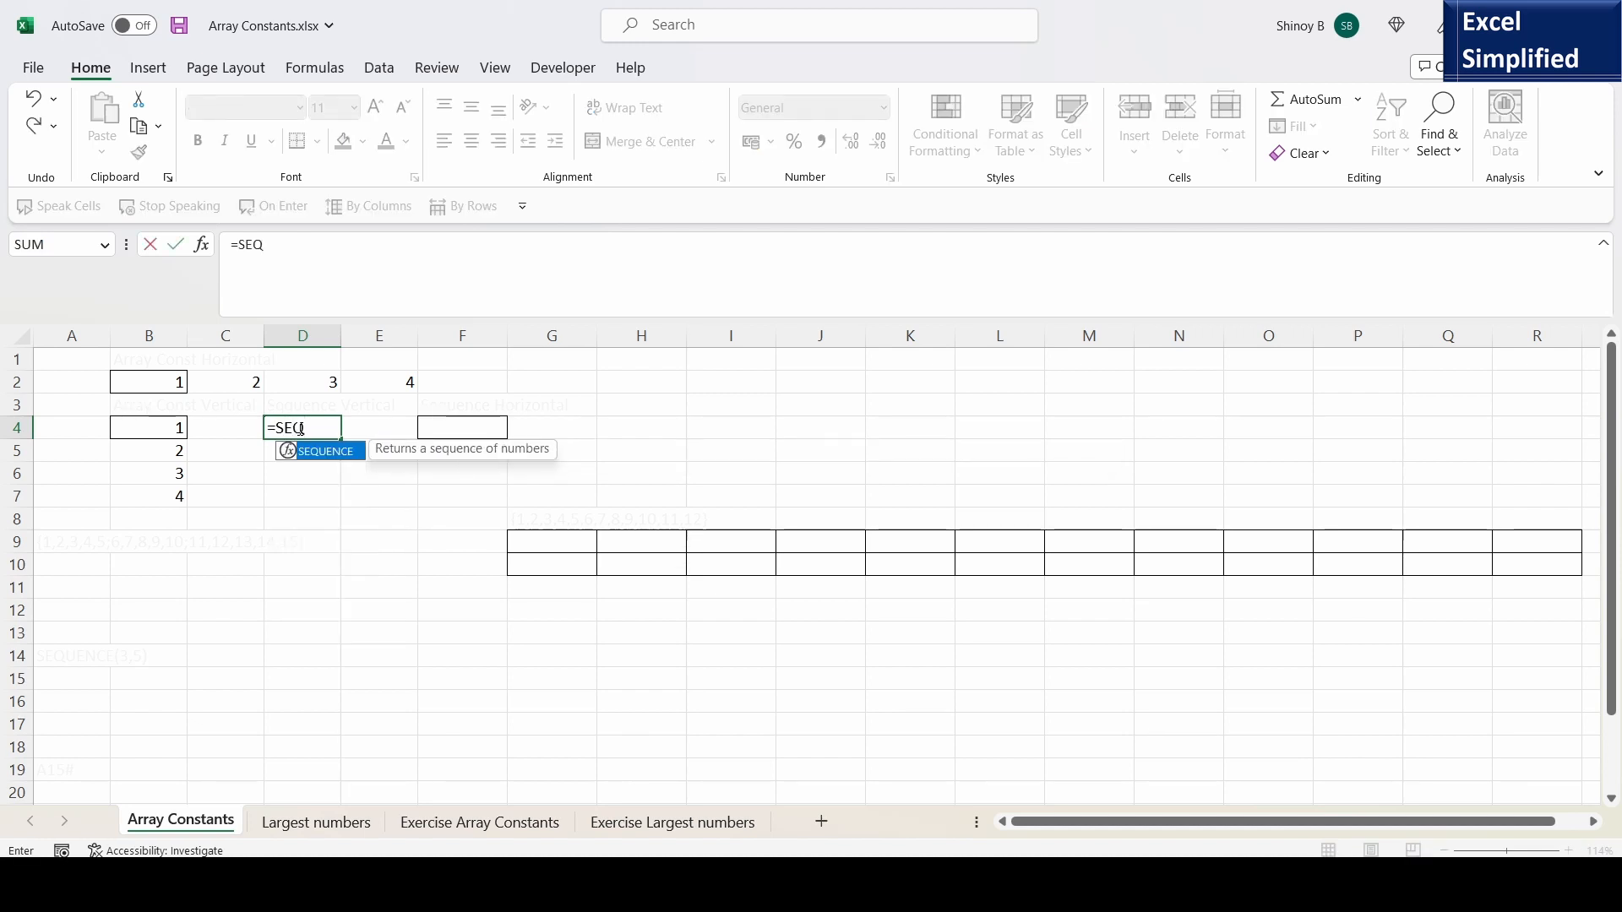
double_click(319, 456)
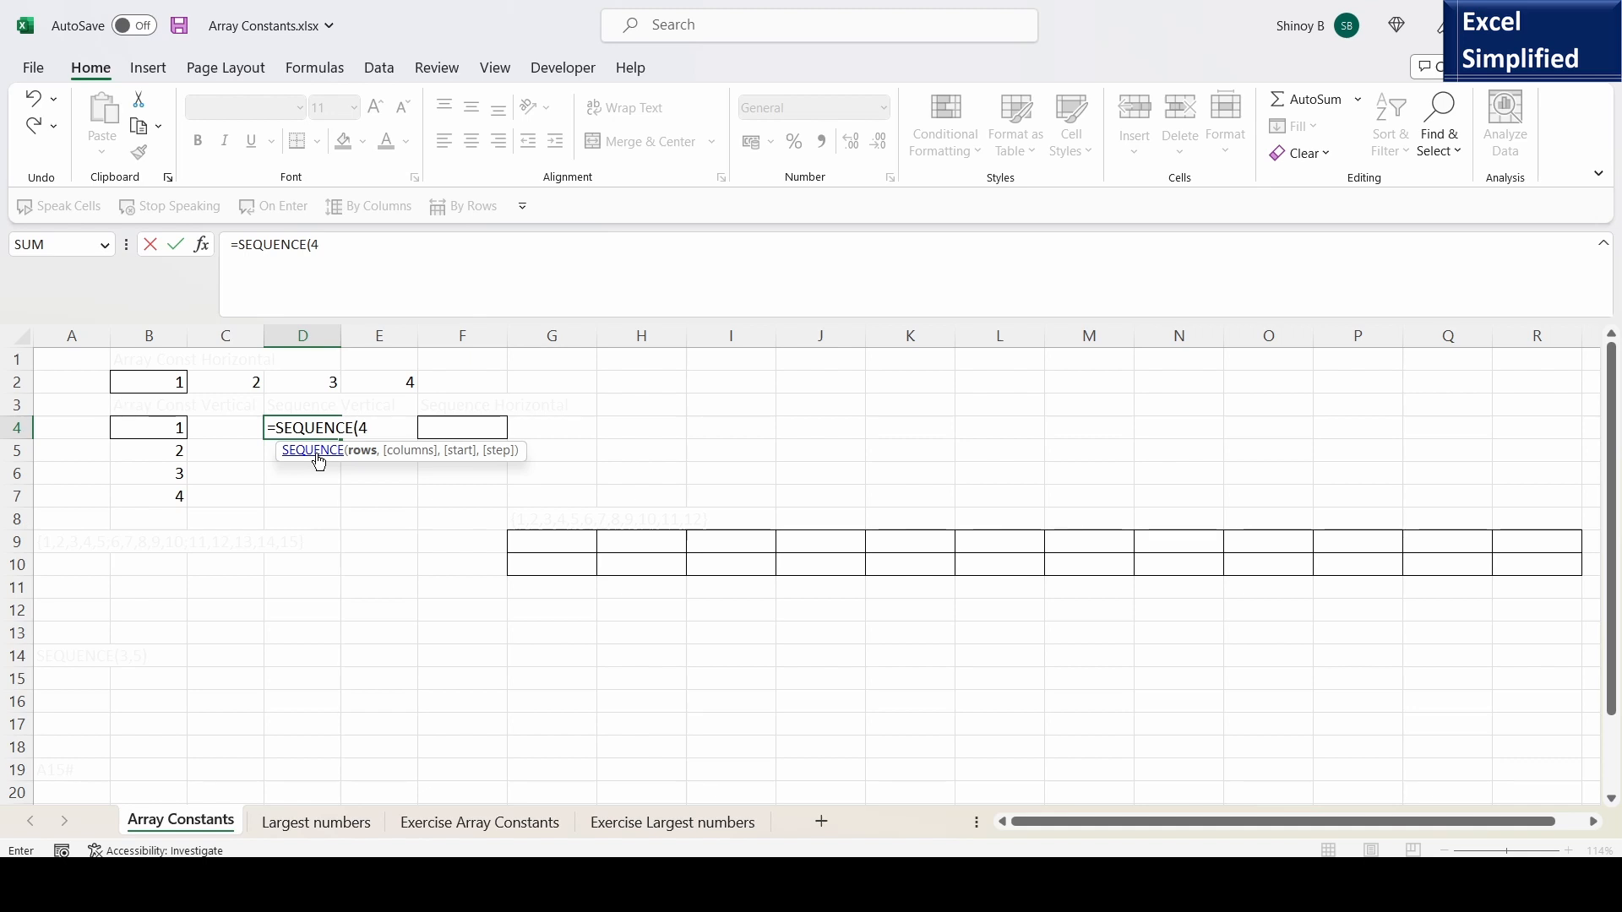
type("4,1")
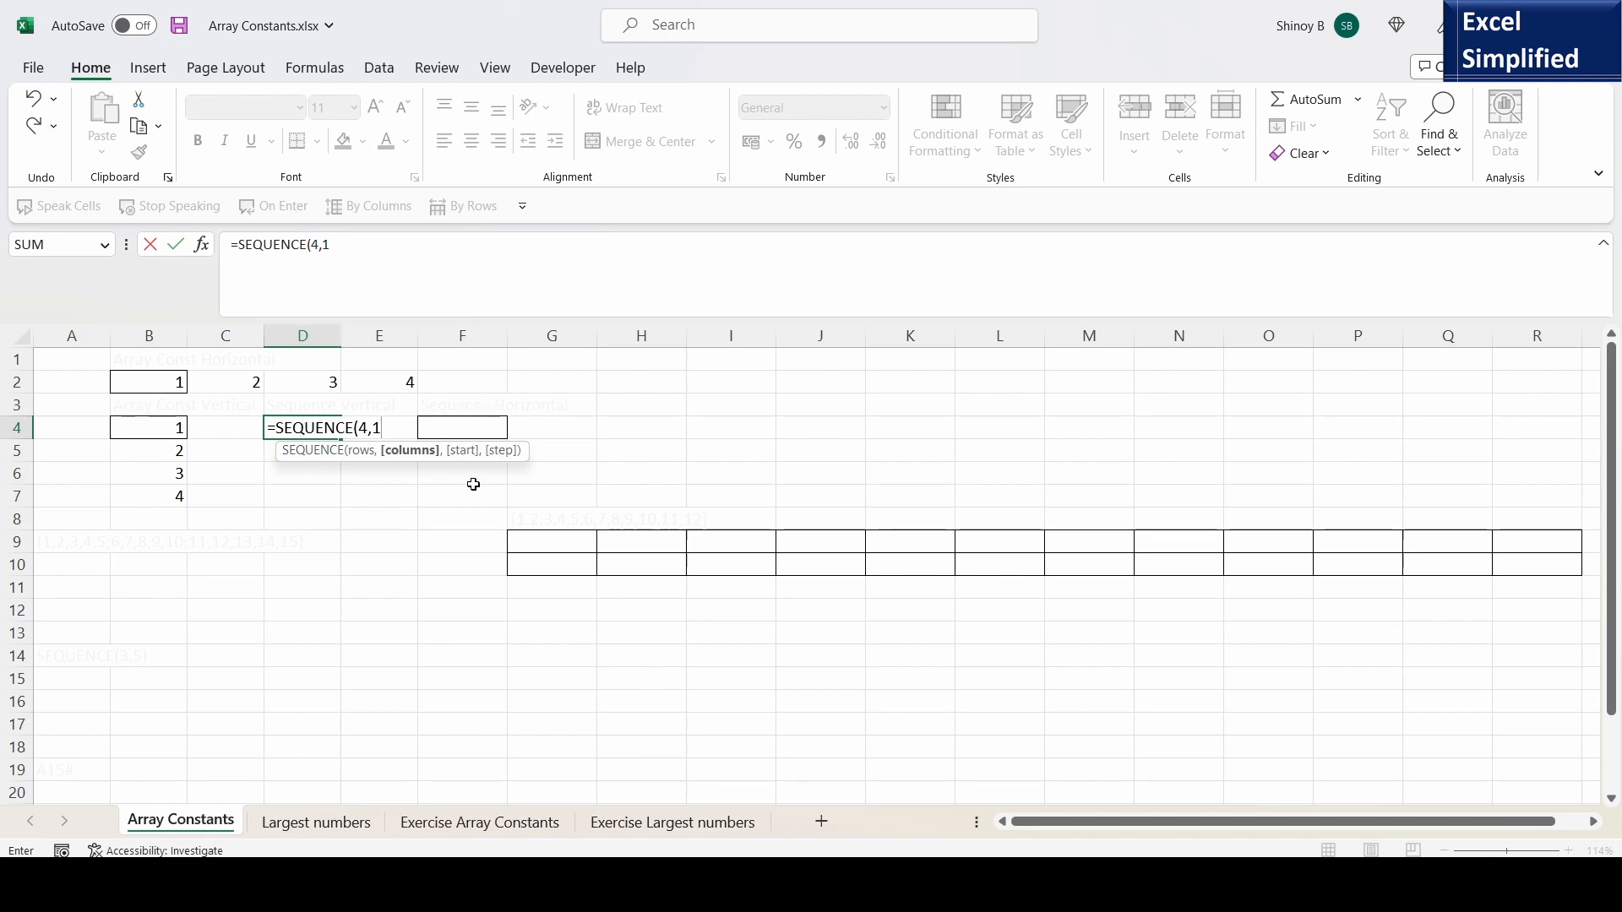
type(")")
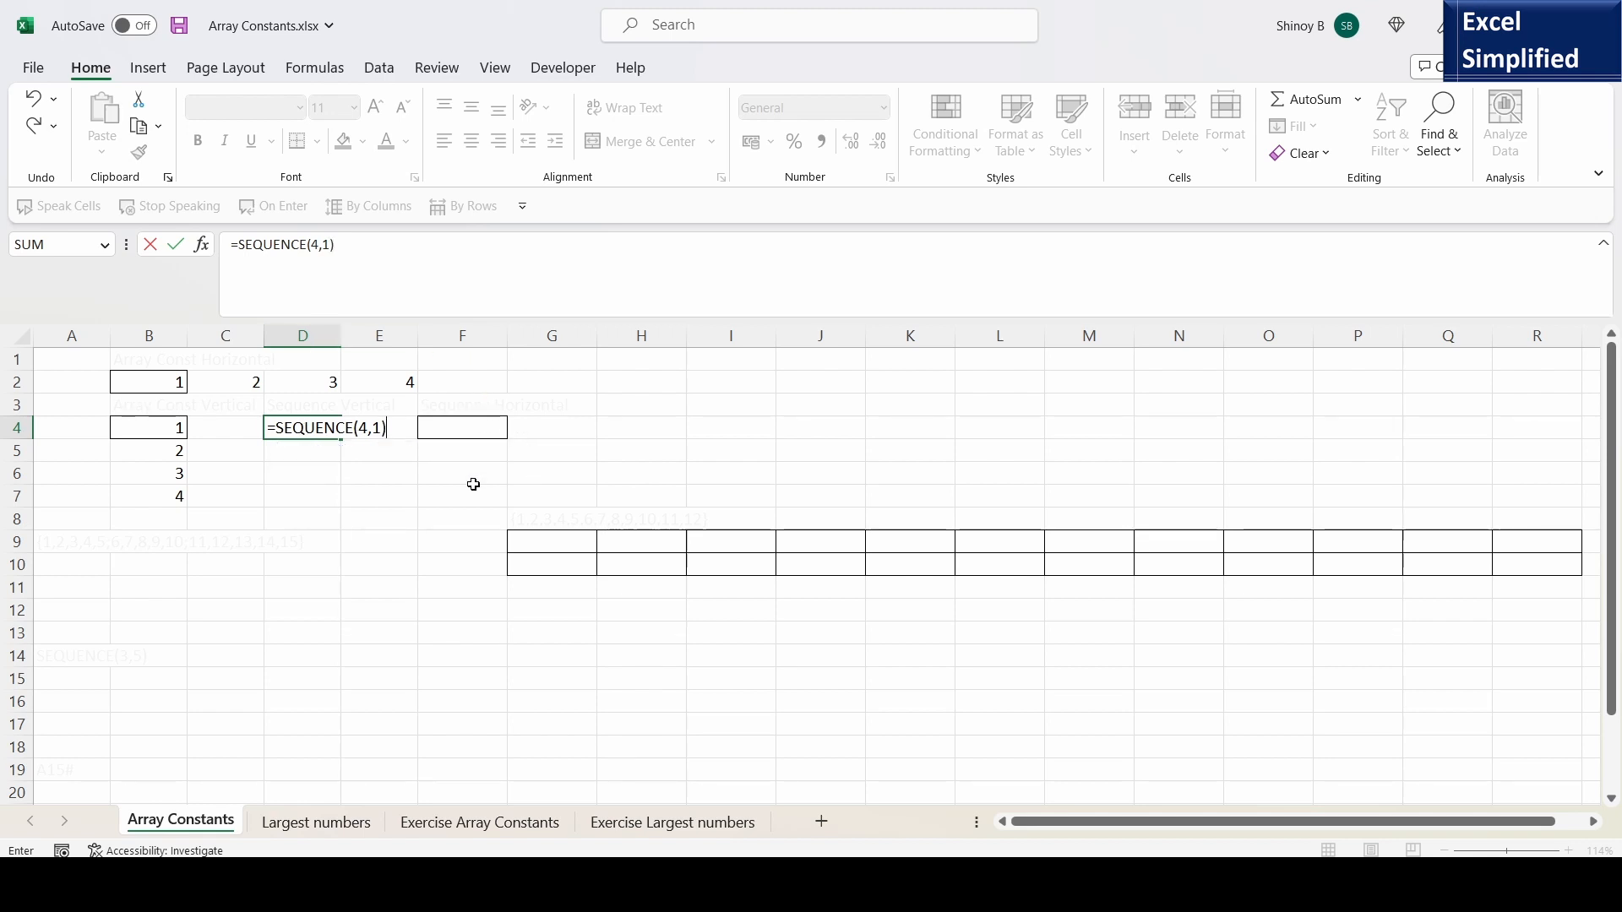
key("Return")
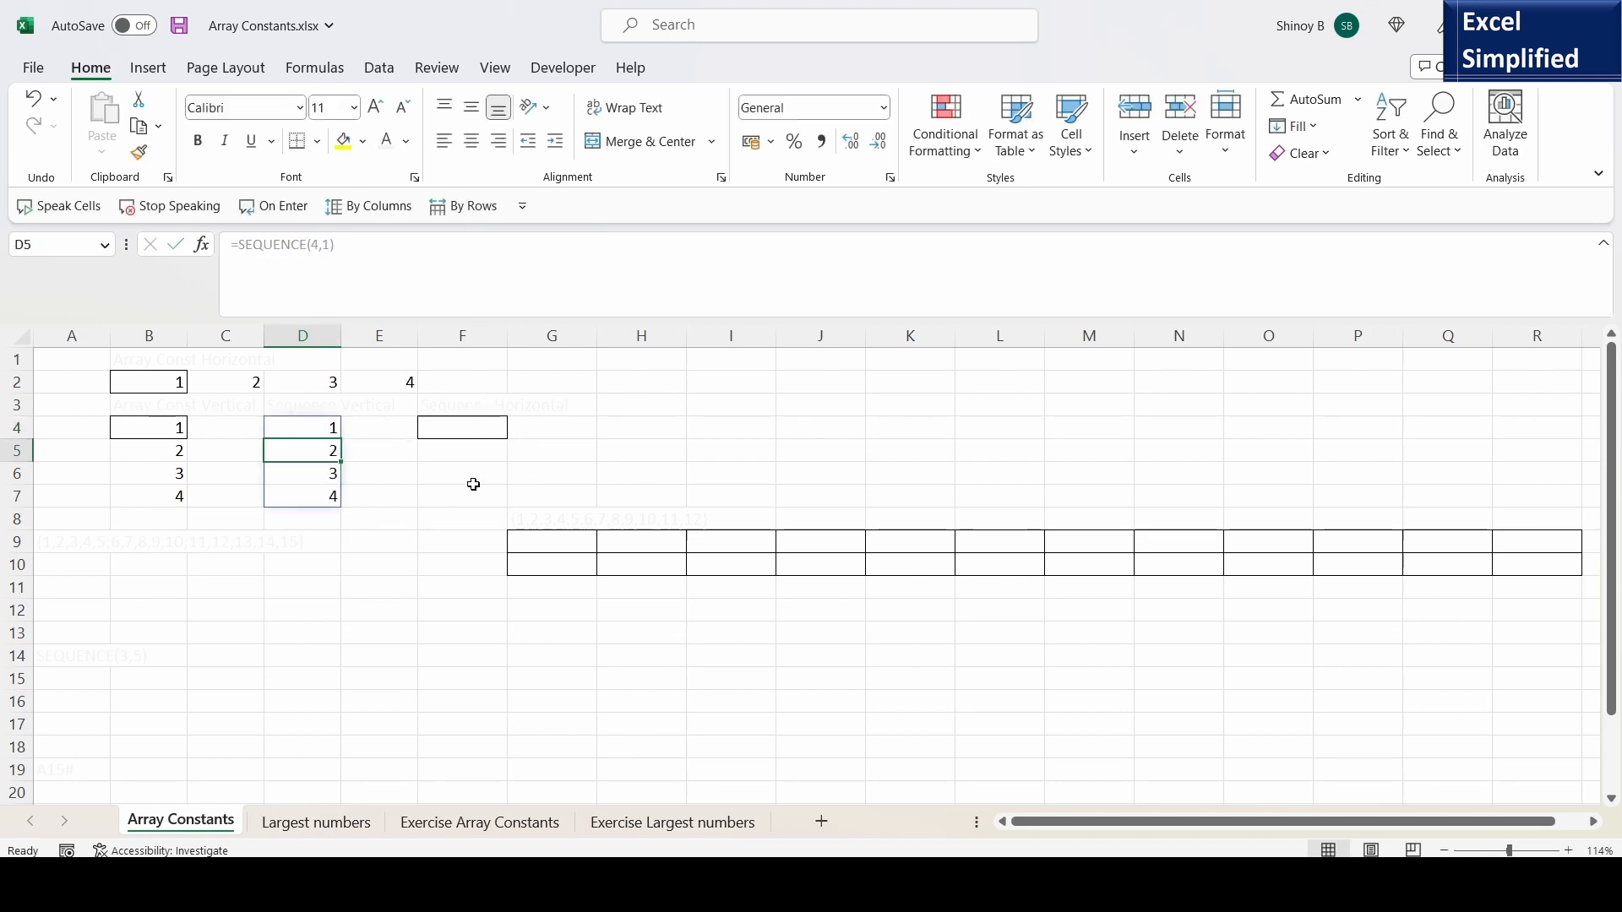
- Examine the SEQUENCE formula in D4 and in its spilled cells D5 to D7
left_click(290, 429)
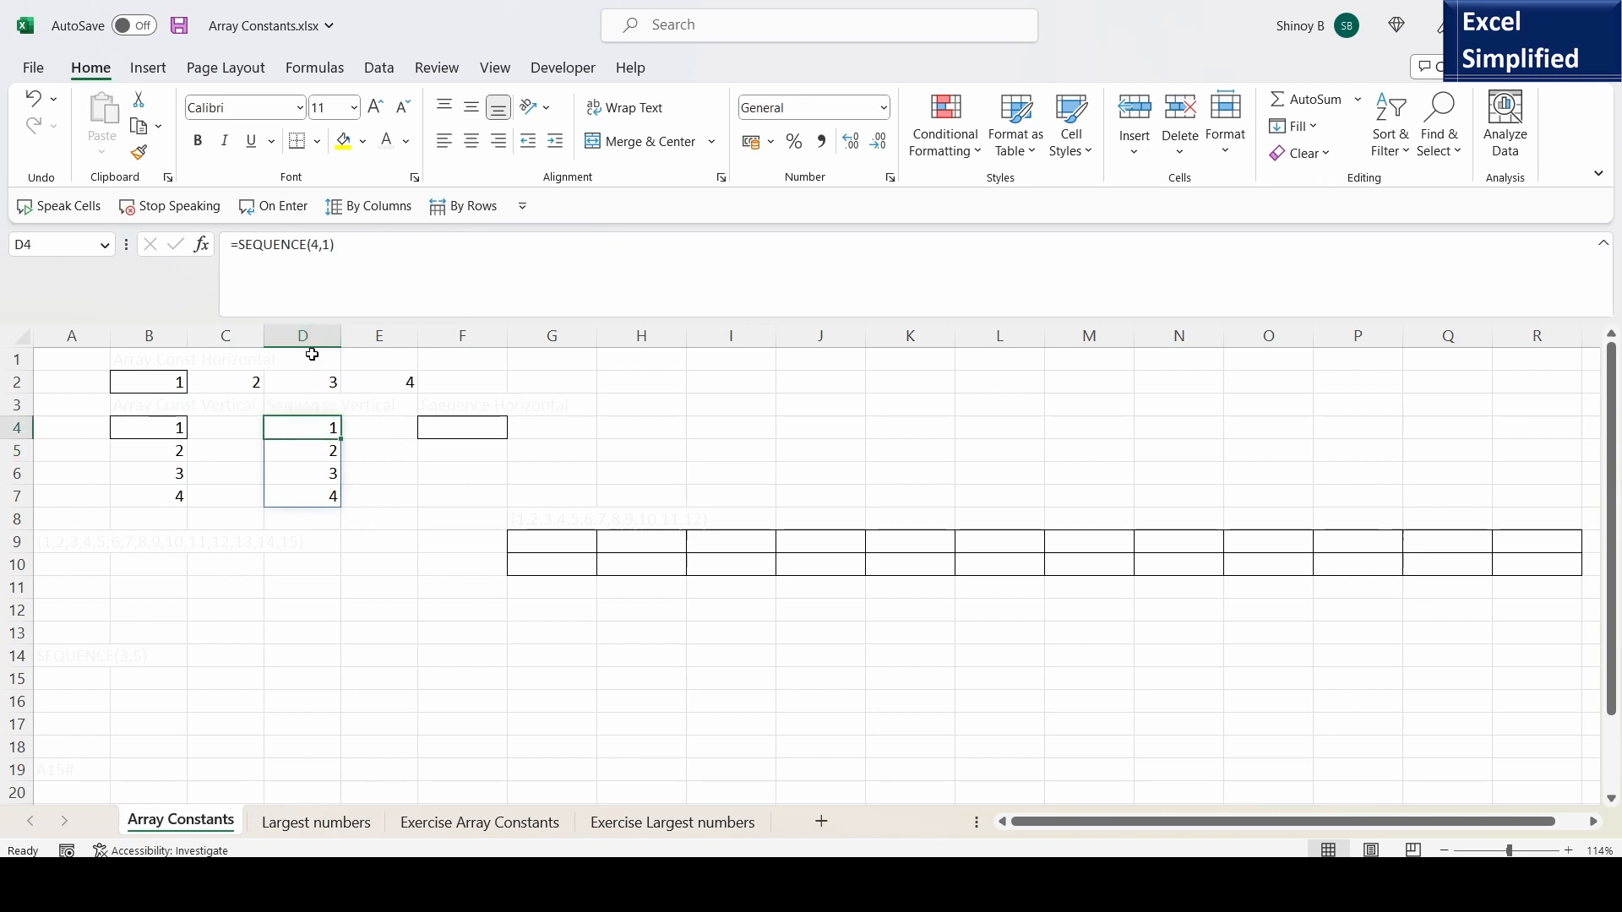
key("F2")
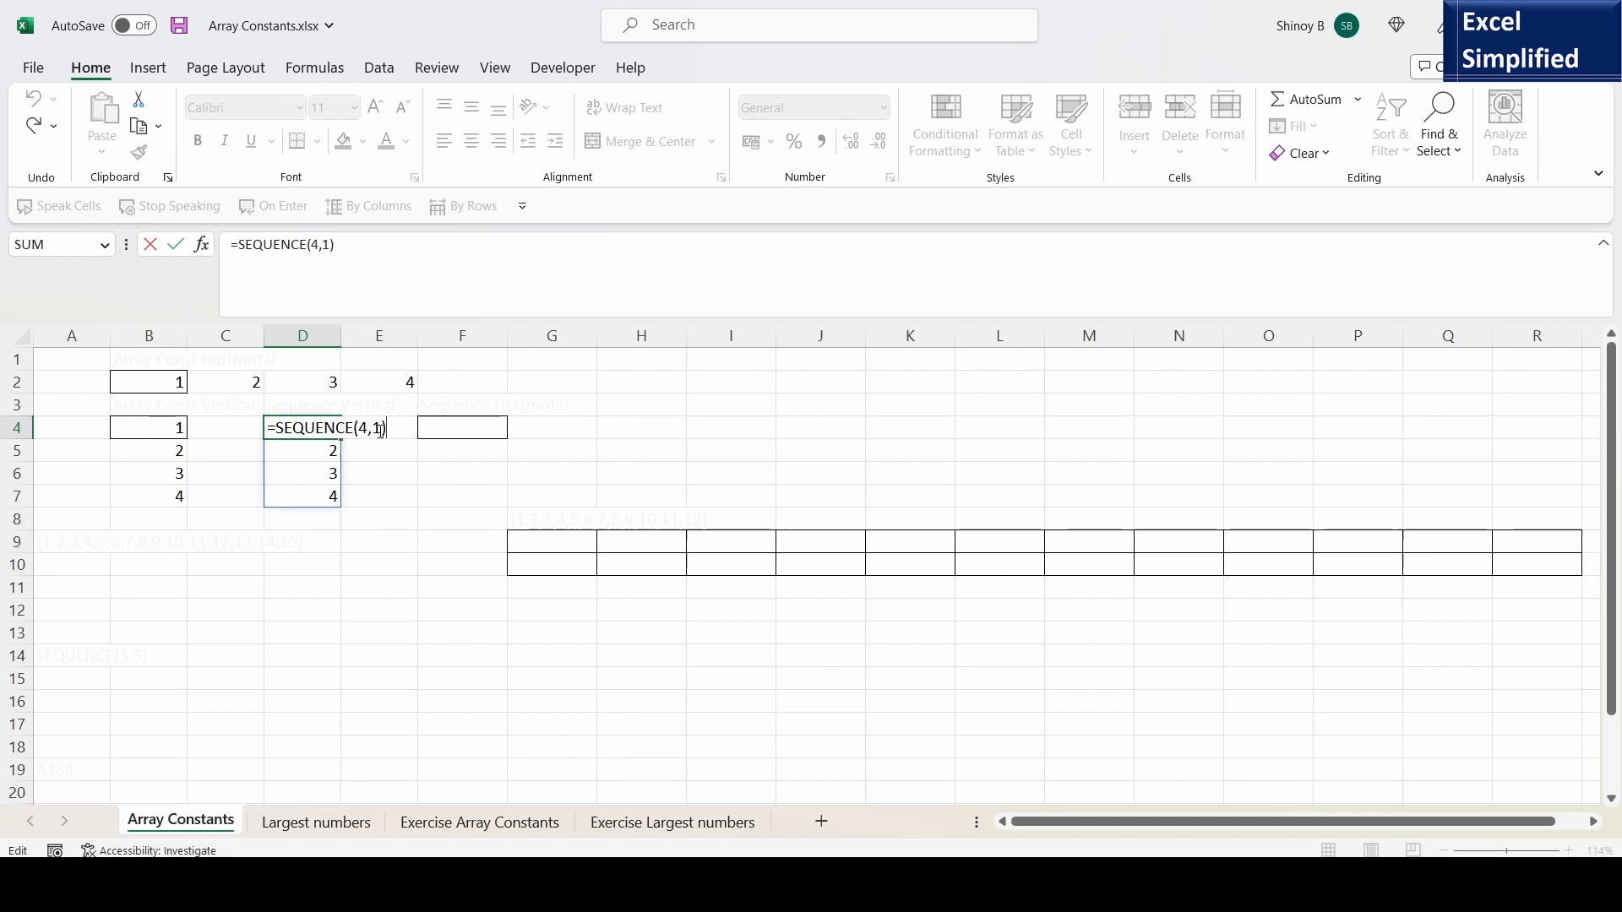
key("Return")
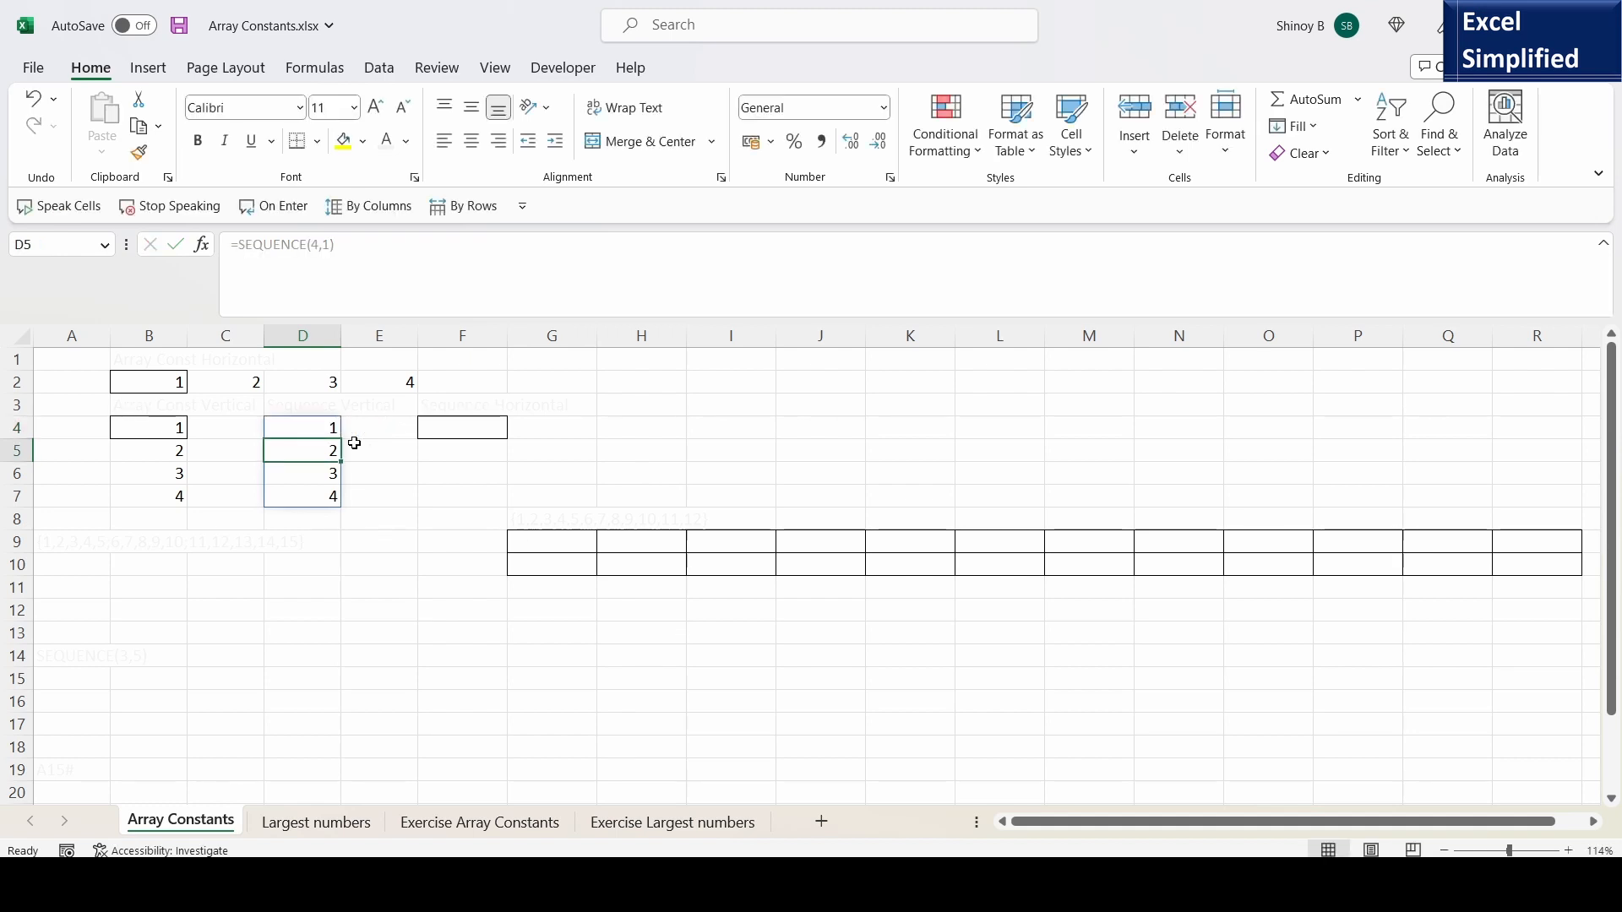
left_click(323, 429)
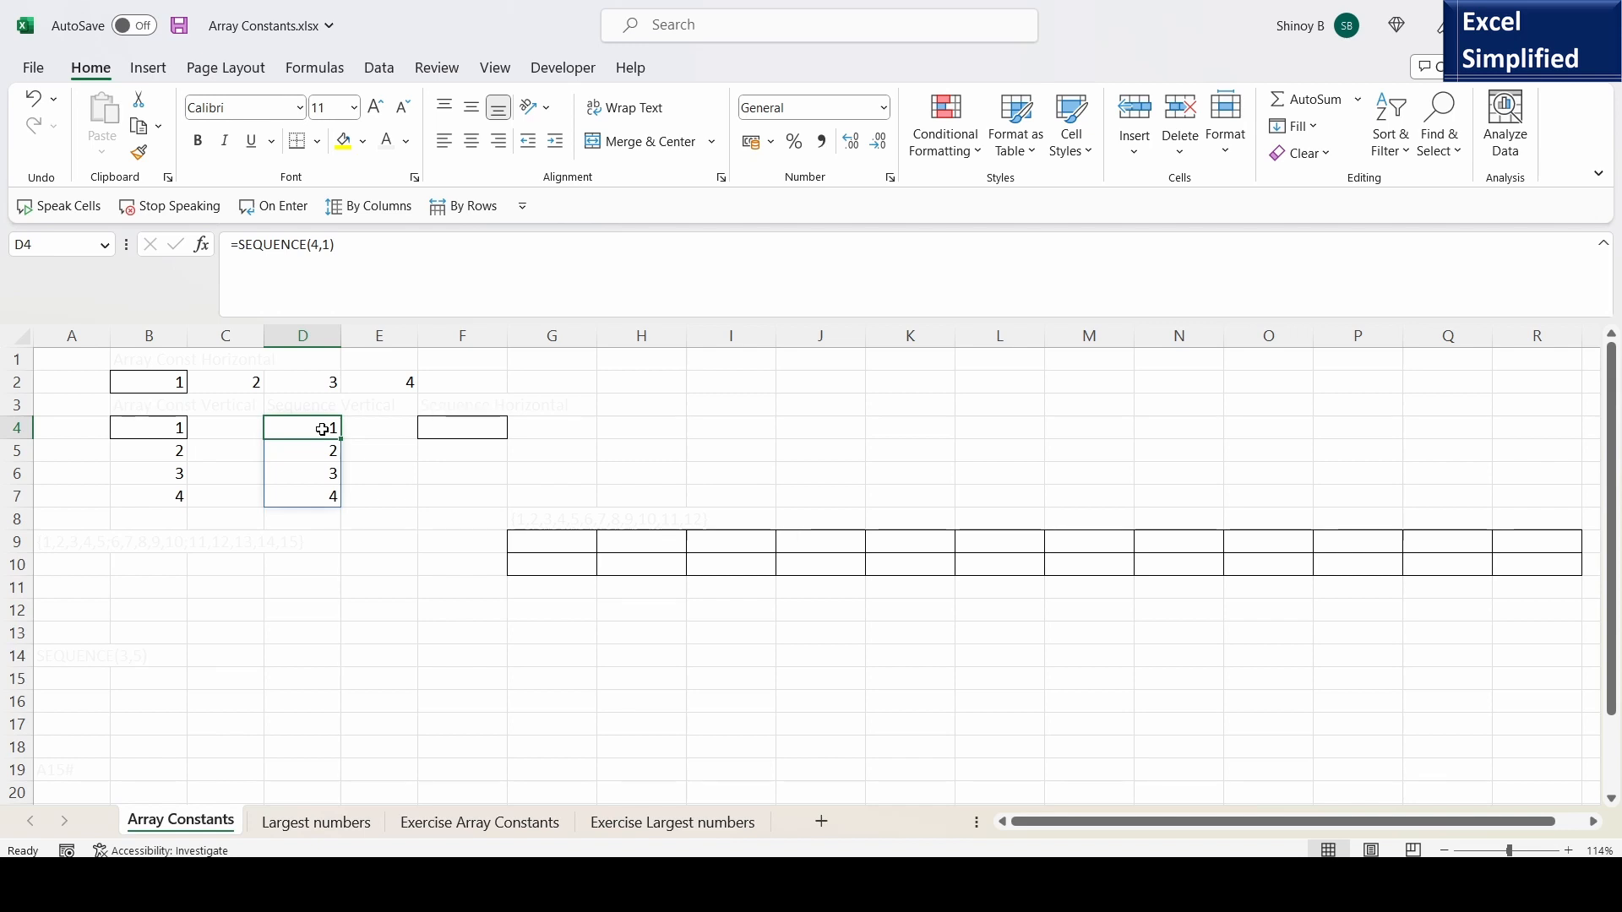
left_click(316, 457)
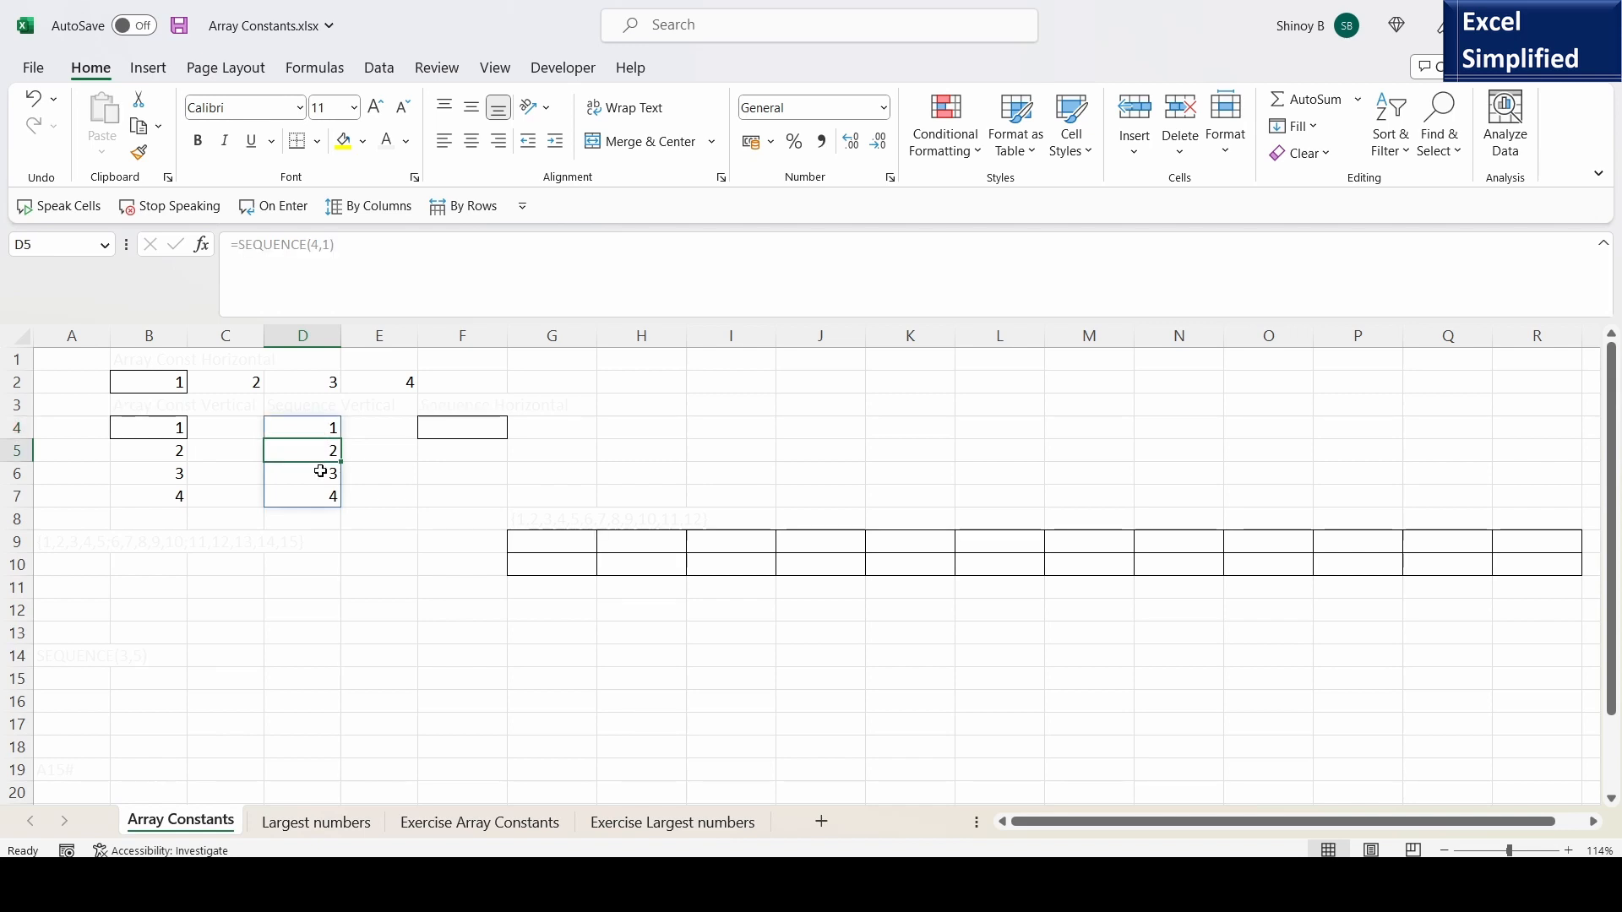
left_click(321, 471)
left_click(325, 500)
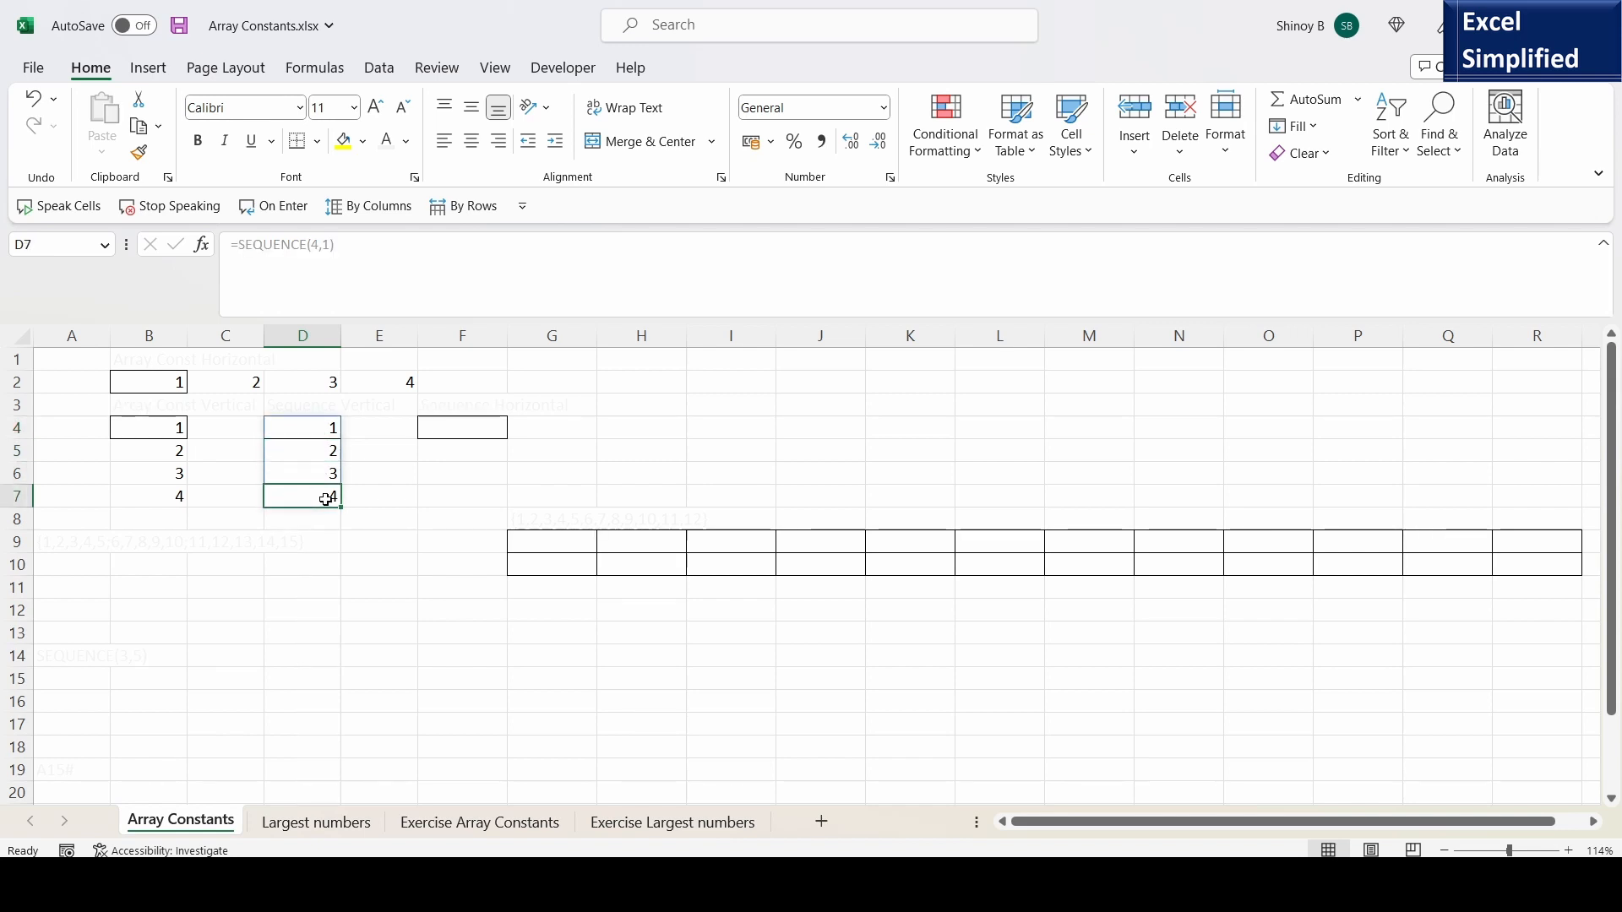
- Set the rows argument of the SEQUENCE formula in D4 to 5 and review the resulting range D4:D8
left_click(317, 425)
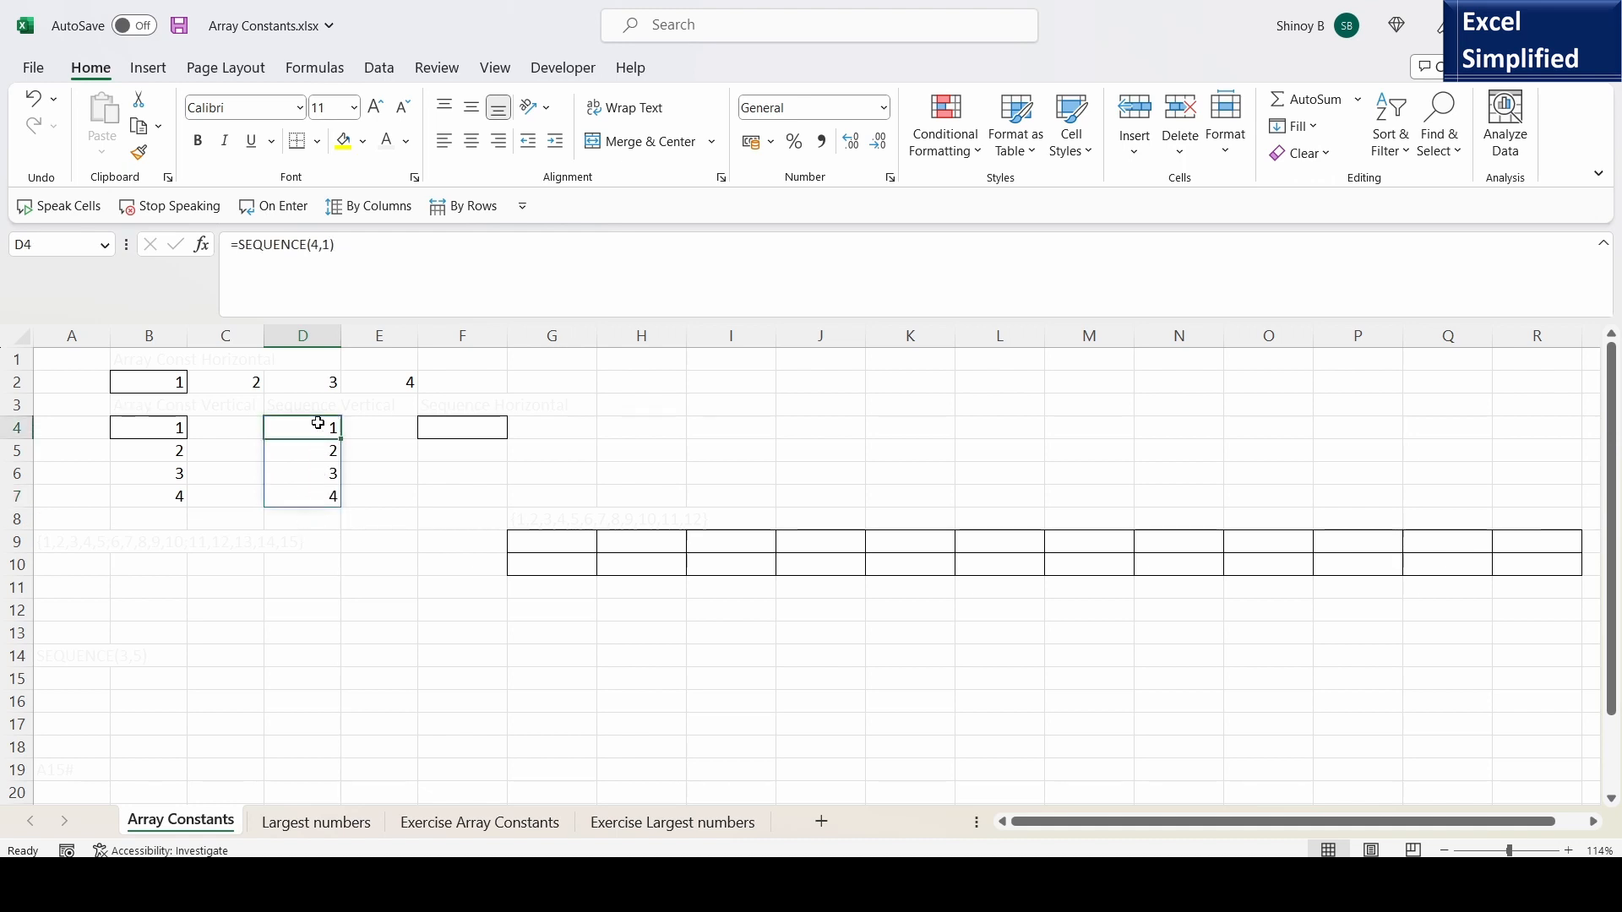
left_click(300, 311)
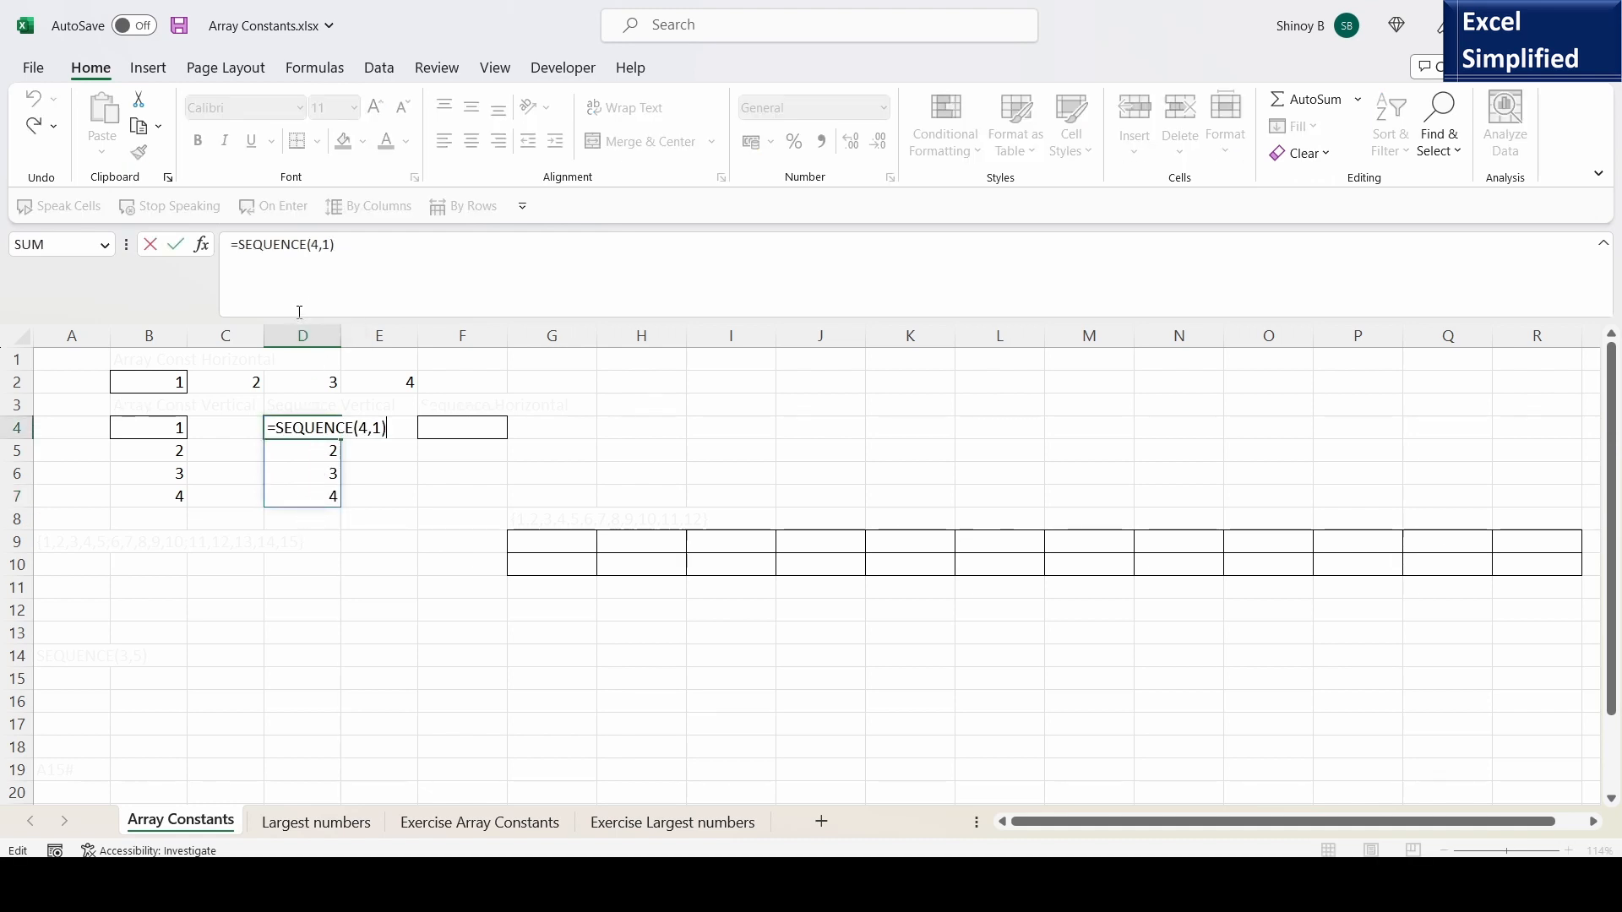
left_click(358, 429)
key("Delete")
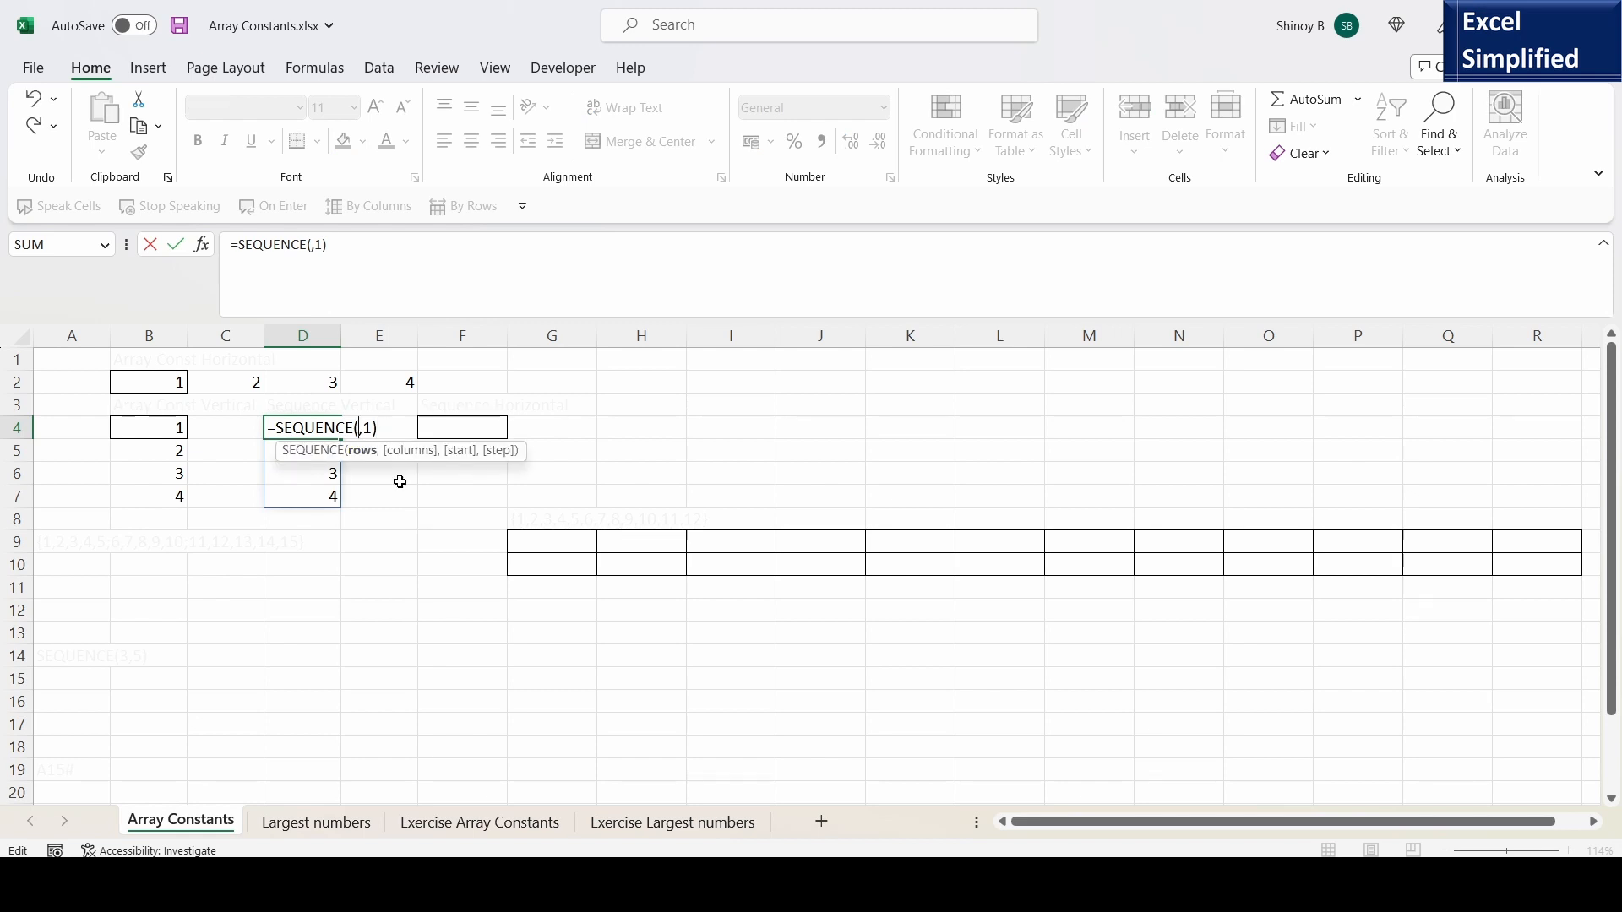
type("5")
key("Return")
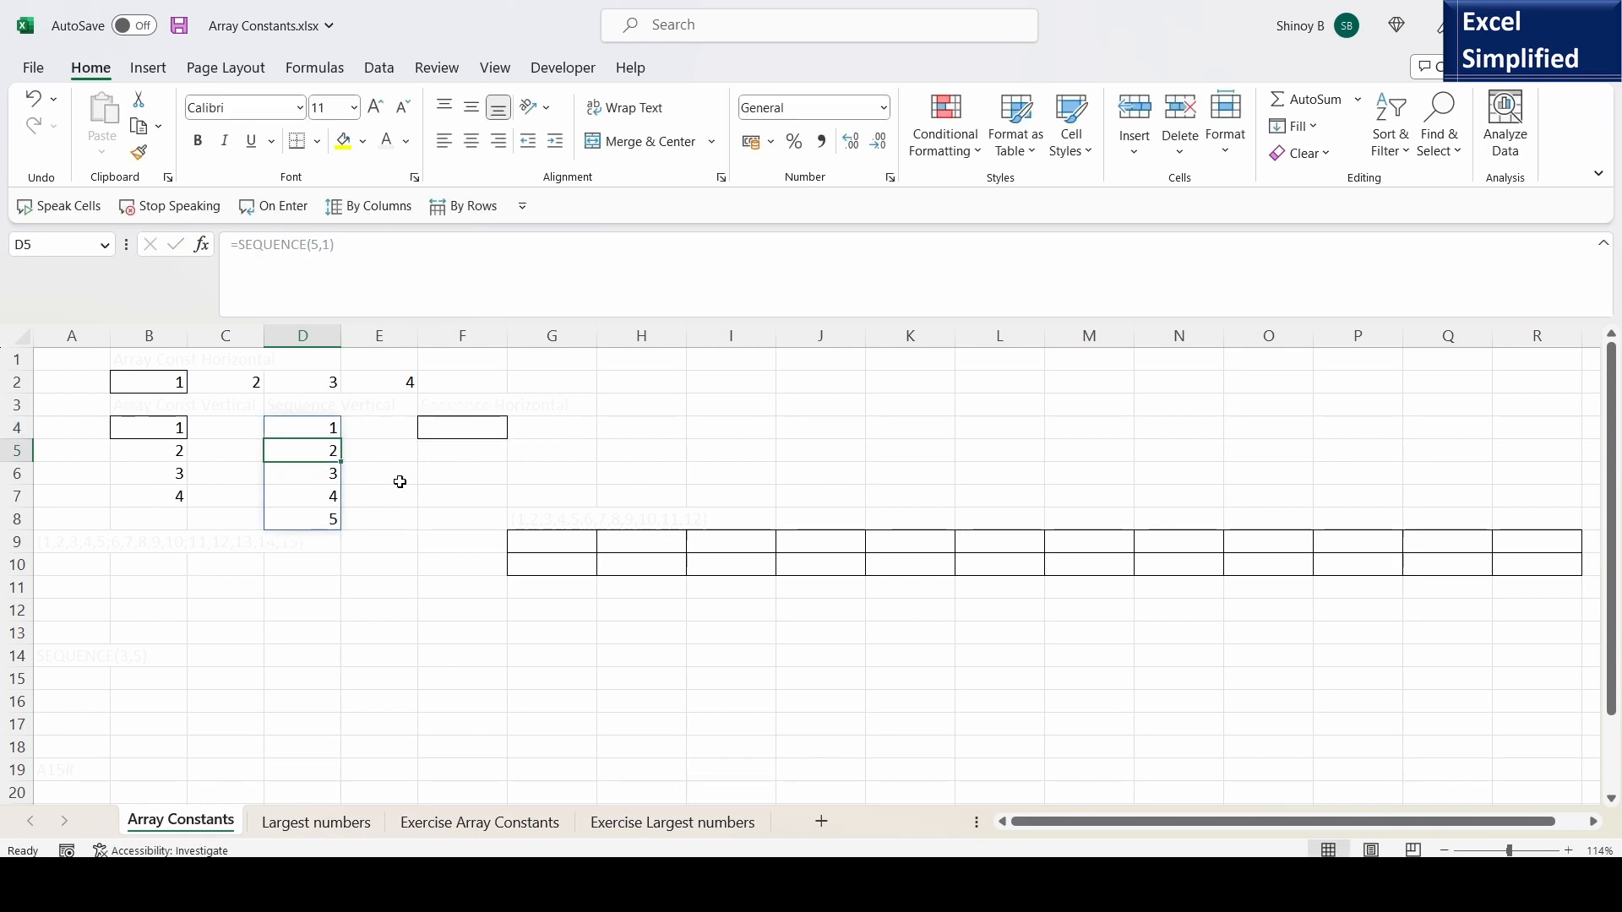
left_click_drag(312, 422, 317, 521)
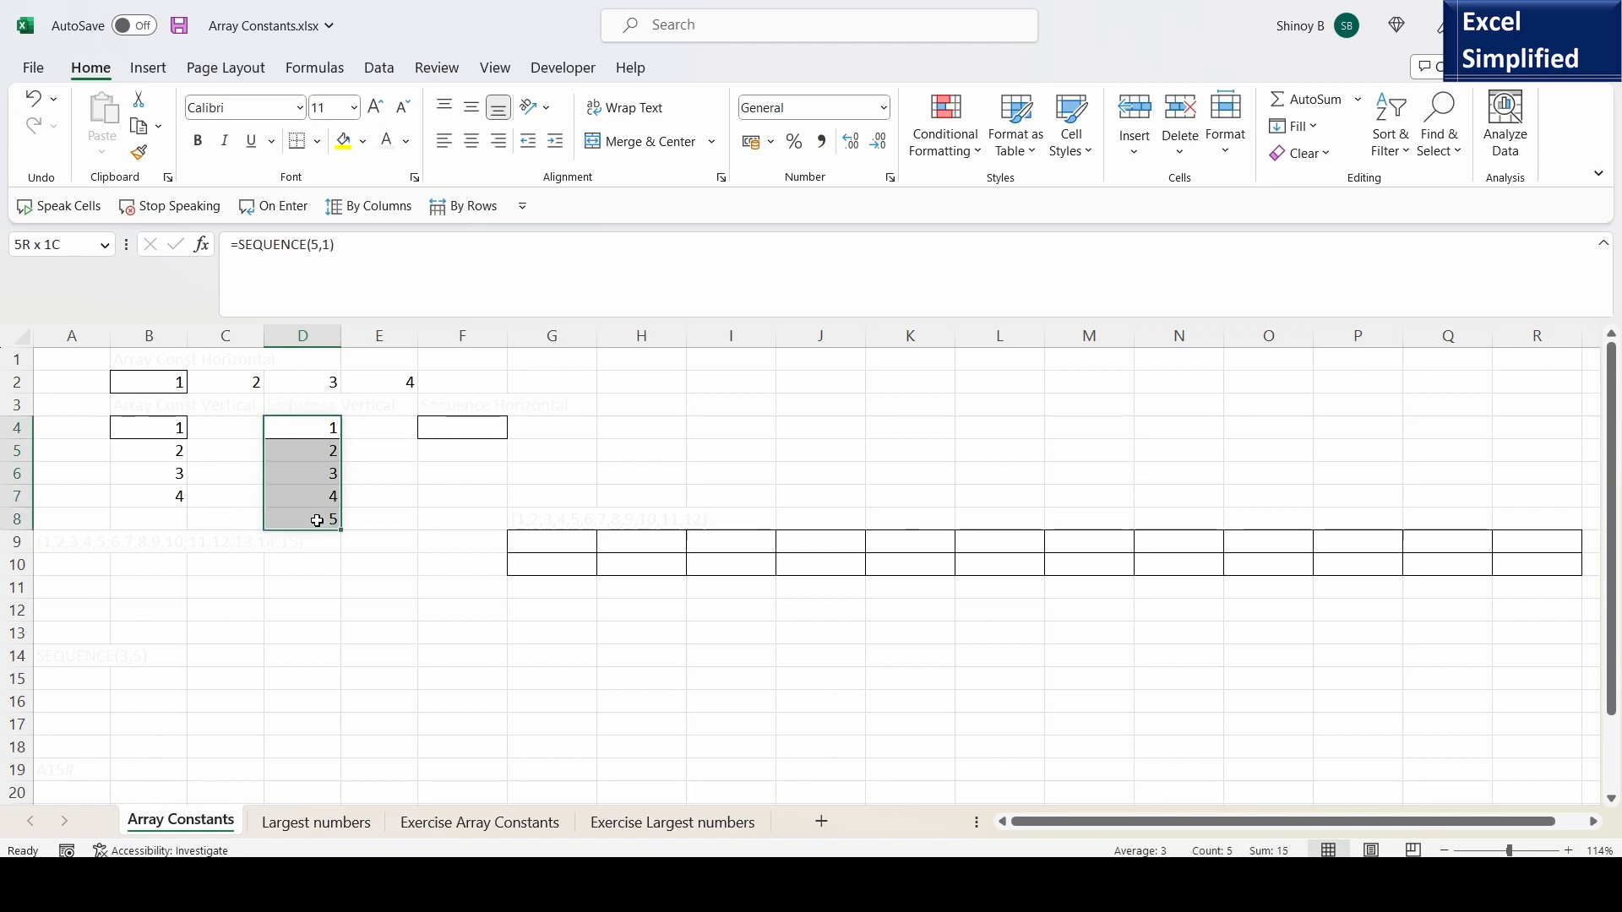
- Enter =SEQUENCE(1,5) in cell F4 to generate a horizontal list of five numbers, and check the formula
left_click(429, 428)
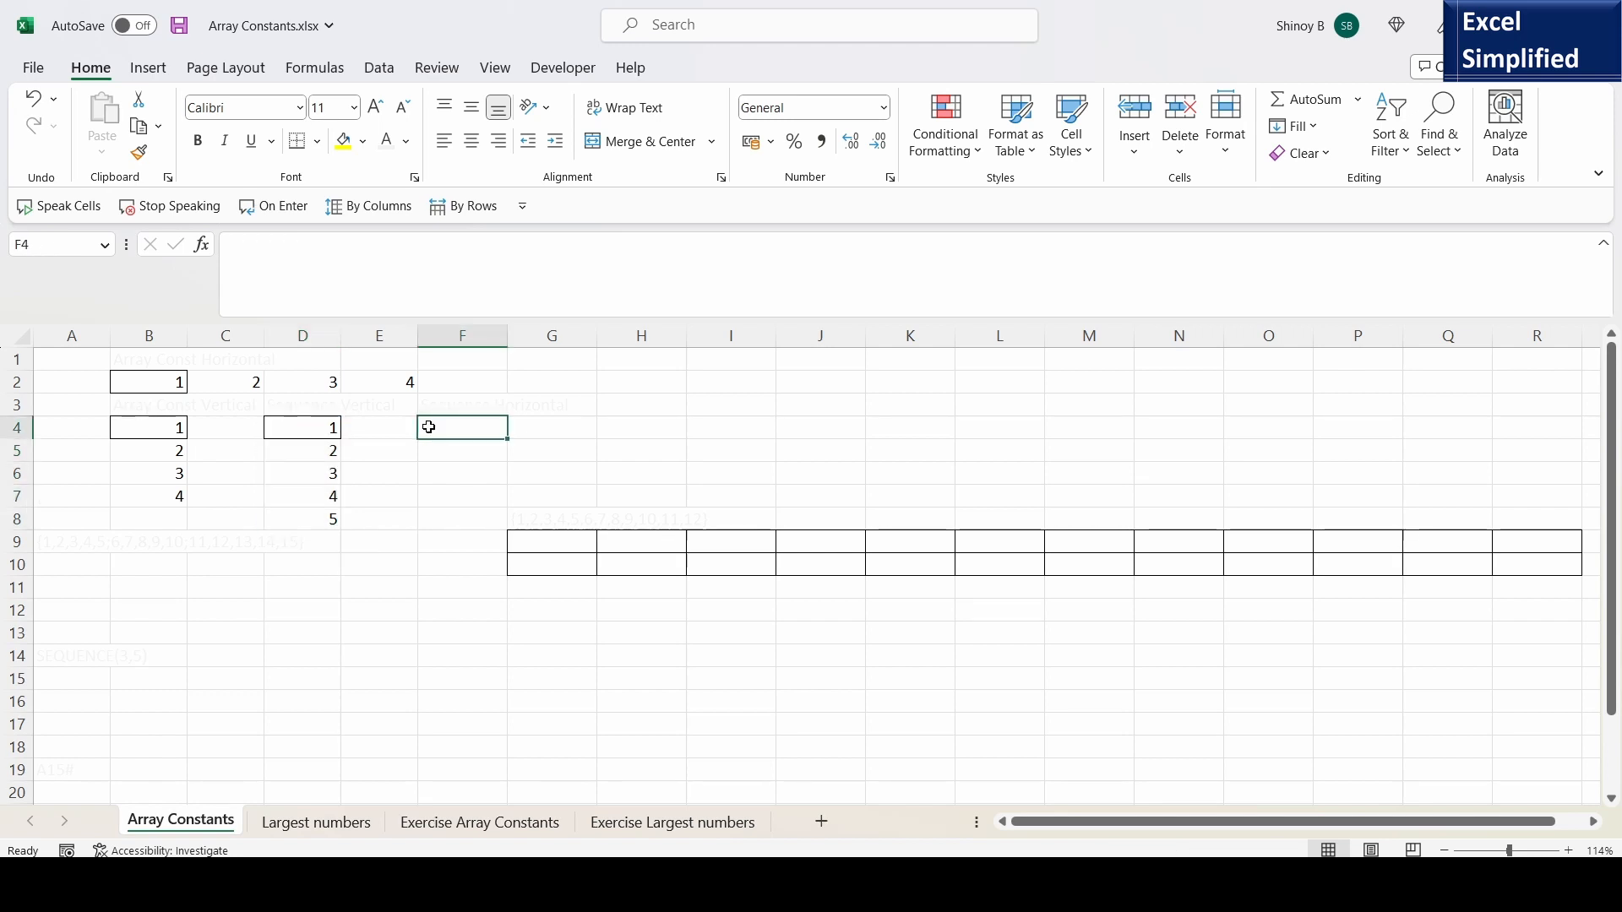
type("=SEQU")
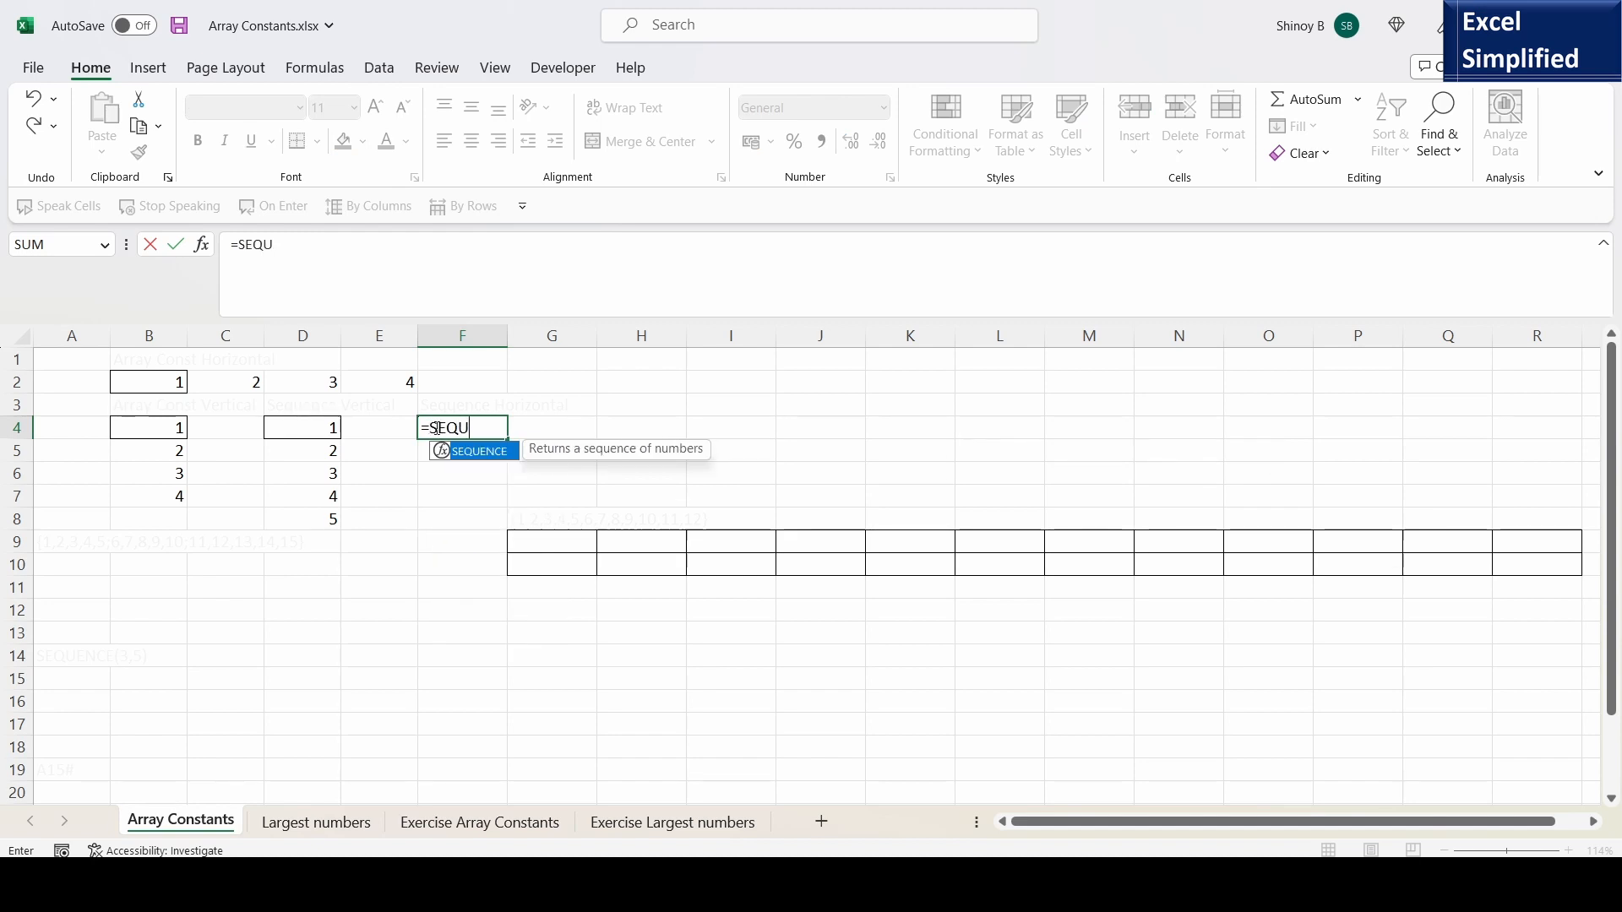
double_click(491, 455)
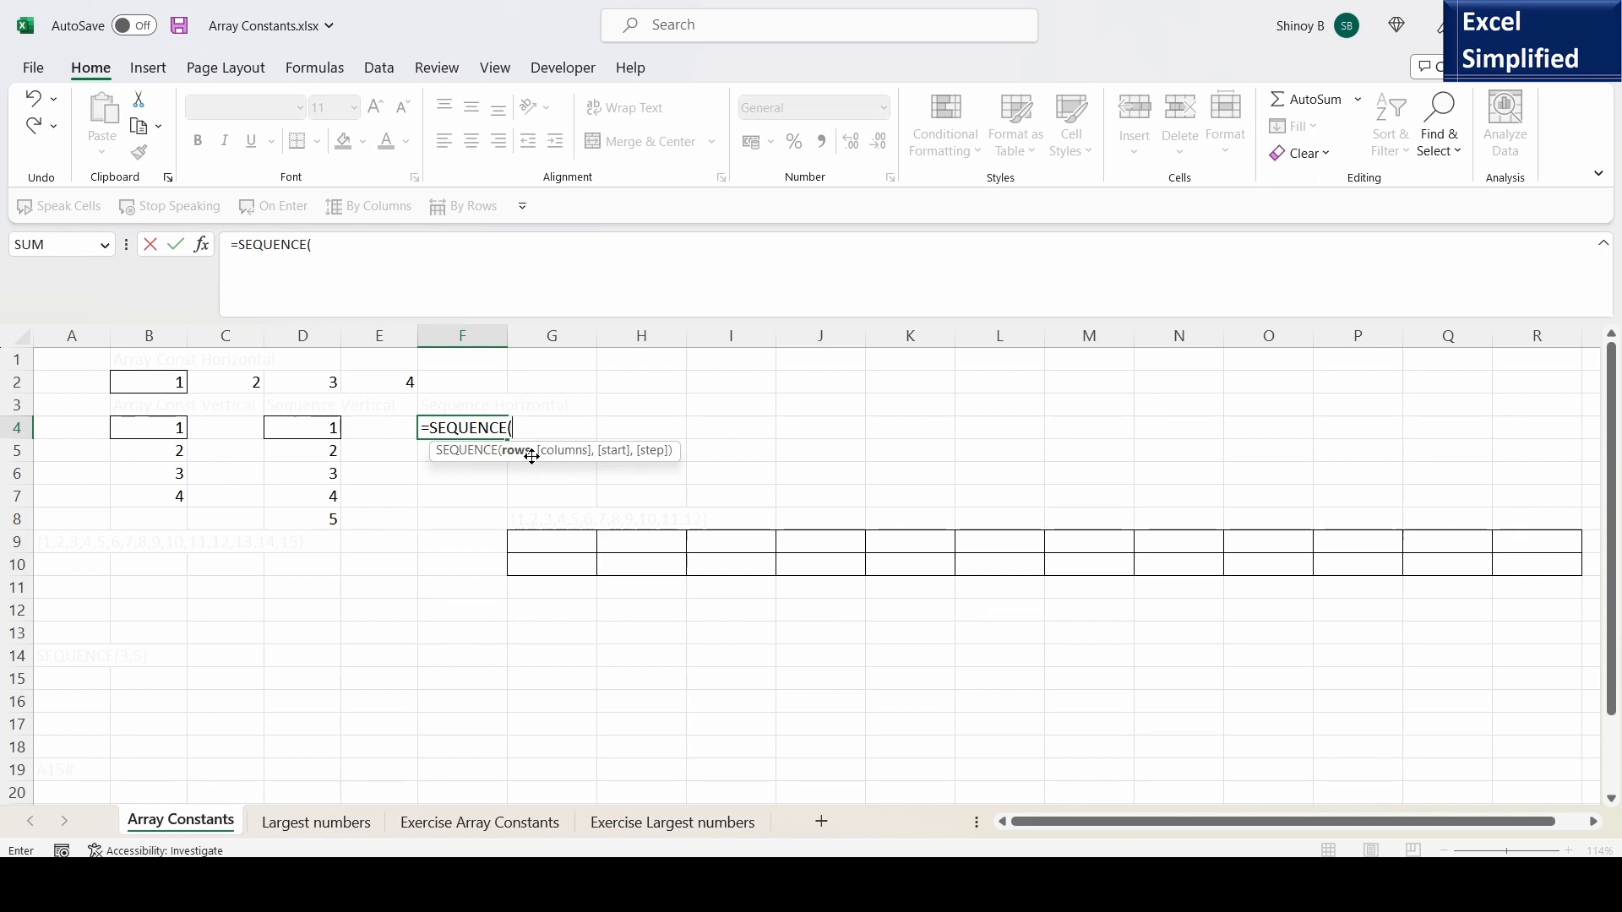
type("1,")
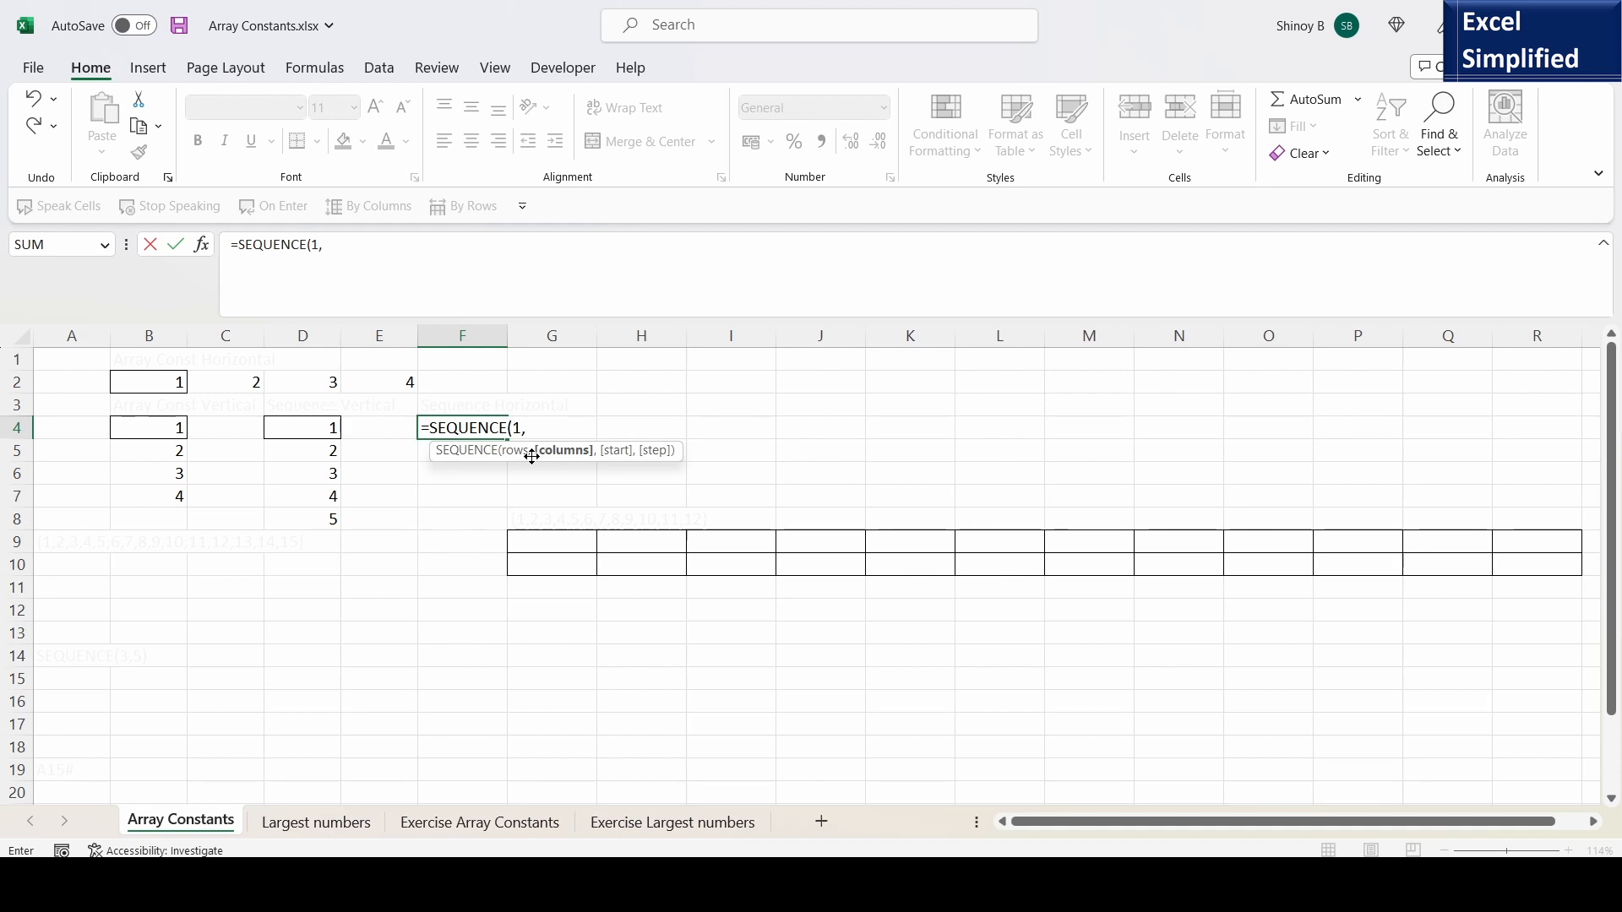
type("5")
type(")")
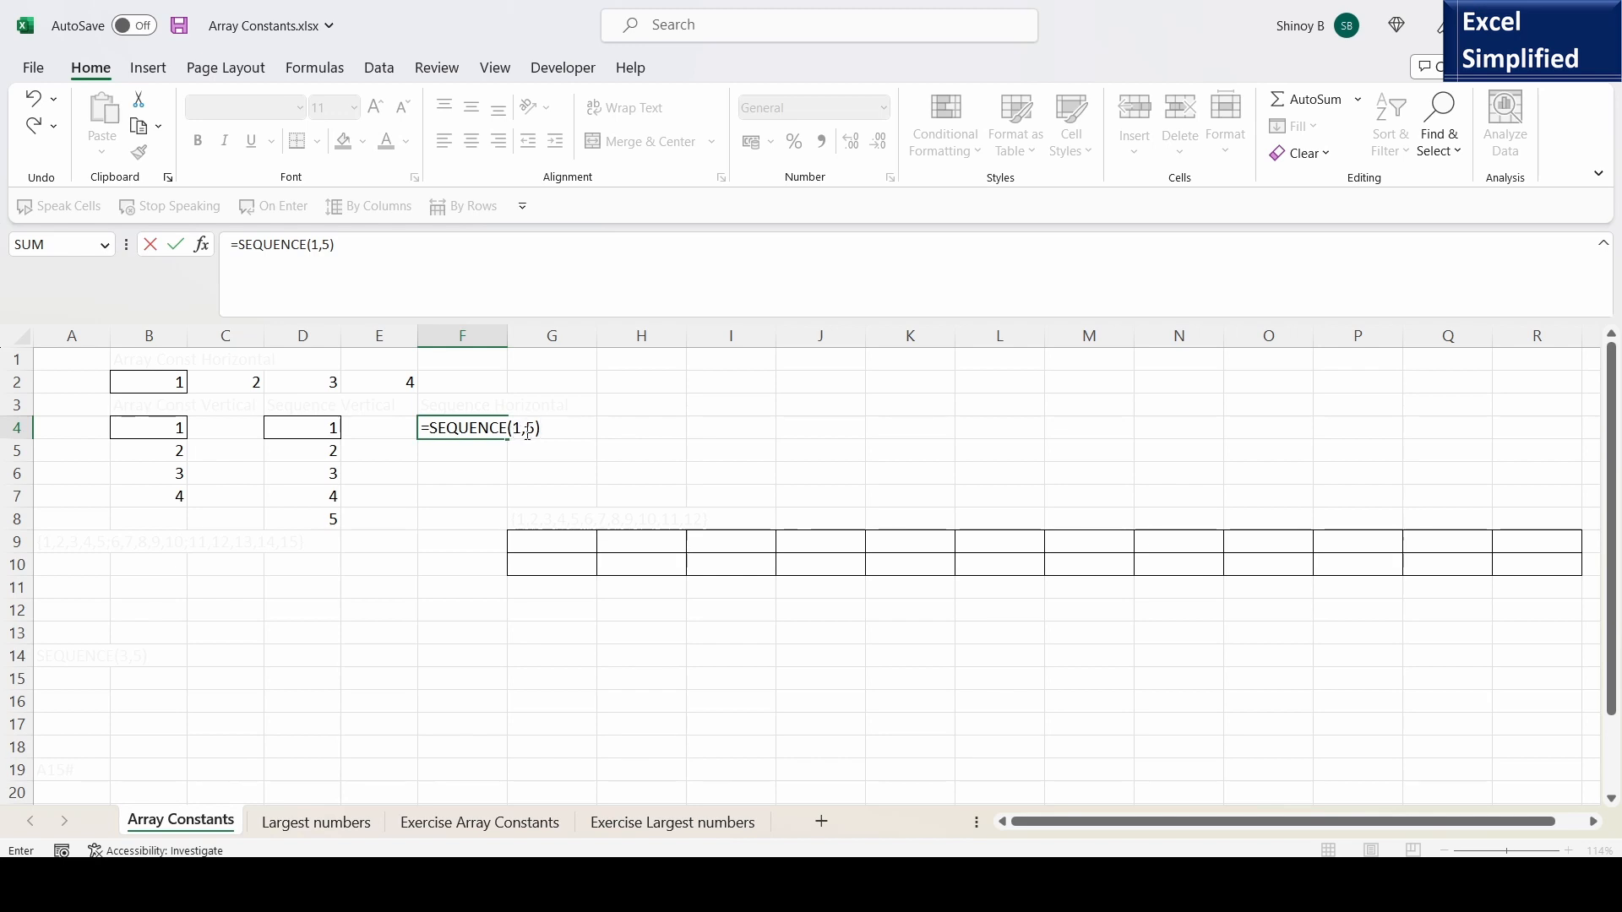
key("Return")
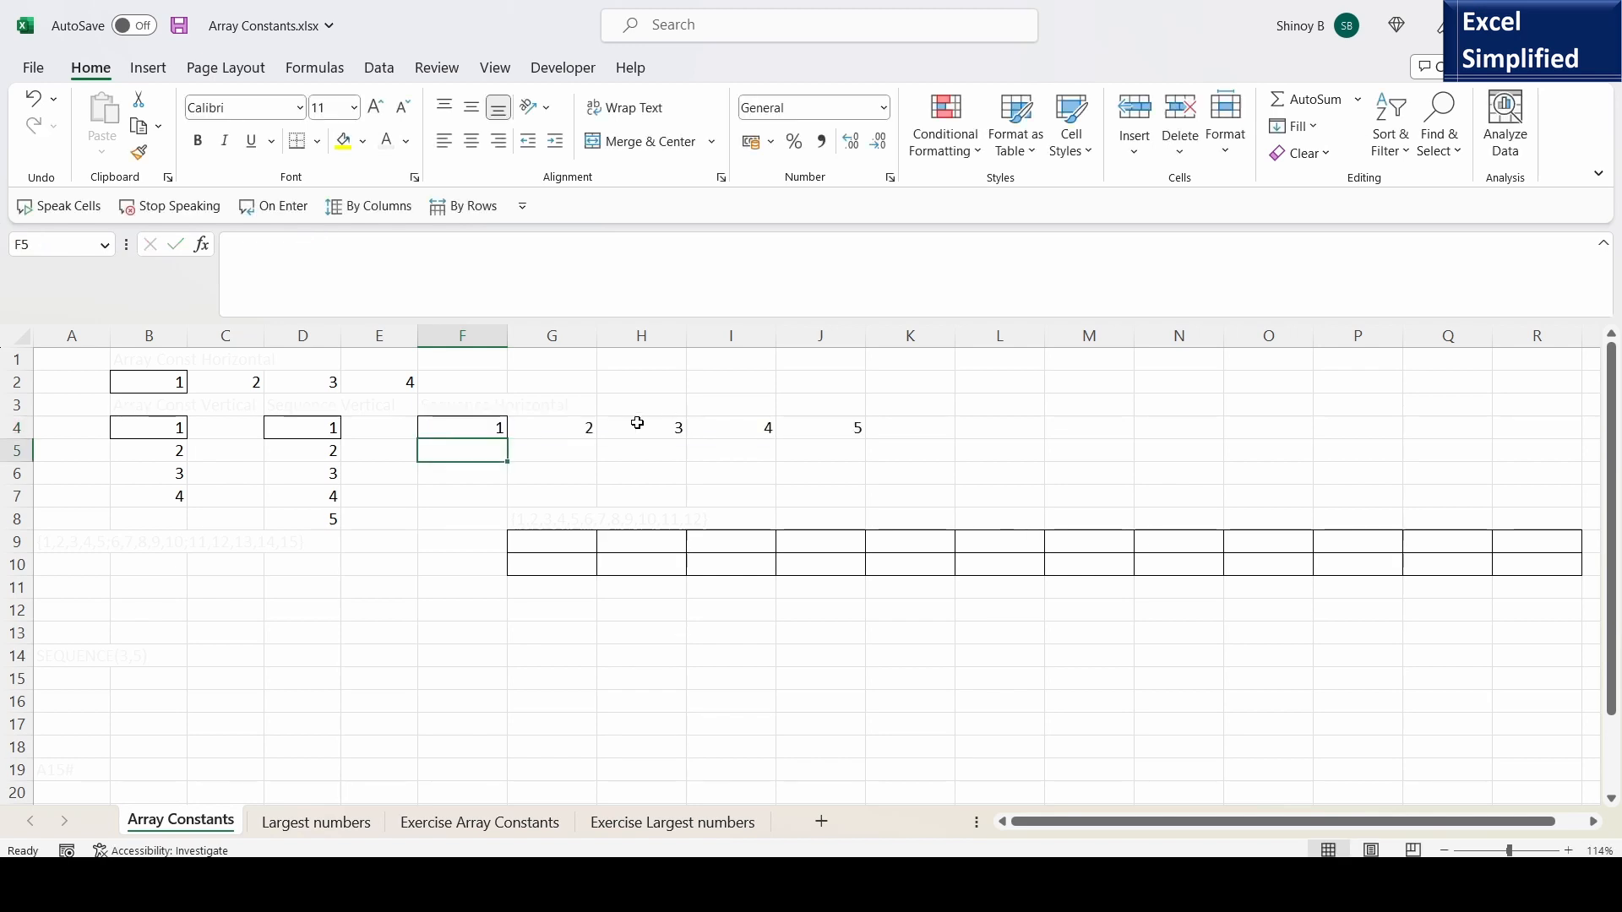
left_click(478, 427)
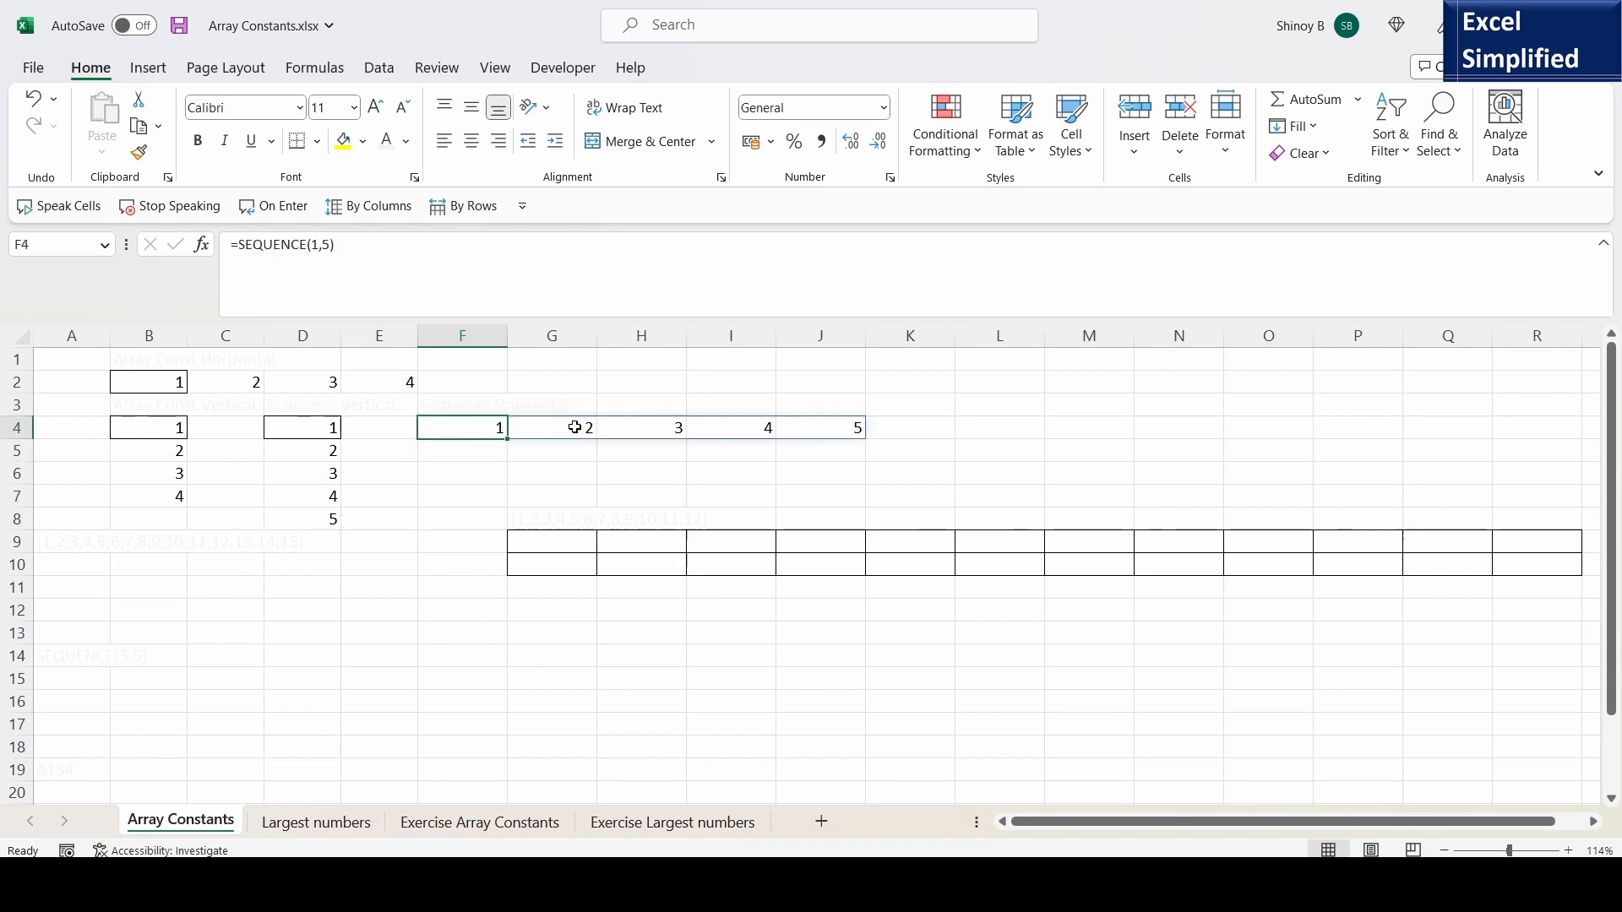
- Add a start of 10 and a step of 10 to the SEQUENCE formula in F4, and review the range F4:J4
double_click(473, 424)
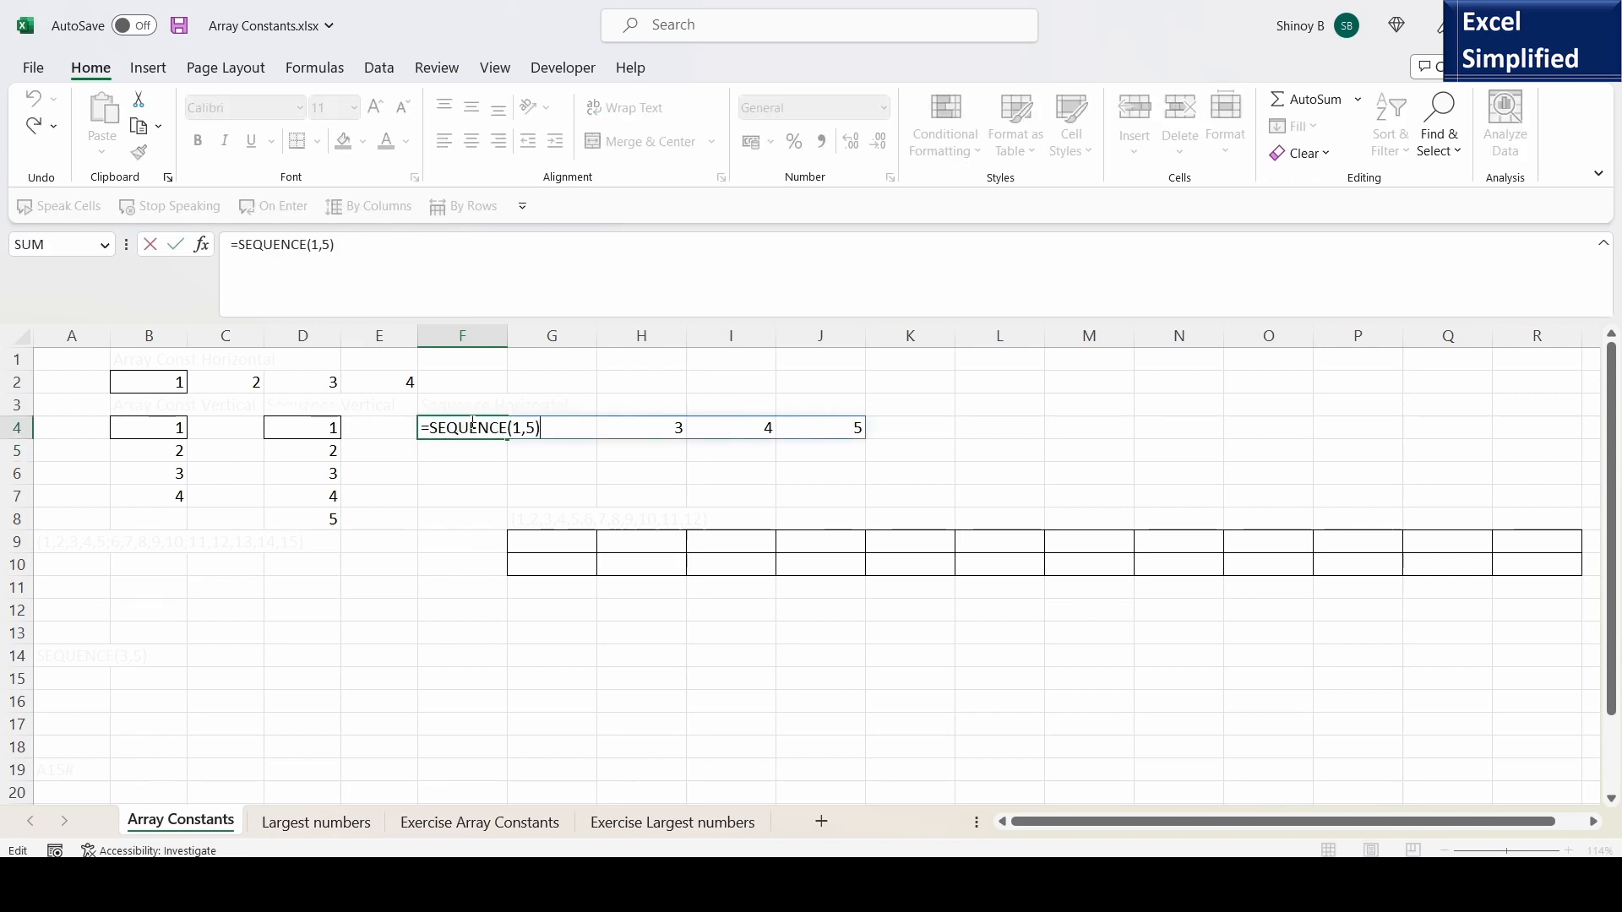
left_click(536, 429)
type(",")
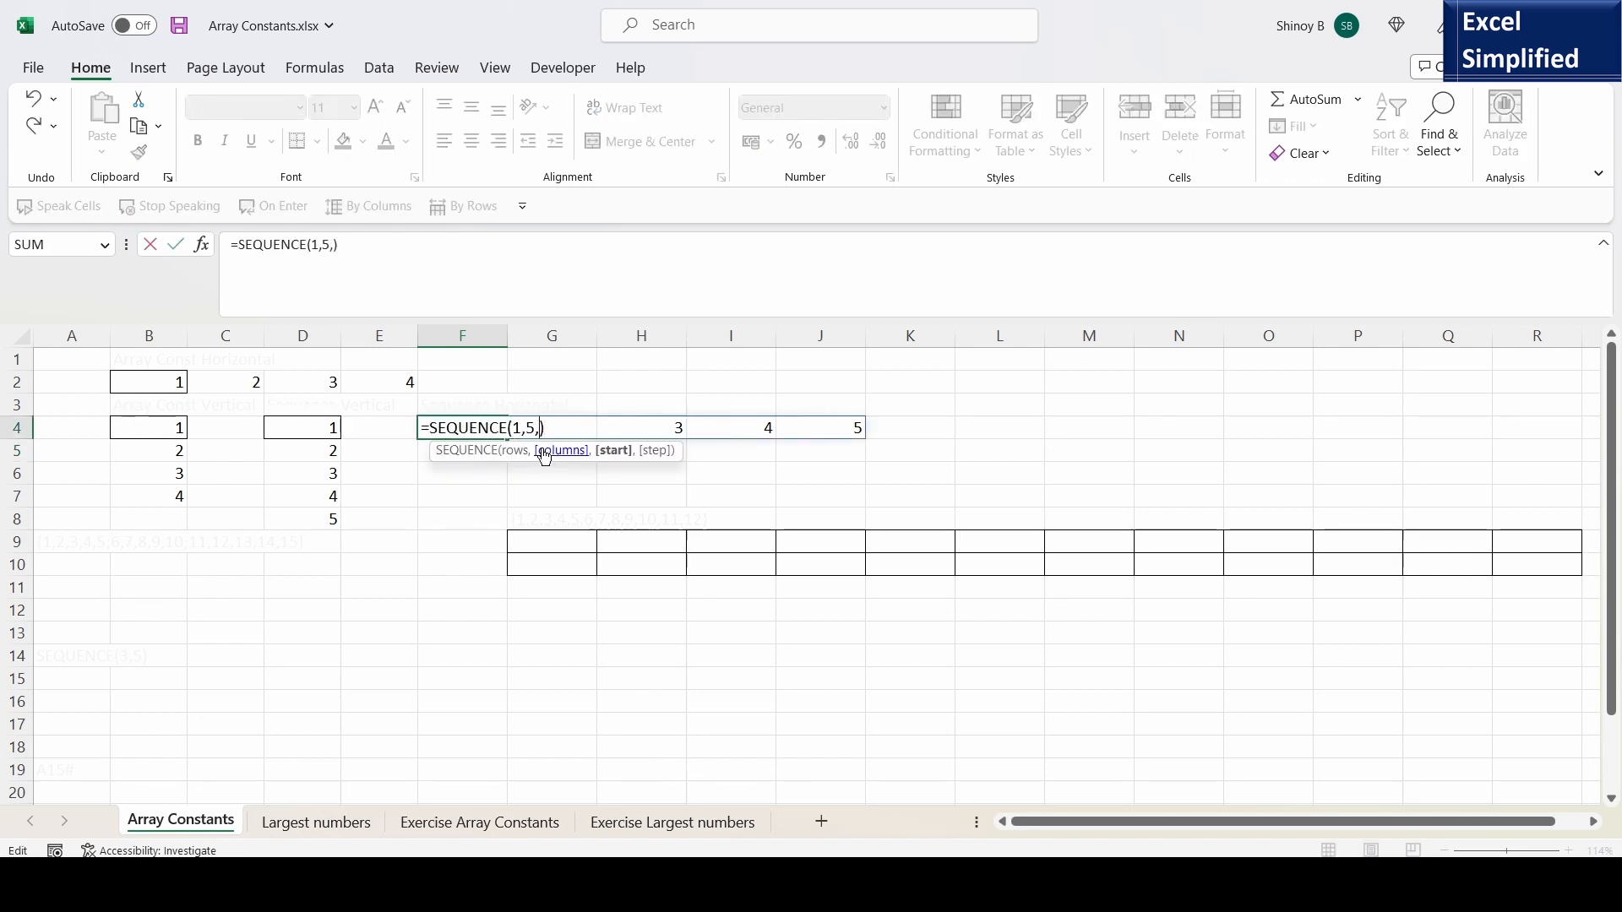
type("10,")
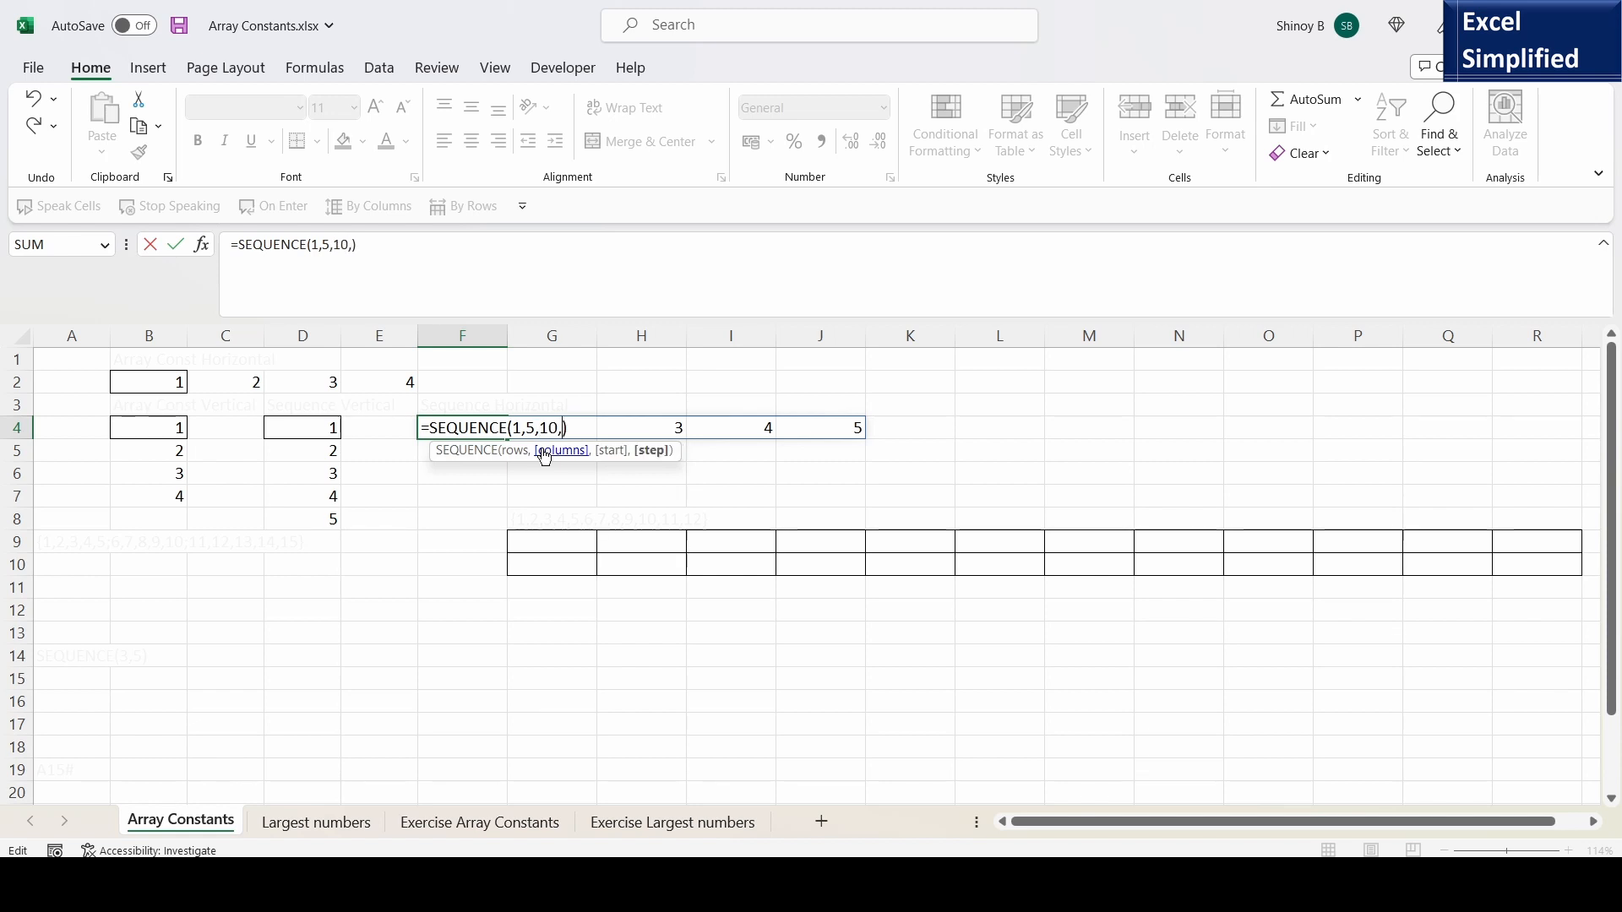
type("10")
key("Return")
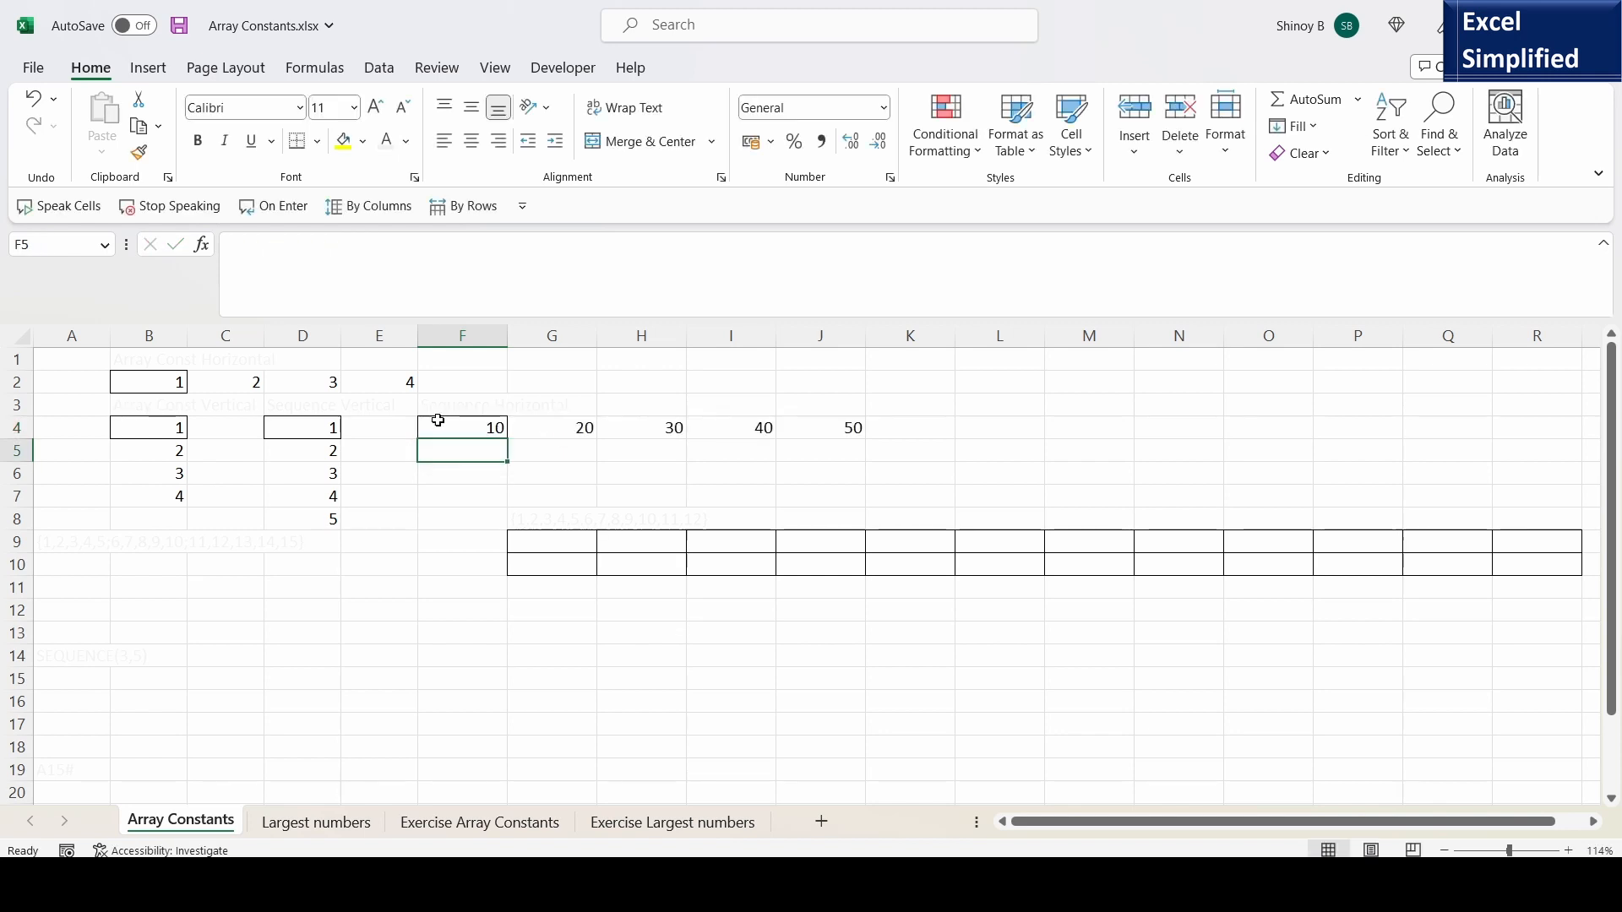
left_click(437, 421)
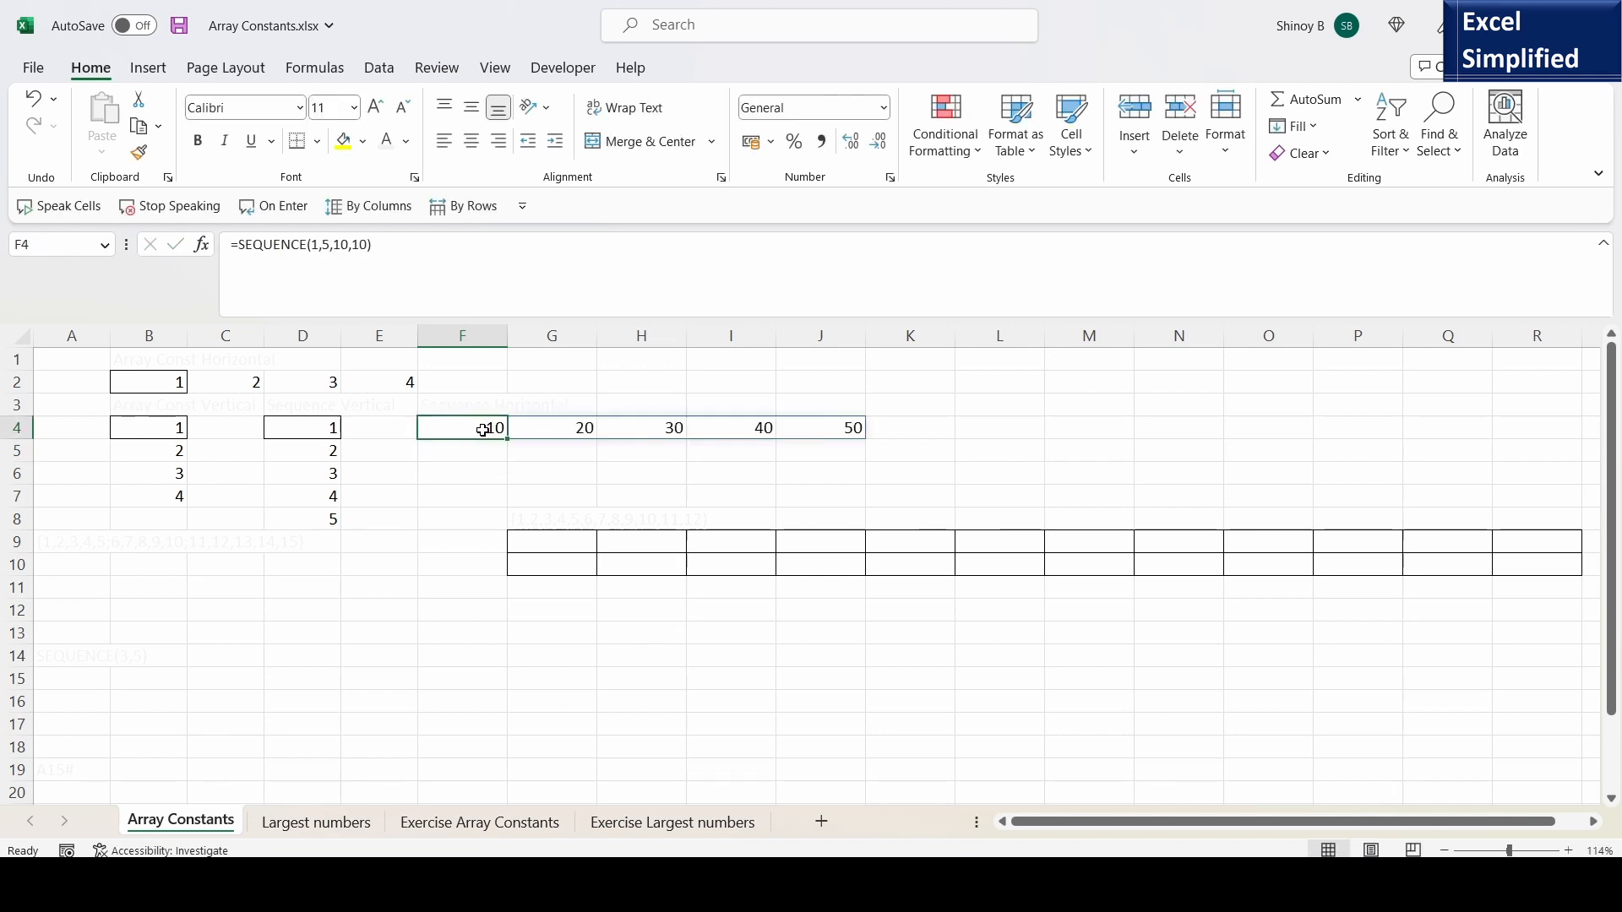
left_click(573, 428)
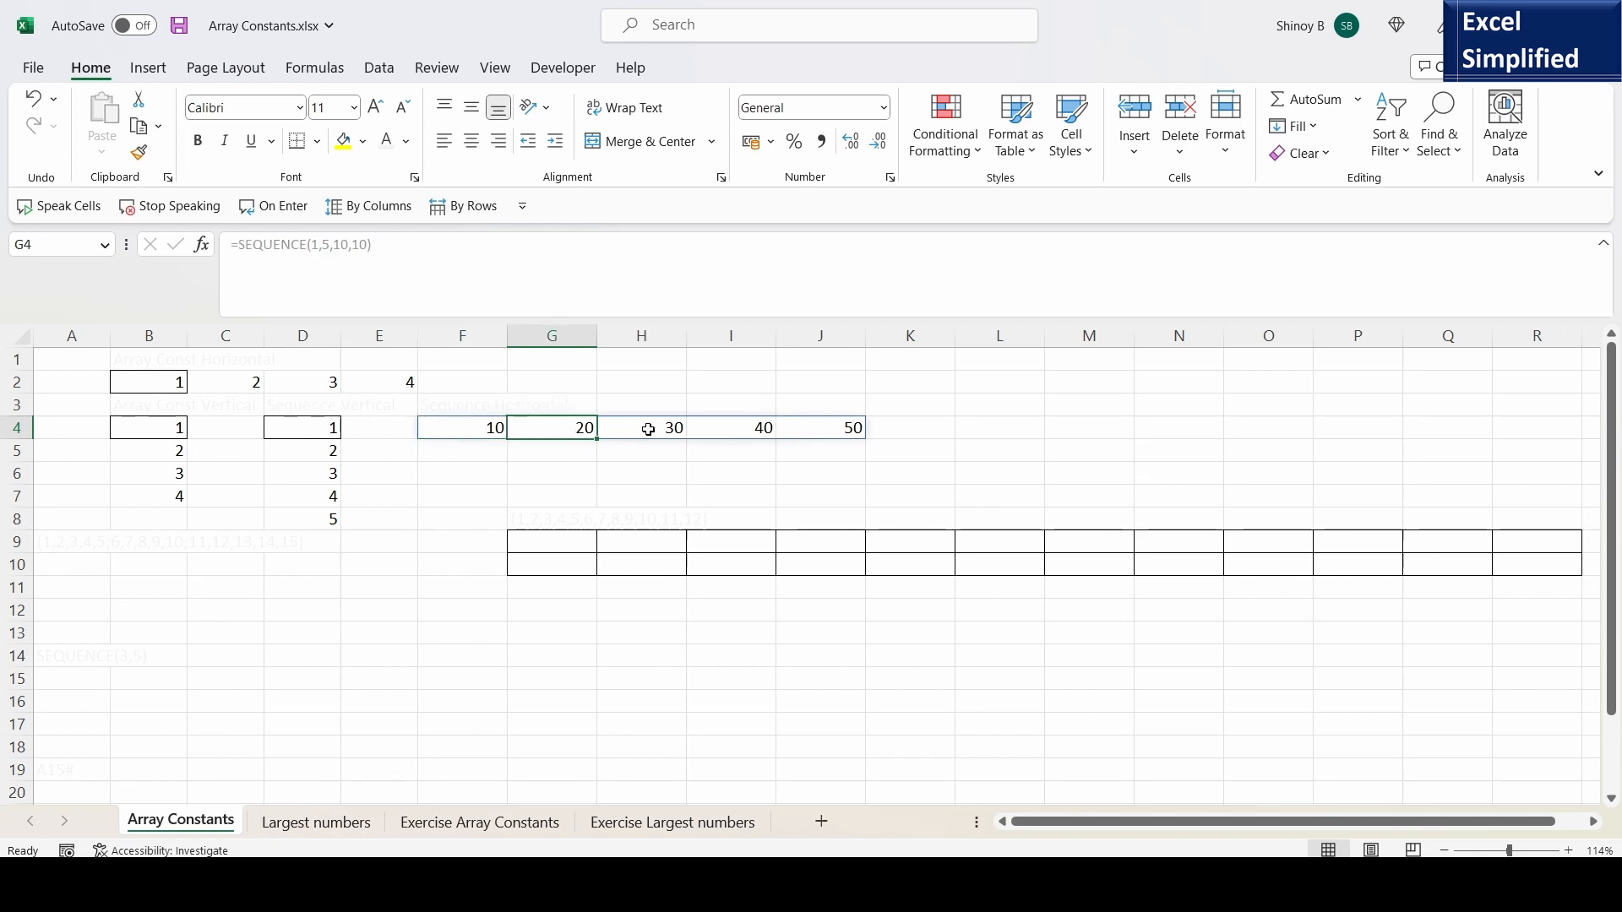
left_click(654, 427)
left_click(755, 428)
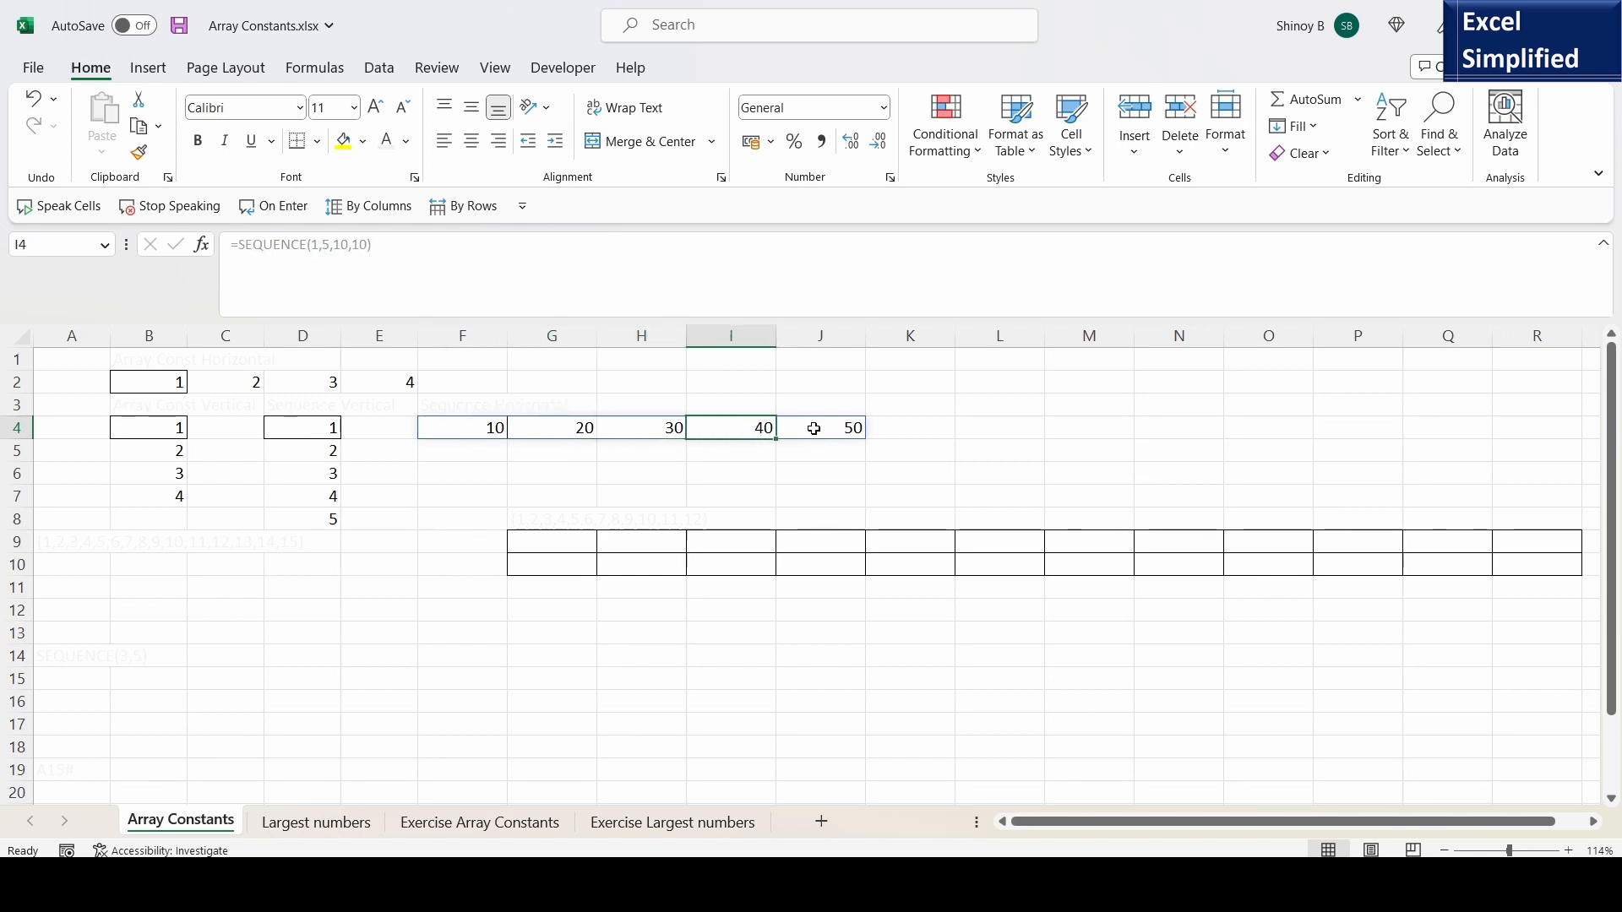
left_click(466, 428)
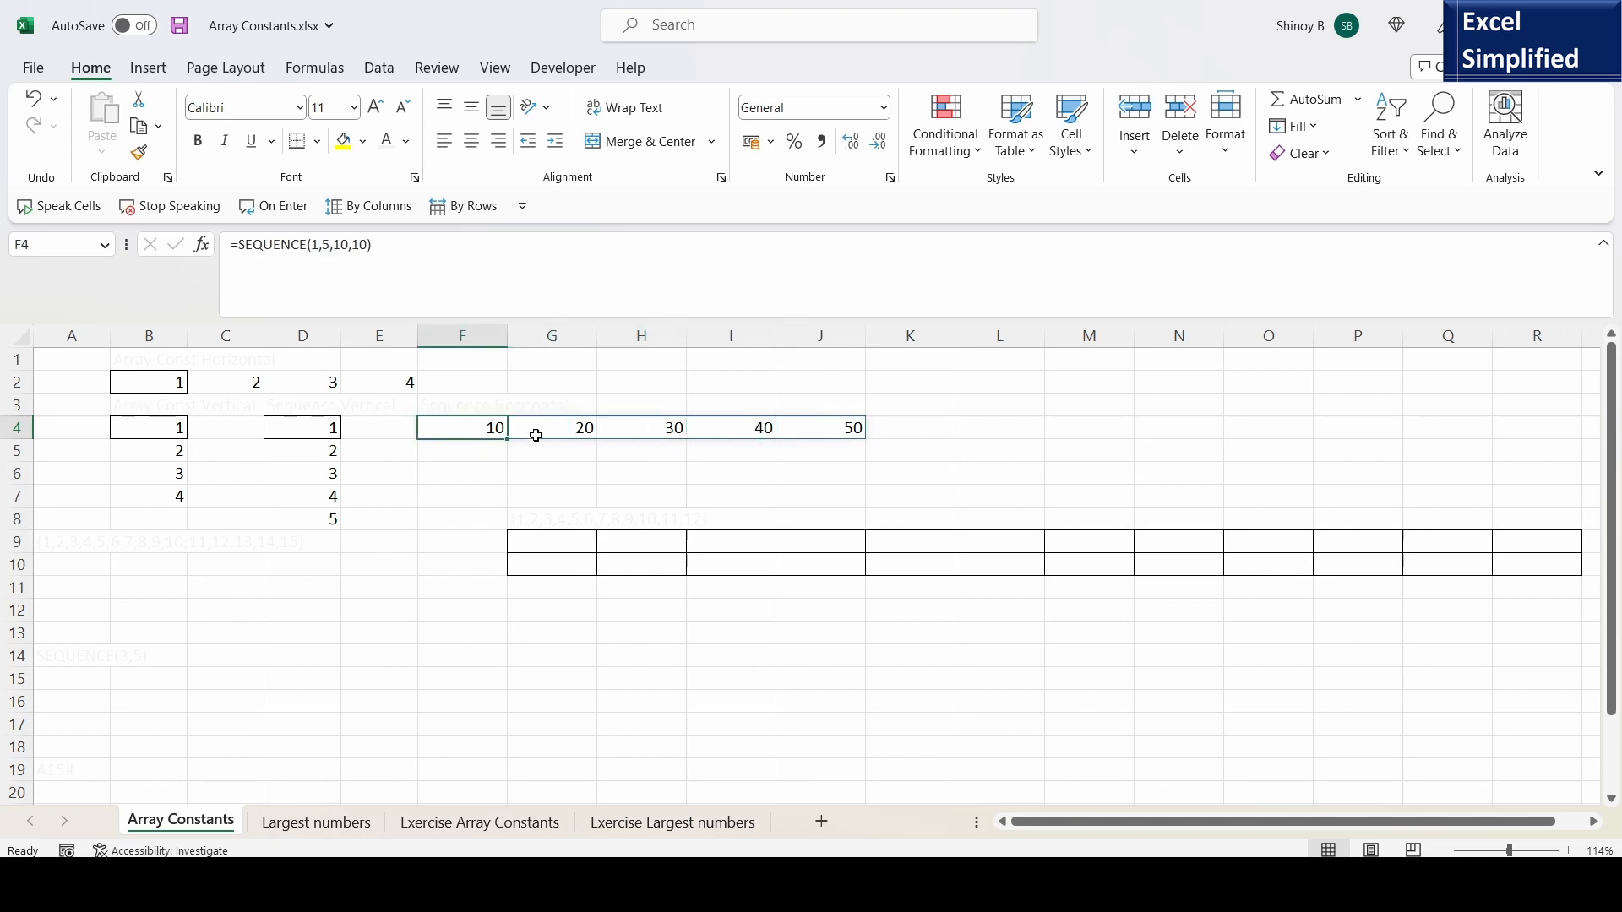
- Copy the array constant {1,2,3,4,5;6,7,8,9,10;11,12,13,14,15} from A9, enter it as a formula in A10, and review that formula
left_click(55, 541)
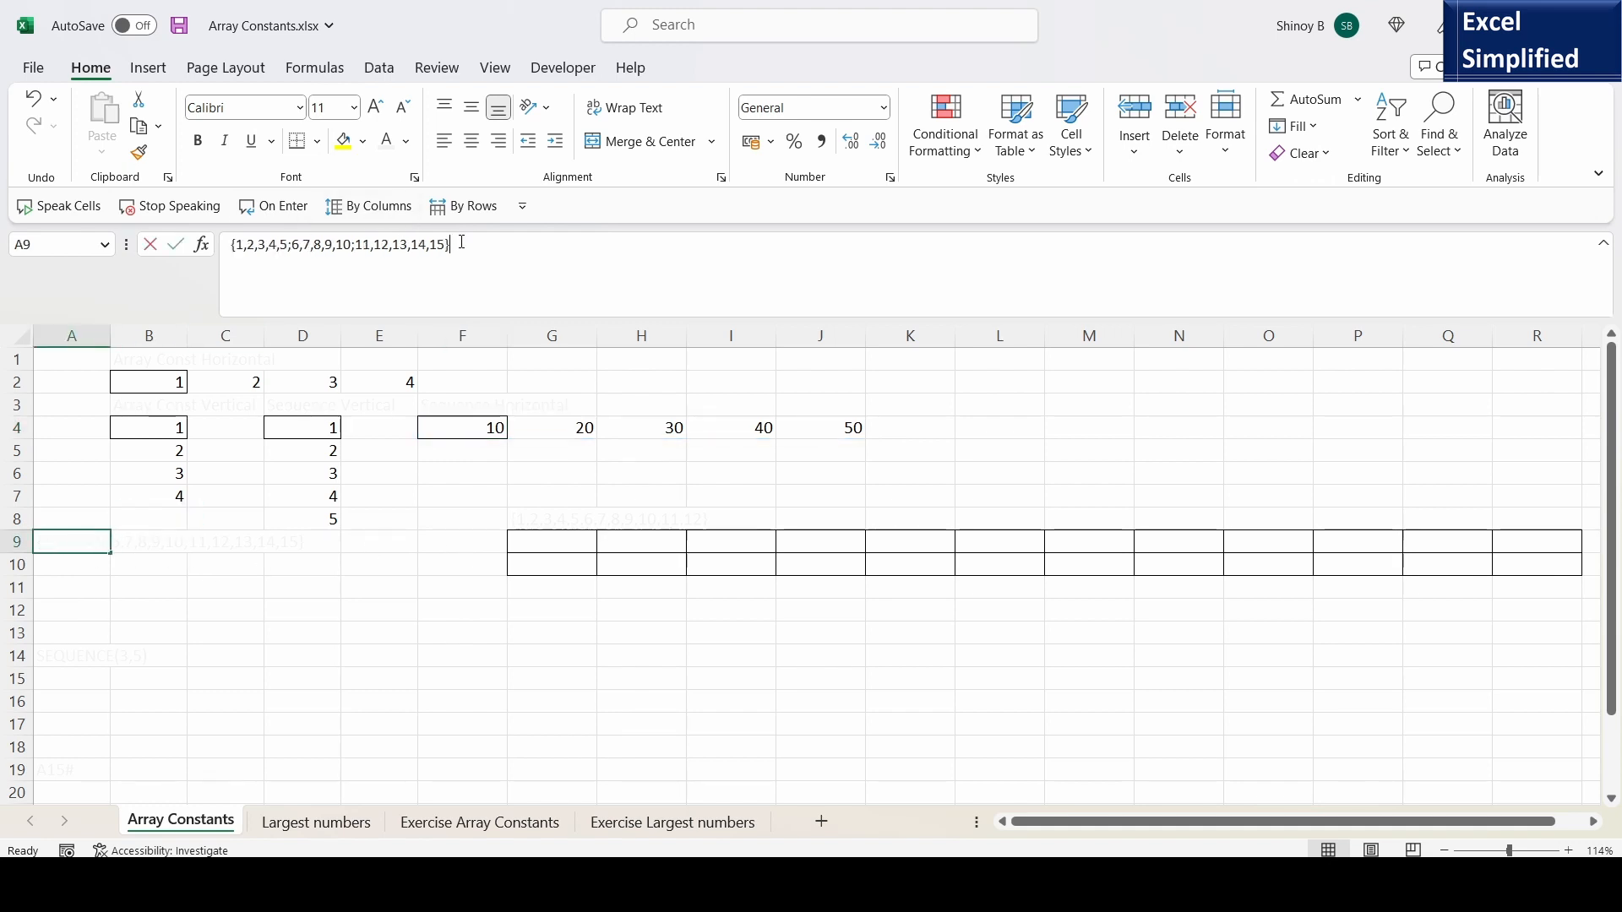
left_click_drag(453, 245, 213, 265)
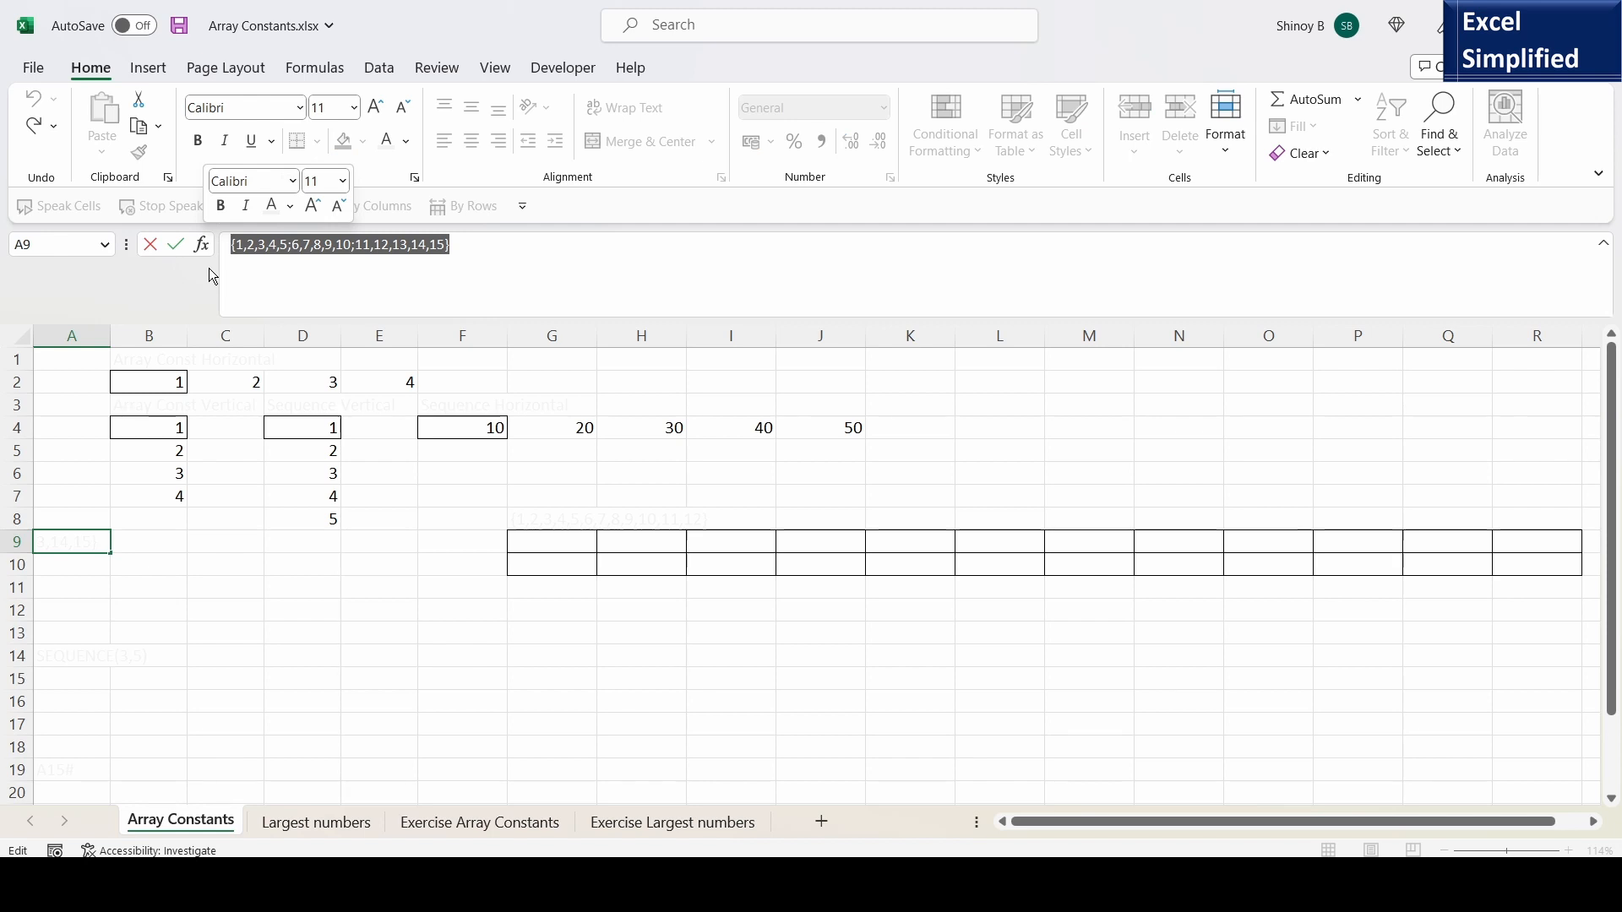
key("ctrl+c")
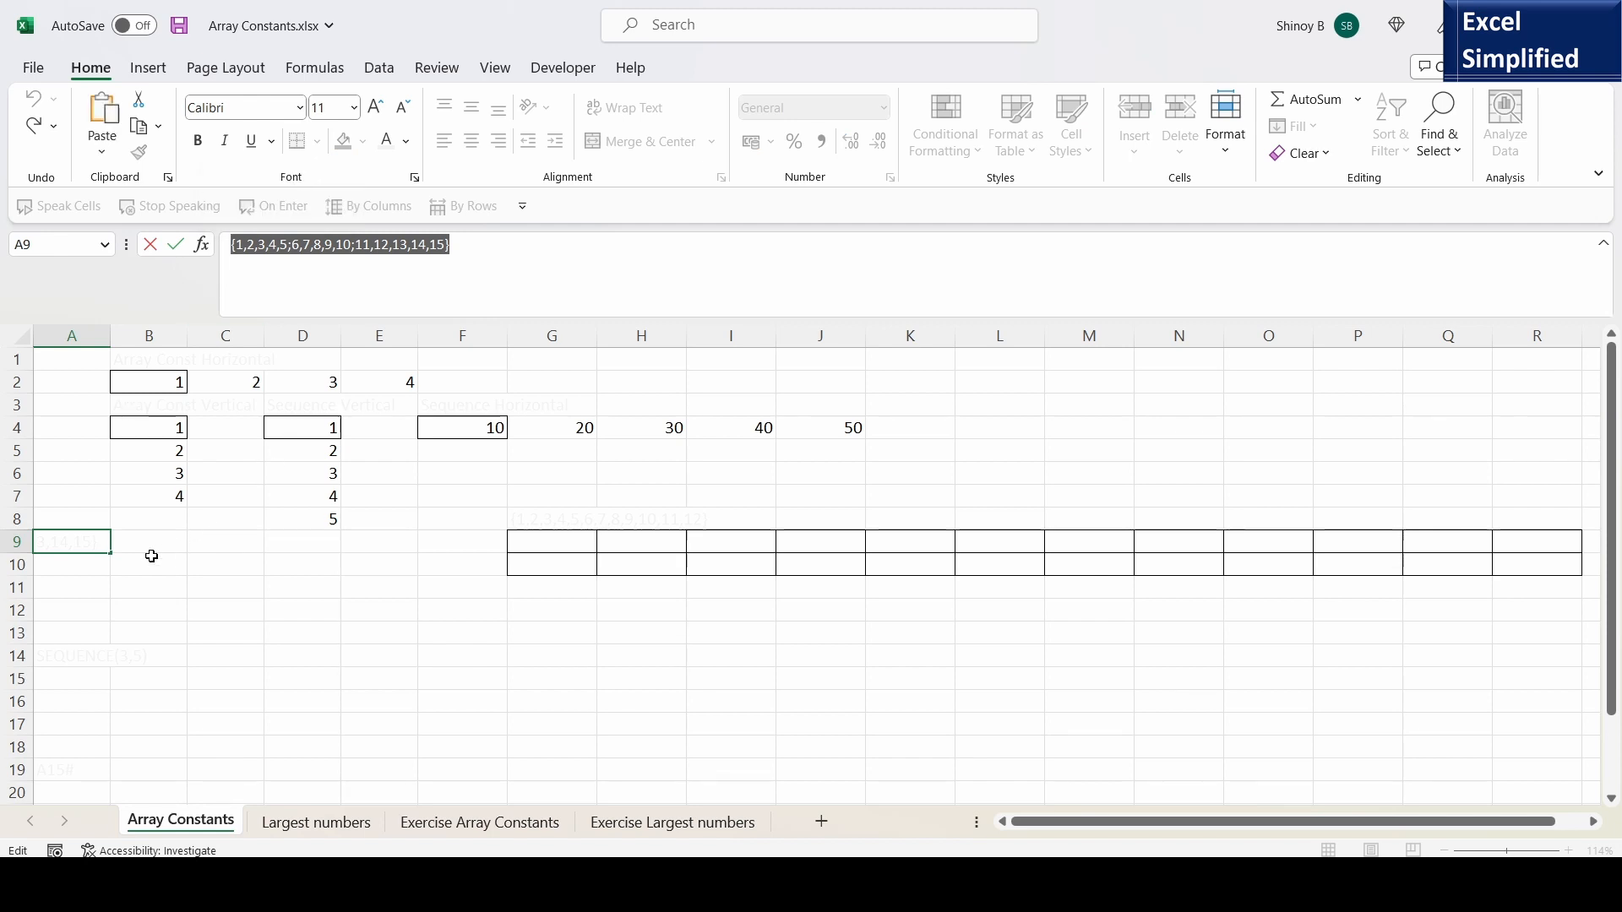
key("Escape")
left_click(87, 567)
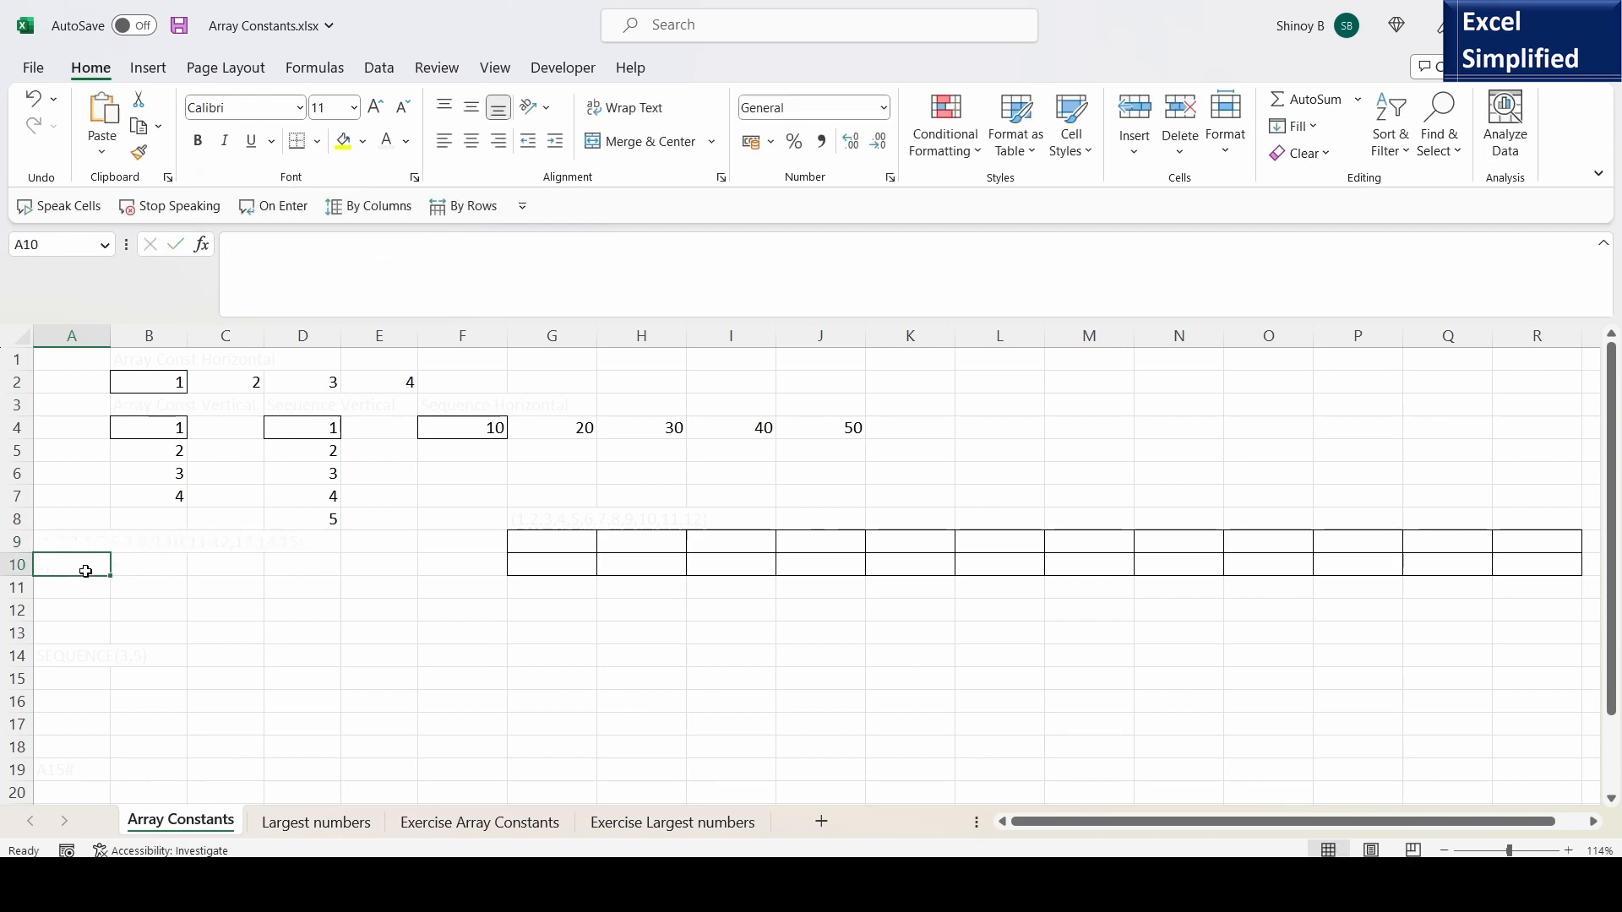
type("=")
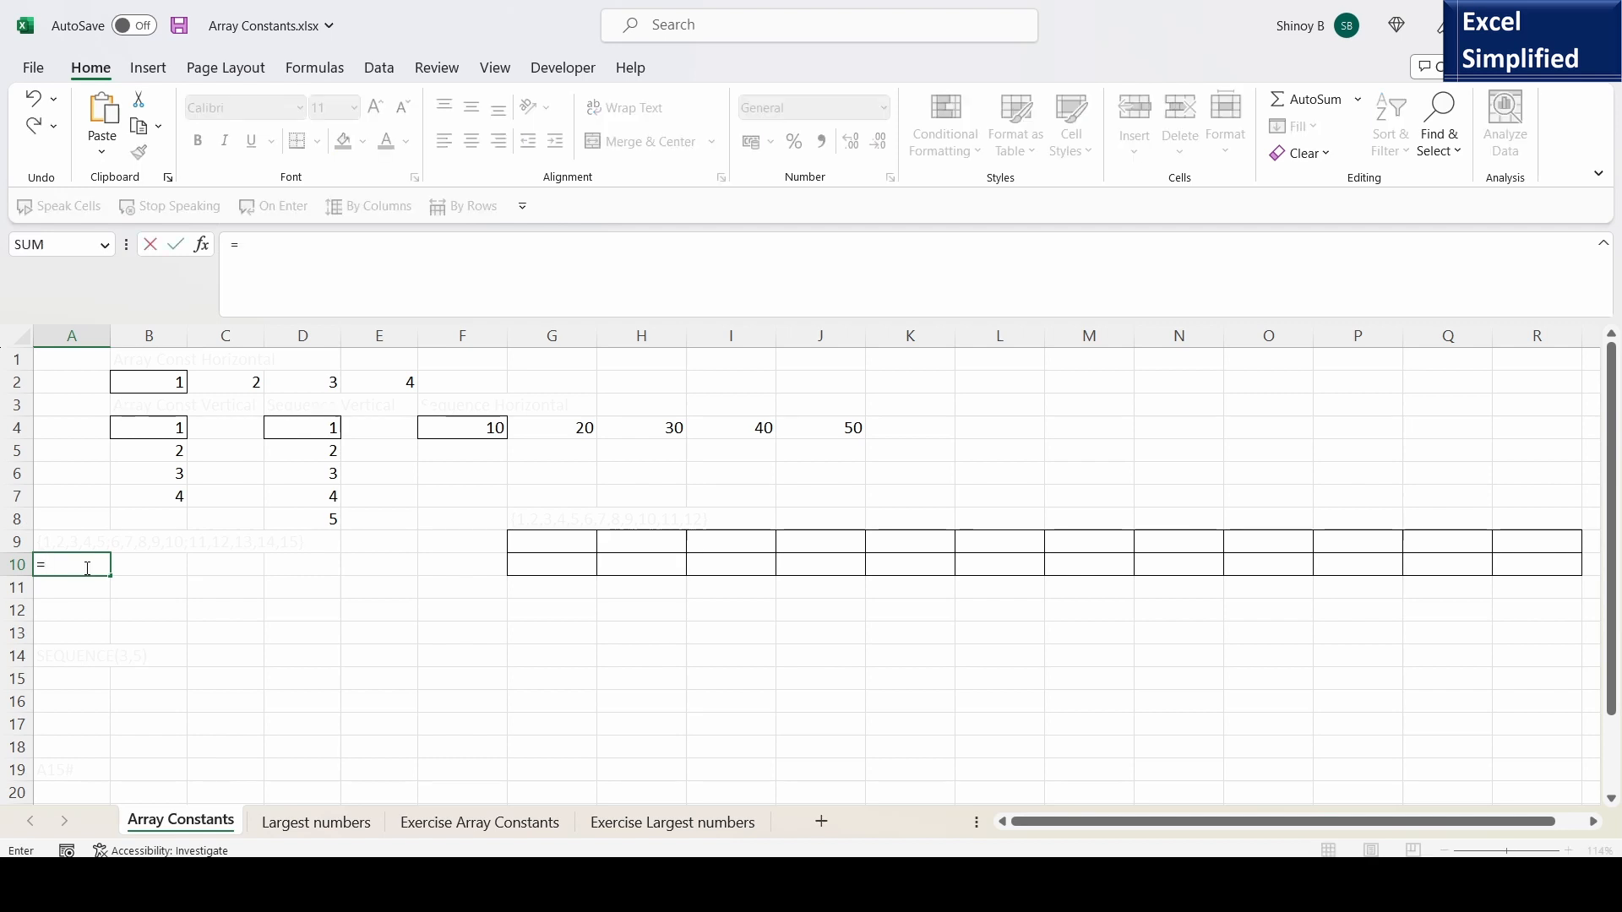
key("ctrl+v")
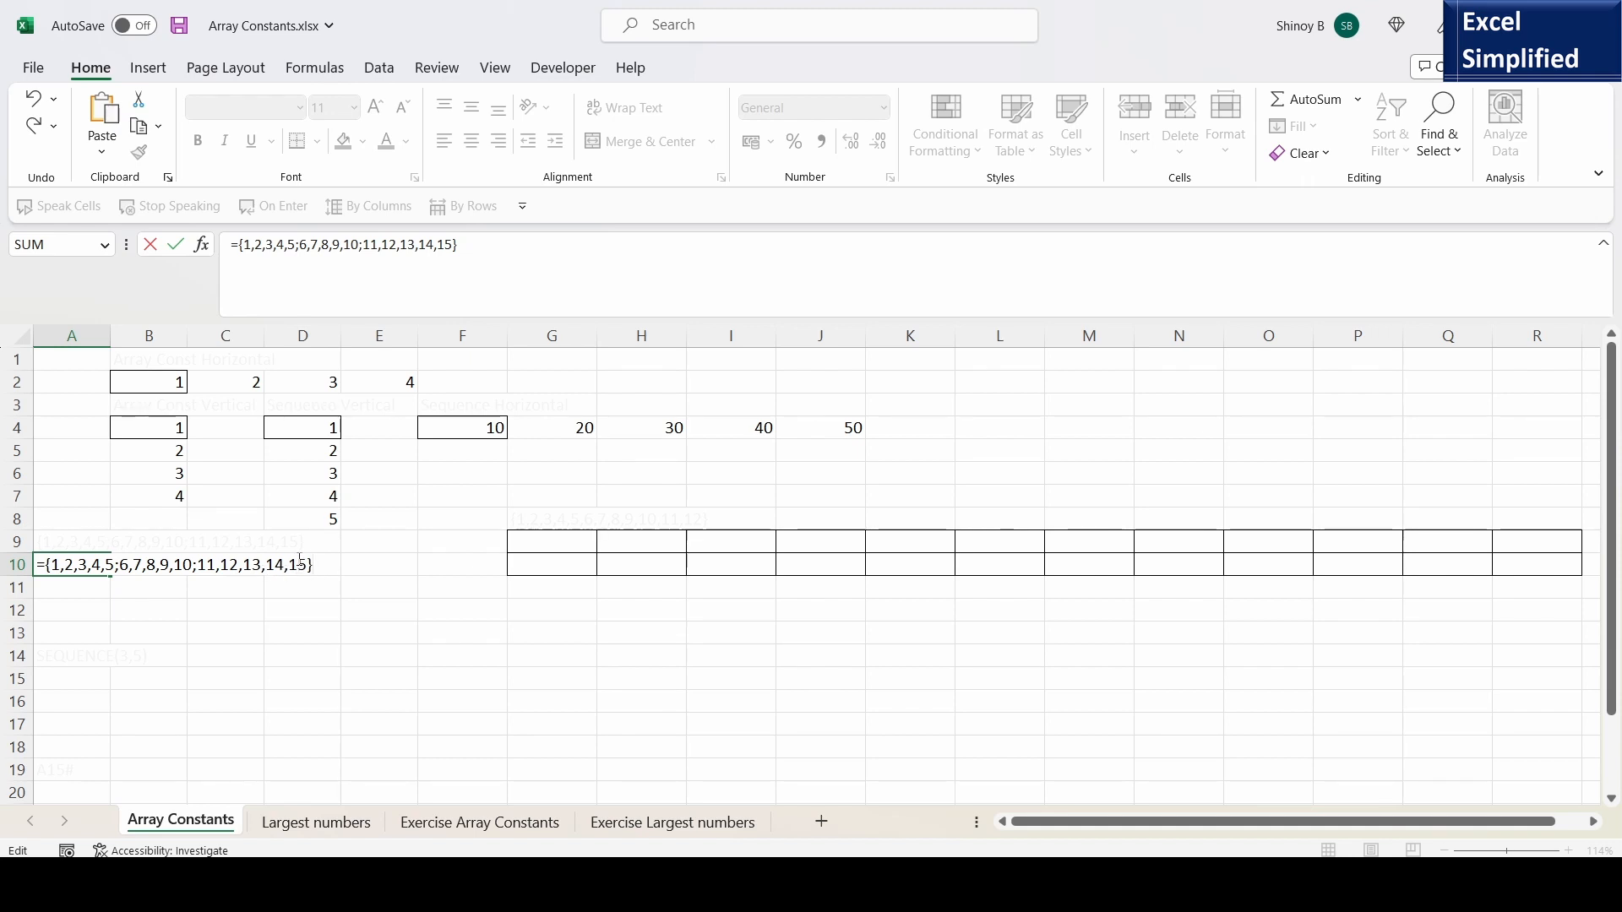
key("Return")
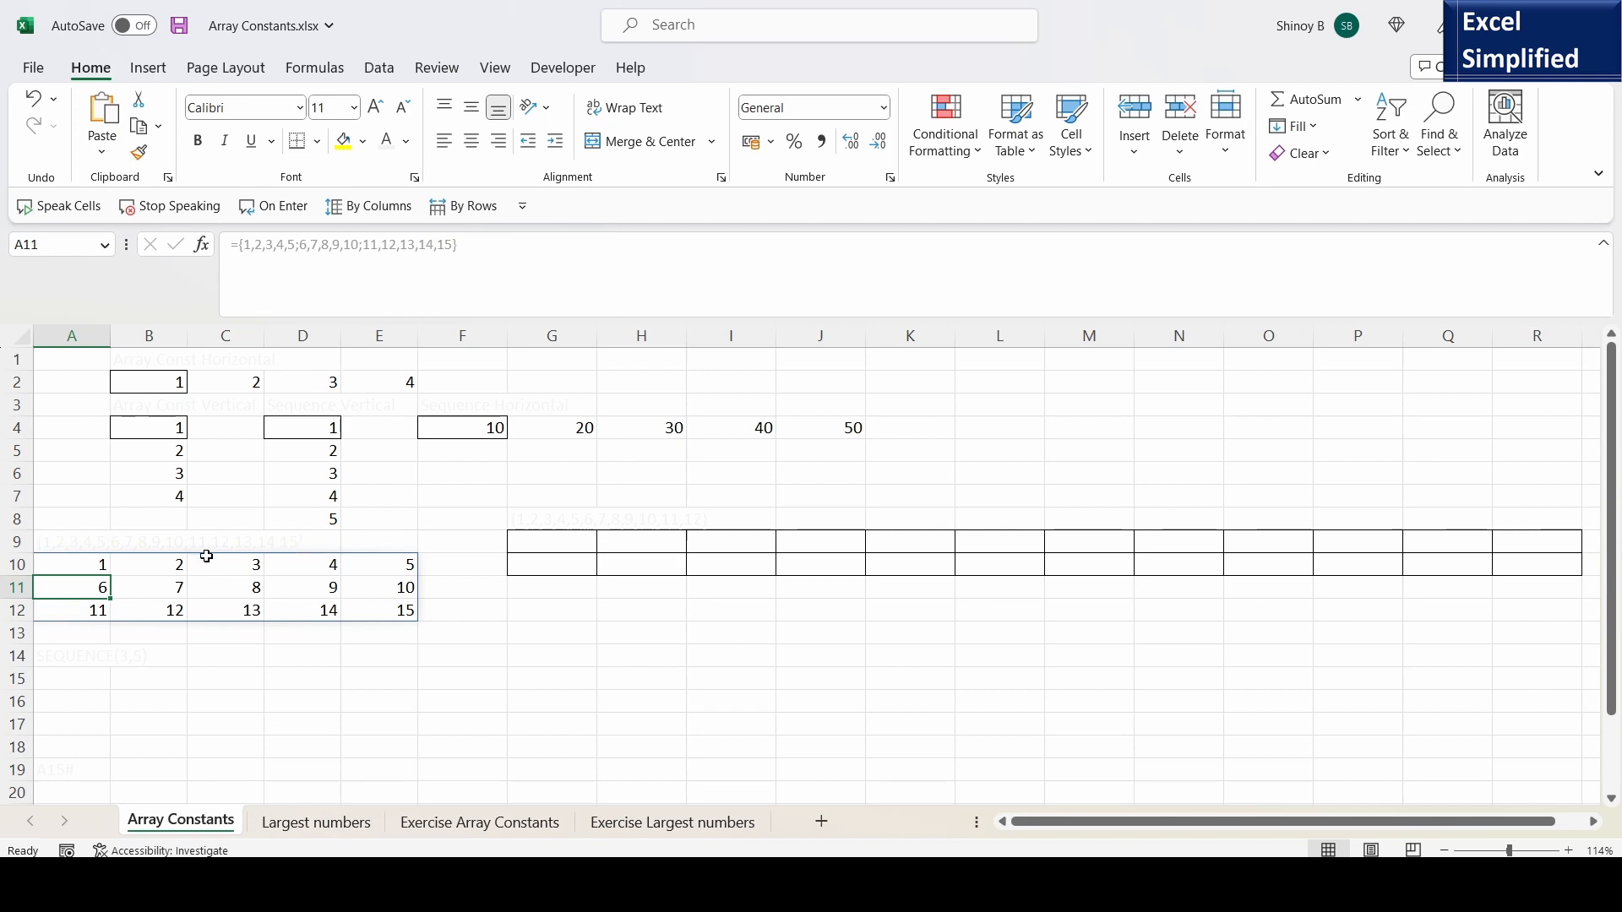
left_click(100, 564)
key("F2")
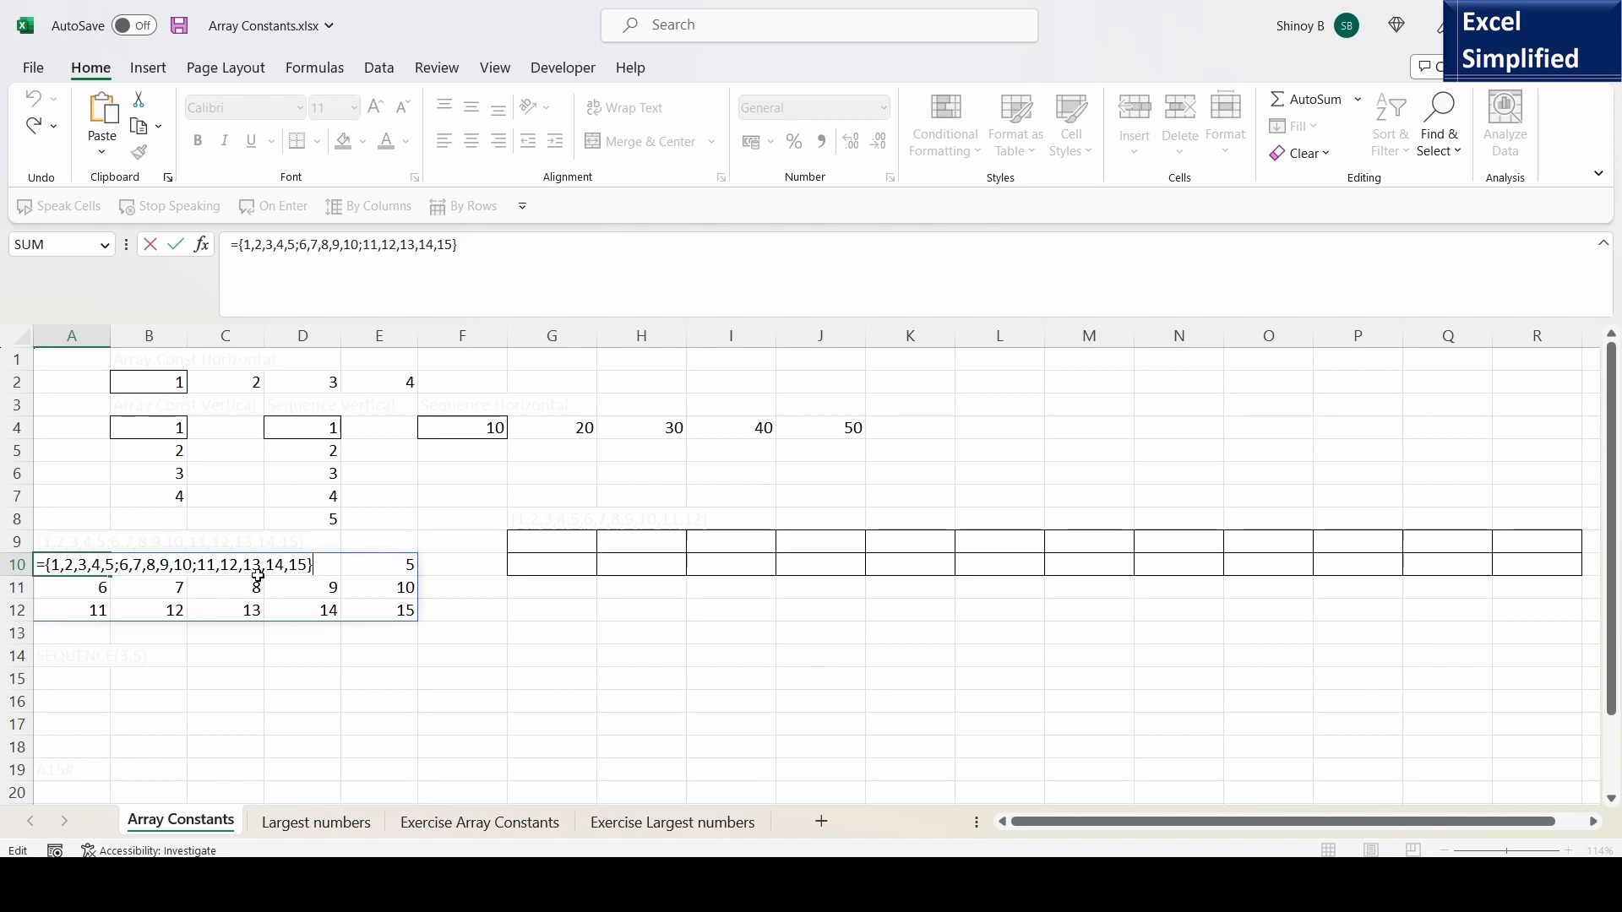
key("Return")
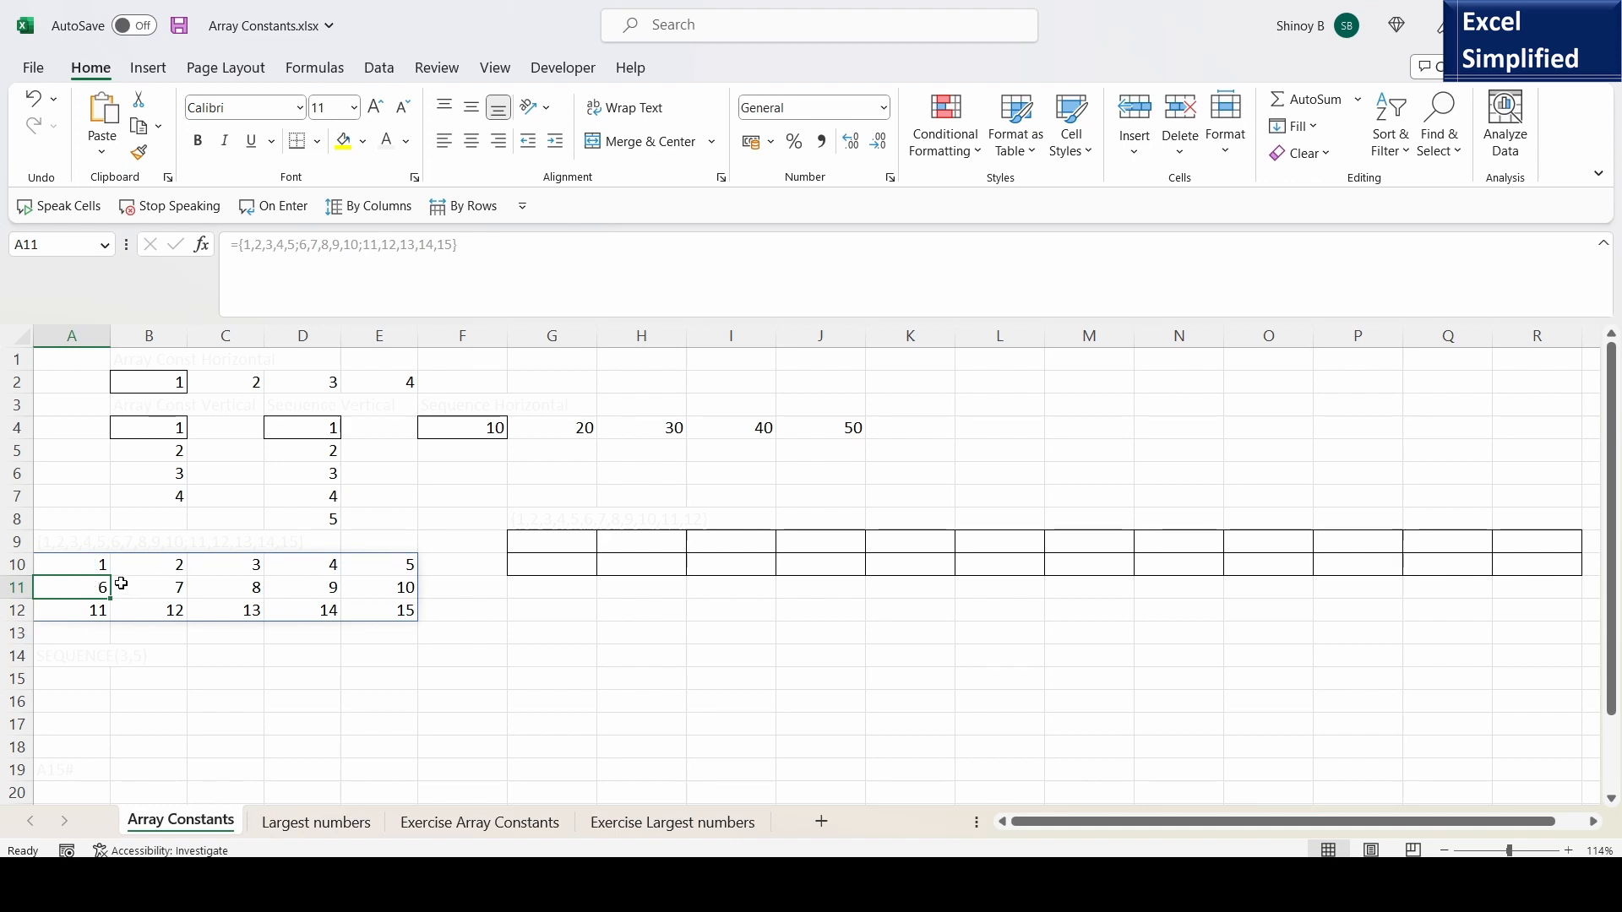
- Enter =SEQUENCE(3,5) in cell A15 to generate a block of three rows and five columns
left_click(79, 681)
type("=SEQU")
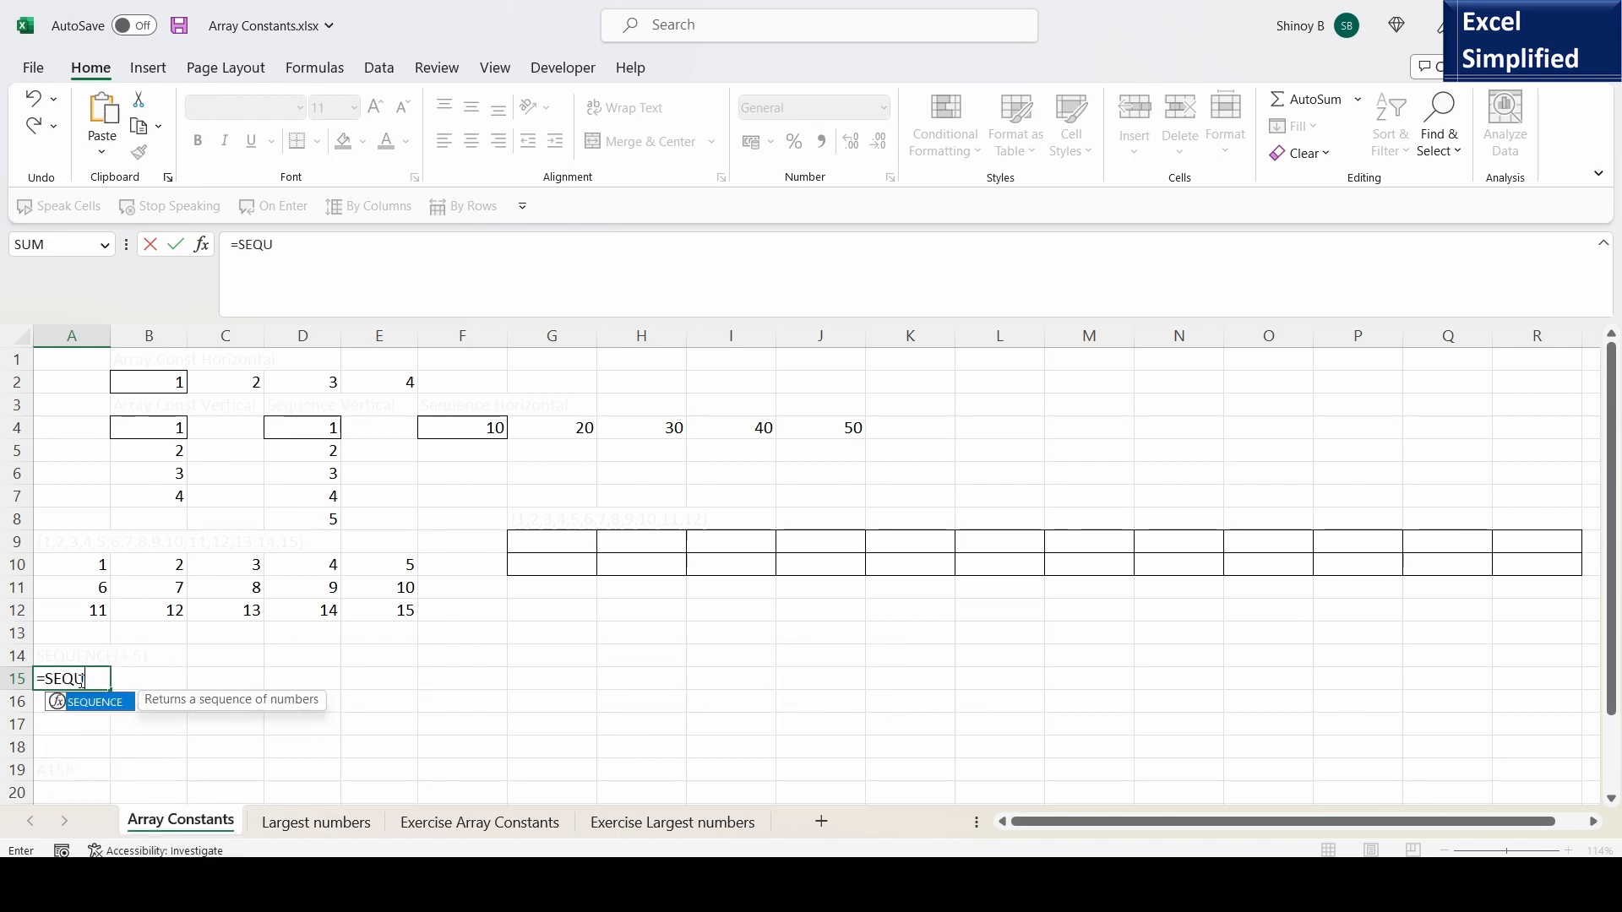
double_click(104, 705)
type("3,")
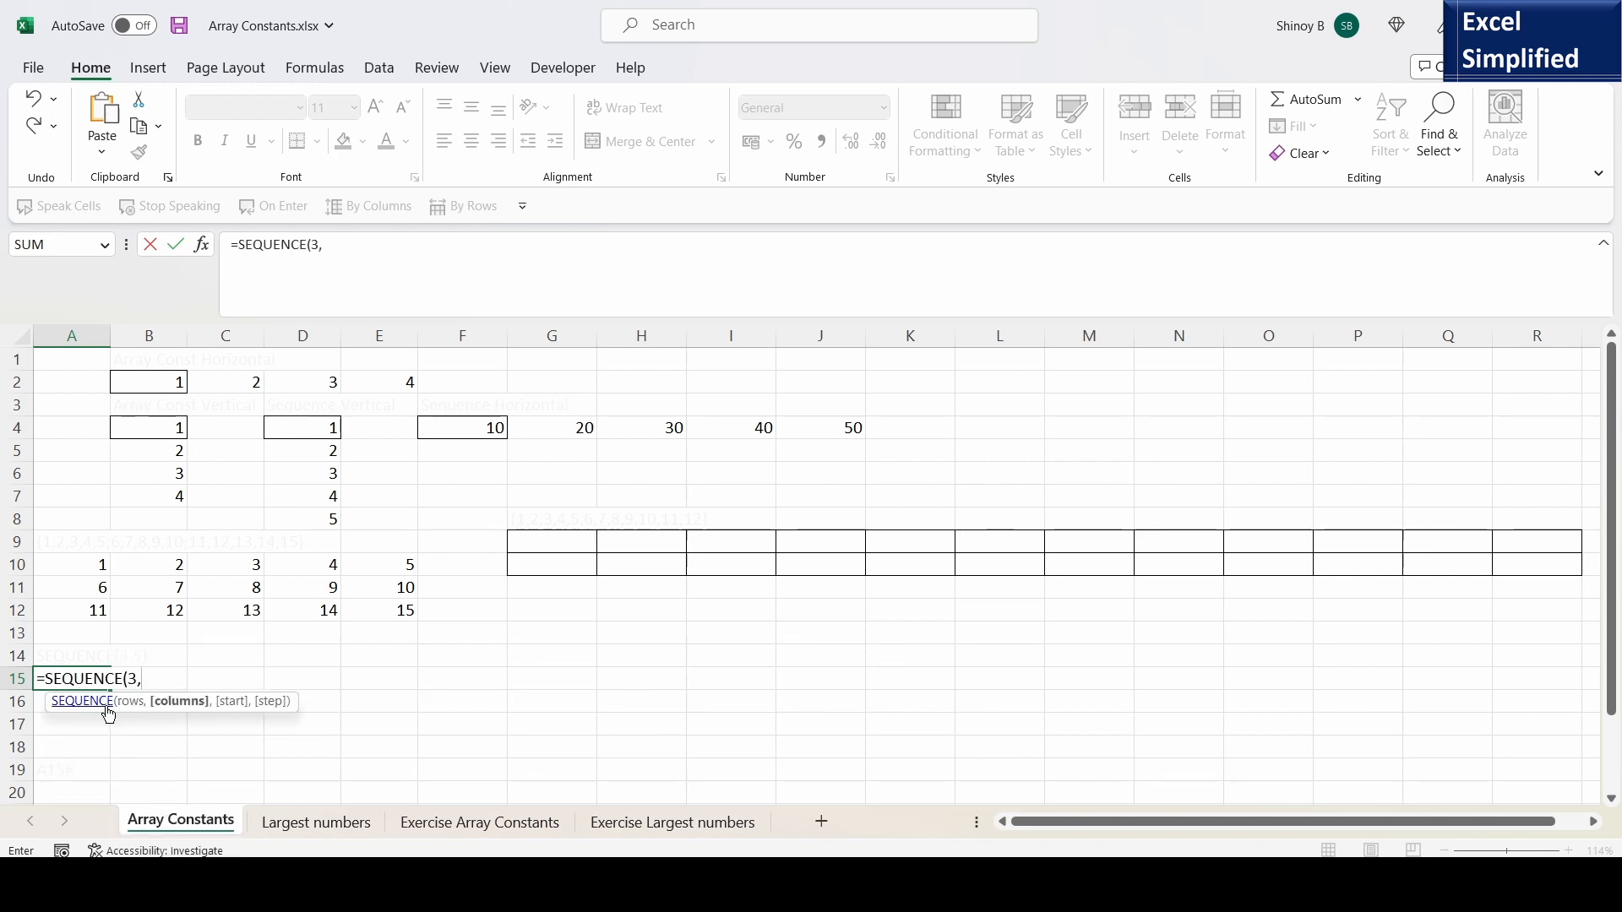
type("5")
key("Return")
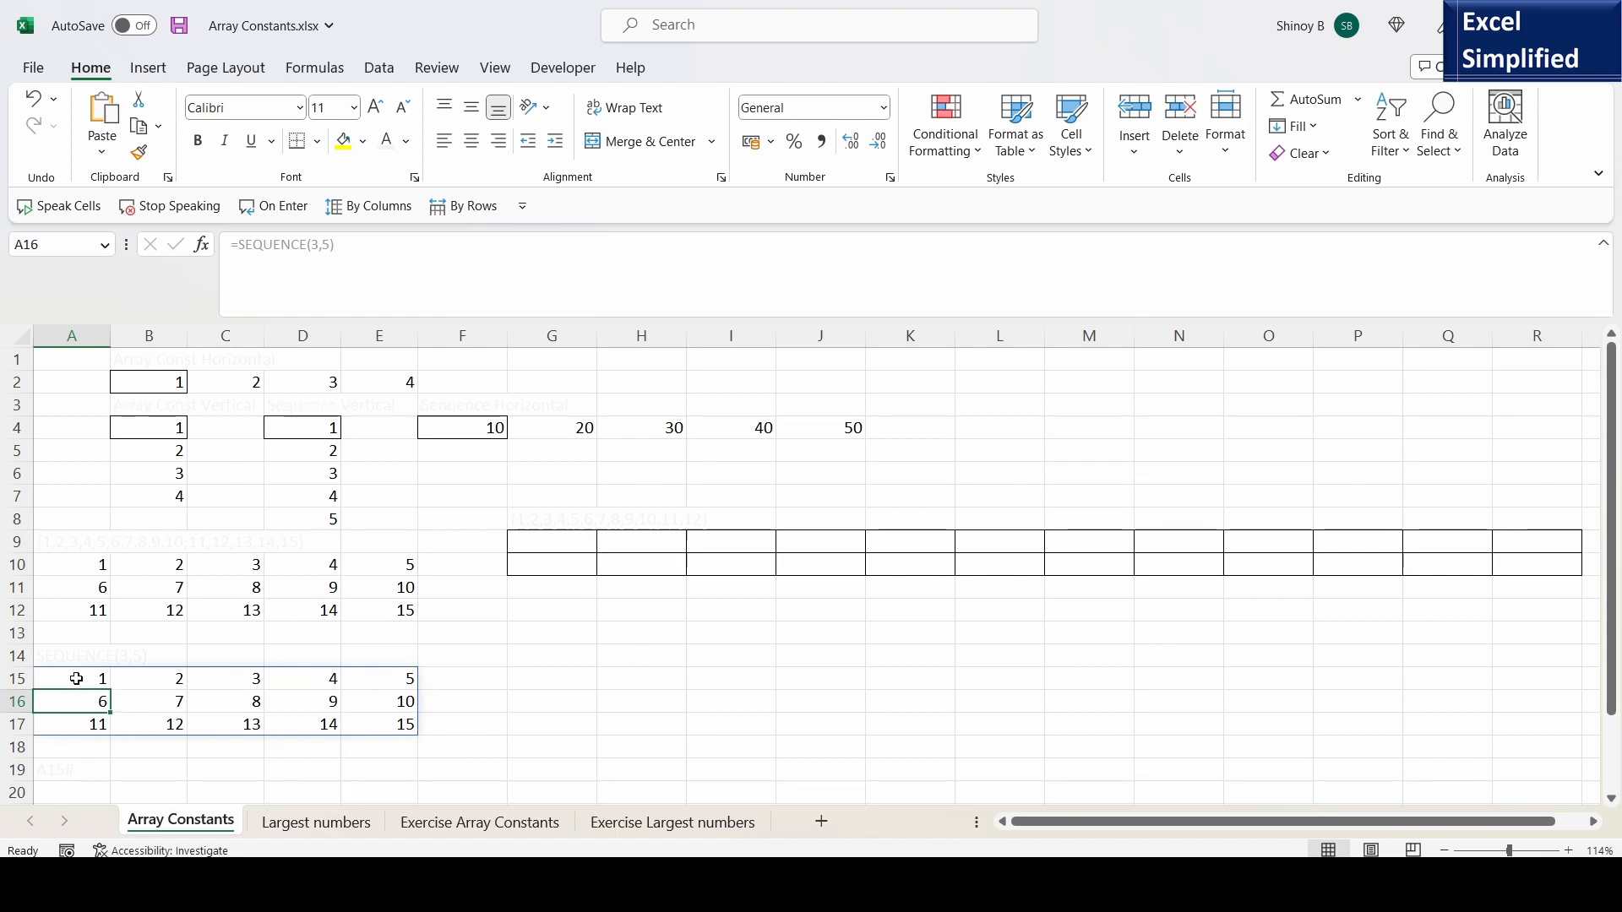
- Add a start of 10 and a step of 2 to the SEQUENCE formula in A15, and check cells A15 and B15
left_click(76, 680)
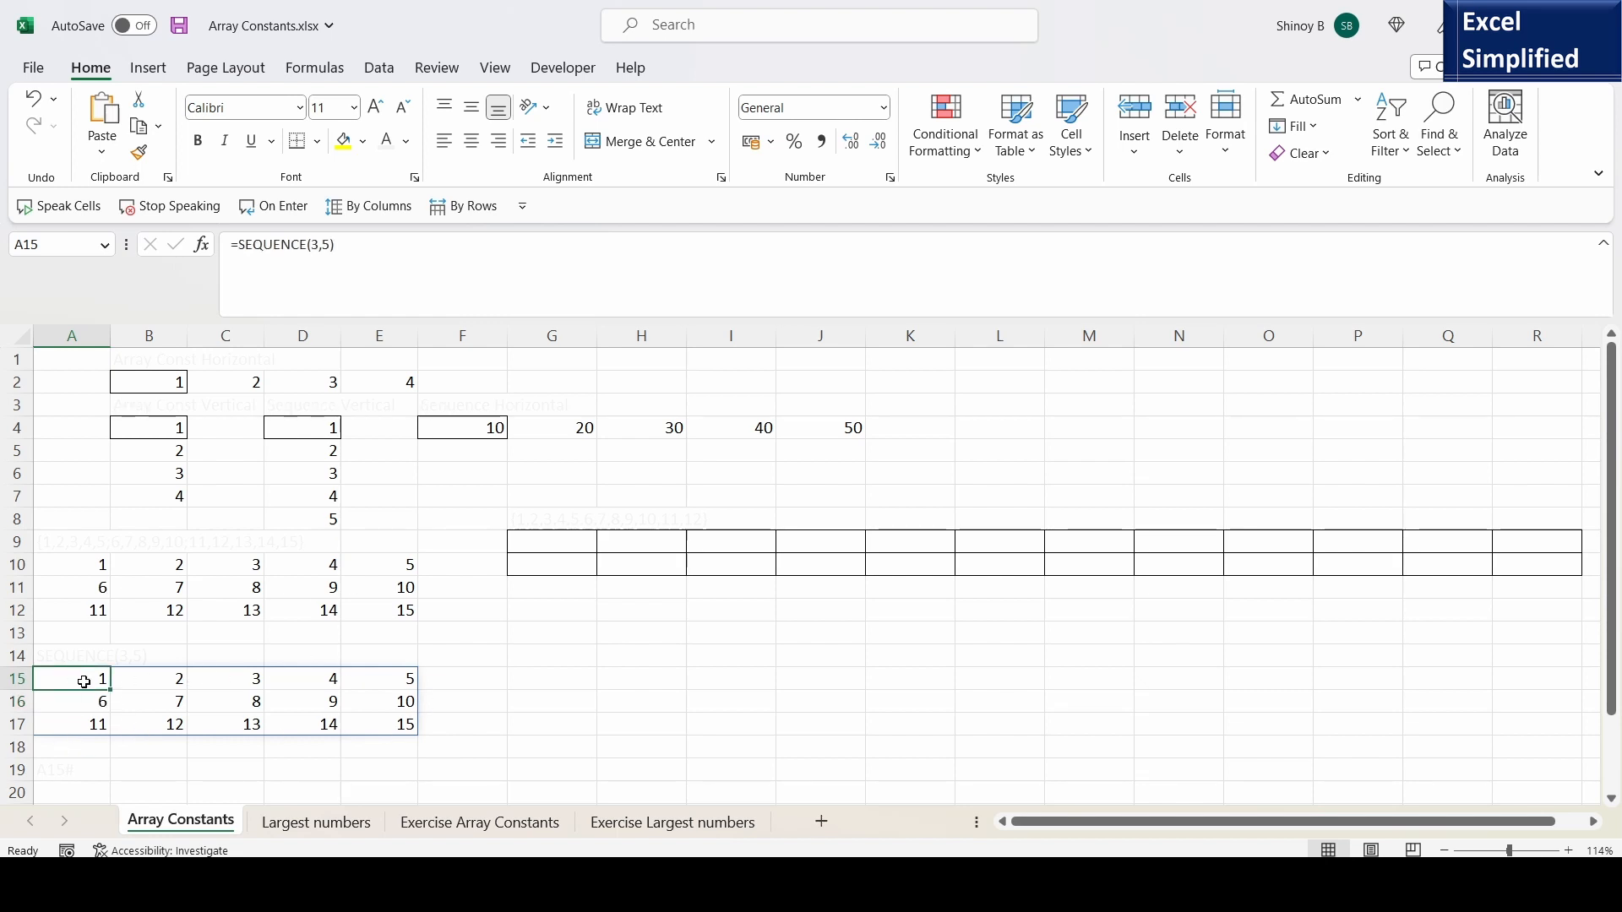
double_click(84, 682)
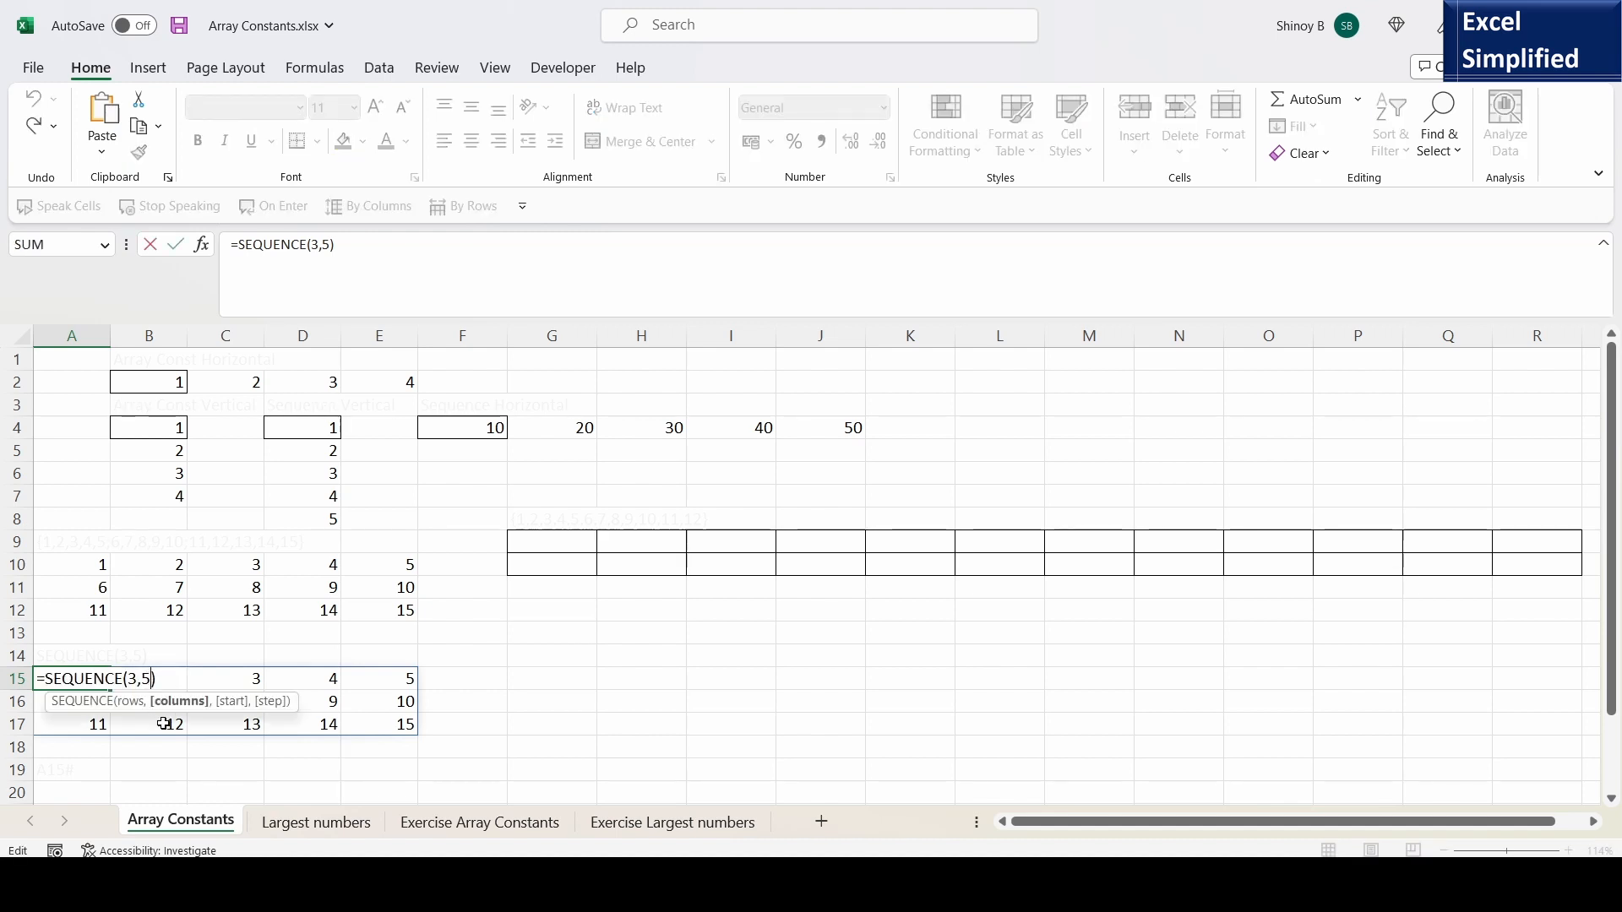
type(",10")
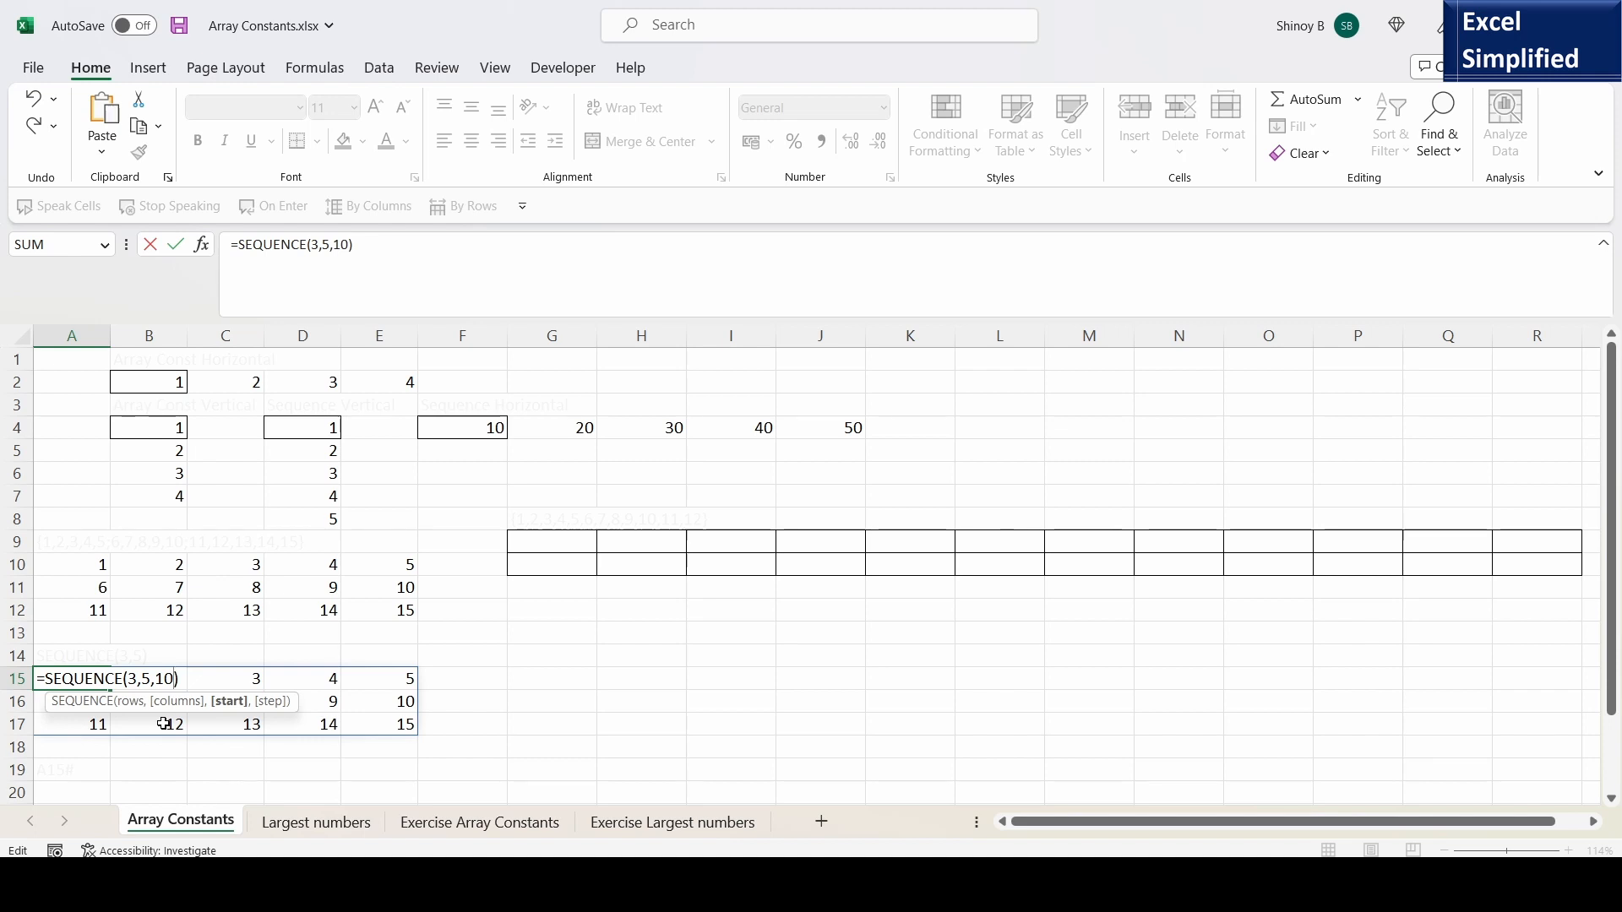
type(",2")
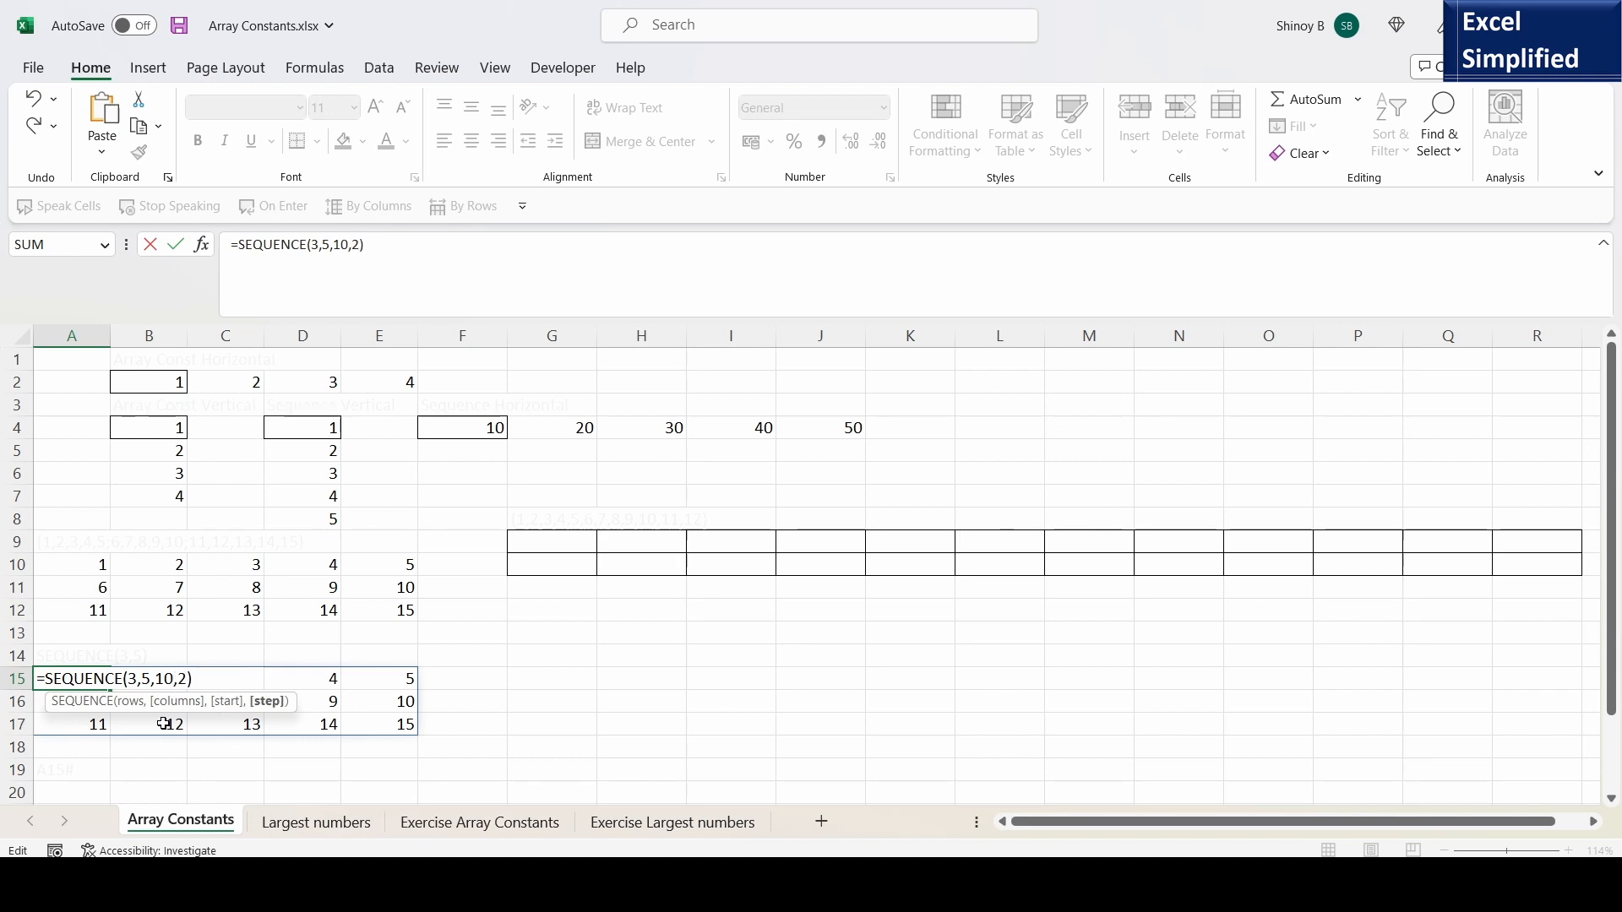
key("Return")
left_click(107, 686)
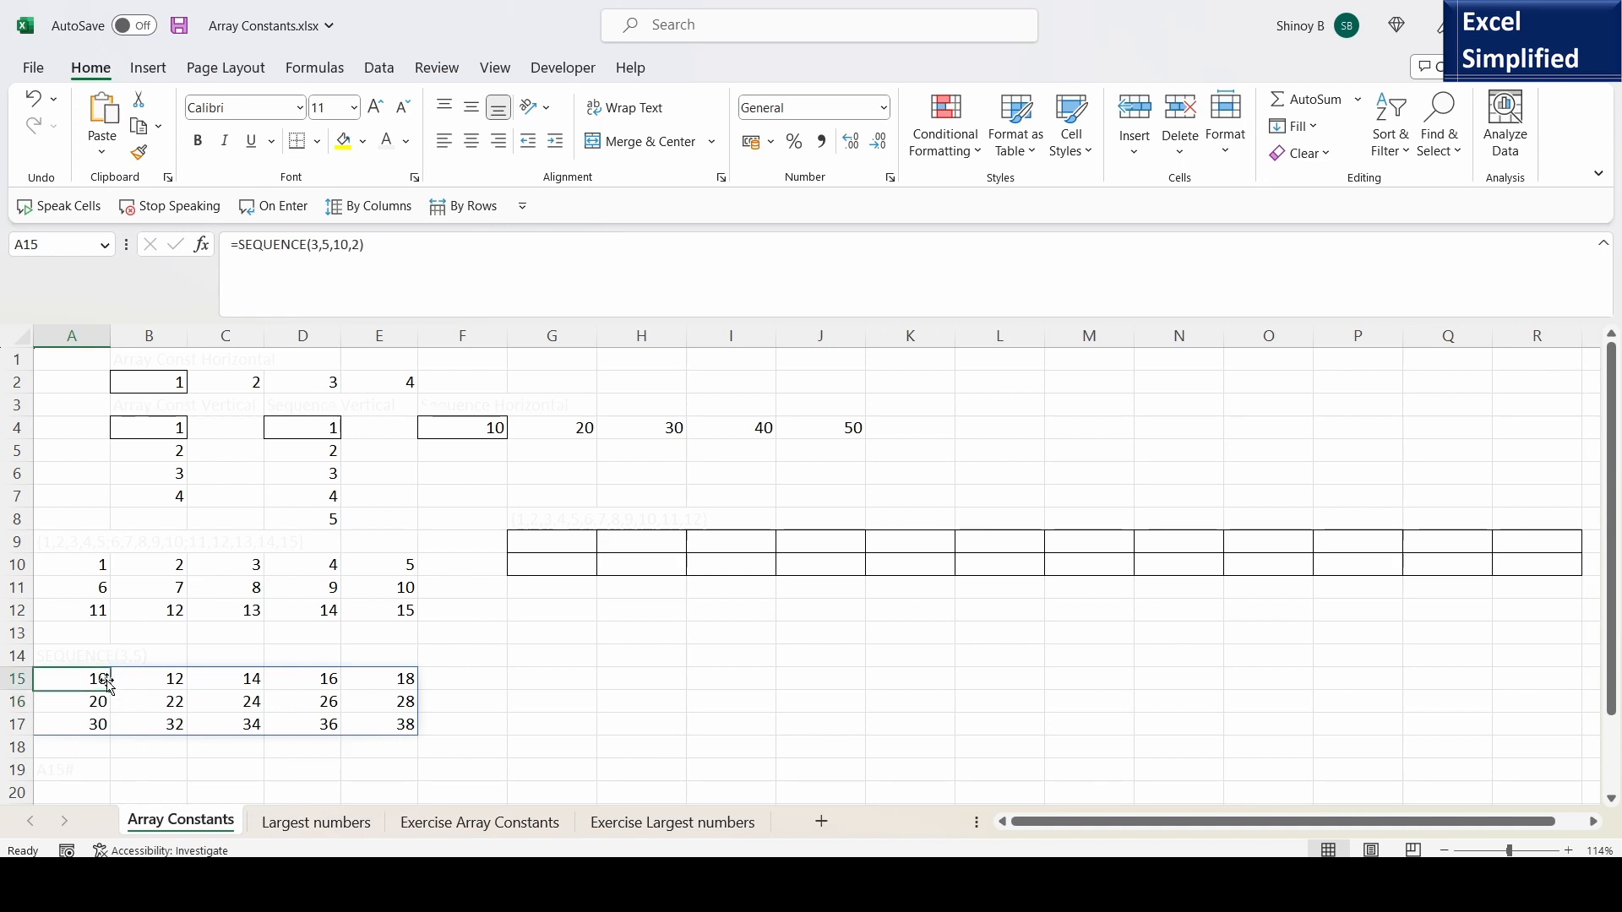
left_click(176, 680)
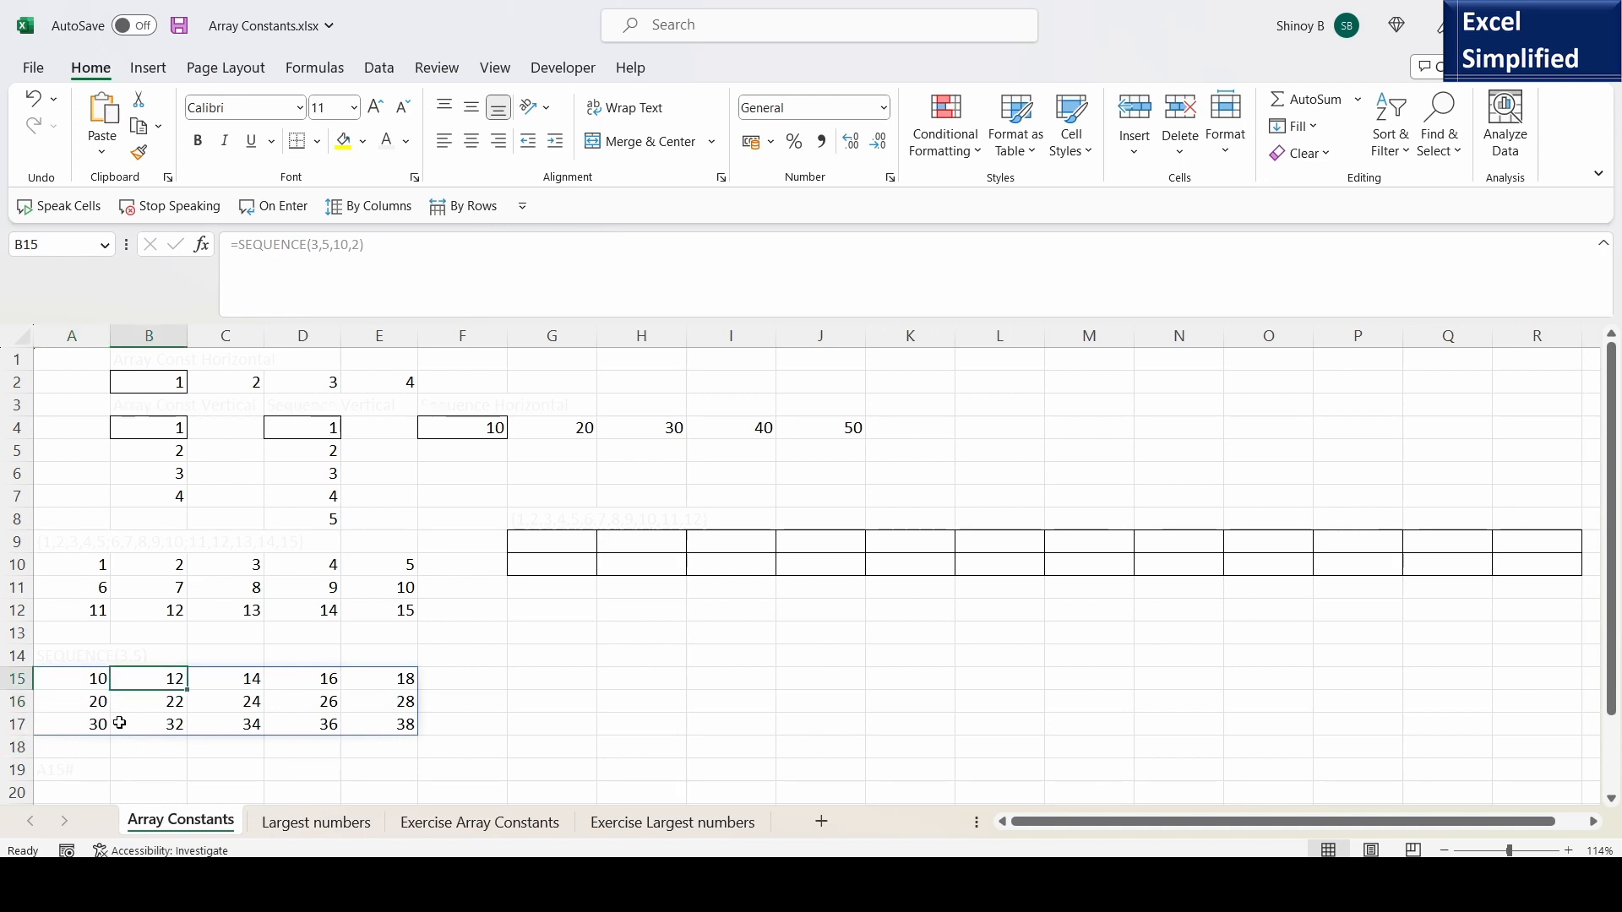
key("Left")
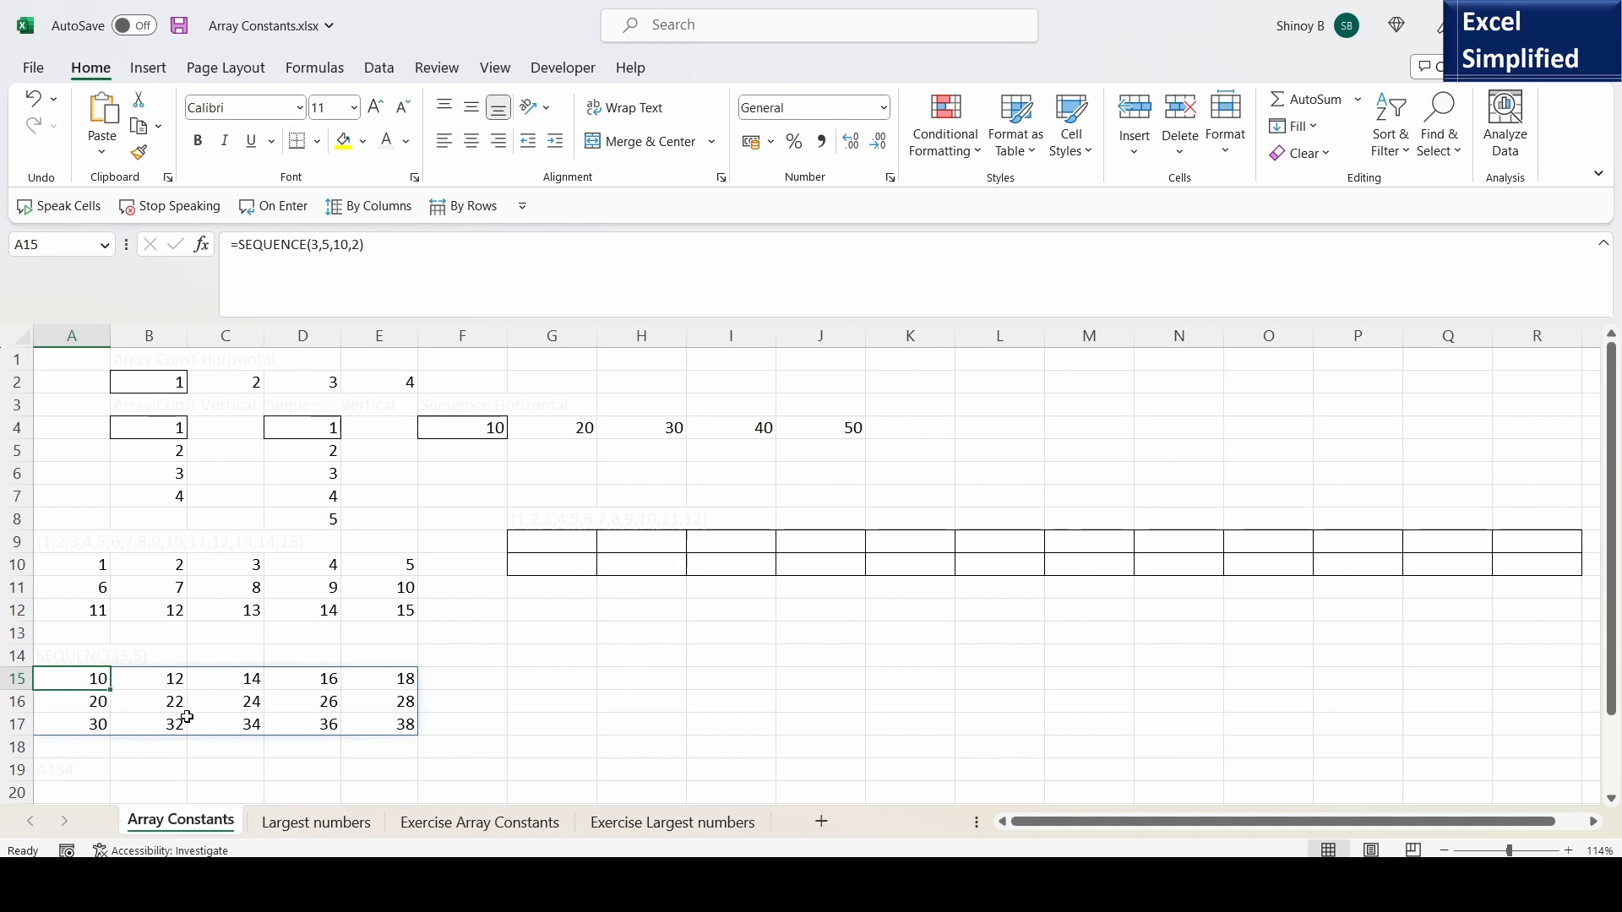
- Evaluate the SEQUENCE formula in A15 into its array constant, commit it in place of the function, and review the cell
key("F2")
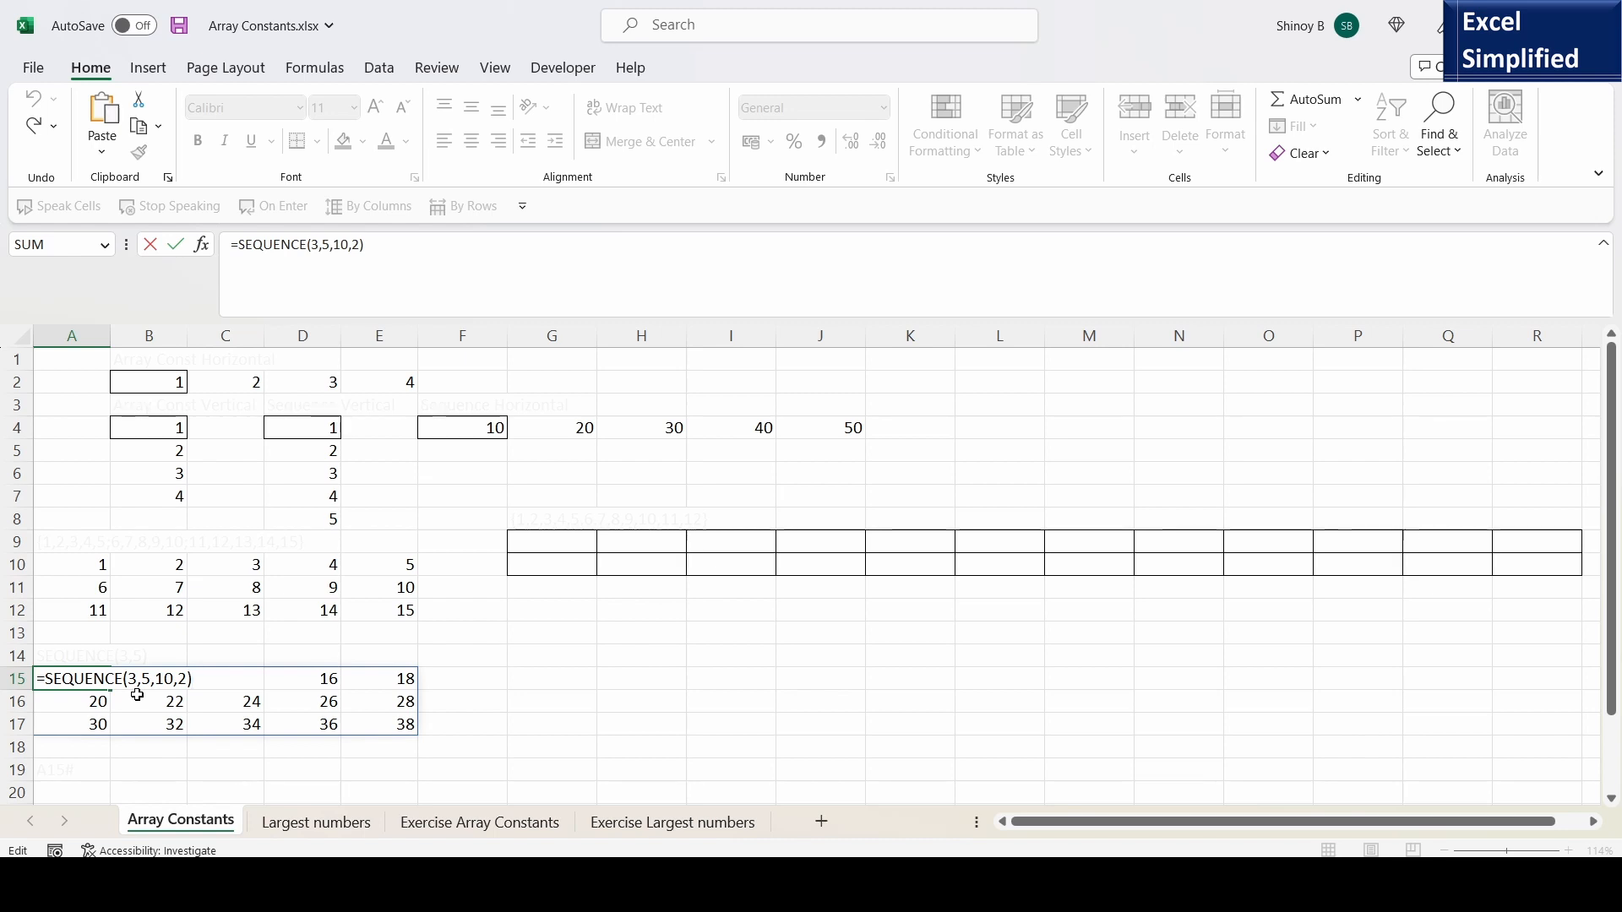
key("F9")
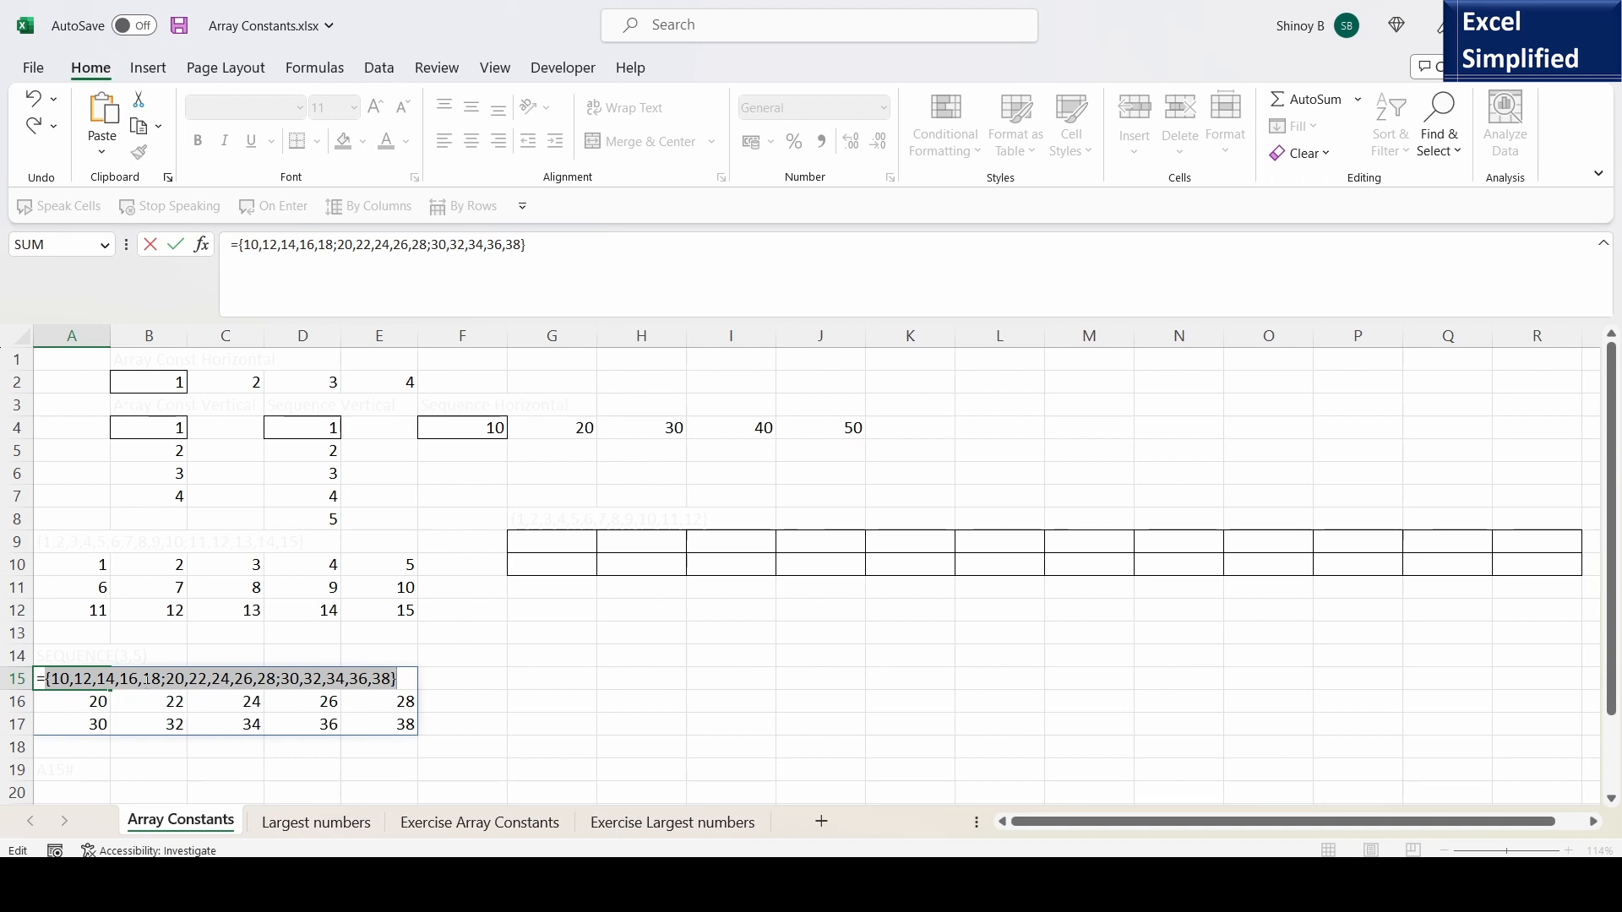
key("Return")
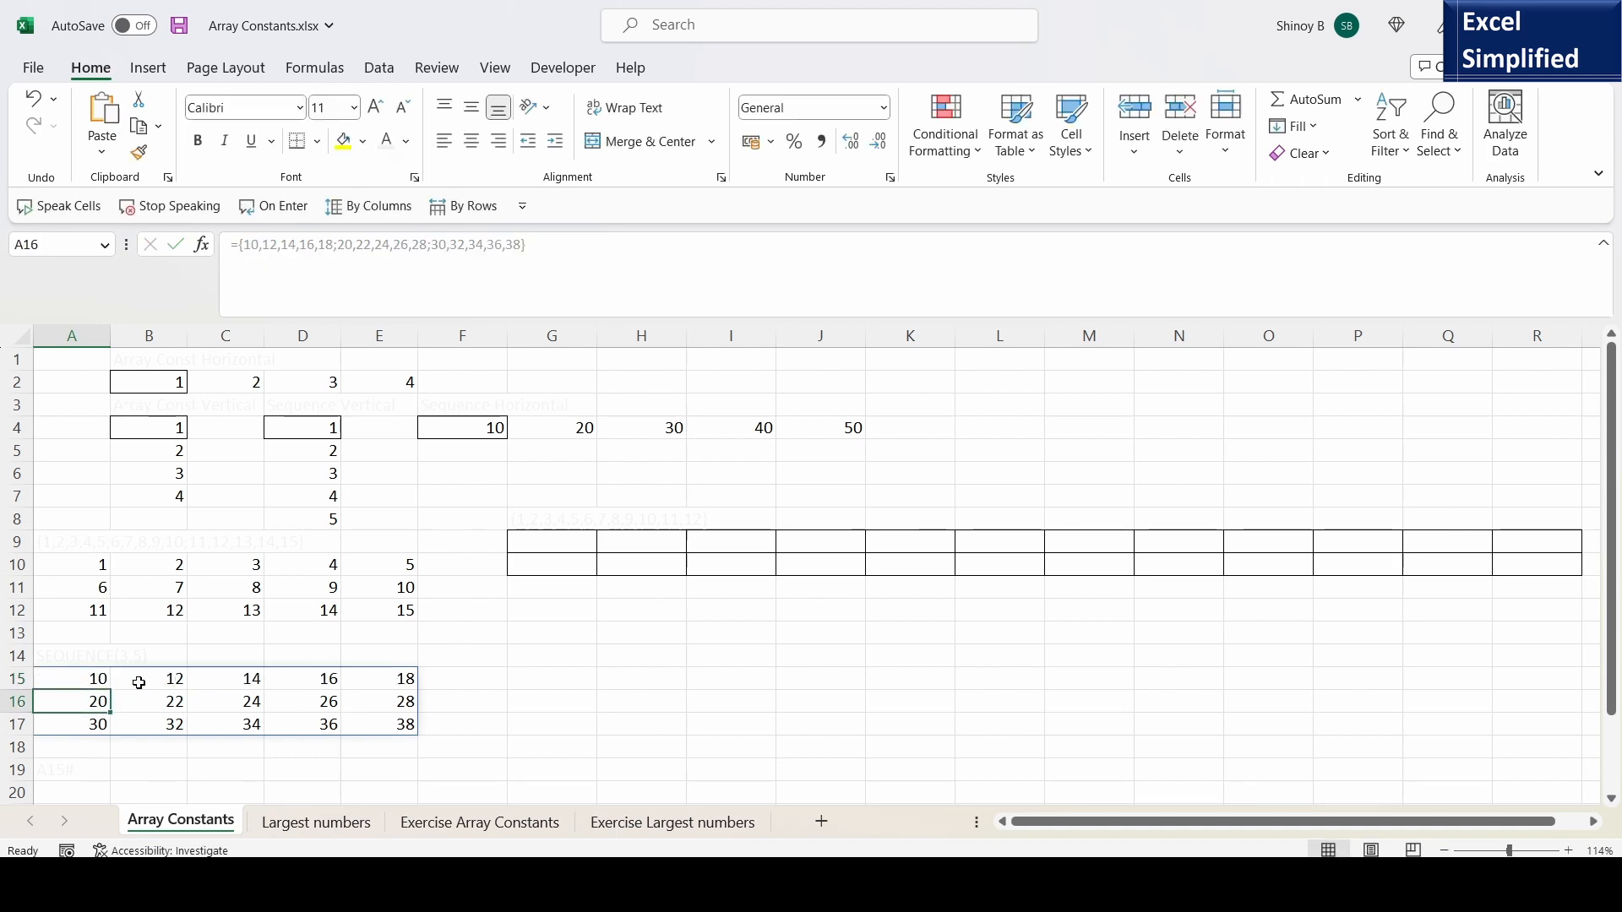
left_click(87, 679)
double_click(87, 677)
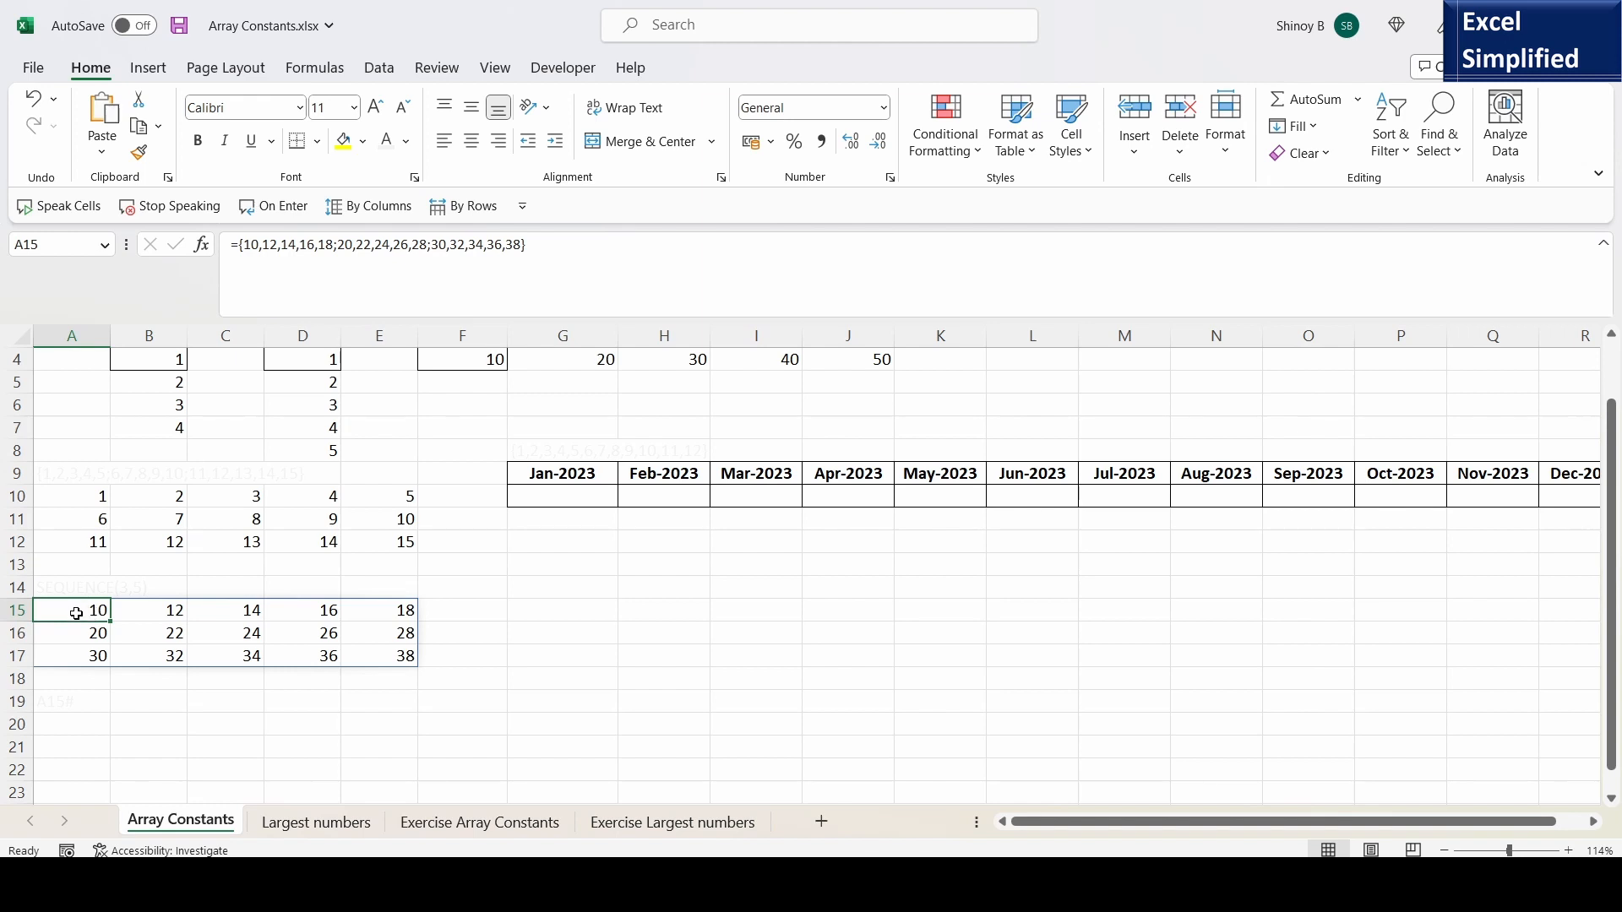
- Enter =A15# in cell A20 to reference the whole spilled range that starts in A15, and review the formula
left_click(71, 728)
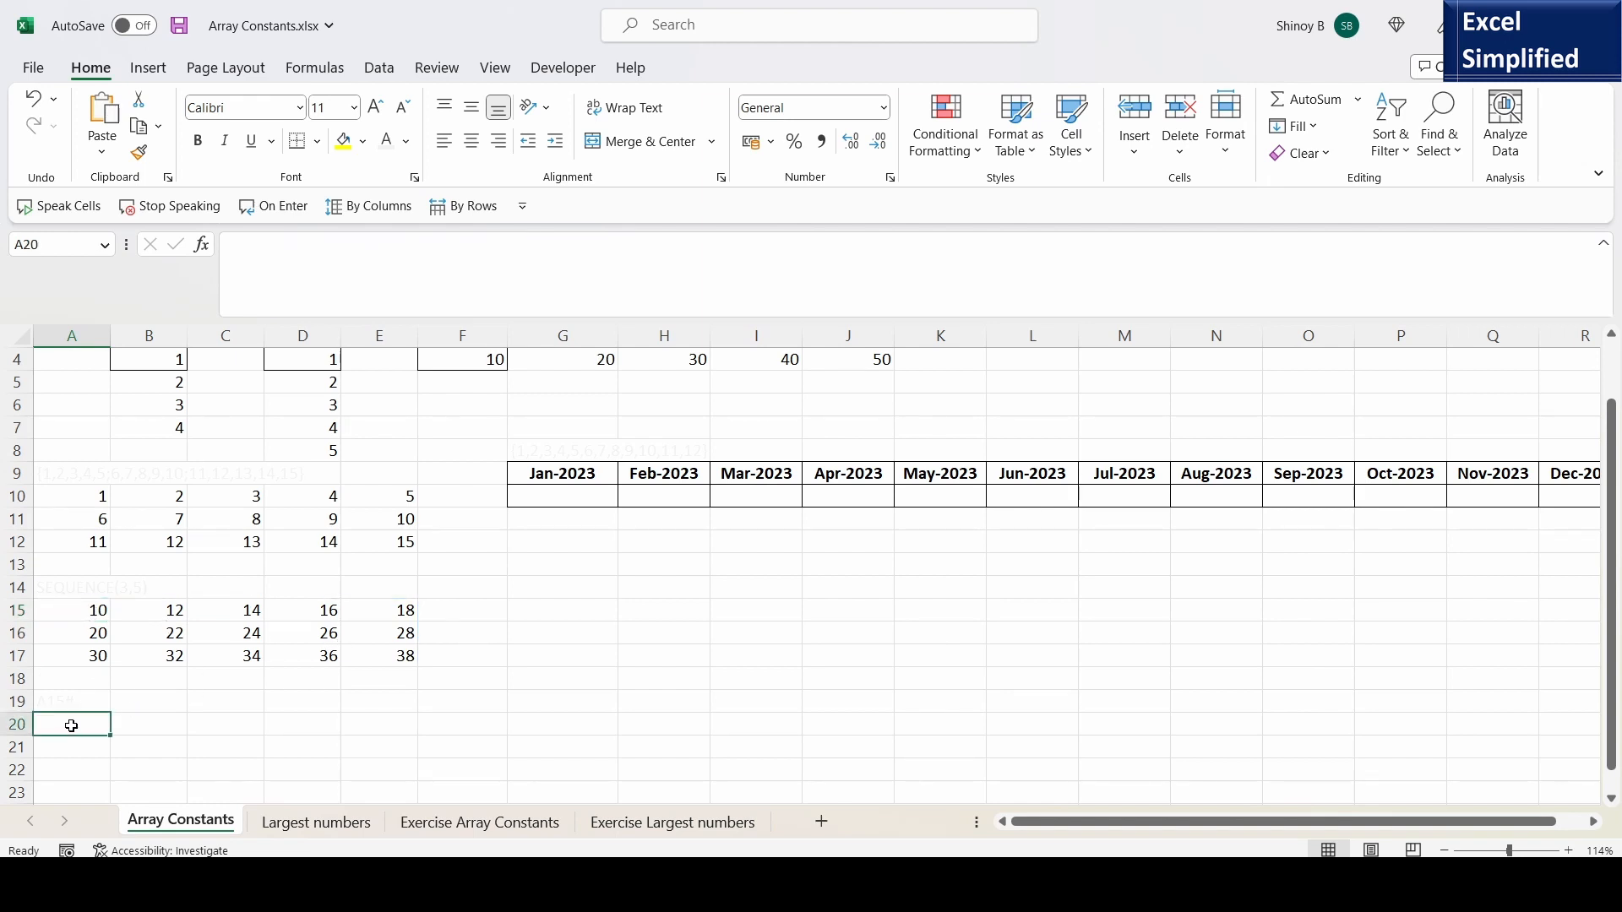
type("=")
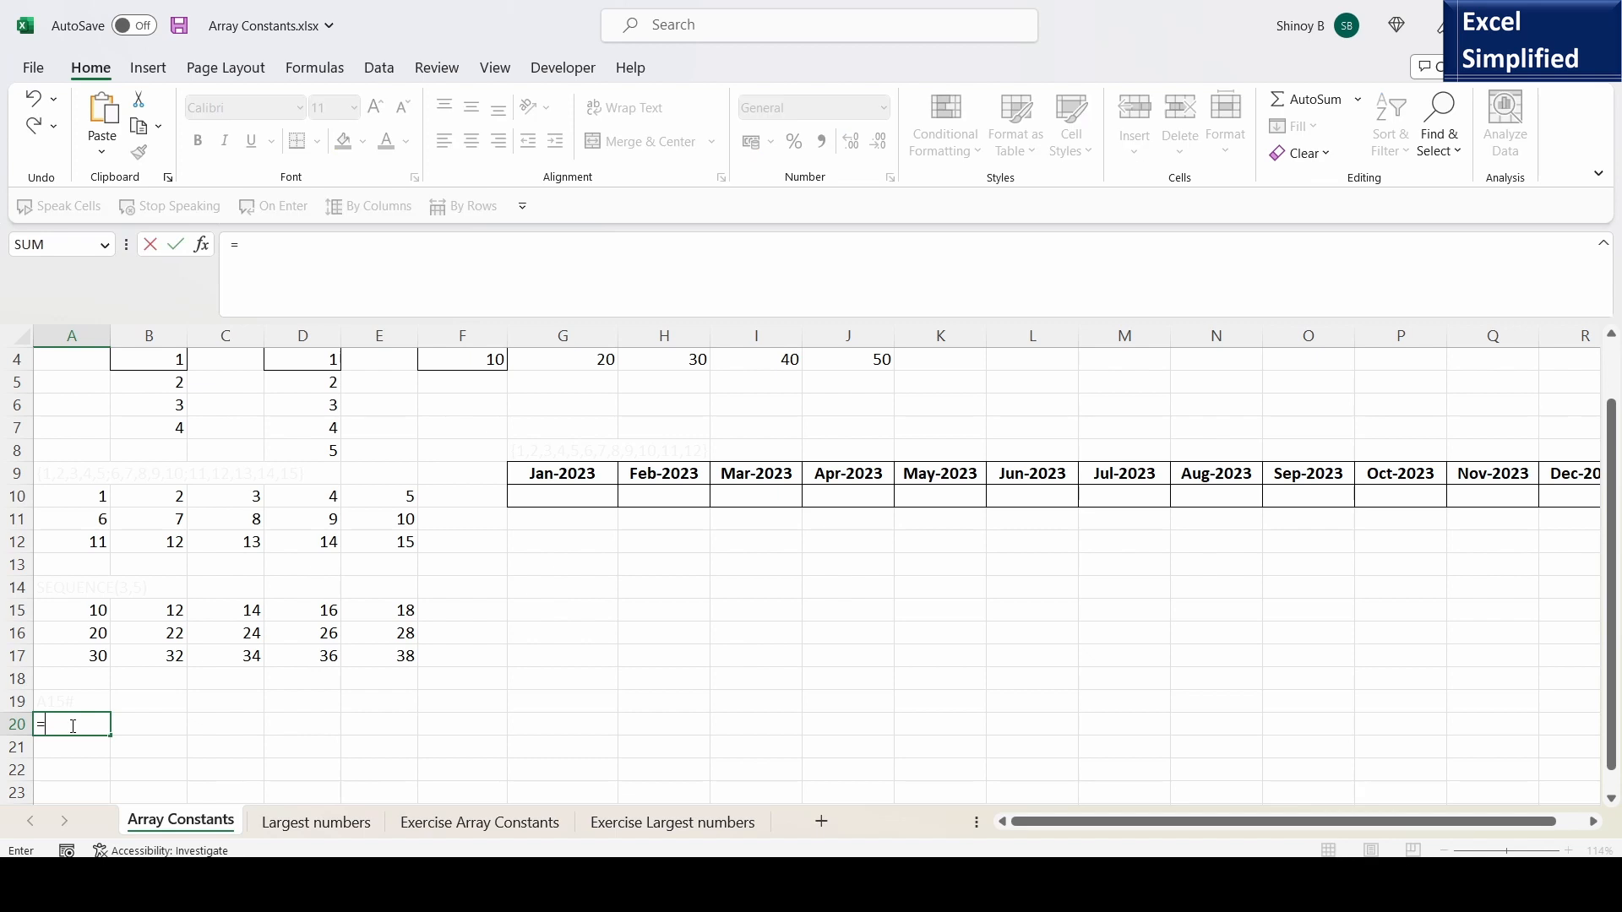
left_click(88, 609)
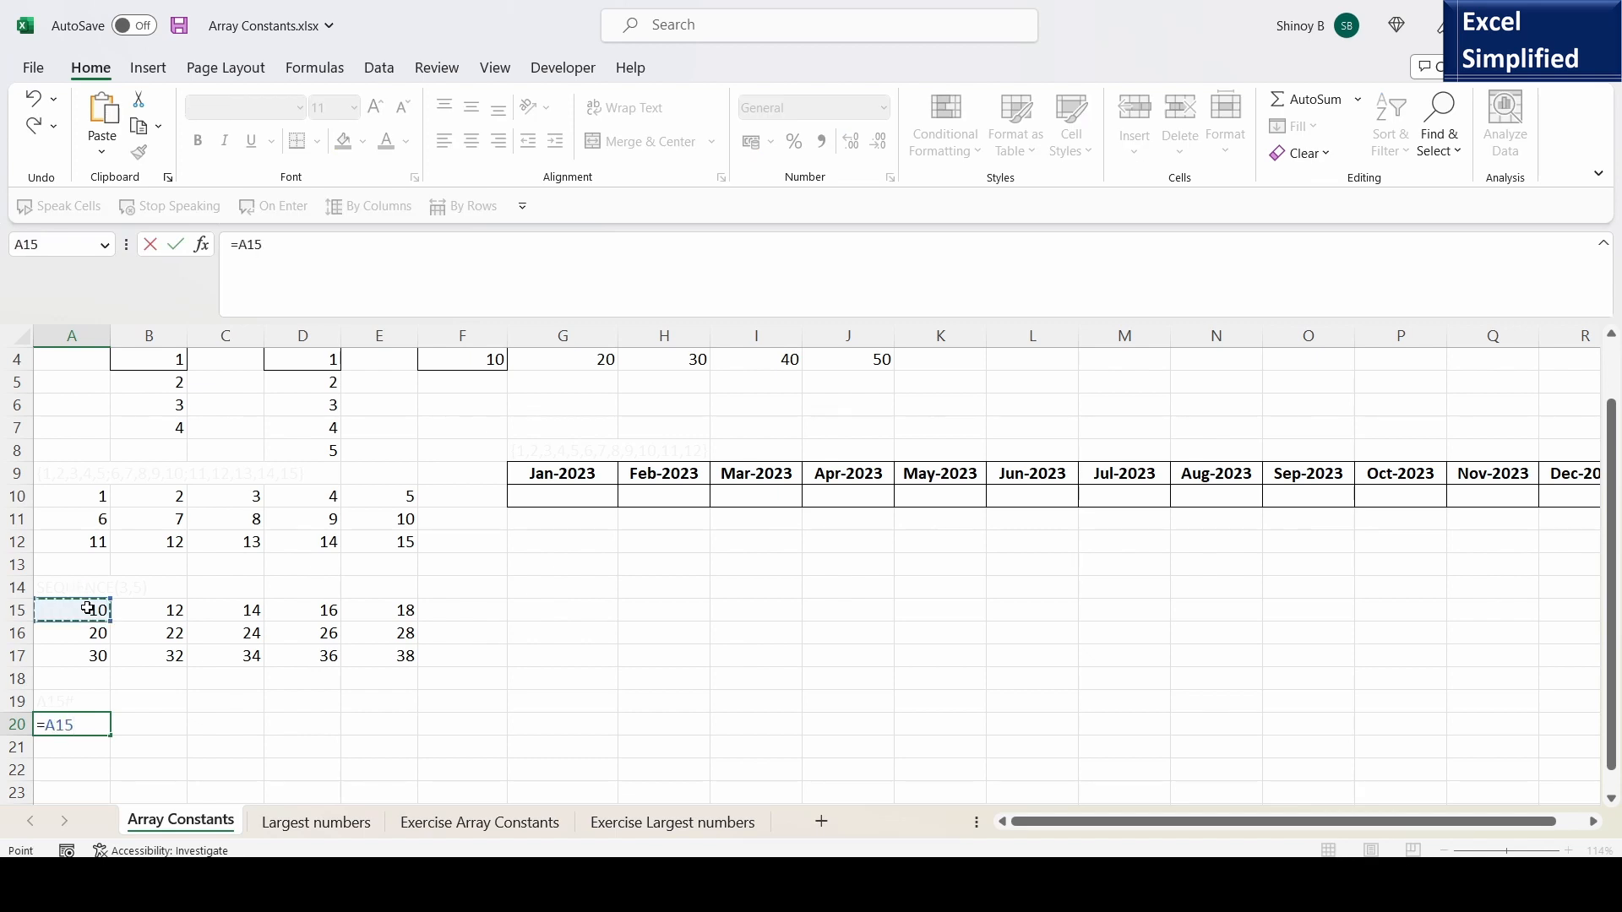
type("#")
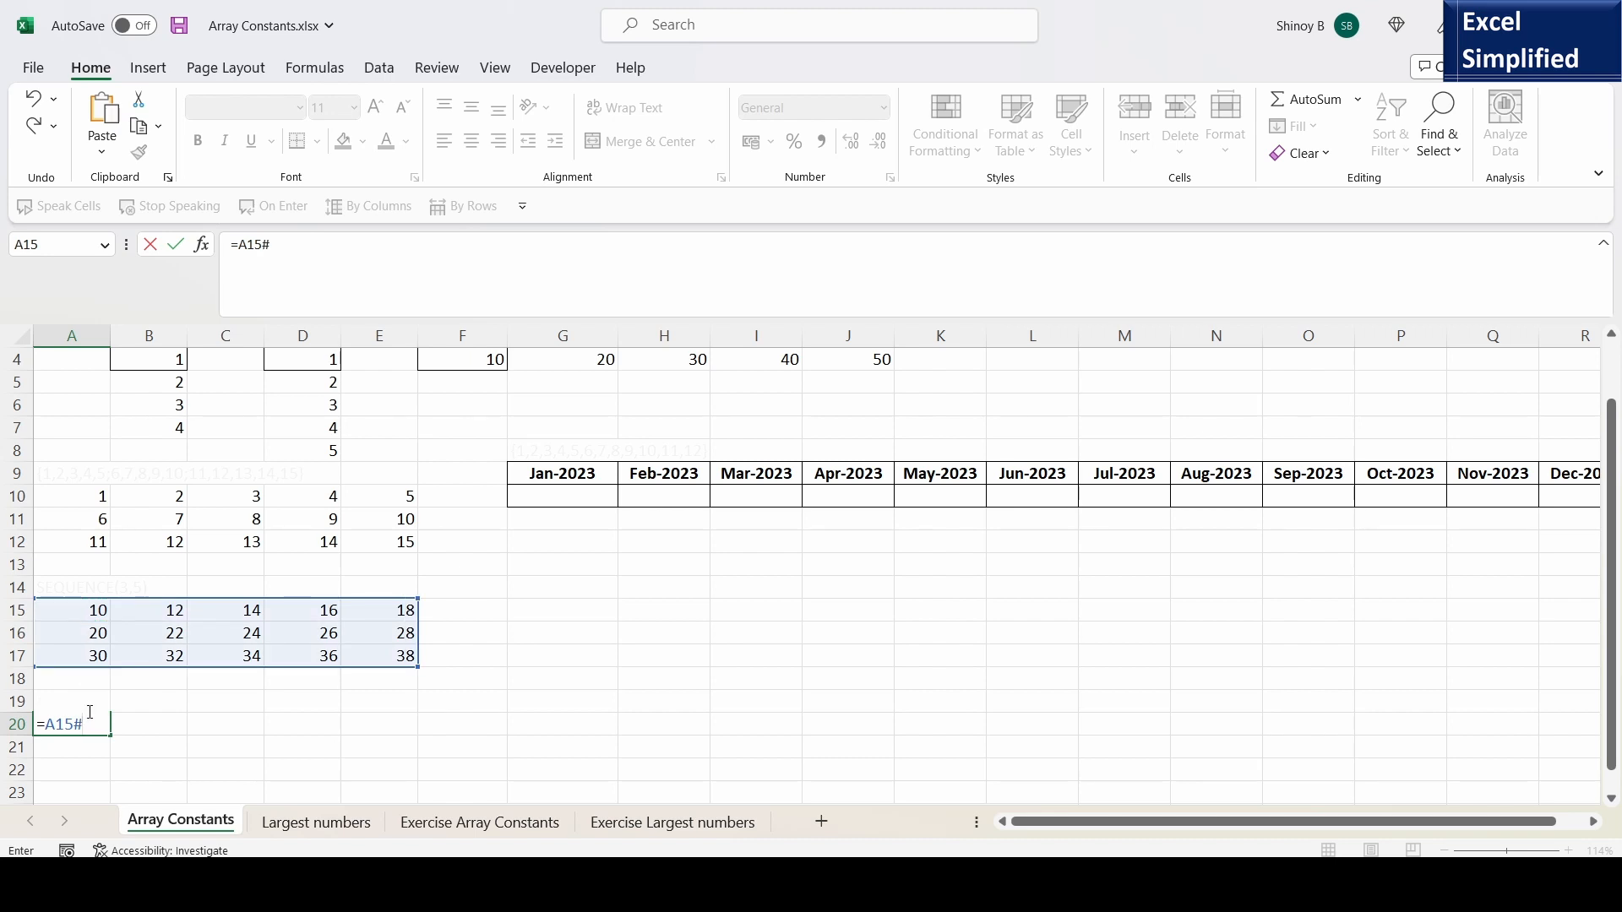
key("Return")
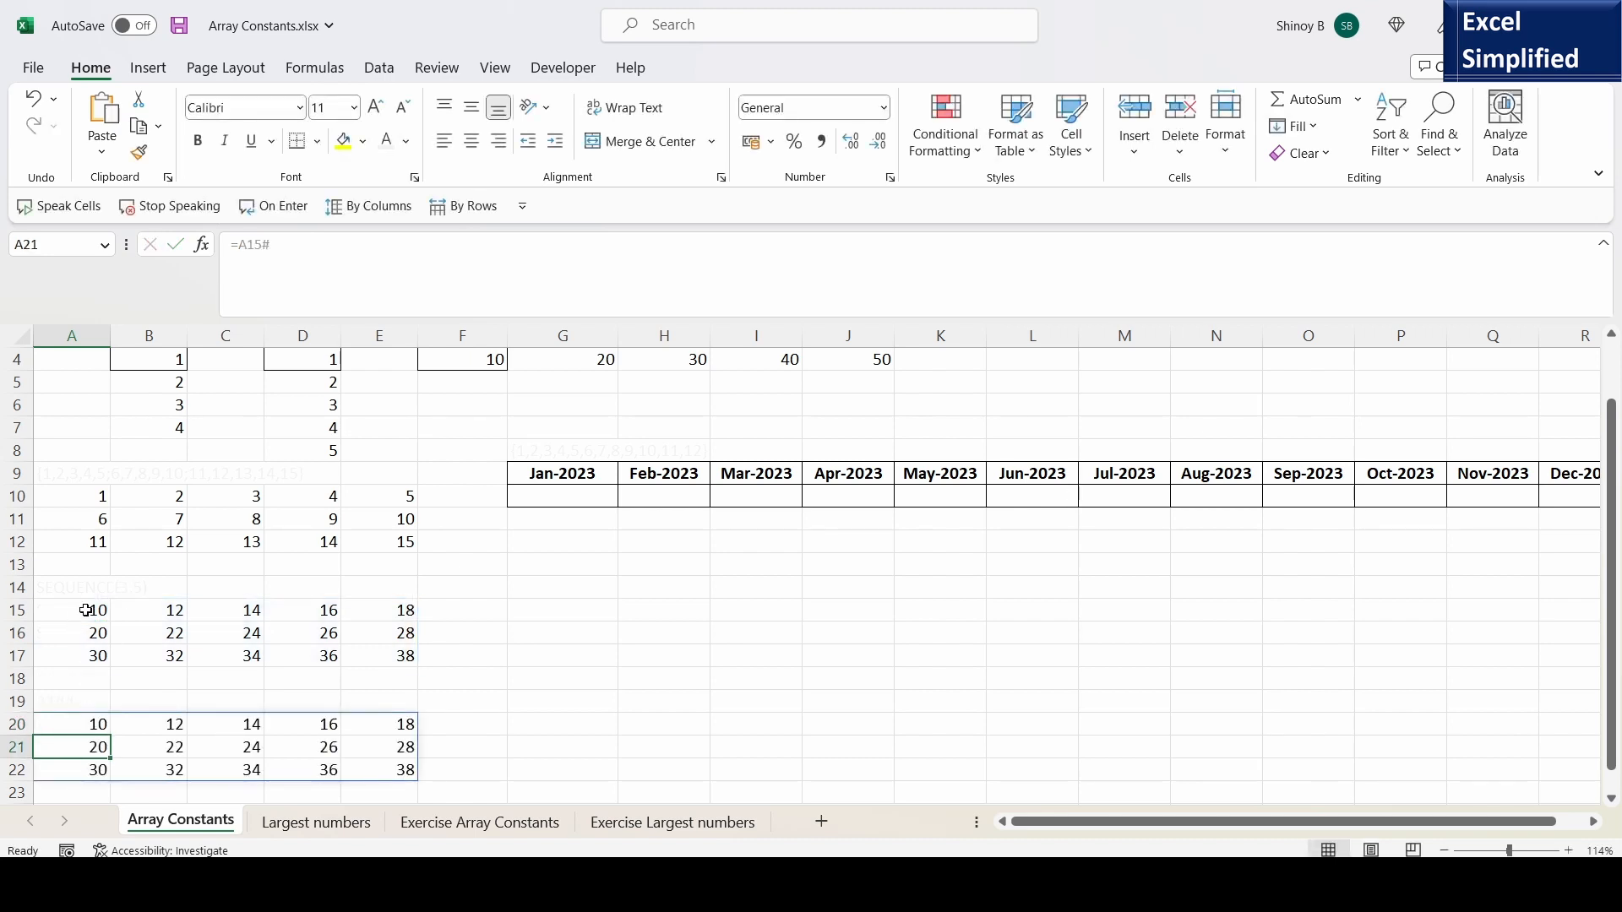
left_click(81, 724)
double_click(78, 723)
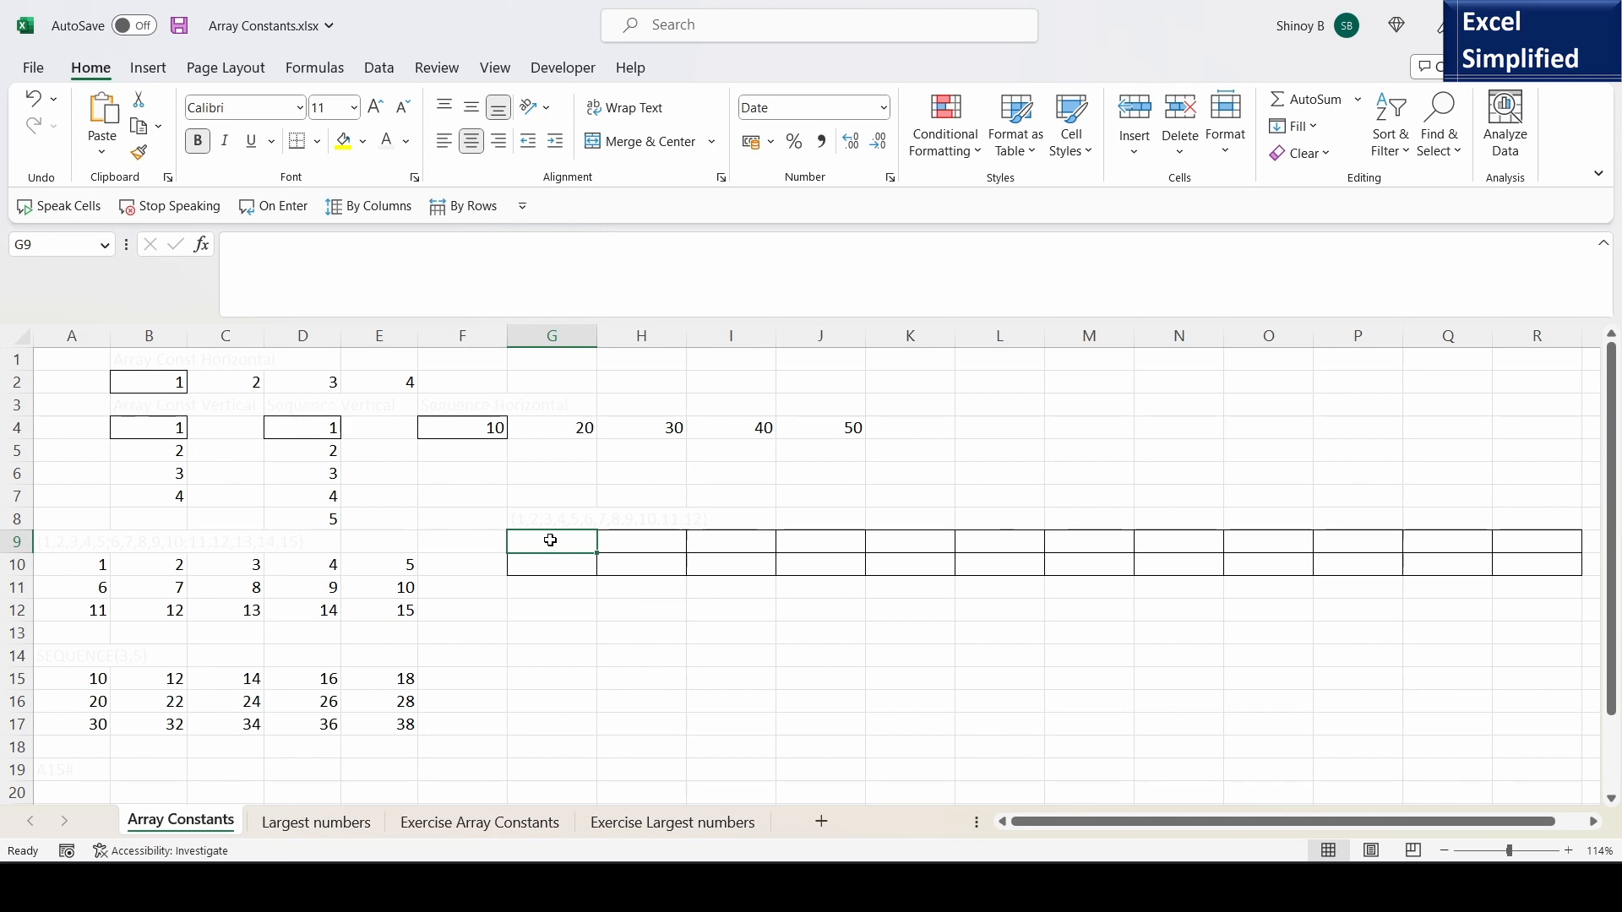
- Enter =DATE(YEAR(TODAY()),1,1) in cell G9 to produce the first day of the current year
type("=DATE")
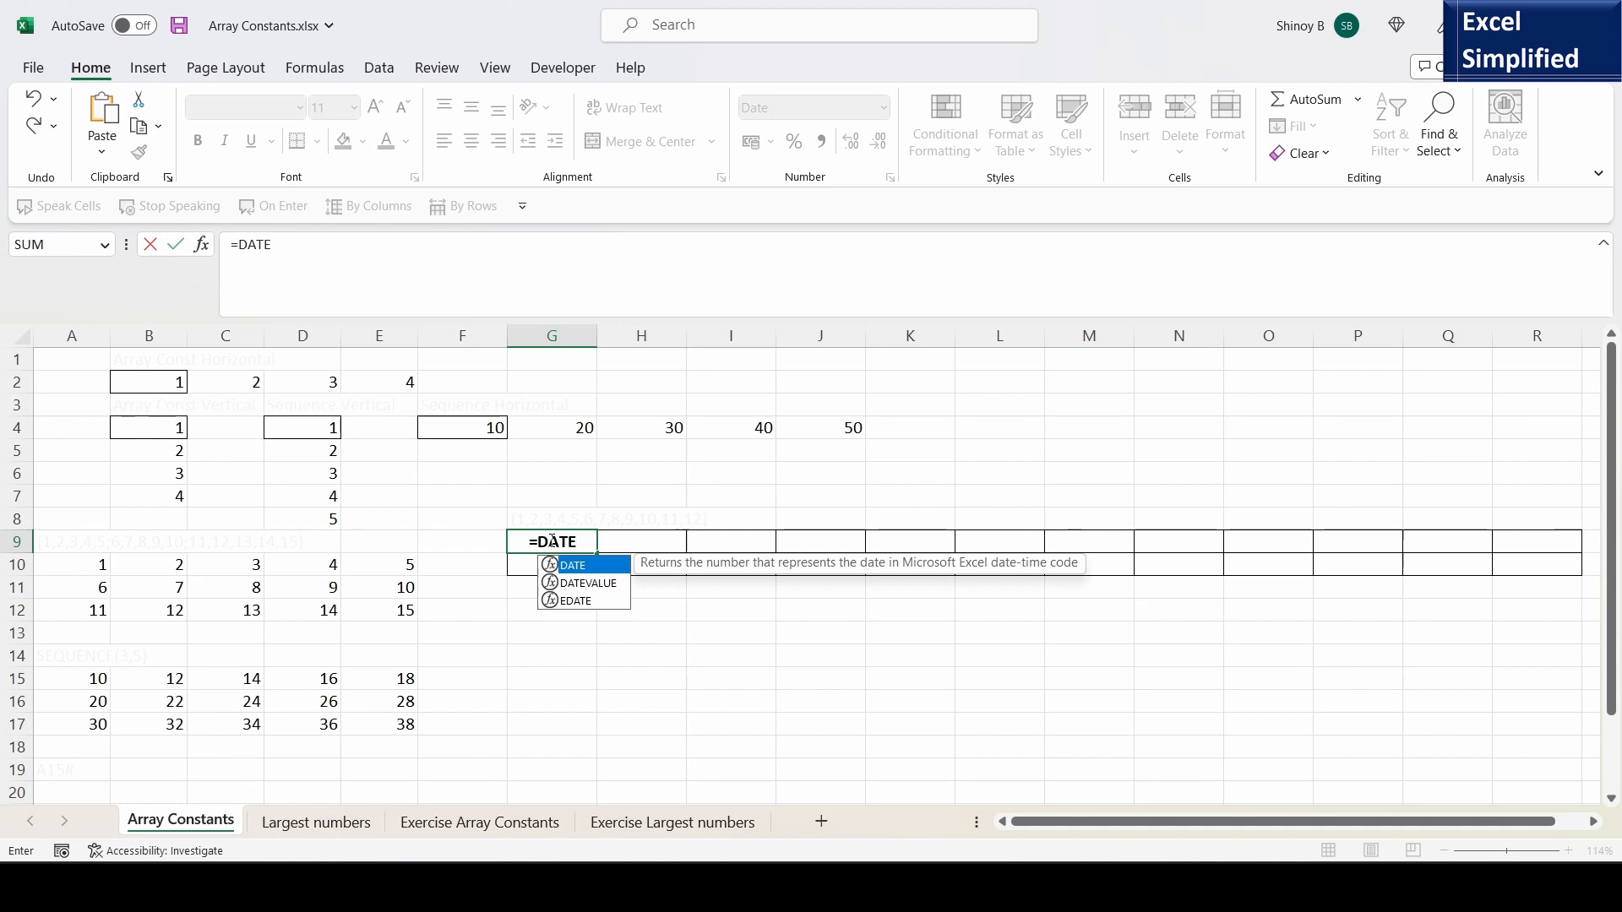
type("(")
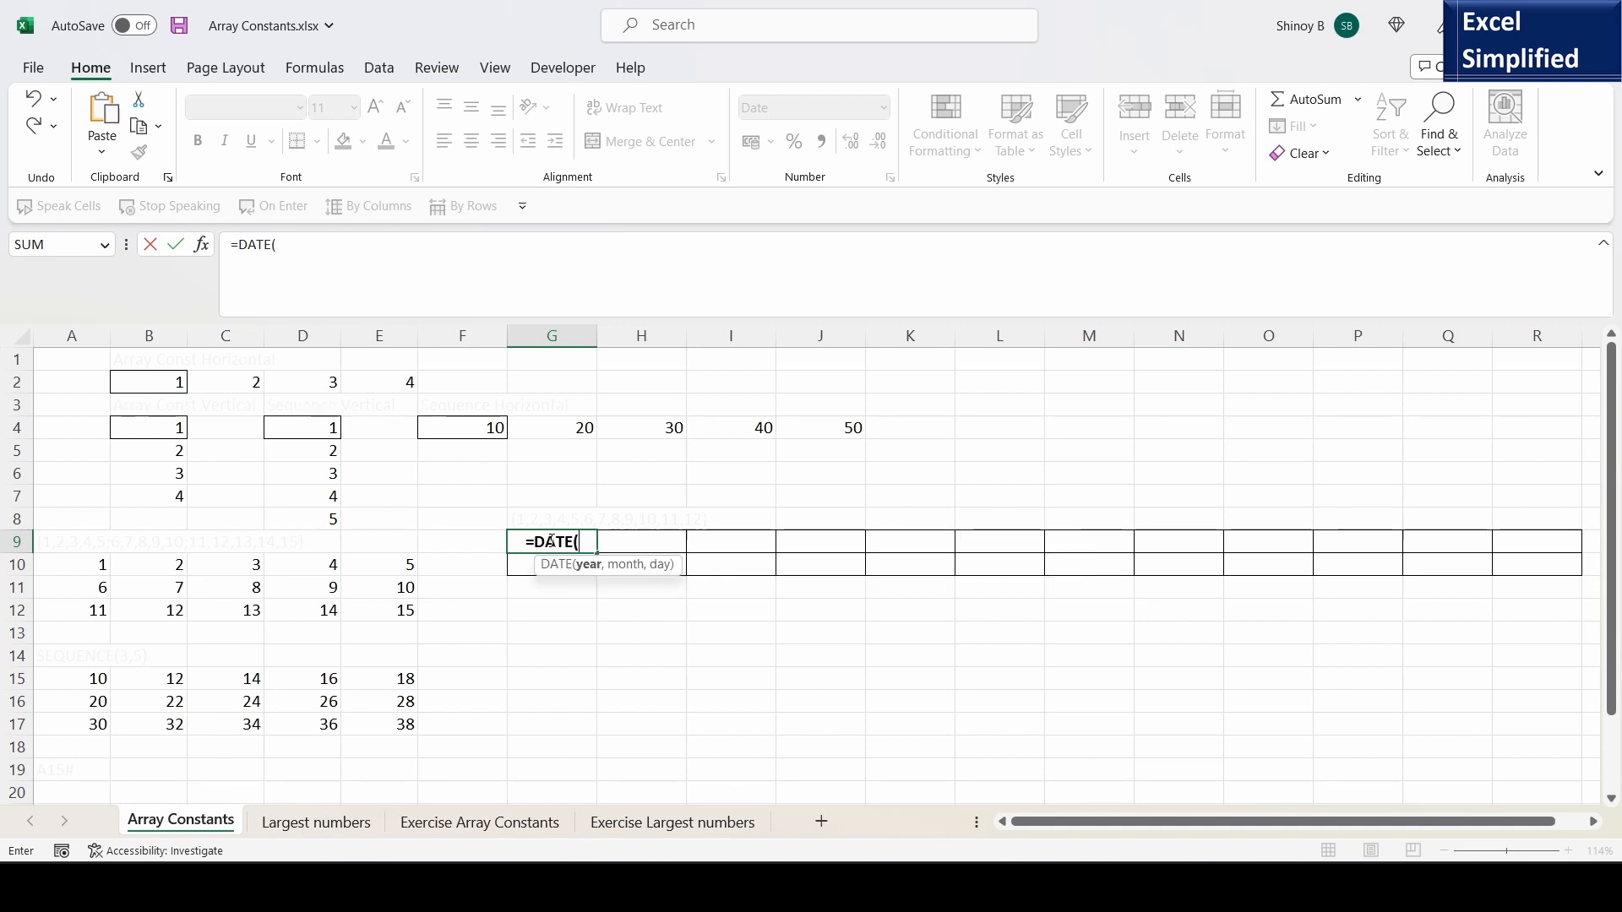
type("YEAR")
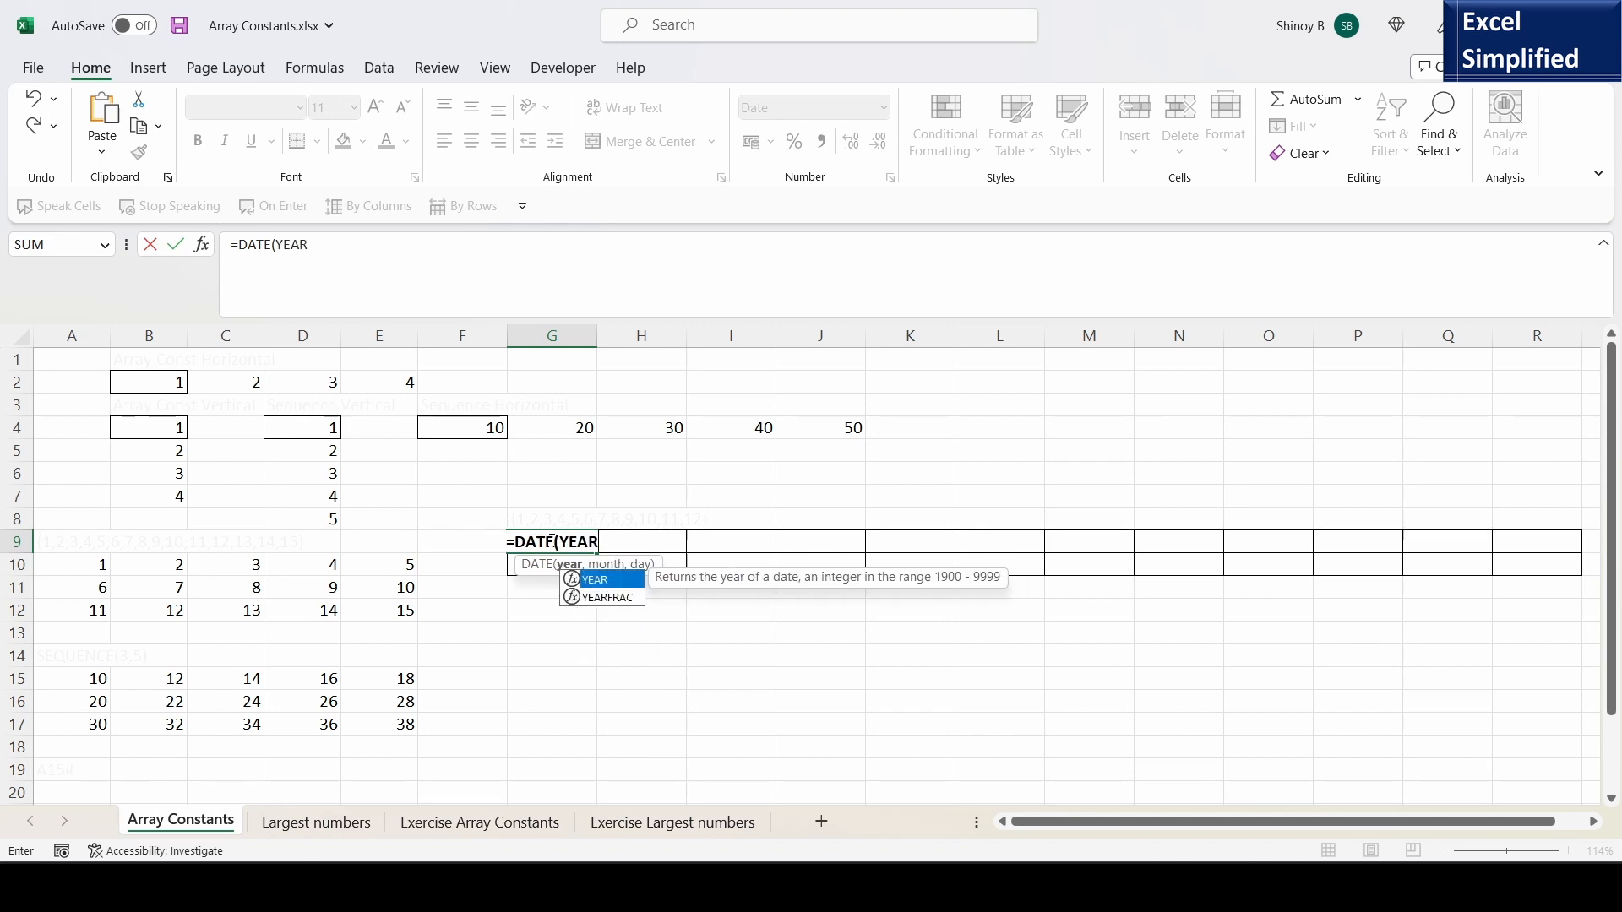
type("(")
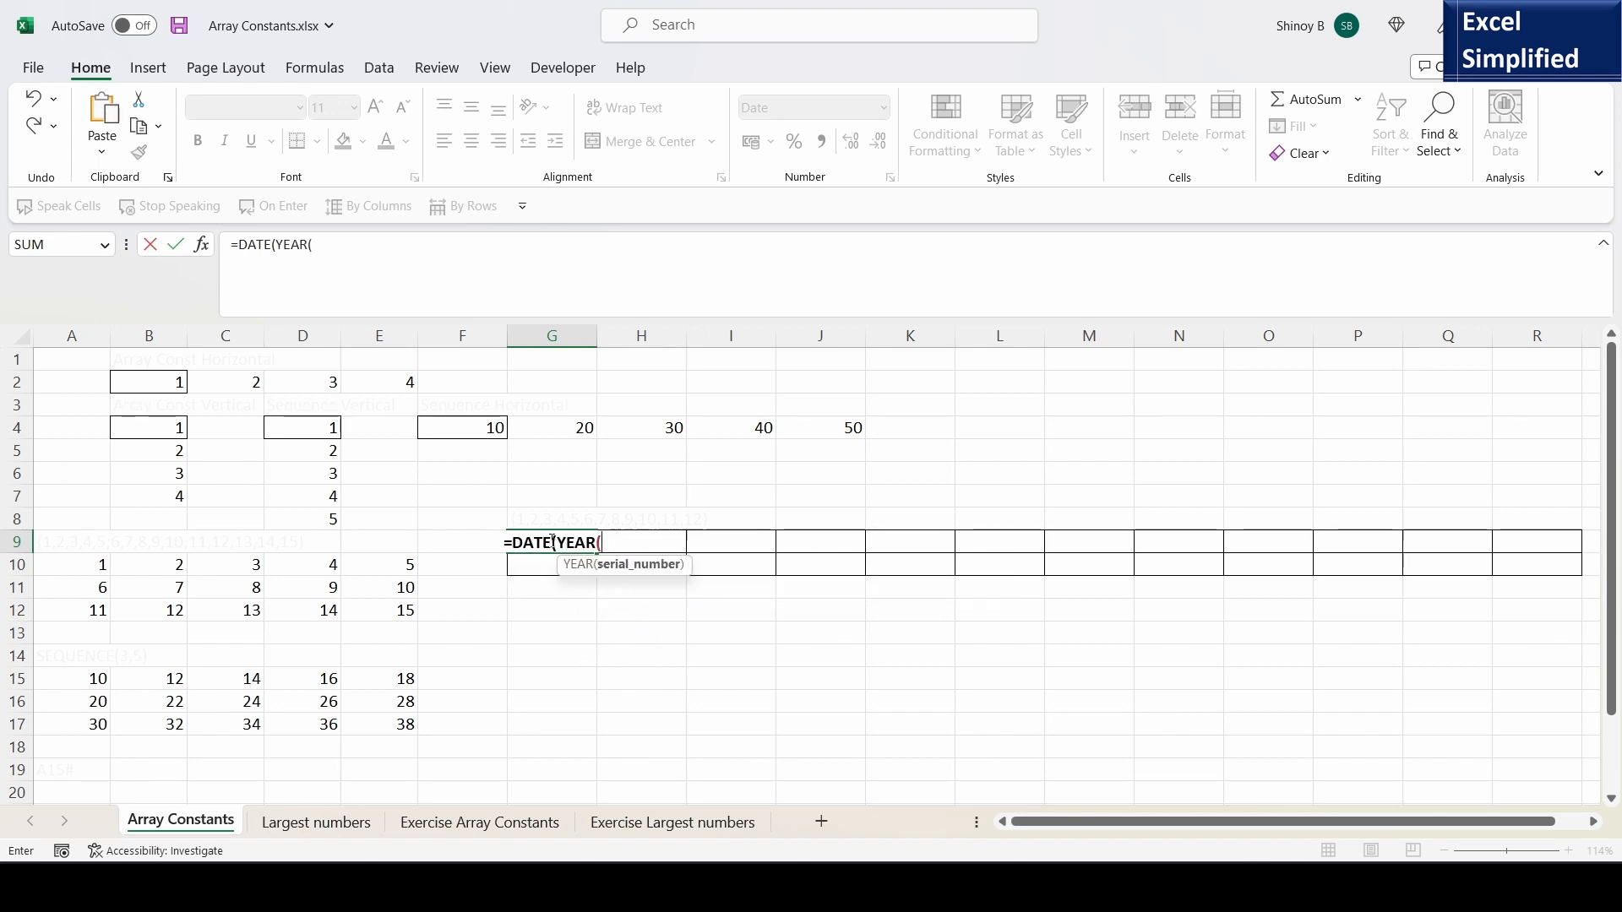
type("TOD")
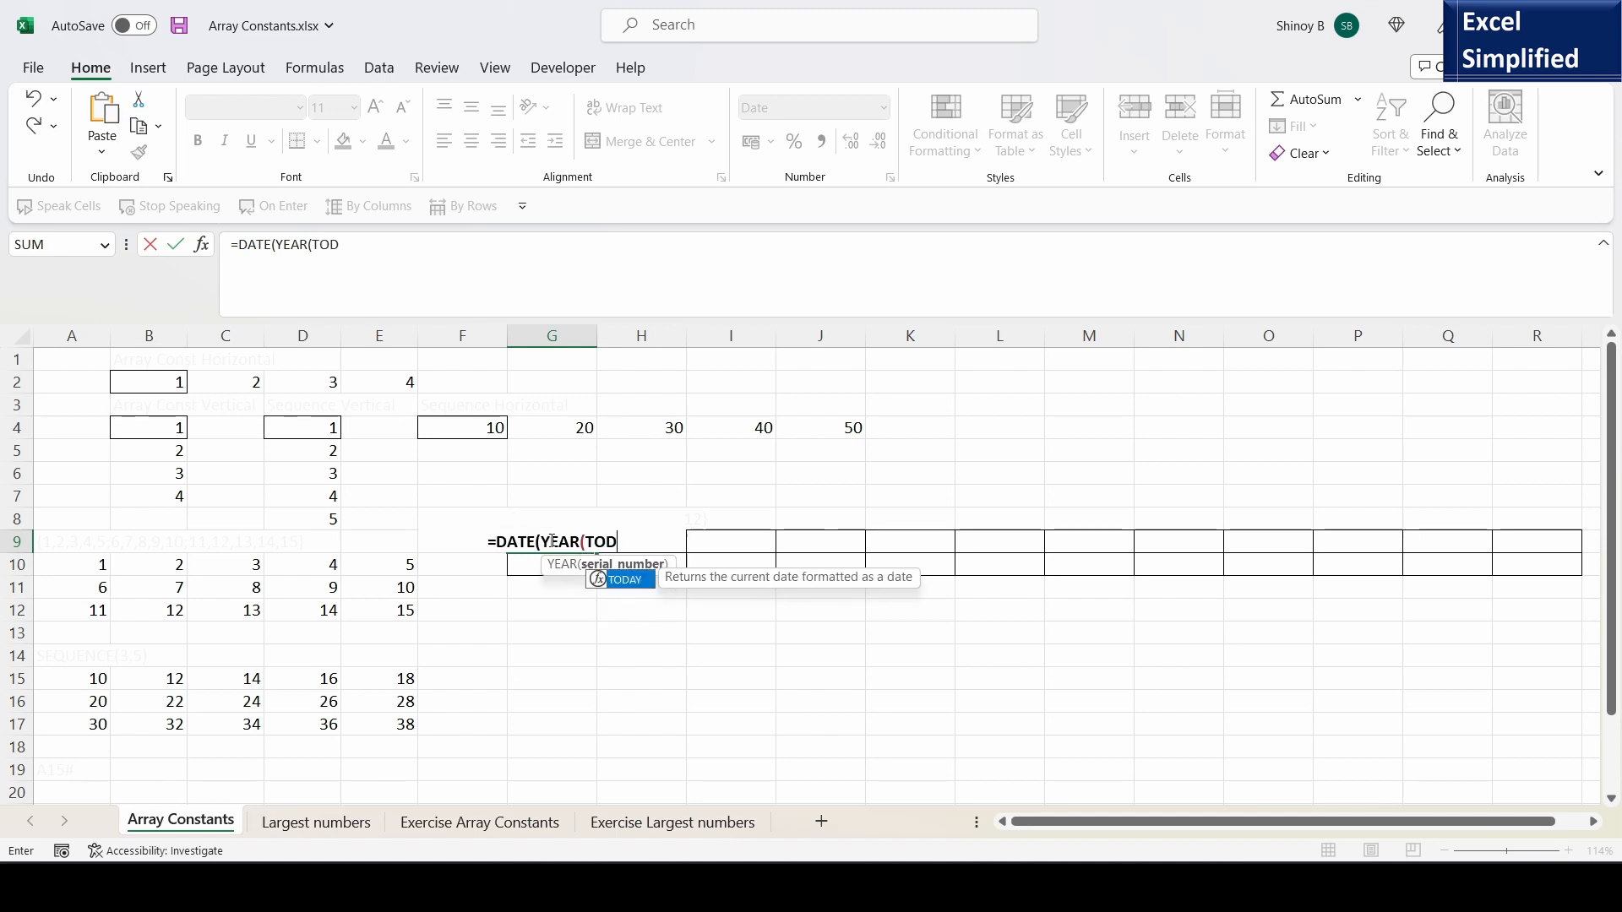
type("AY()")
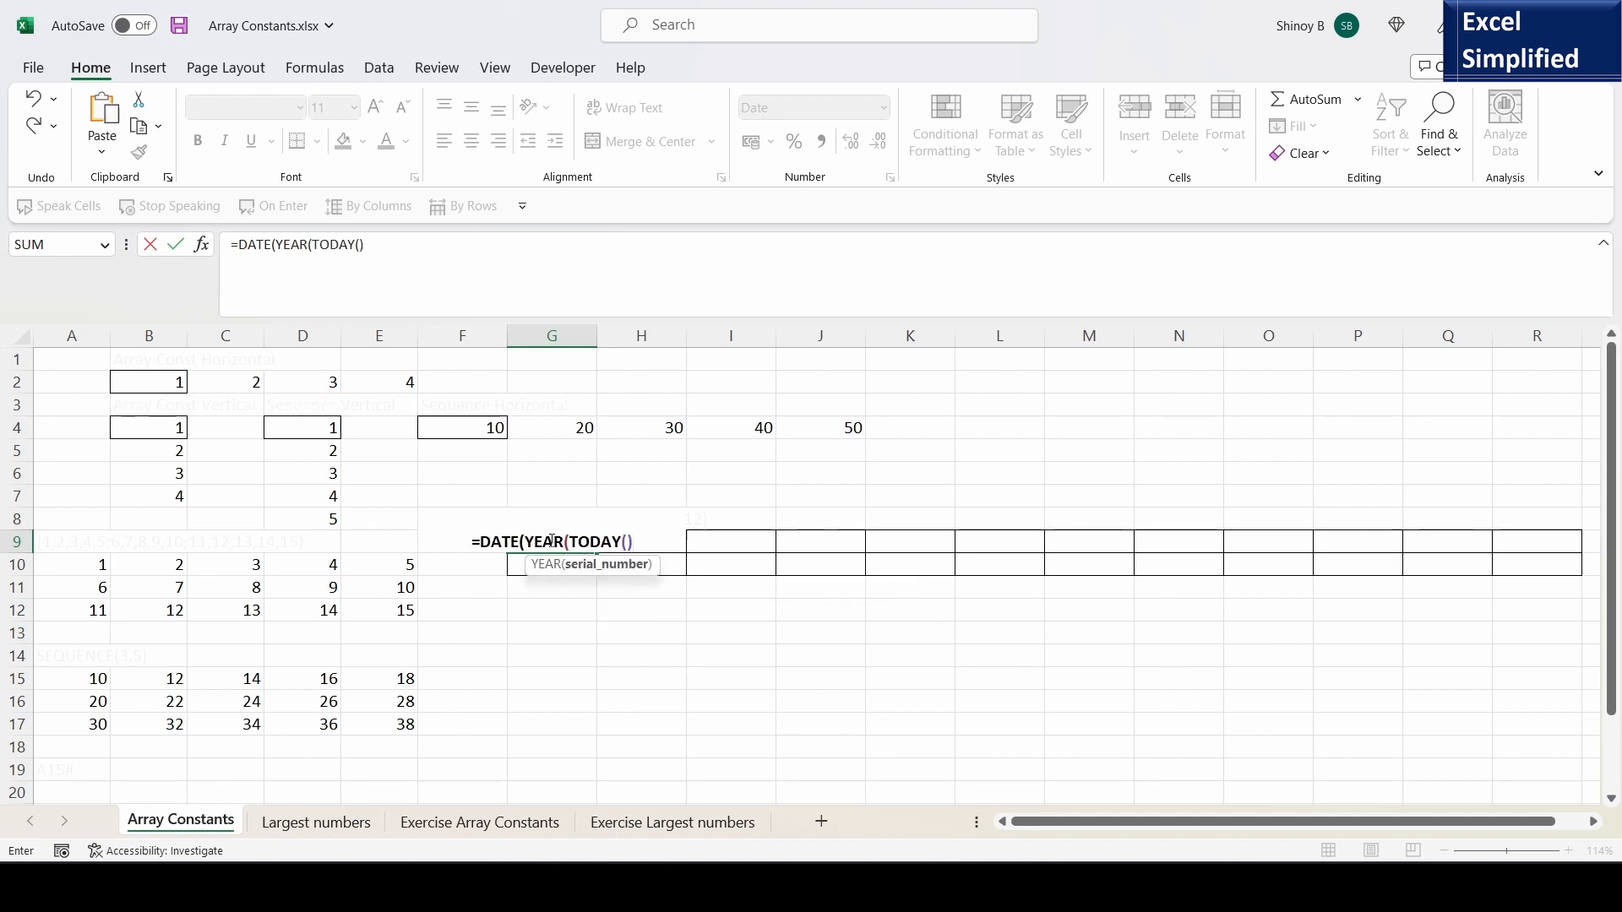
type(")")
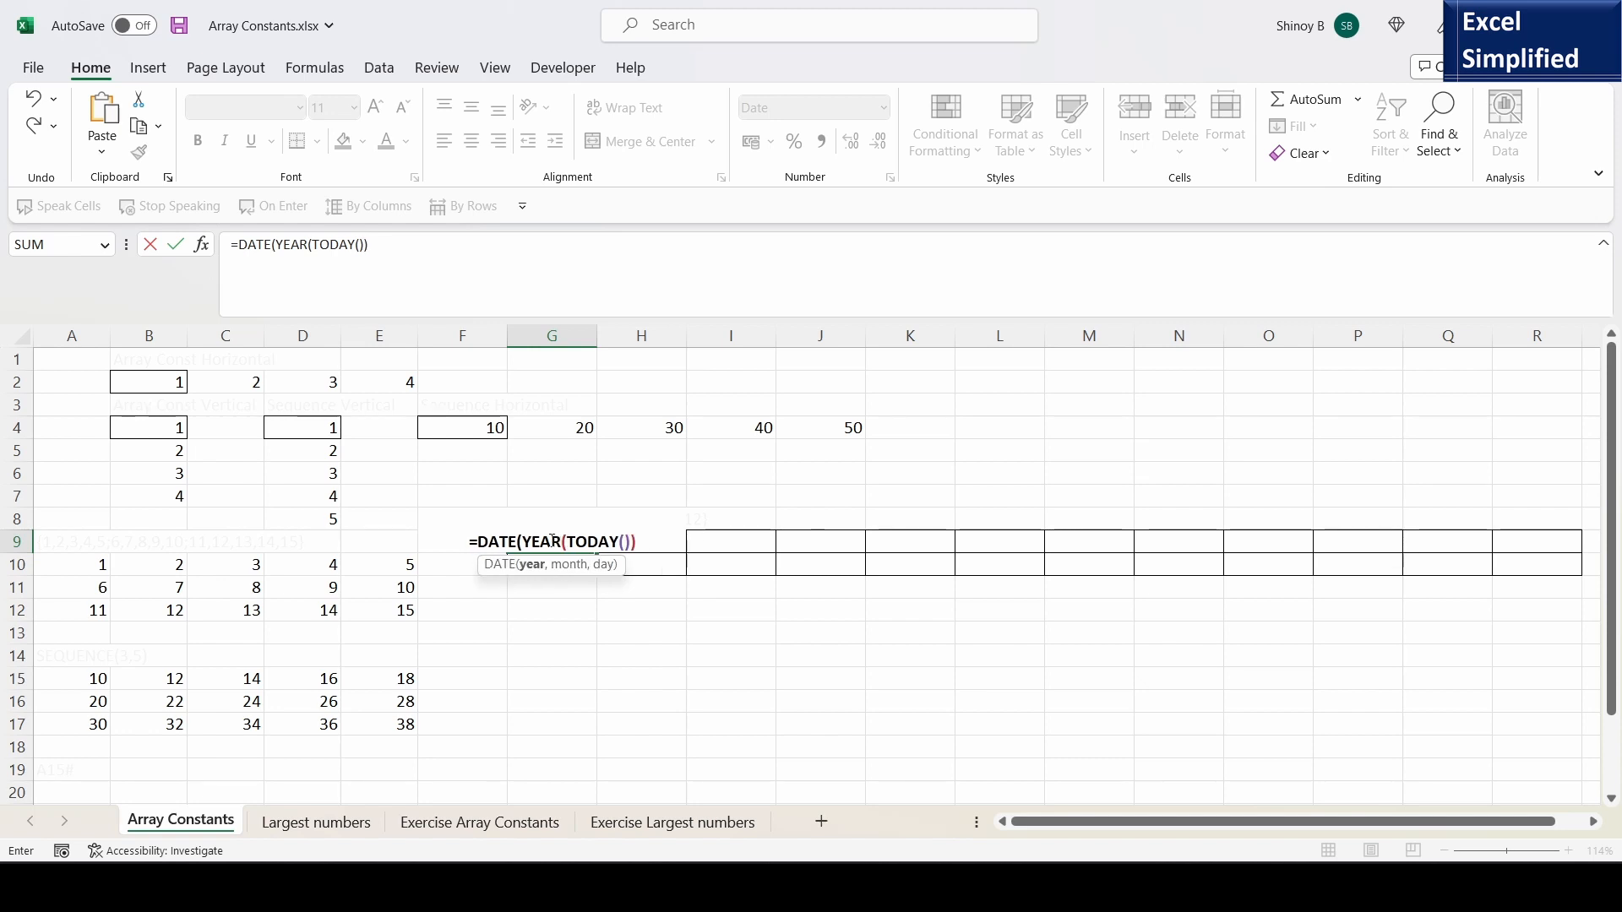
type(",")
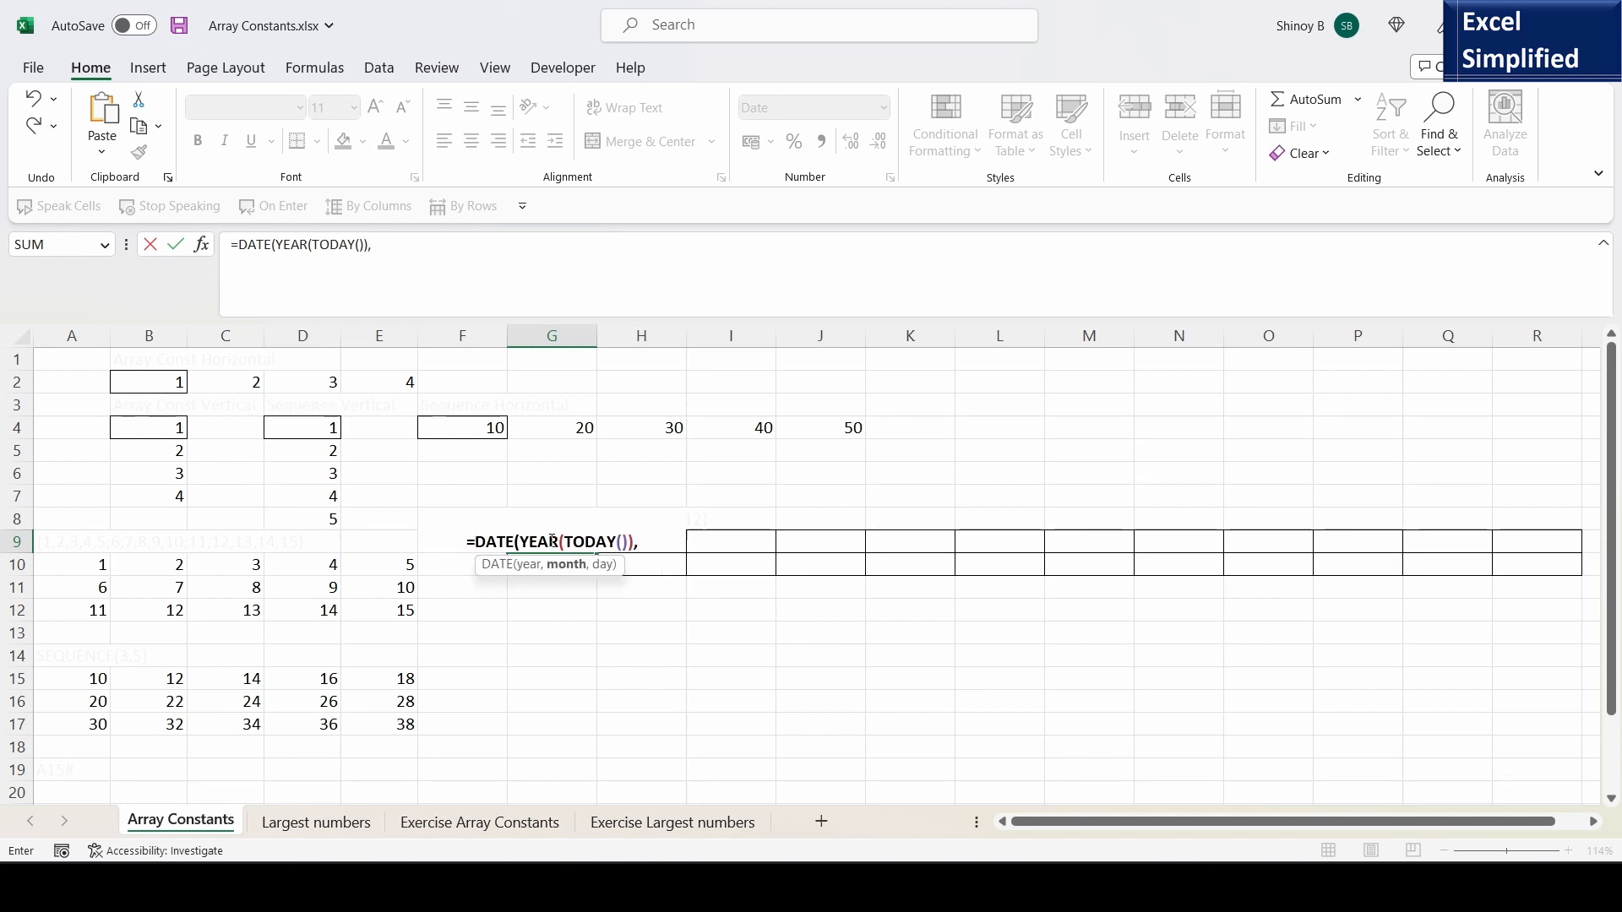
type("1,1")
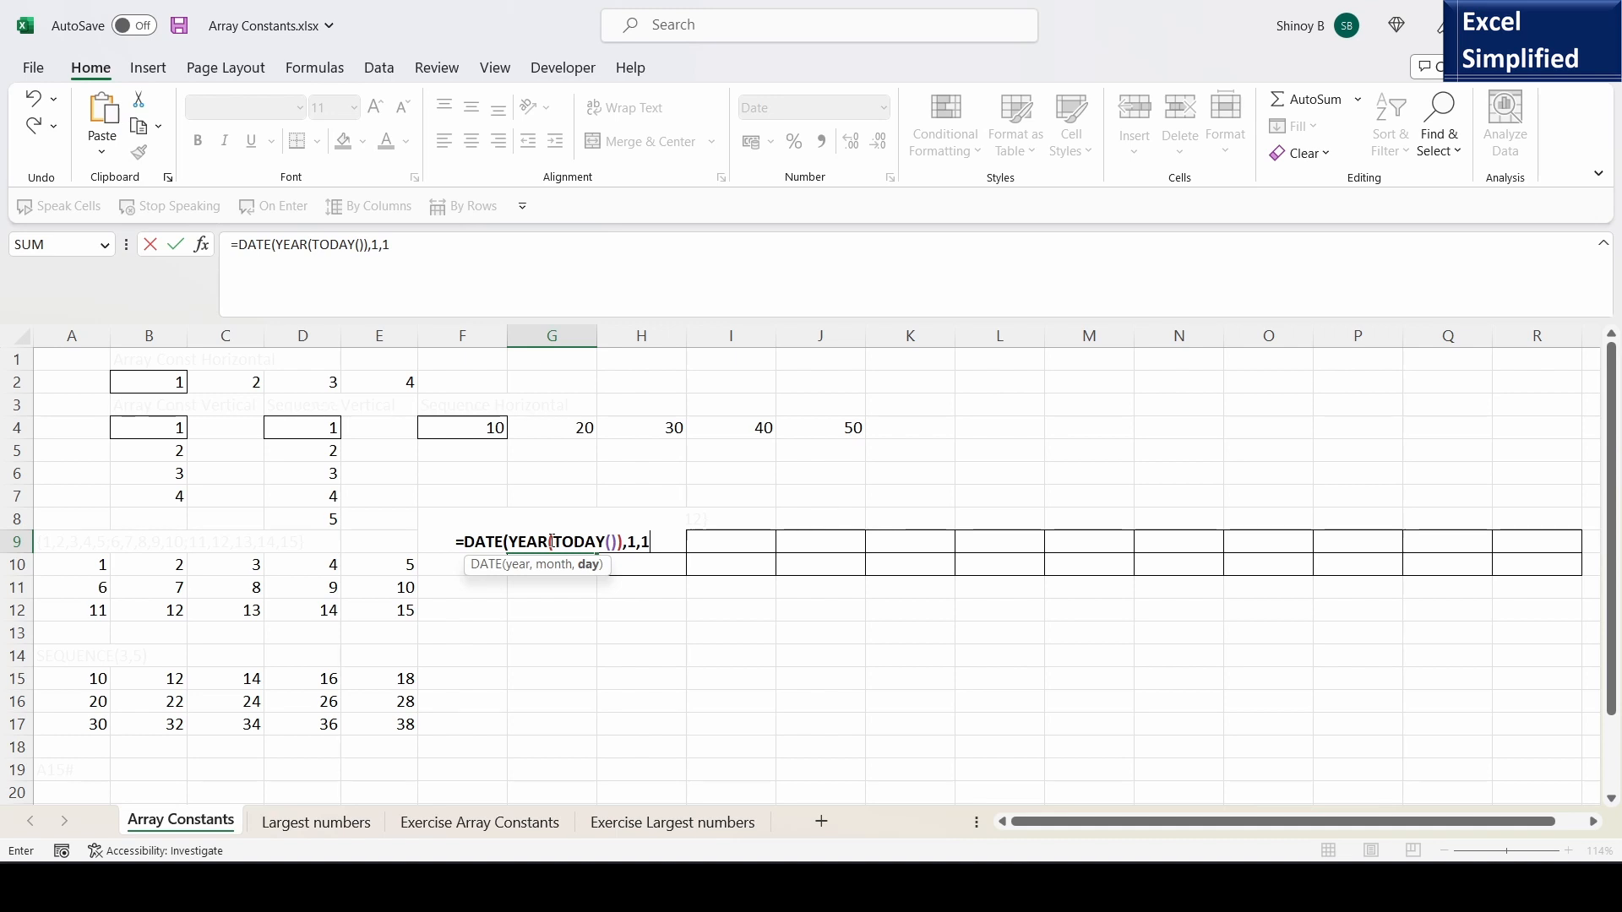
type(")")
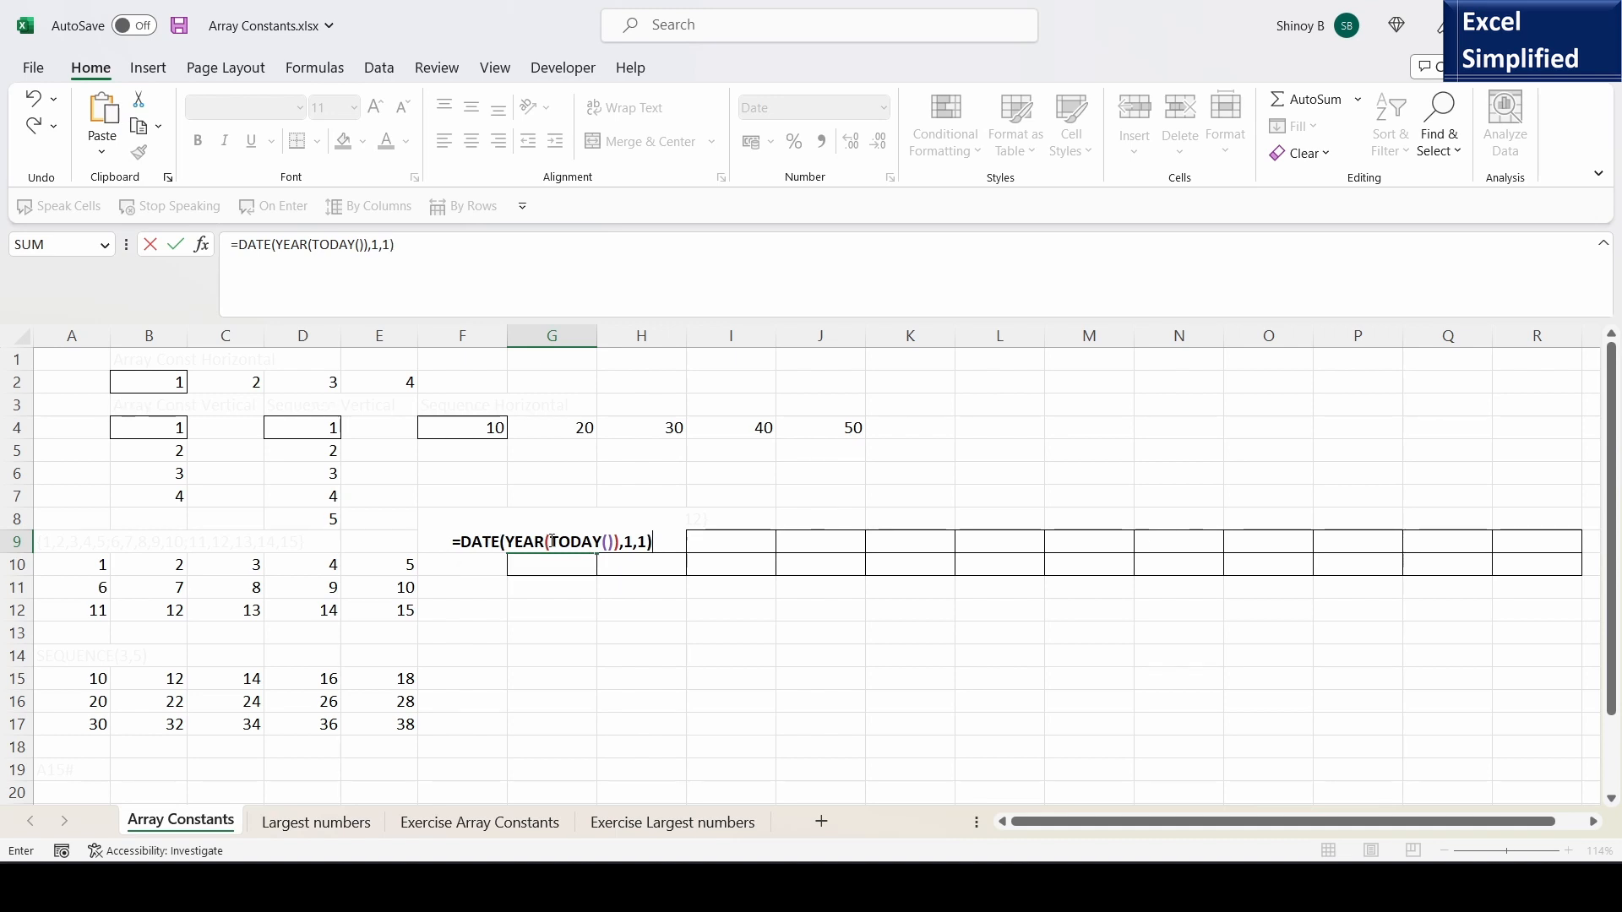
key("ctrl+Return")
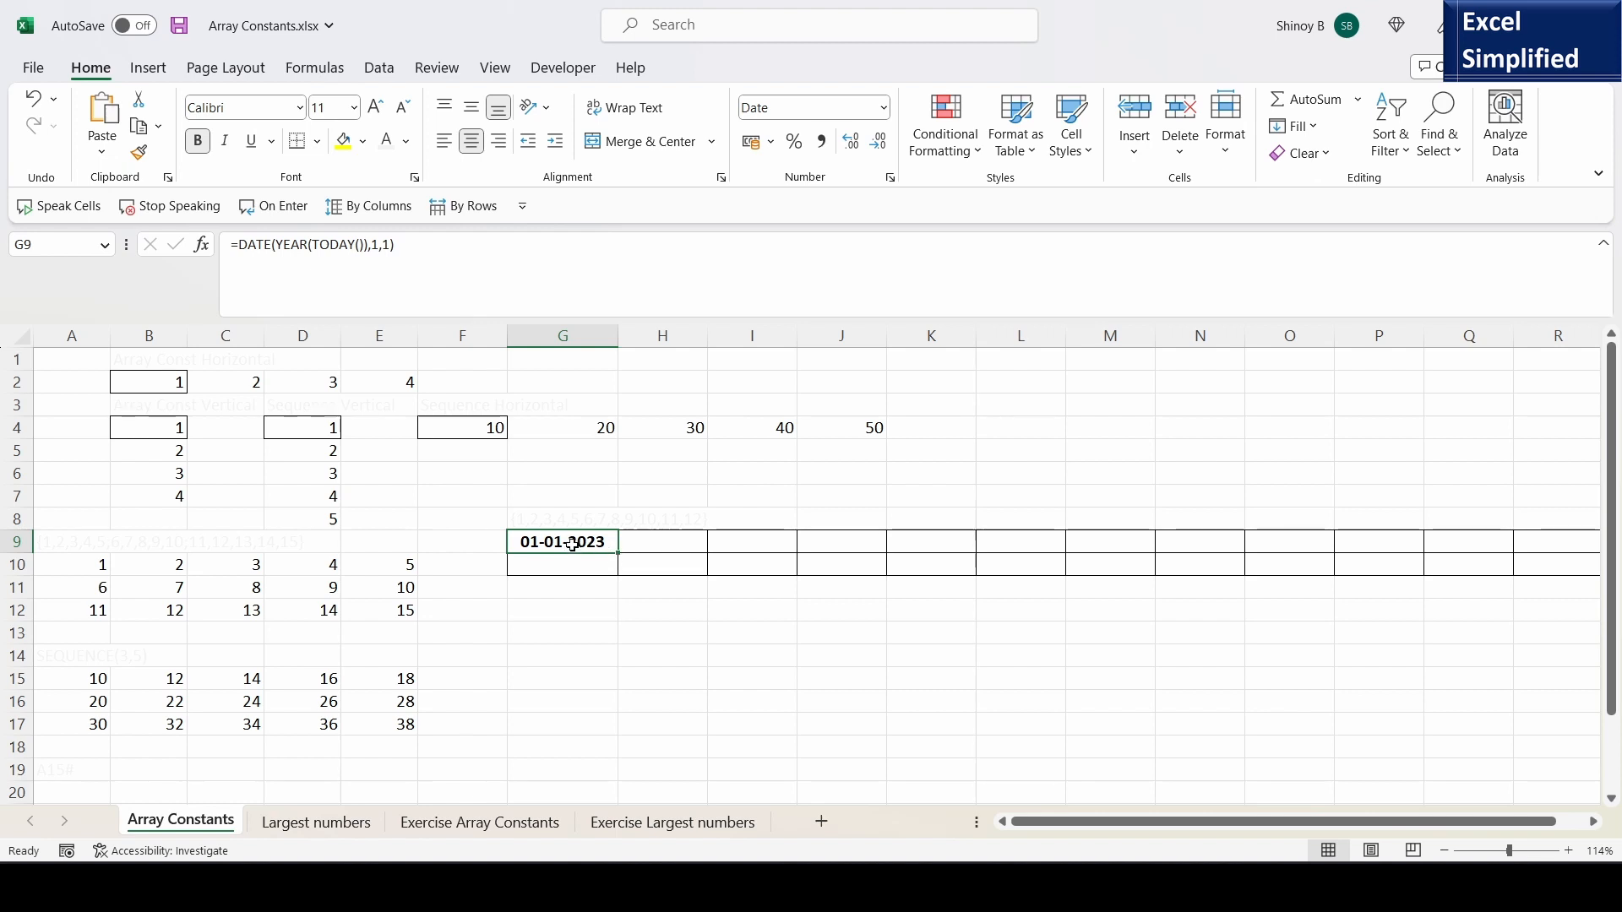
- Review the month and day arguments of the DATE formula in G9, and copy the array constant {1,2,3,4,5,6,7,8,9,10,11,12} from G8
key("F2")
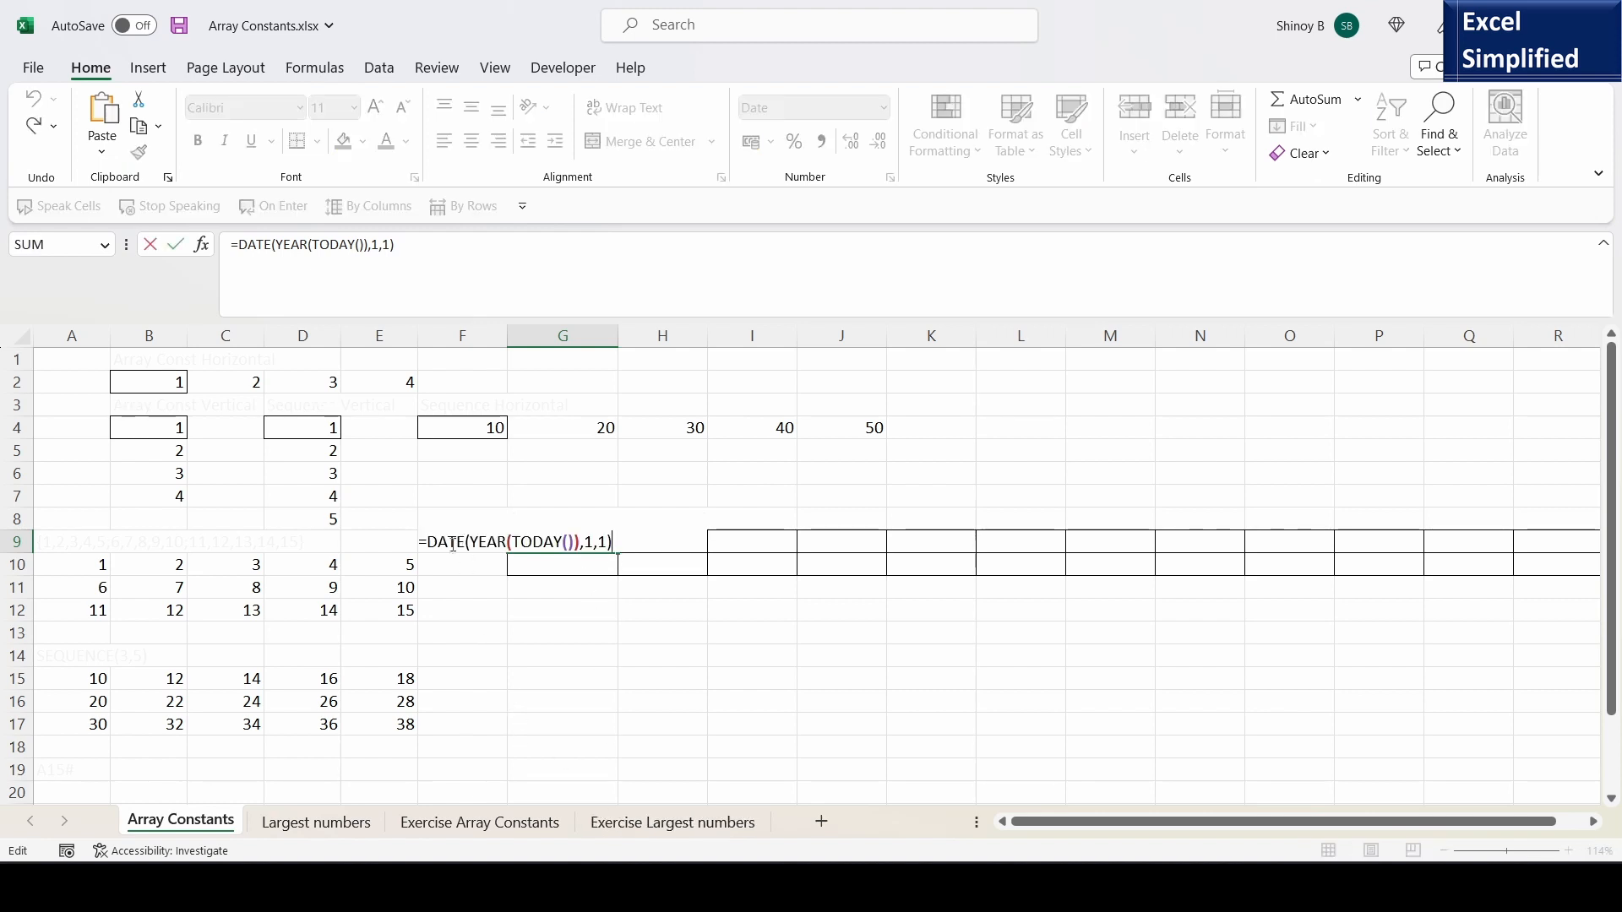
double_click(589, 540)
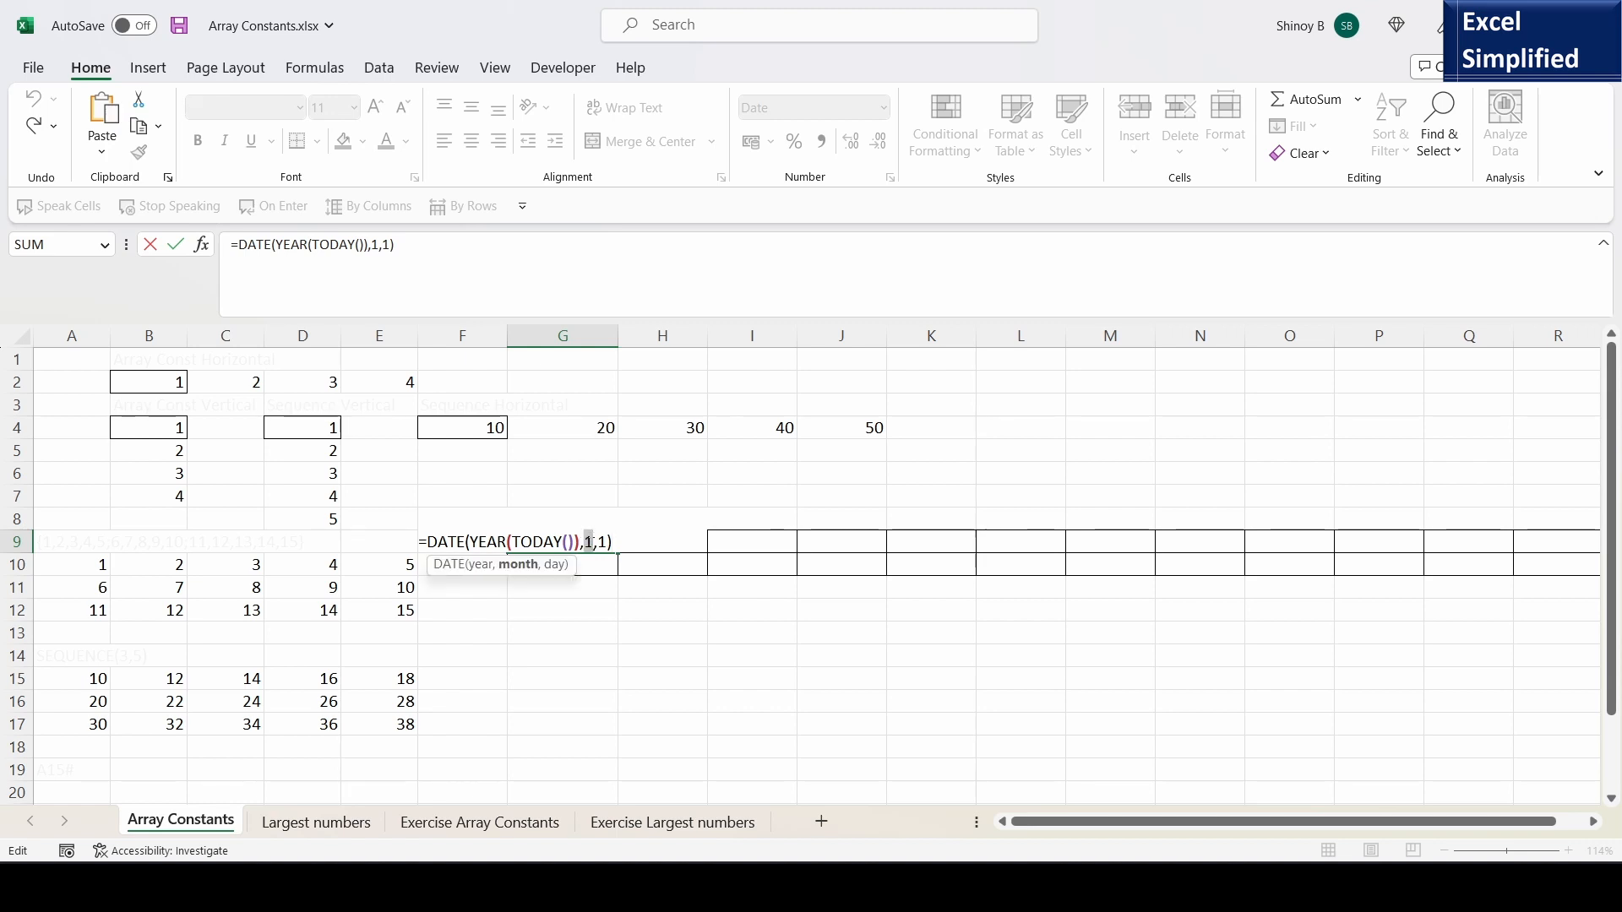
double_click(603, 540)
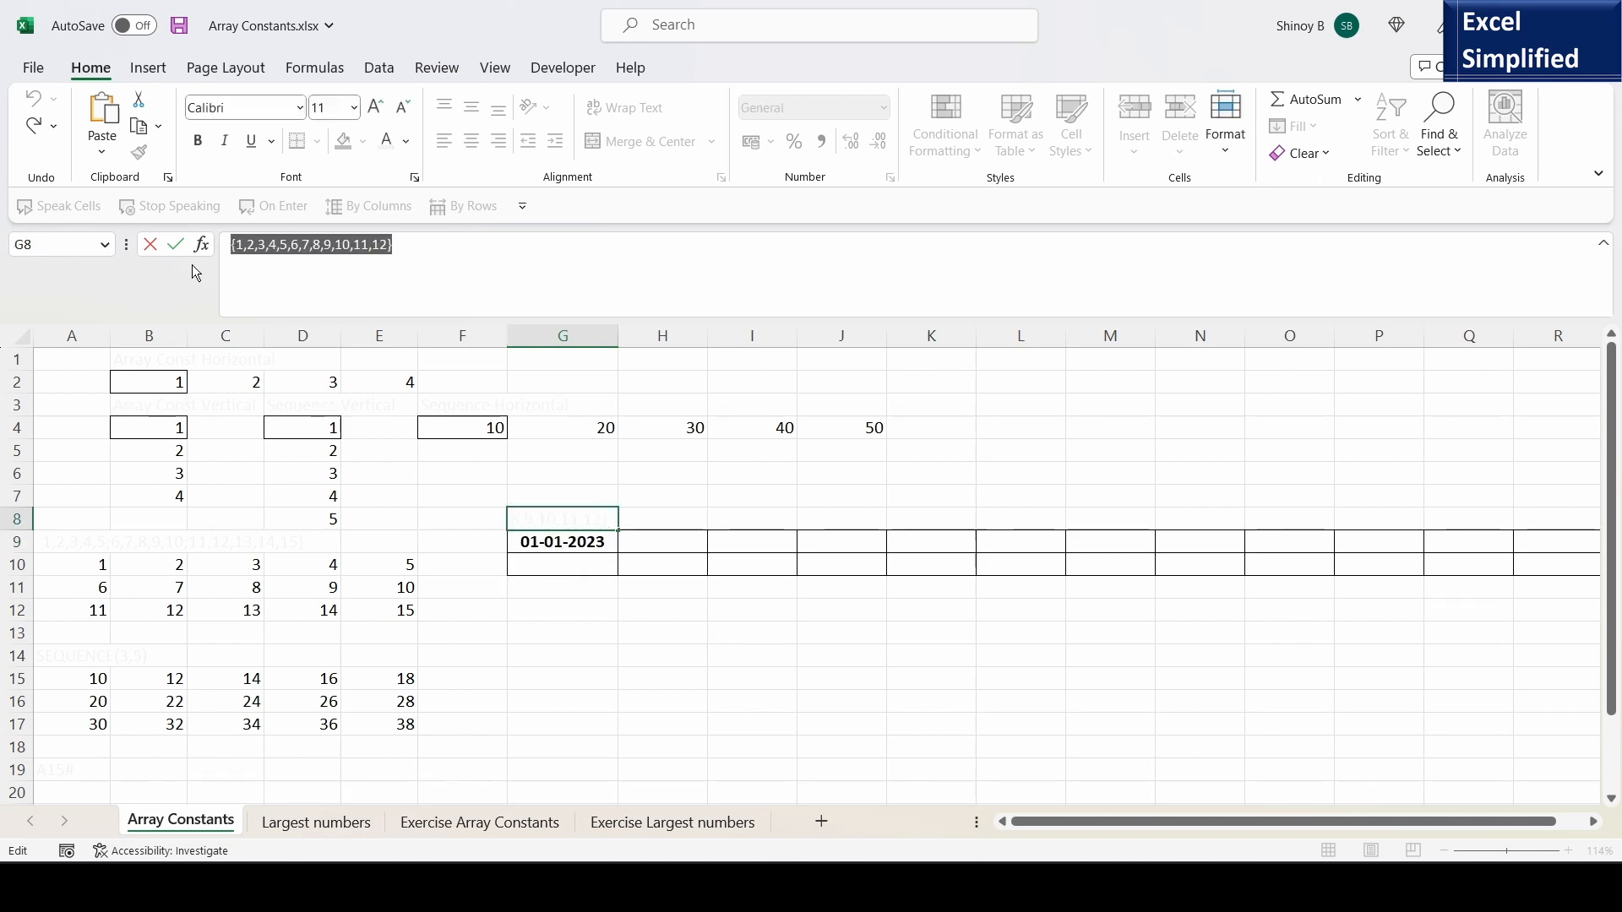
key("Escape")
- Replace the month argument of G9's DATE formula with the copied constant {1,2,3,4,5,6,7,8,9,10,11,12}, and check the spilled cells through R9
double_click(554, 543)
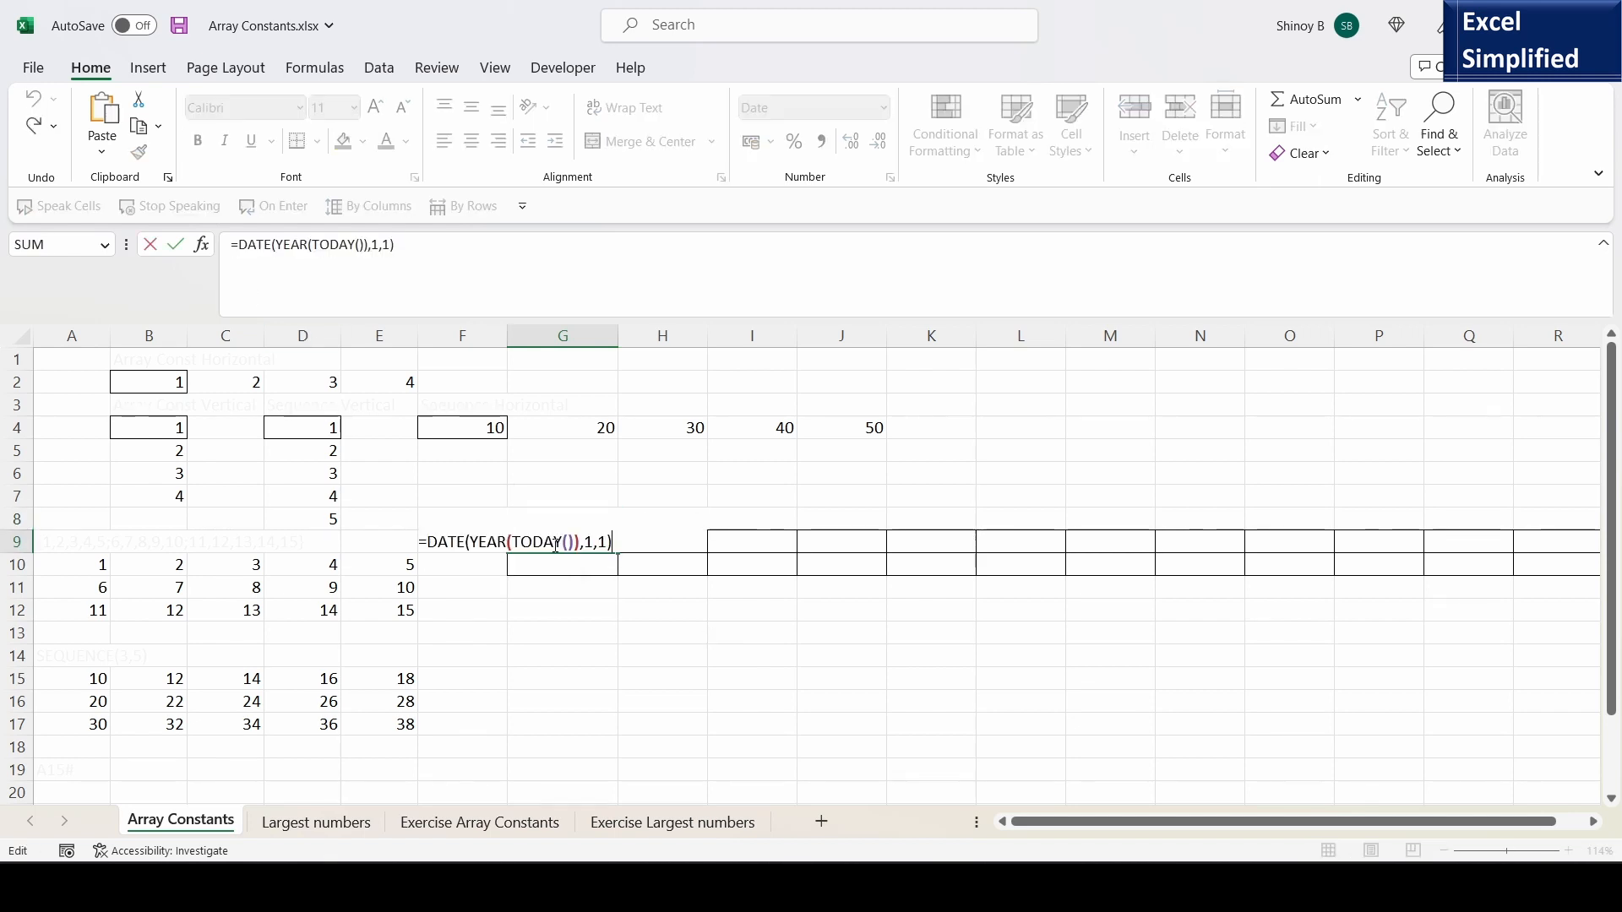
double_click(585, 541)
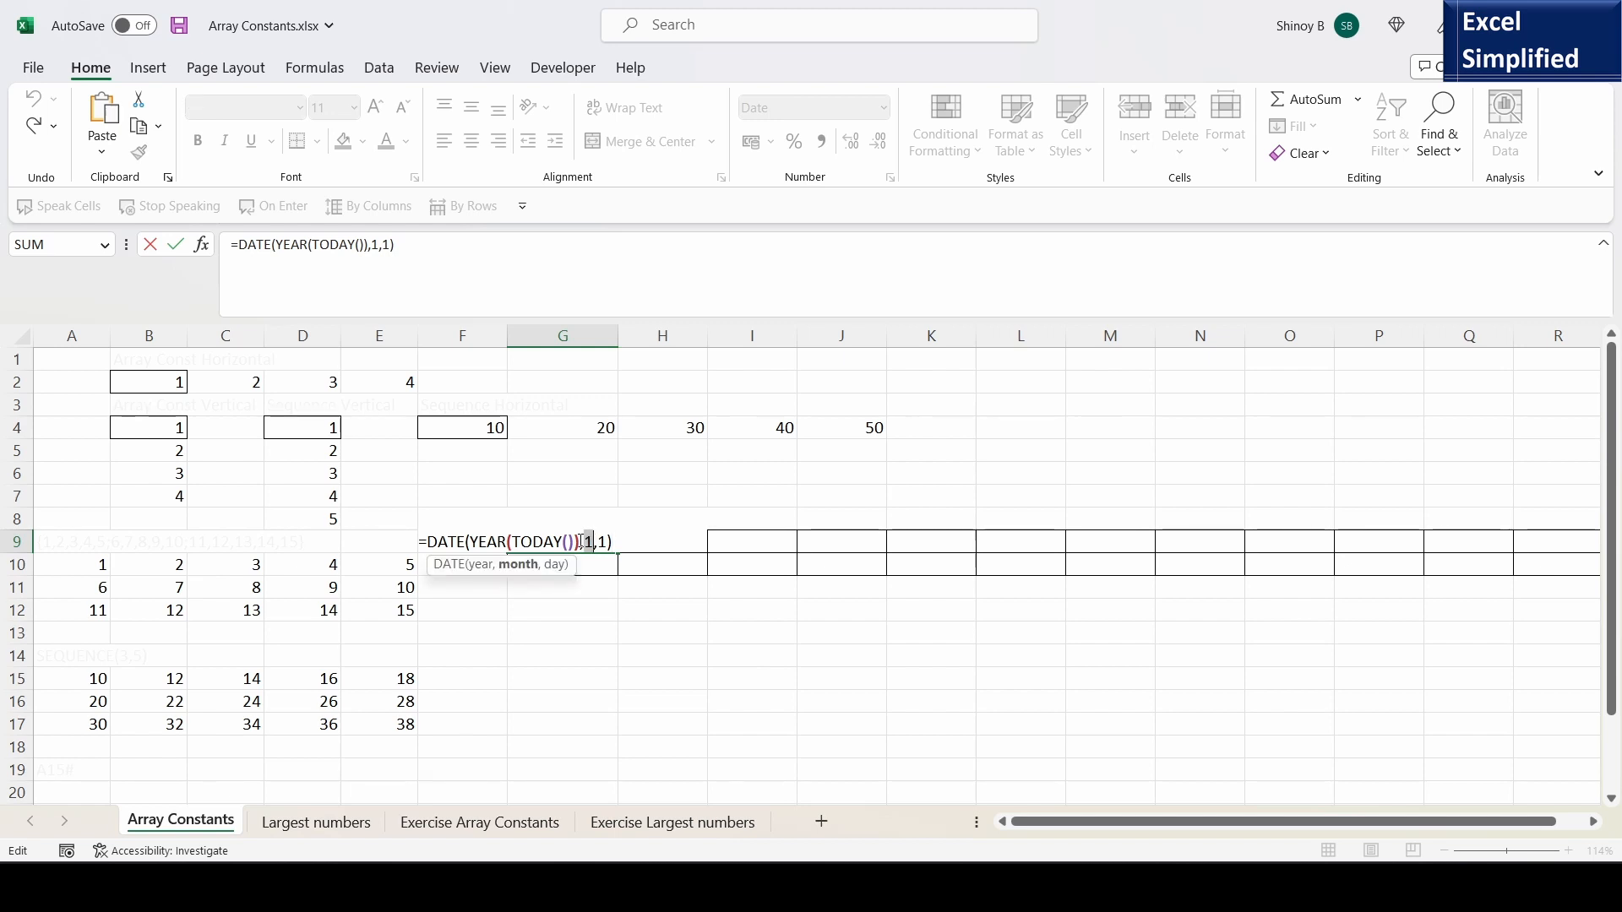
type("{1,2,3,4,5,6,7,8,9,10,11,12}")
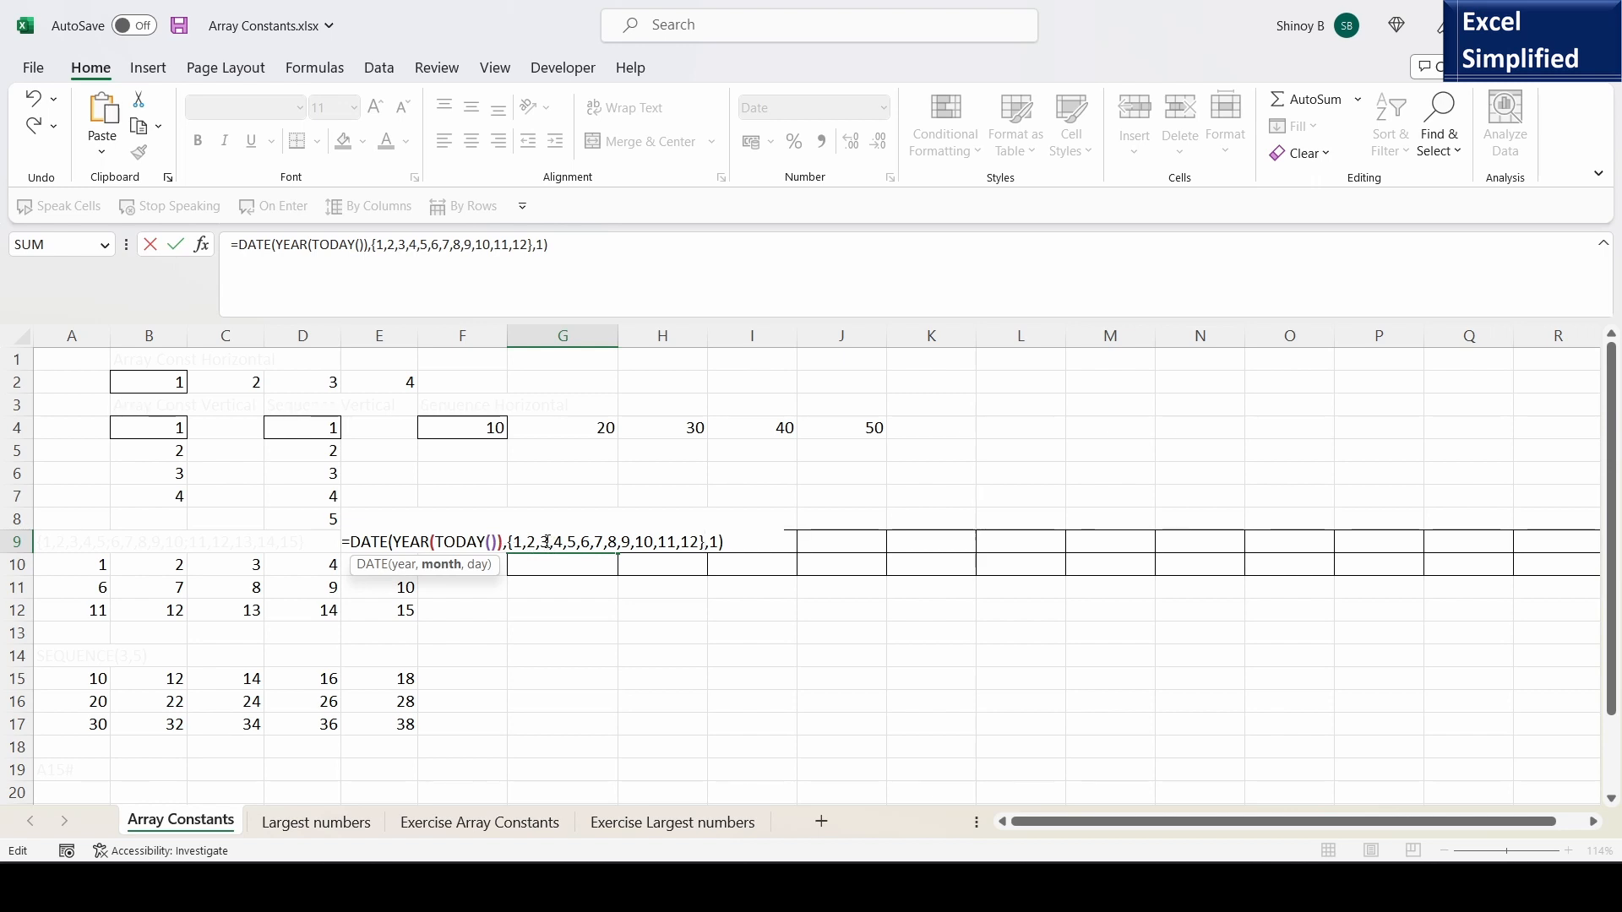
left_click(714, 542)
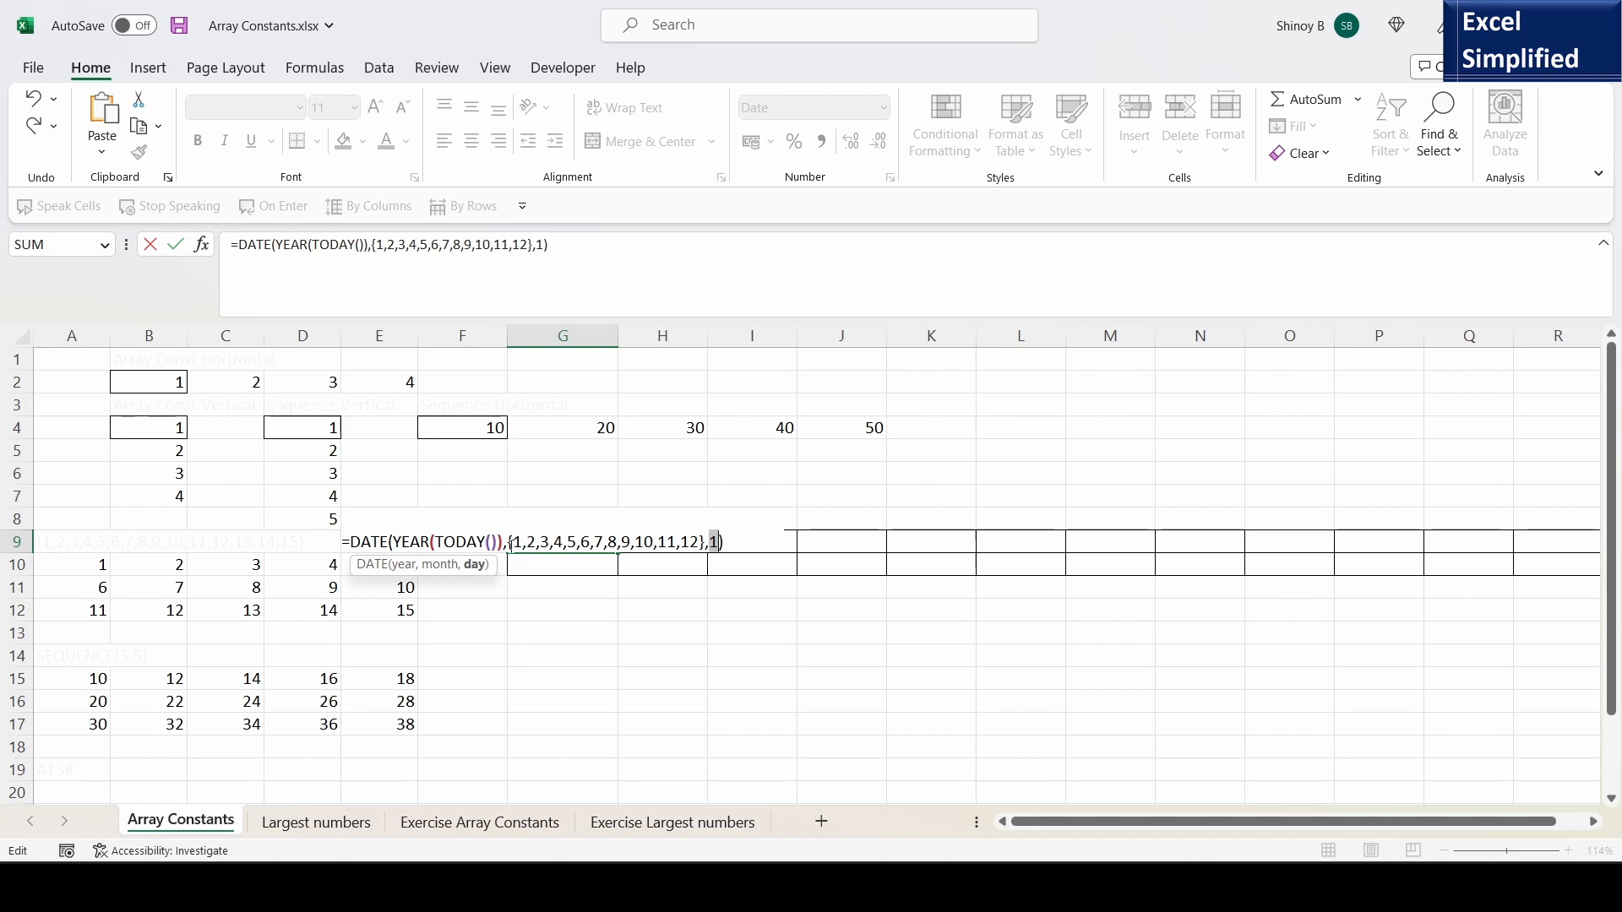
left_click(654, 546)
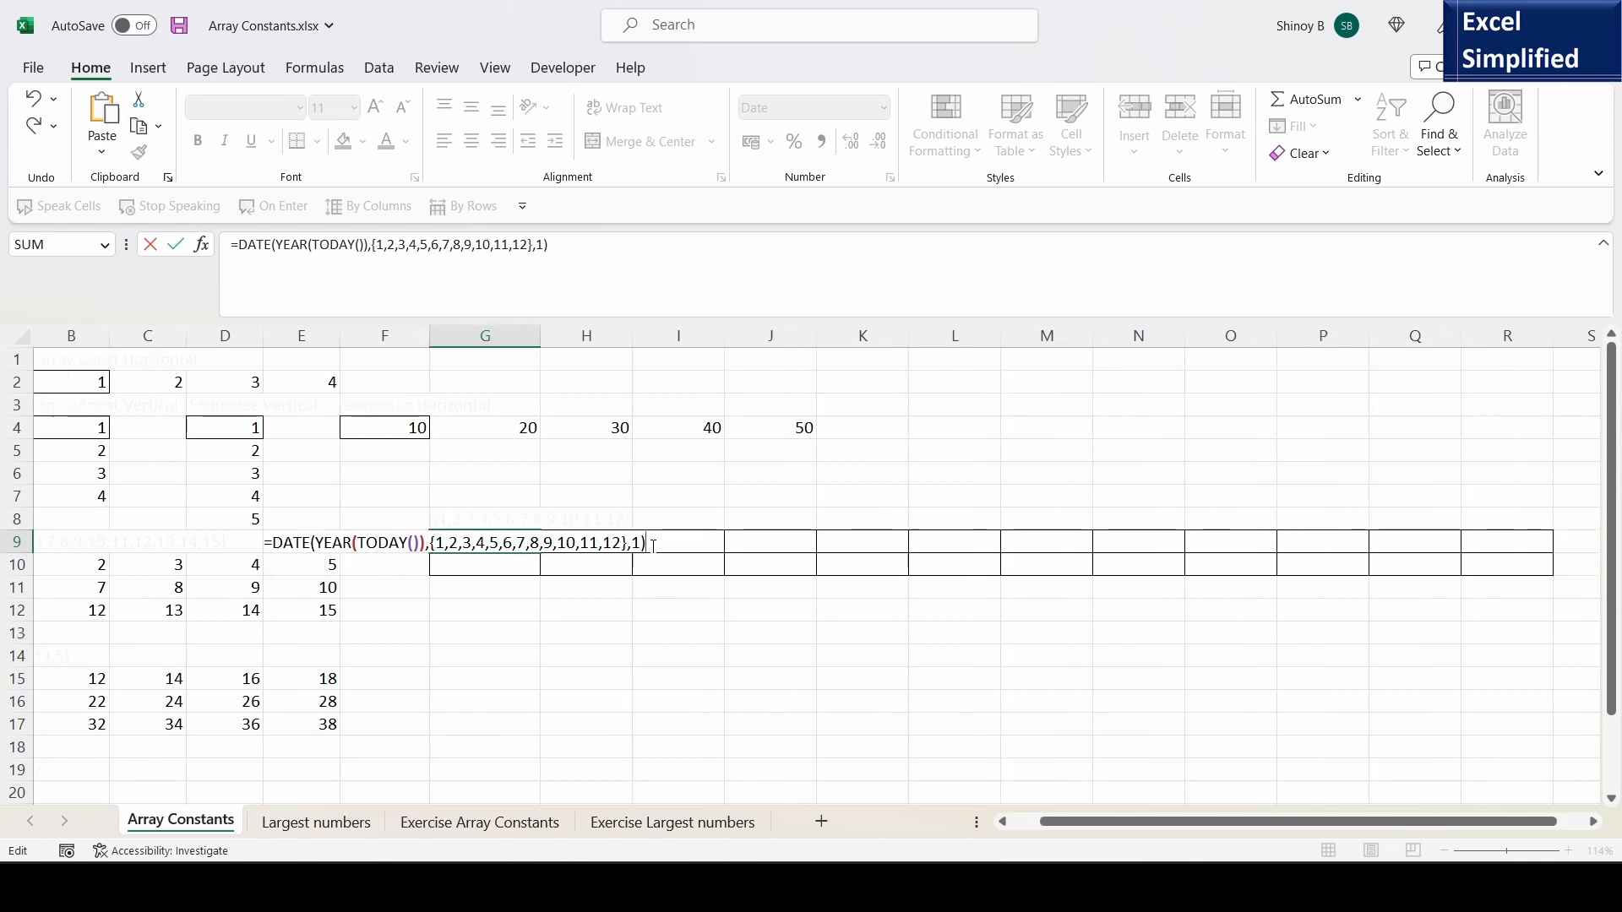
key("Return")
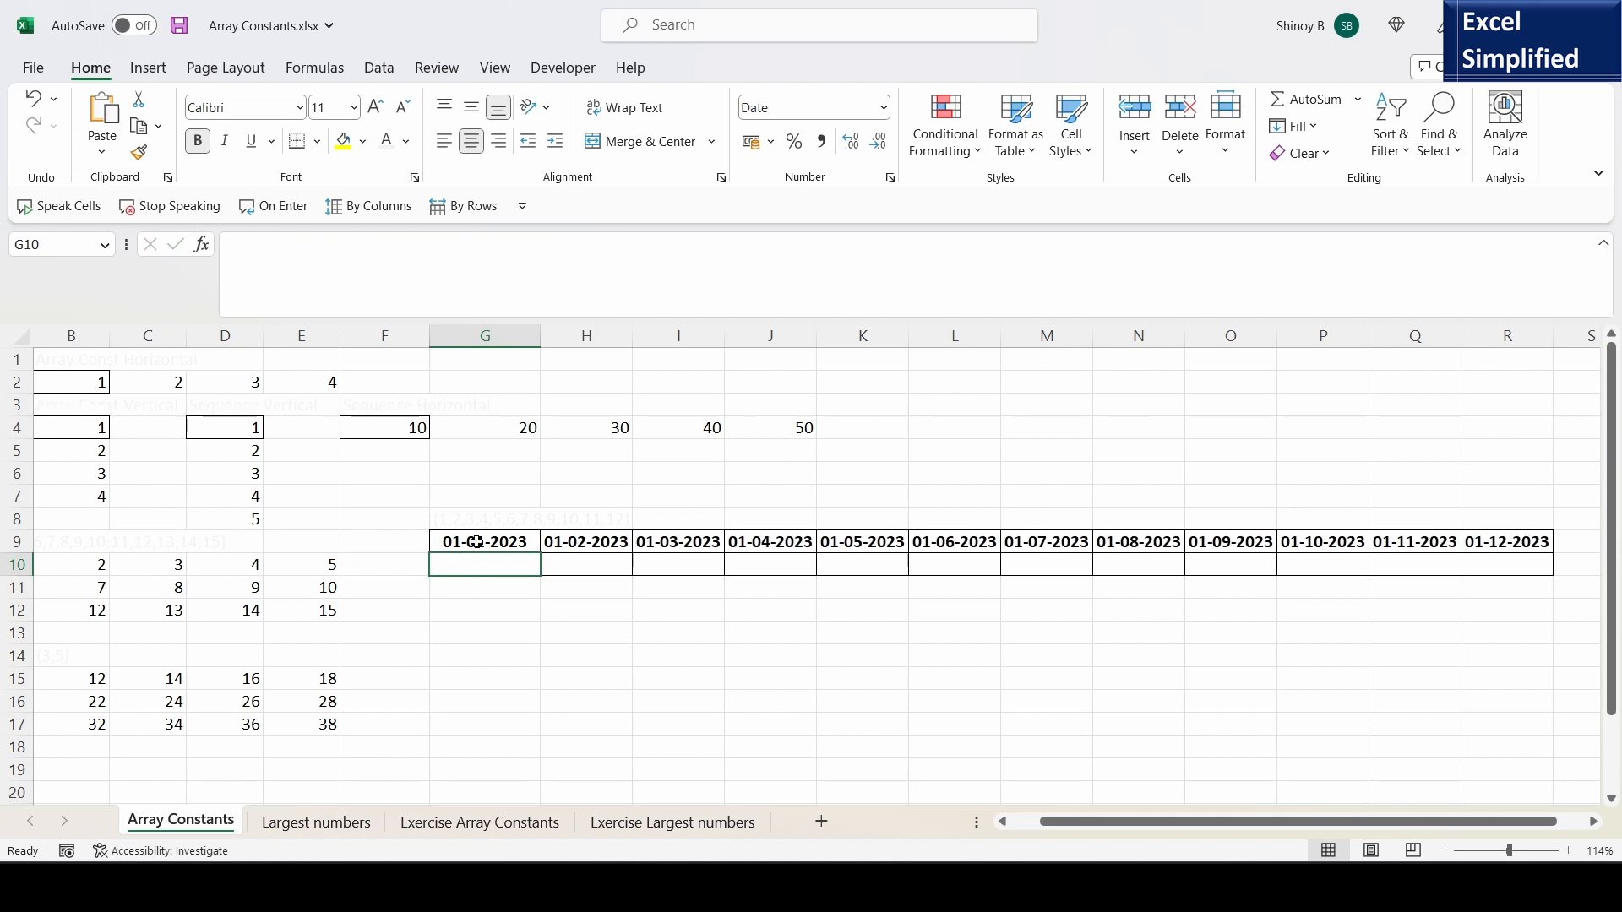
left_click(501, 546)
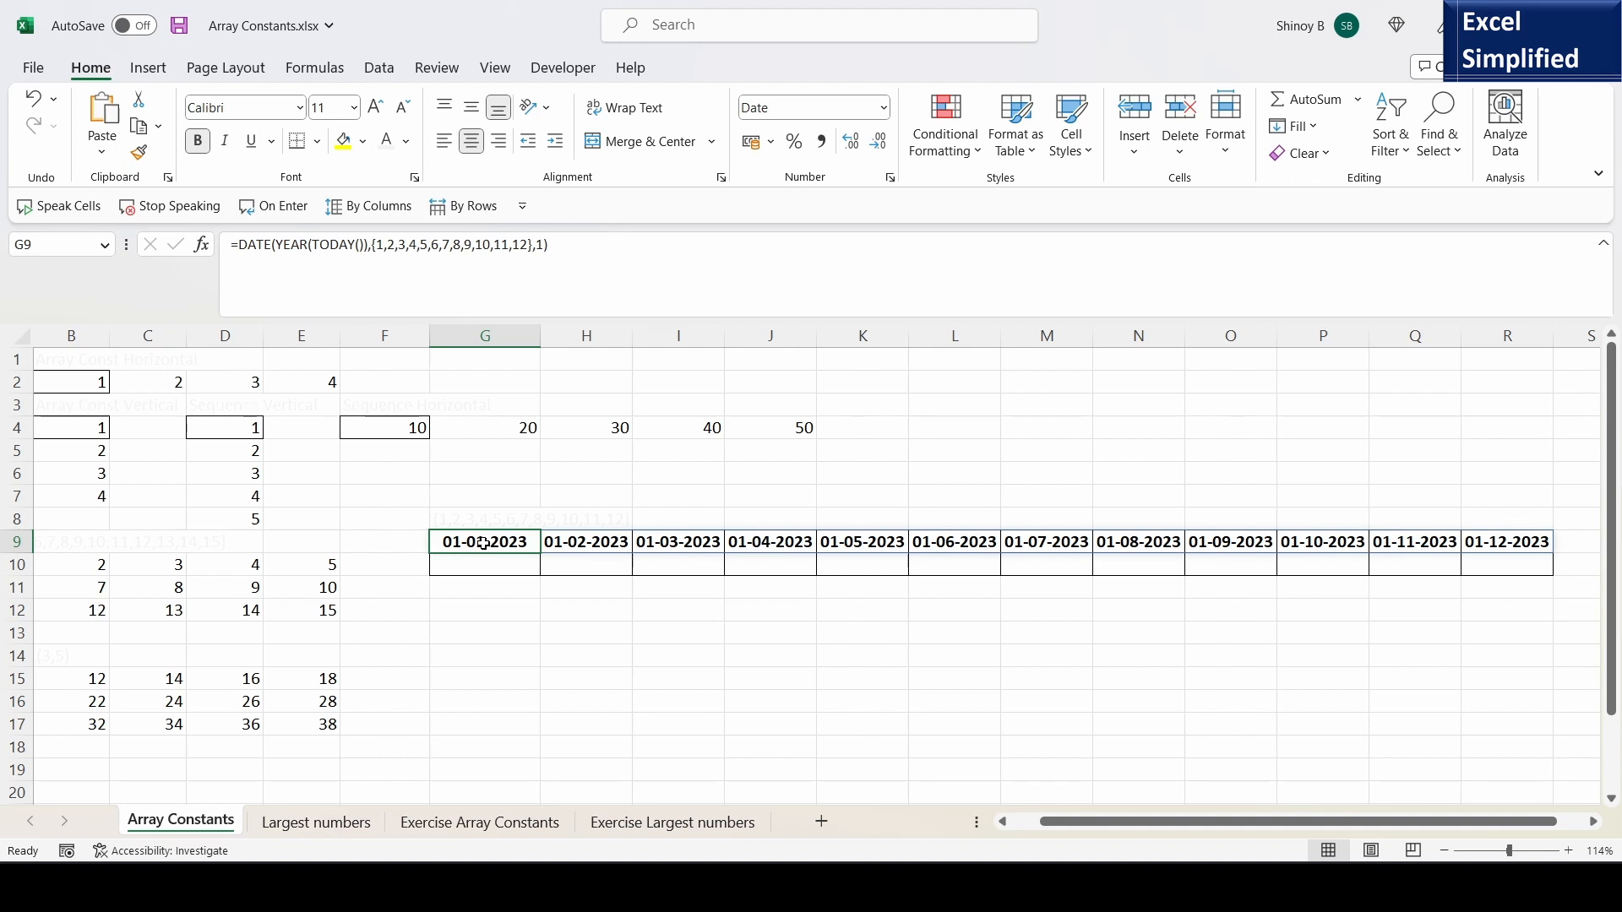
left_click(596, 544)
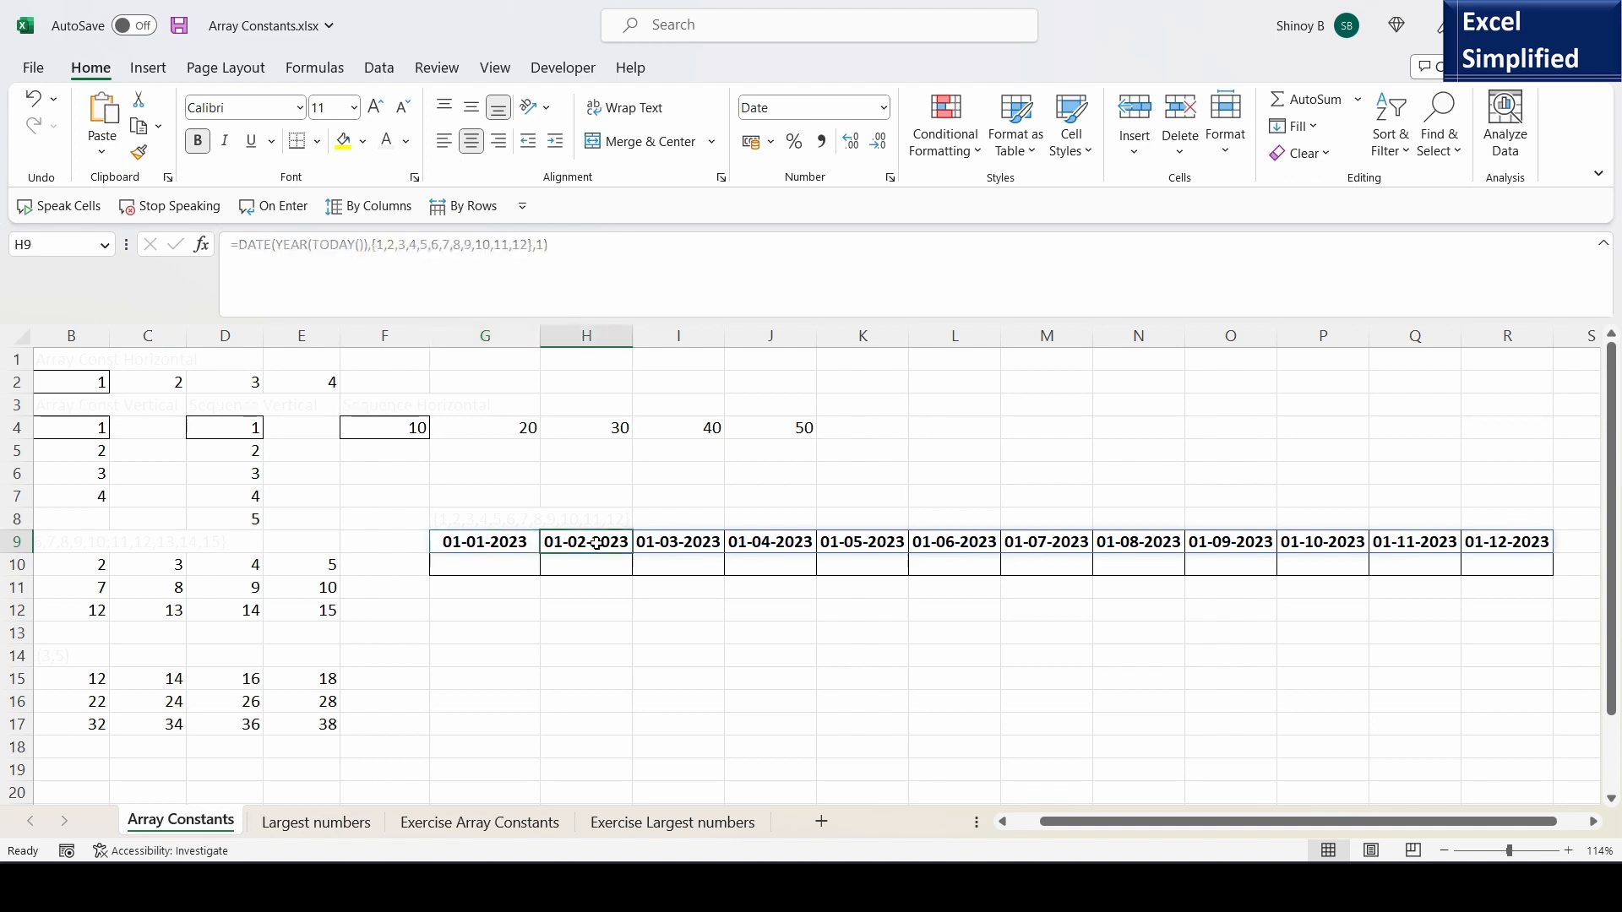
left_click(677, 545)
left_click(772, 545)
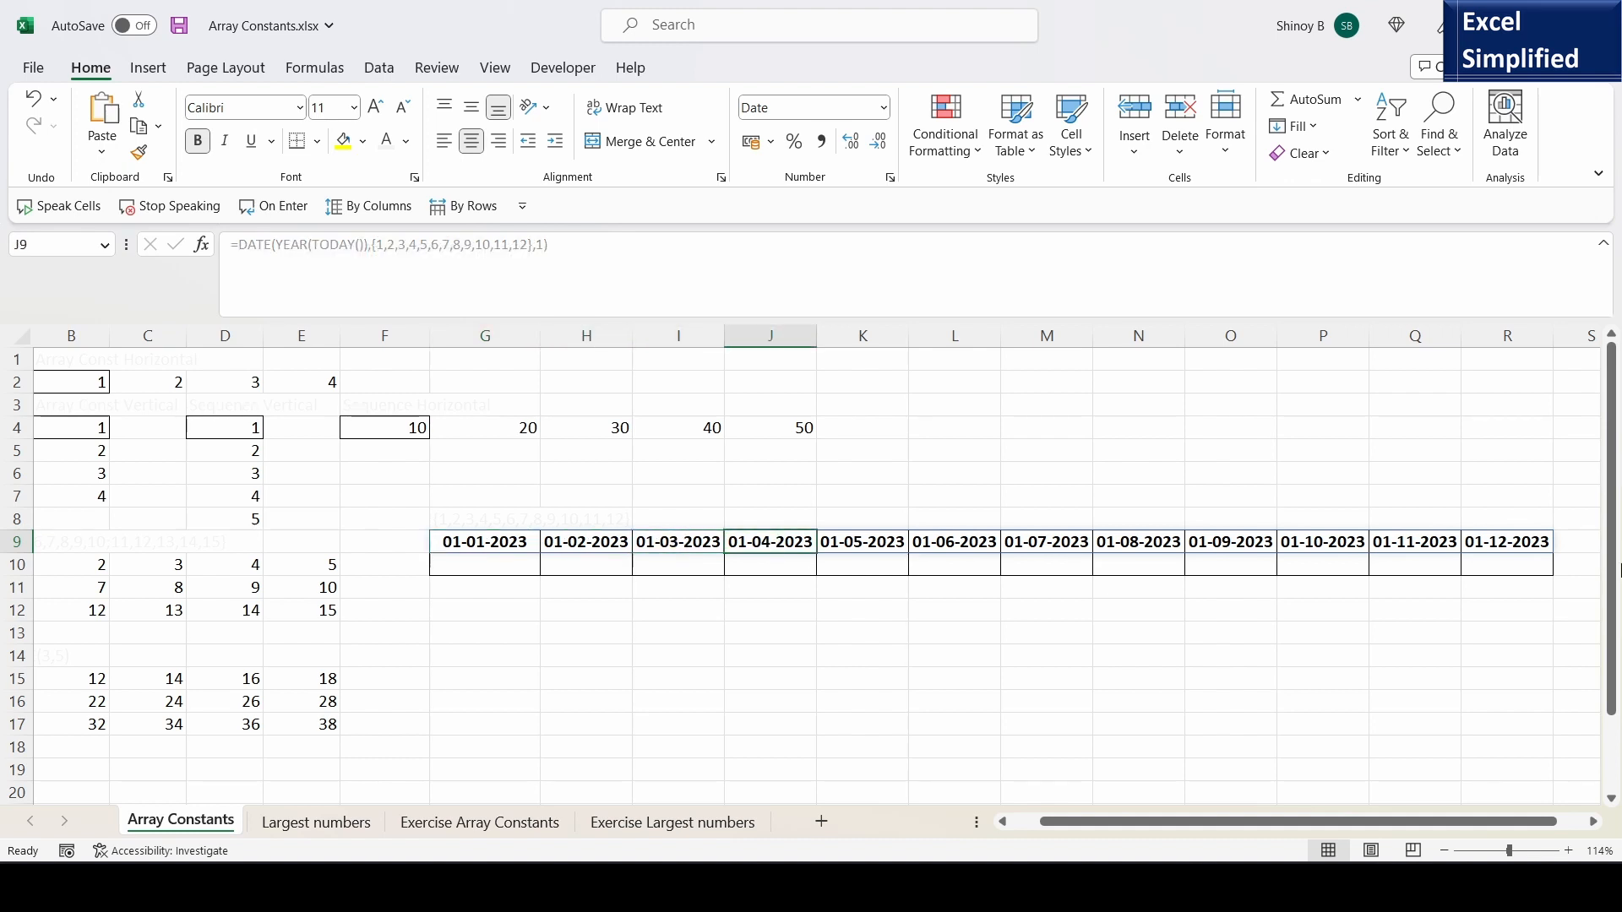
left_click(1491, 542)
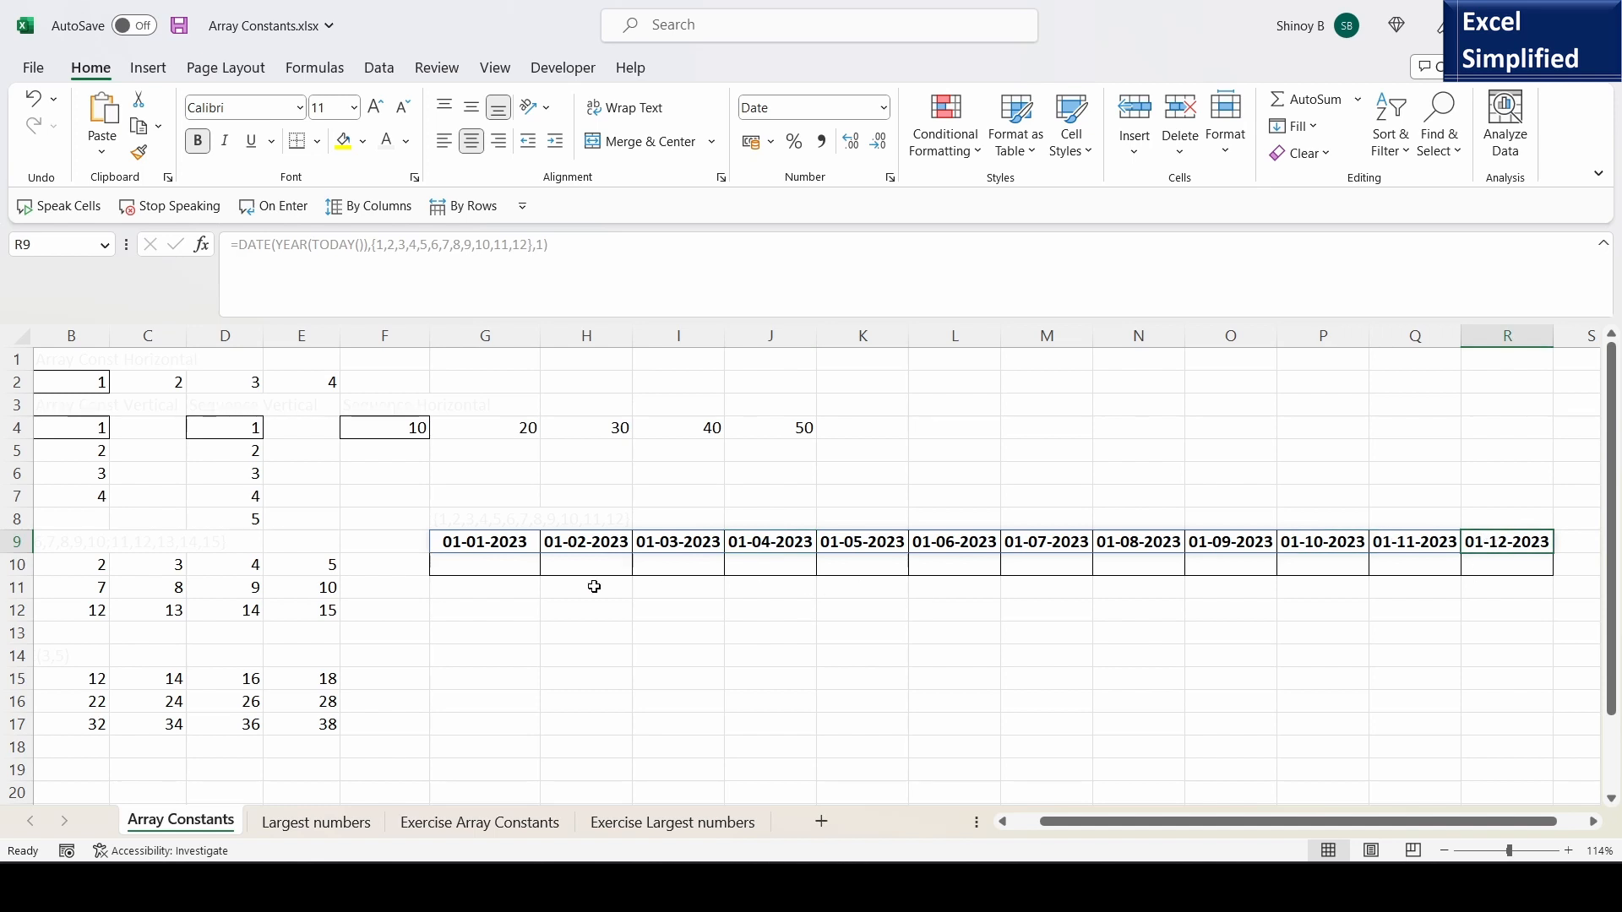
- Wrap the DATE formula in G9 in a TEXT function with the format "mmm-yyyy" to turn the dates into month headings
left_click(494, 544)
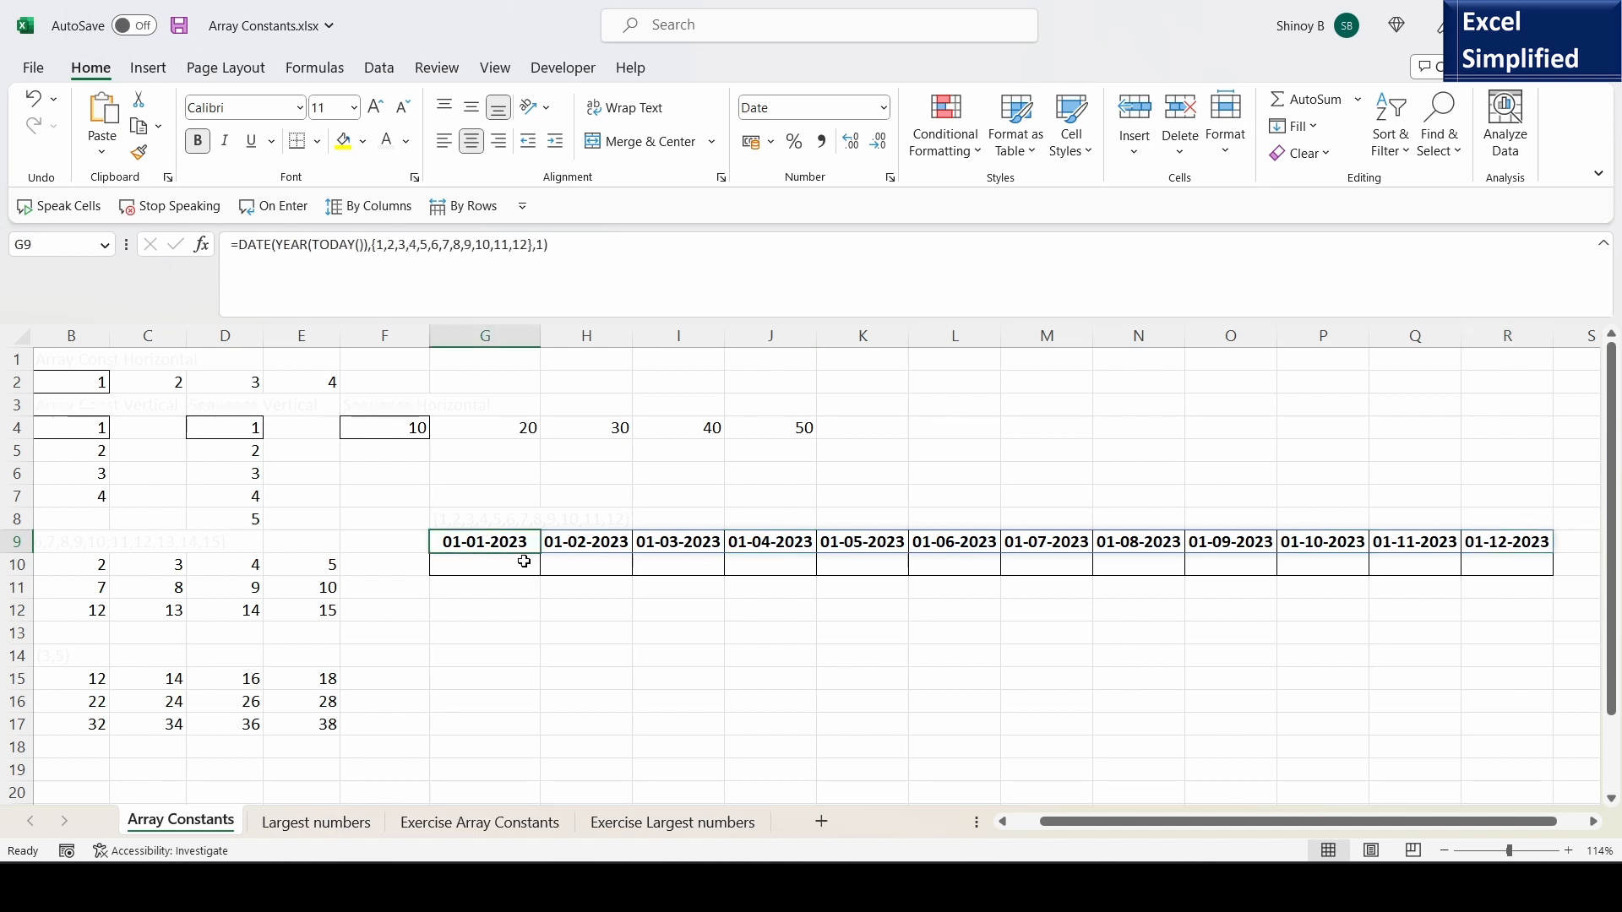
key("F2")
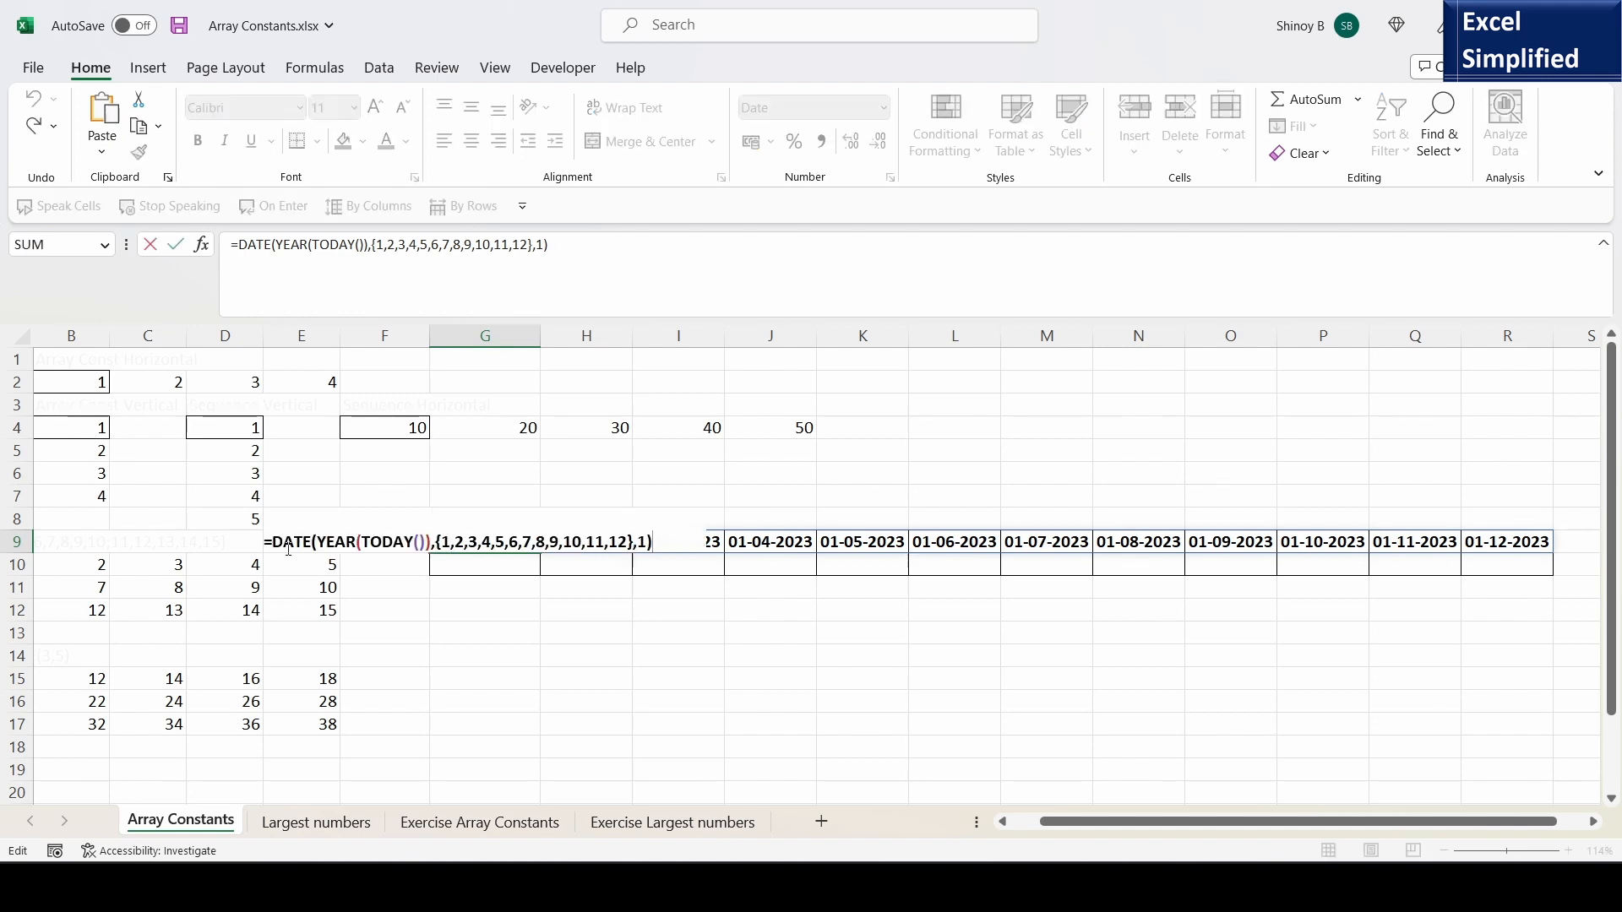
left_click(269, 543)
type("TEXT")
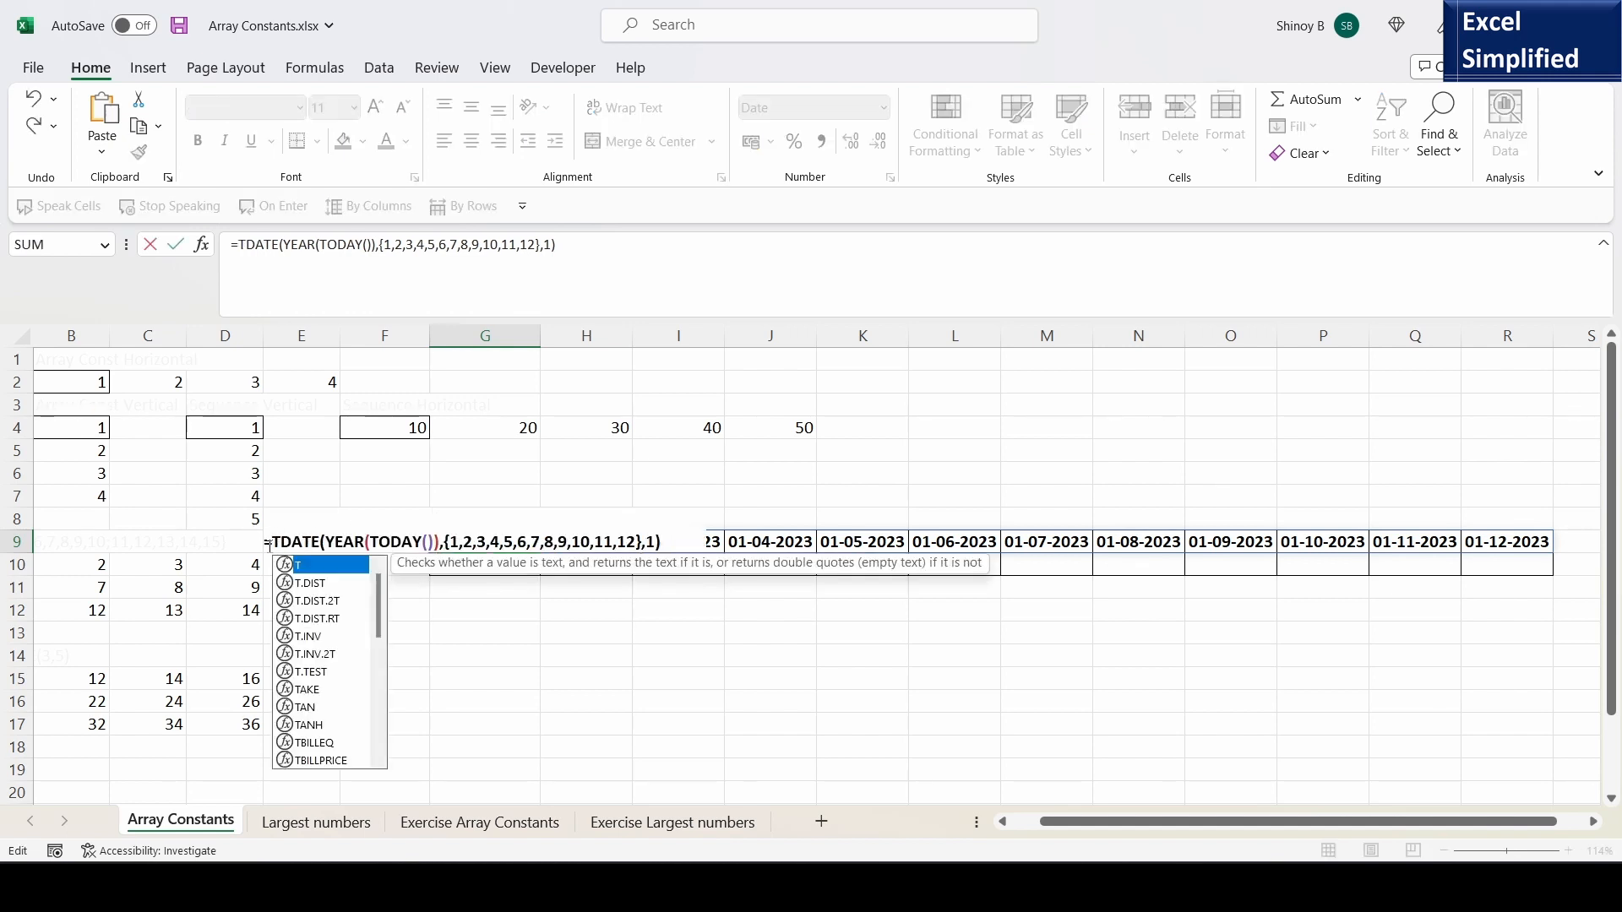
type("(")
left_click(695, 544)
type(",")
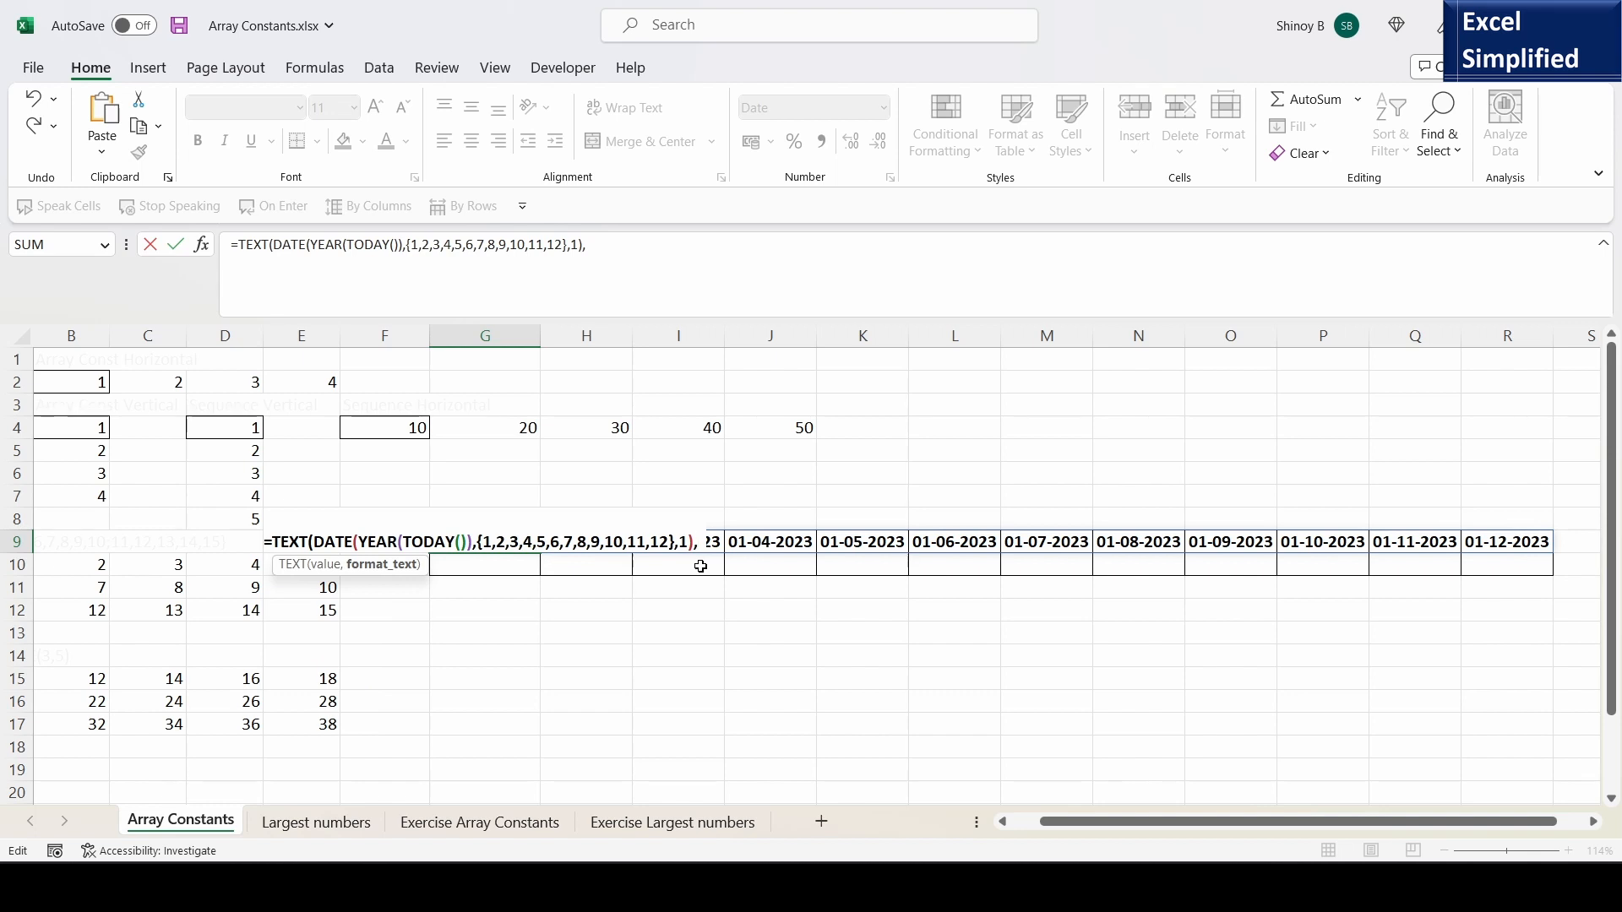
type("\"mmm-")
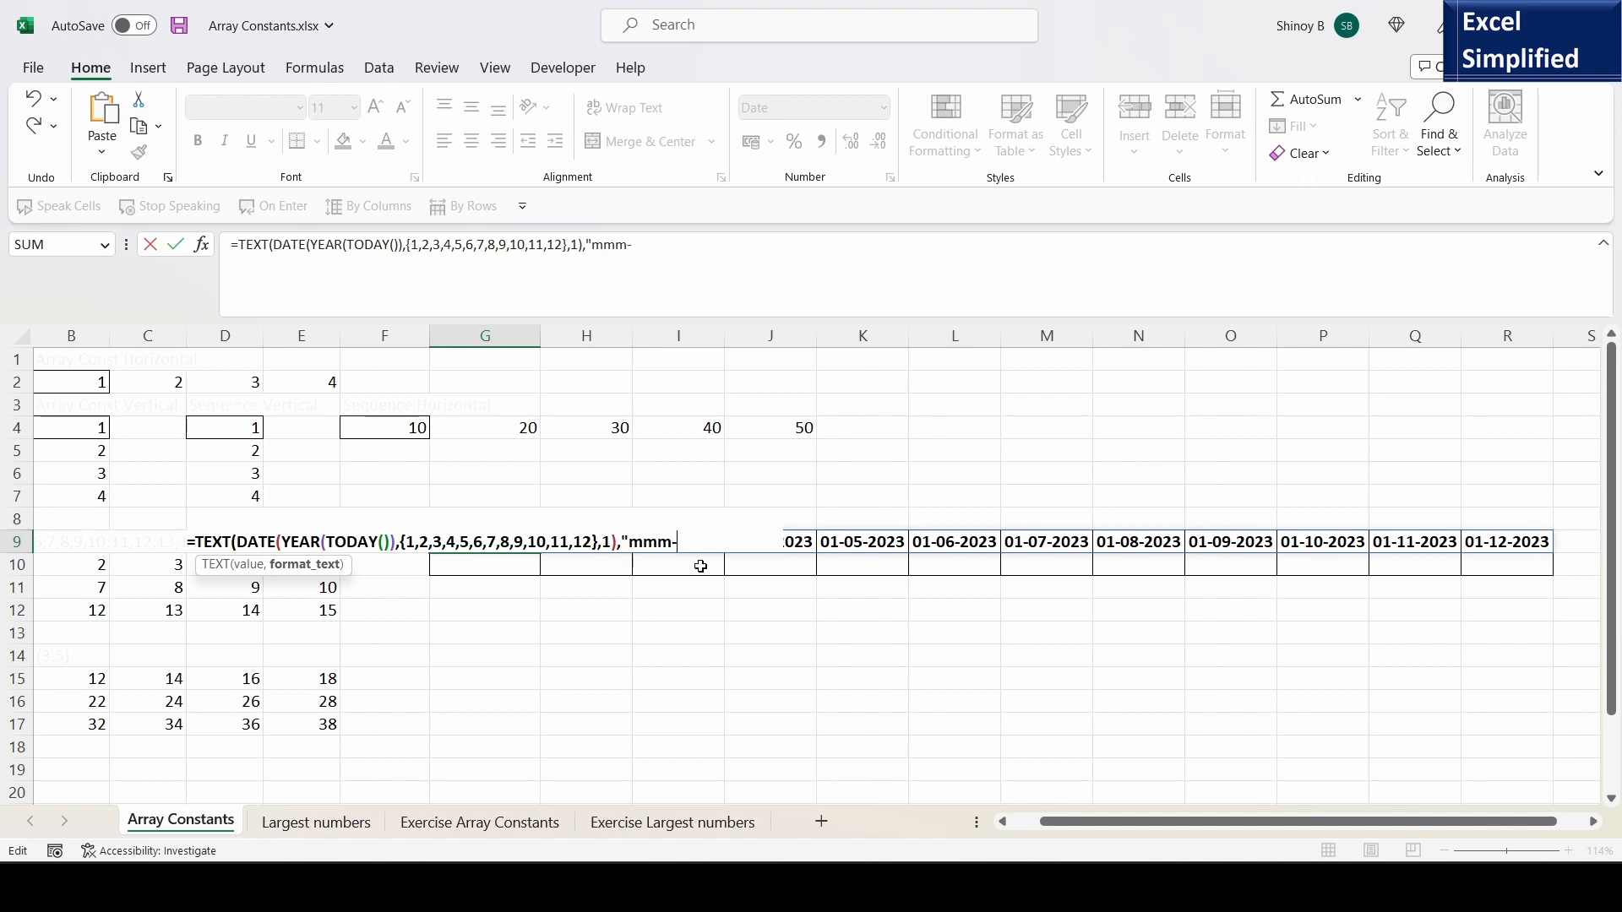
type("yyyy\")")
key("Return")
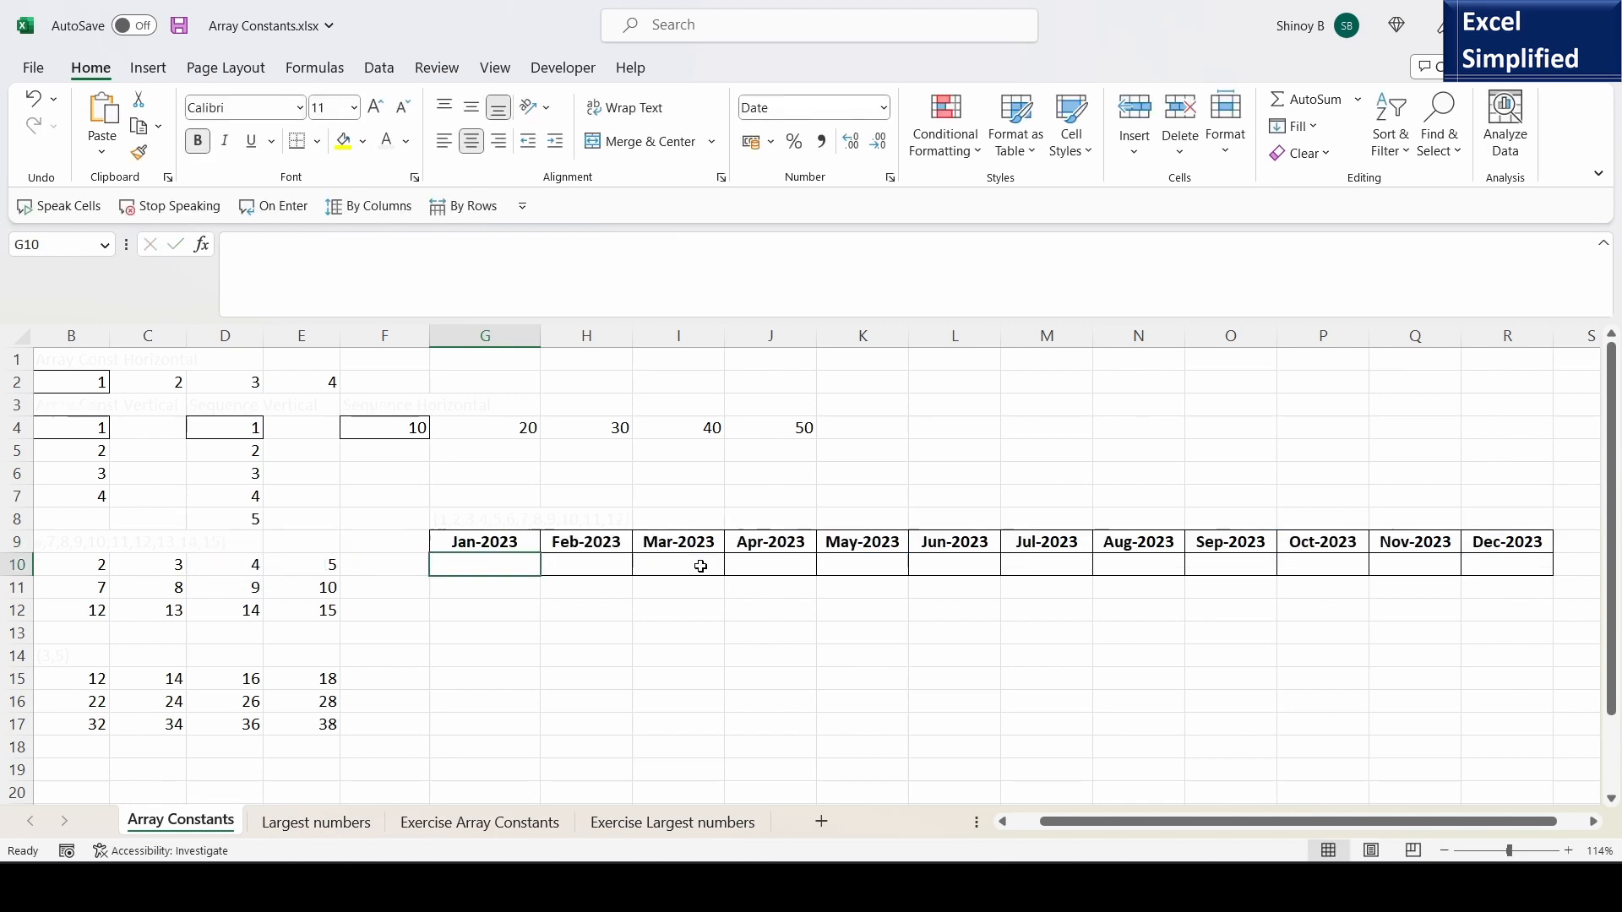
- Examine the month headings spilled from G9 through R9 and the TEXT formula behind them
left_click(461, 543)
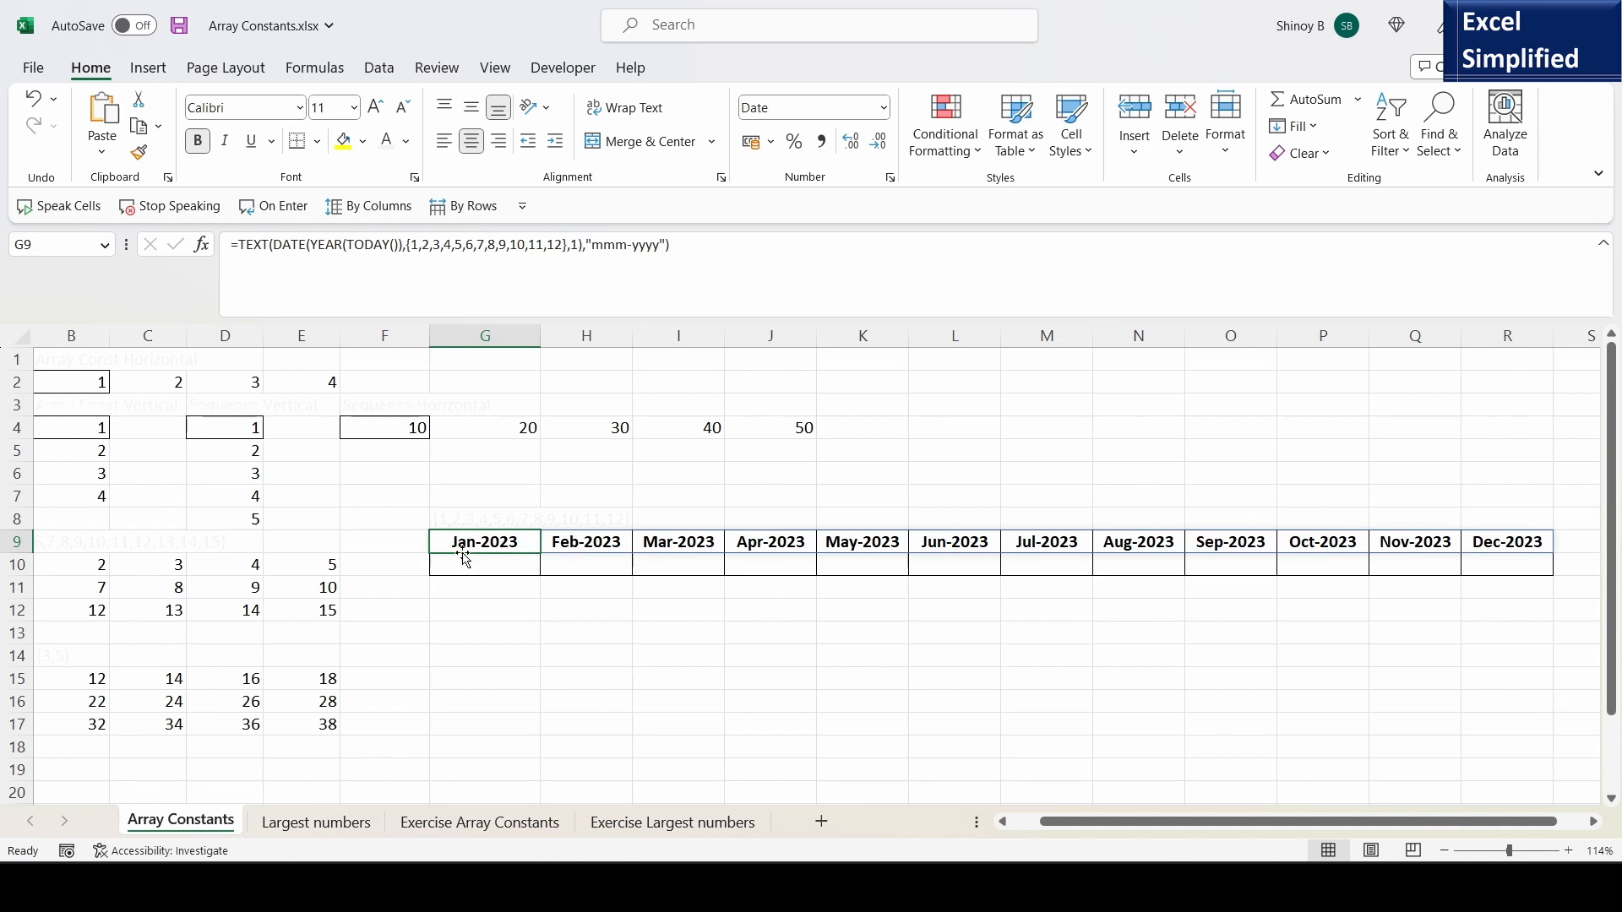
left_click(589, 548)
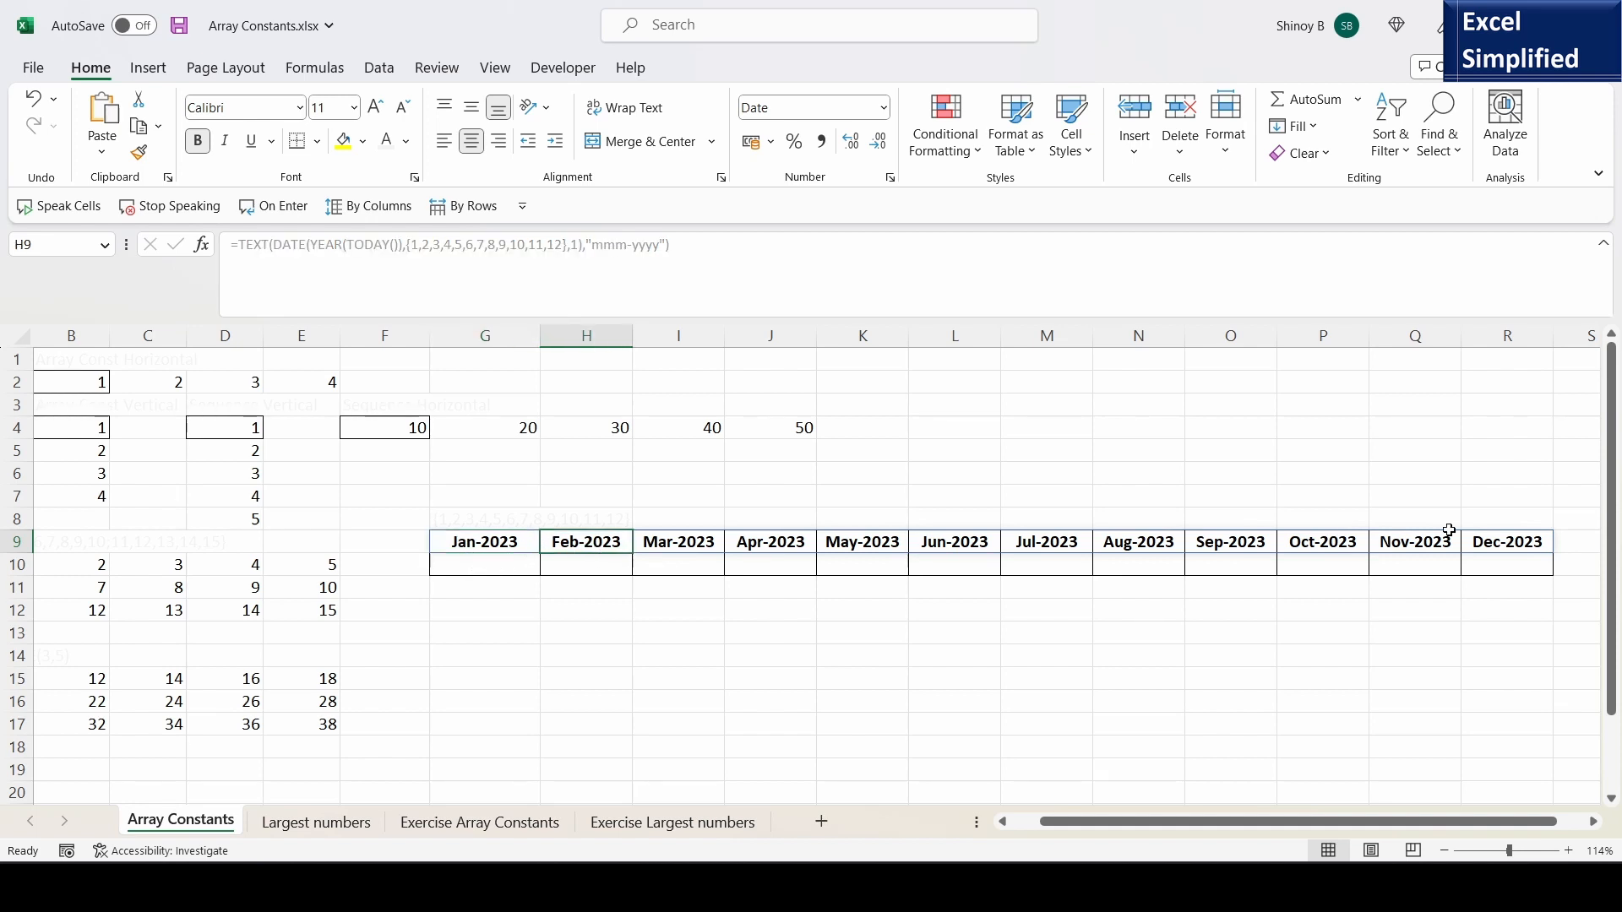
left_click(1544, 542)
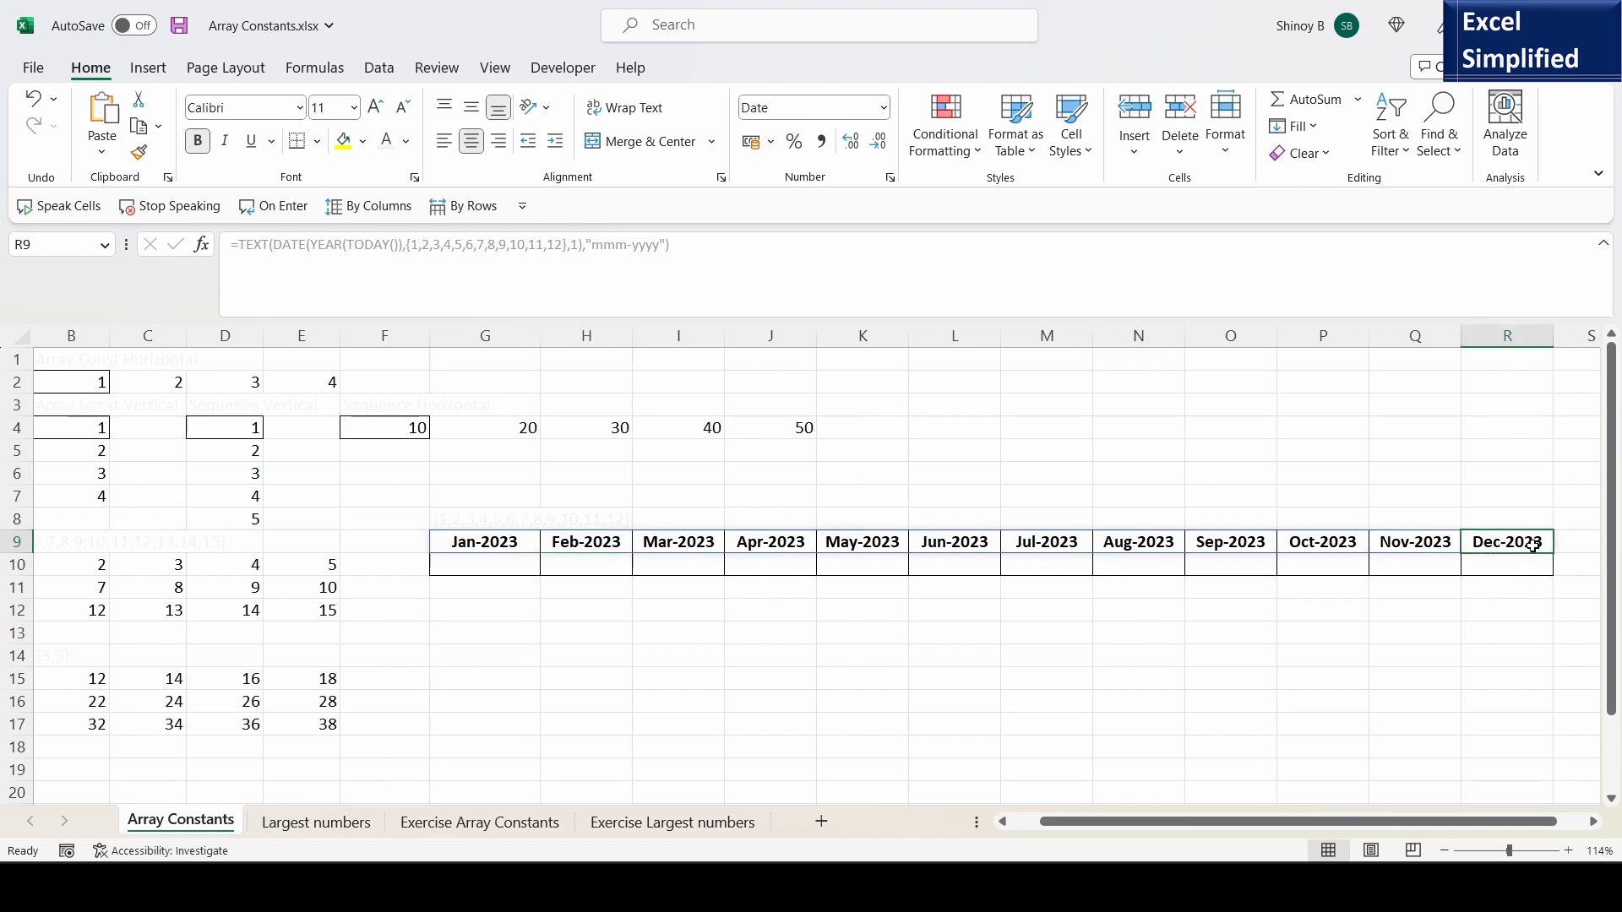
left_click(496, 543)
double_click(515, 558)
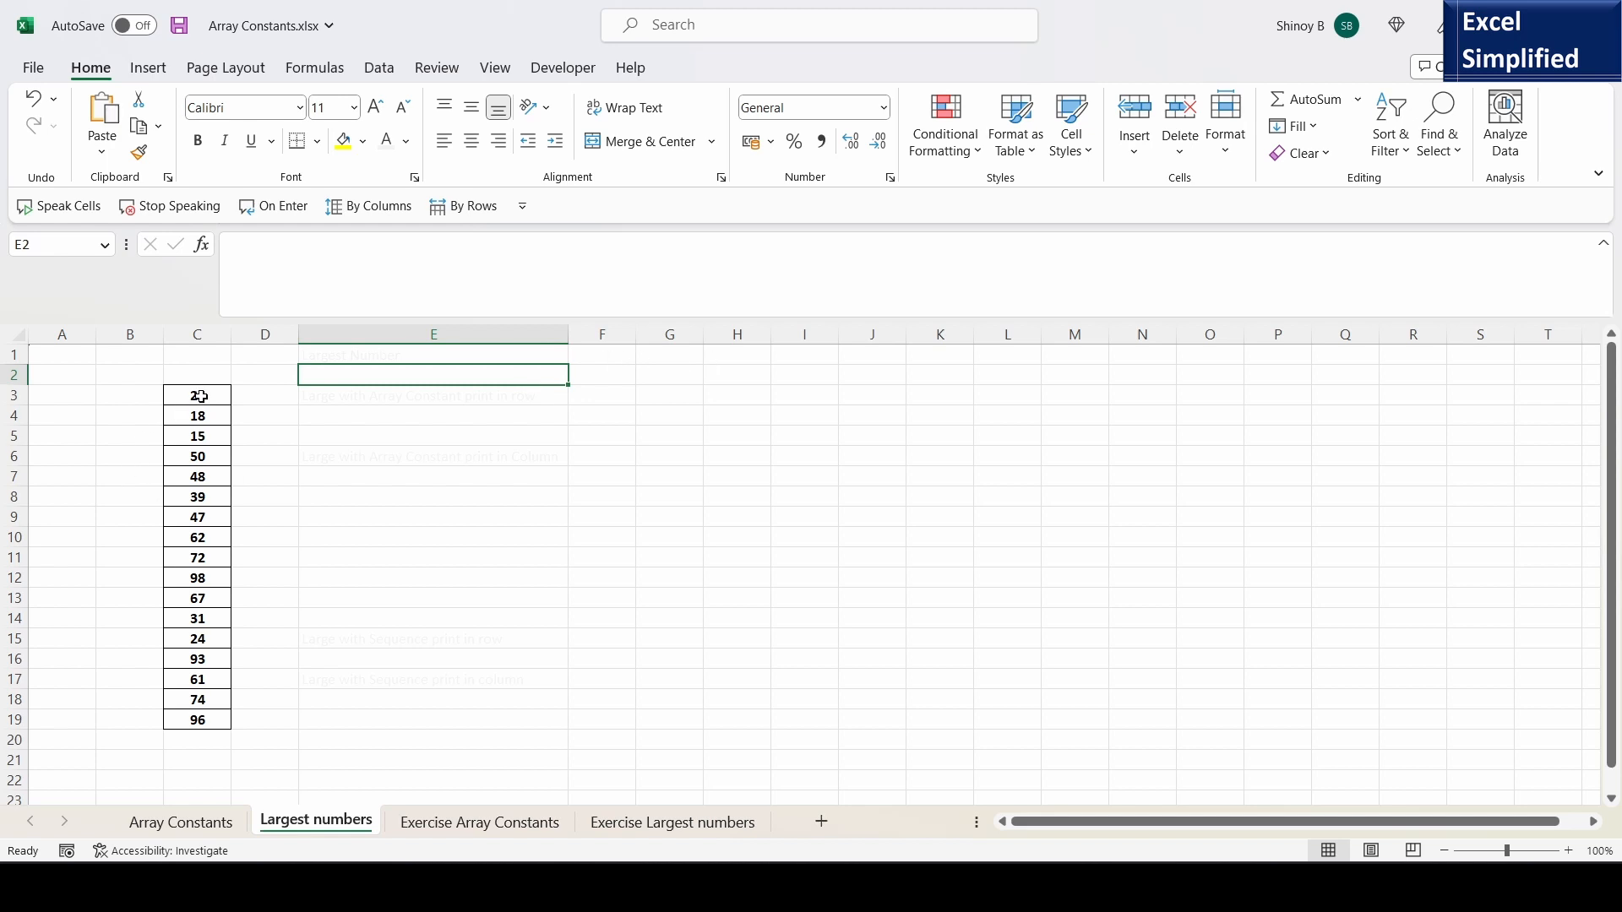
- Enter =LARGE($C$3:$C$19,1) in cell F1 of the Largest numbers sheet to return the largest number in the list
left_click_drag(203, 396, 214, 720)
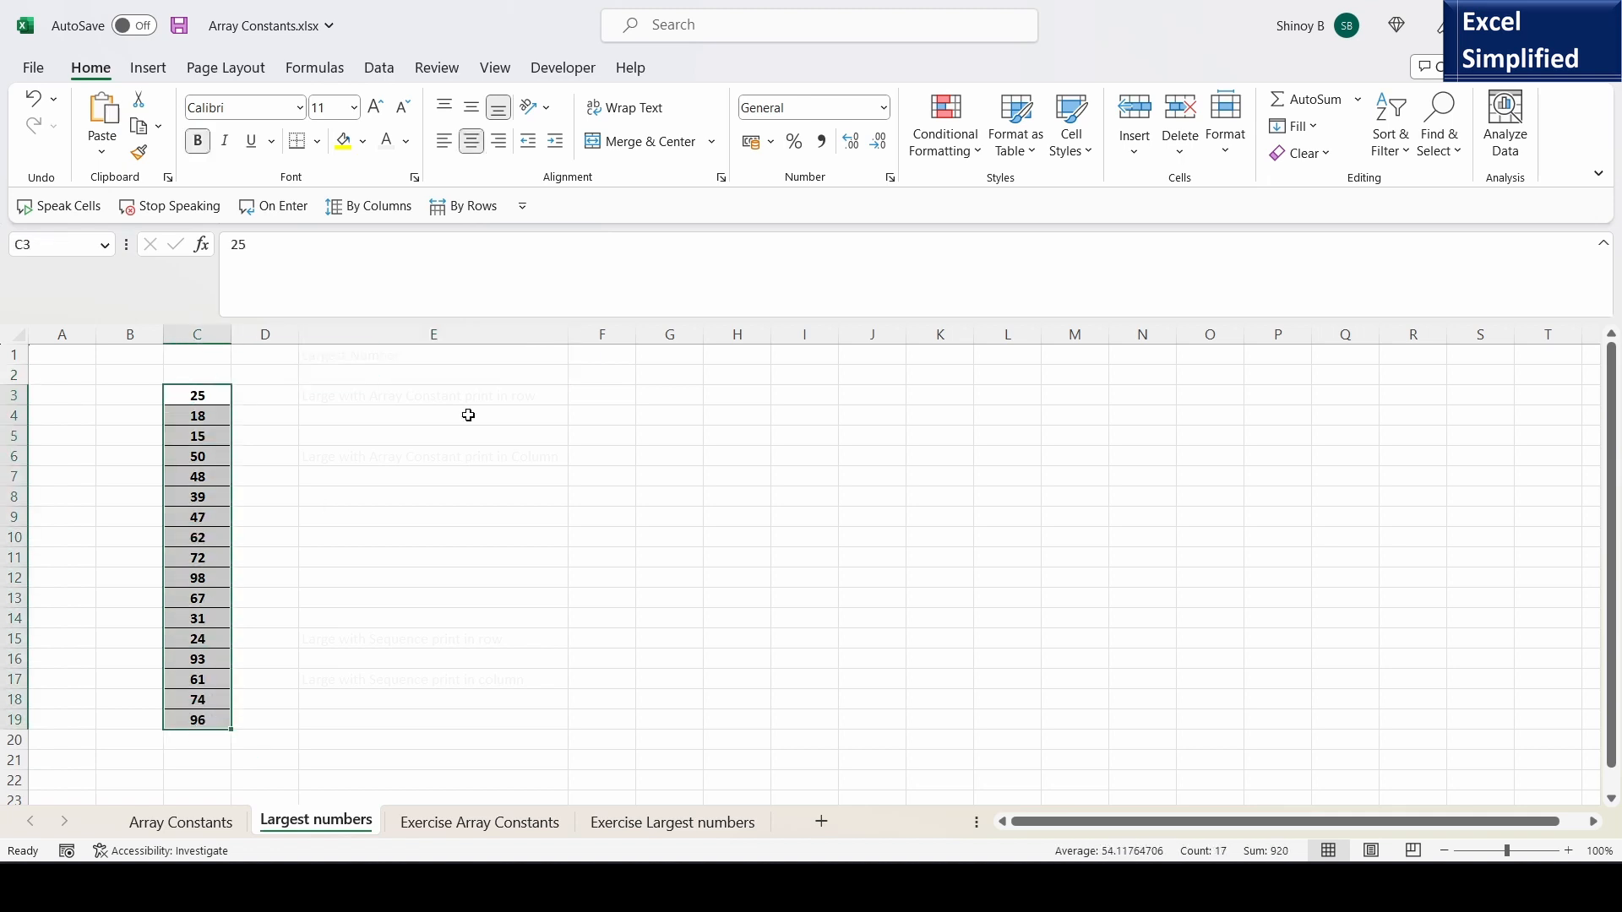
left_click(595, 349)
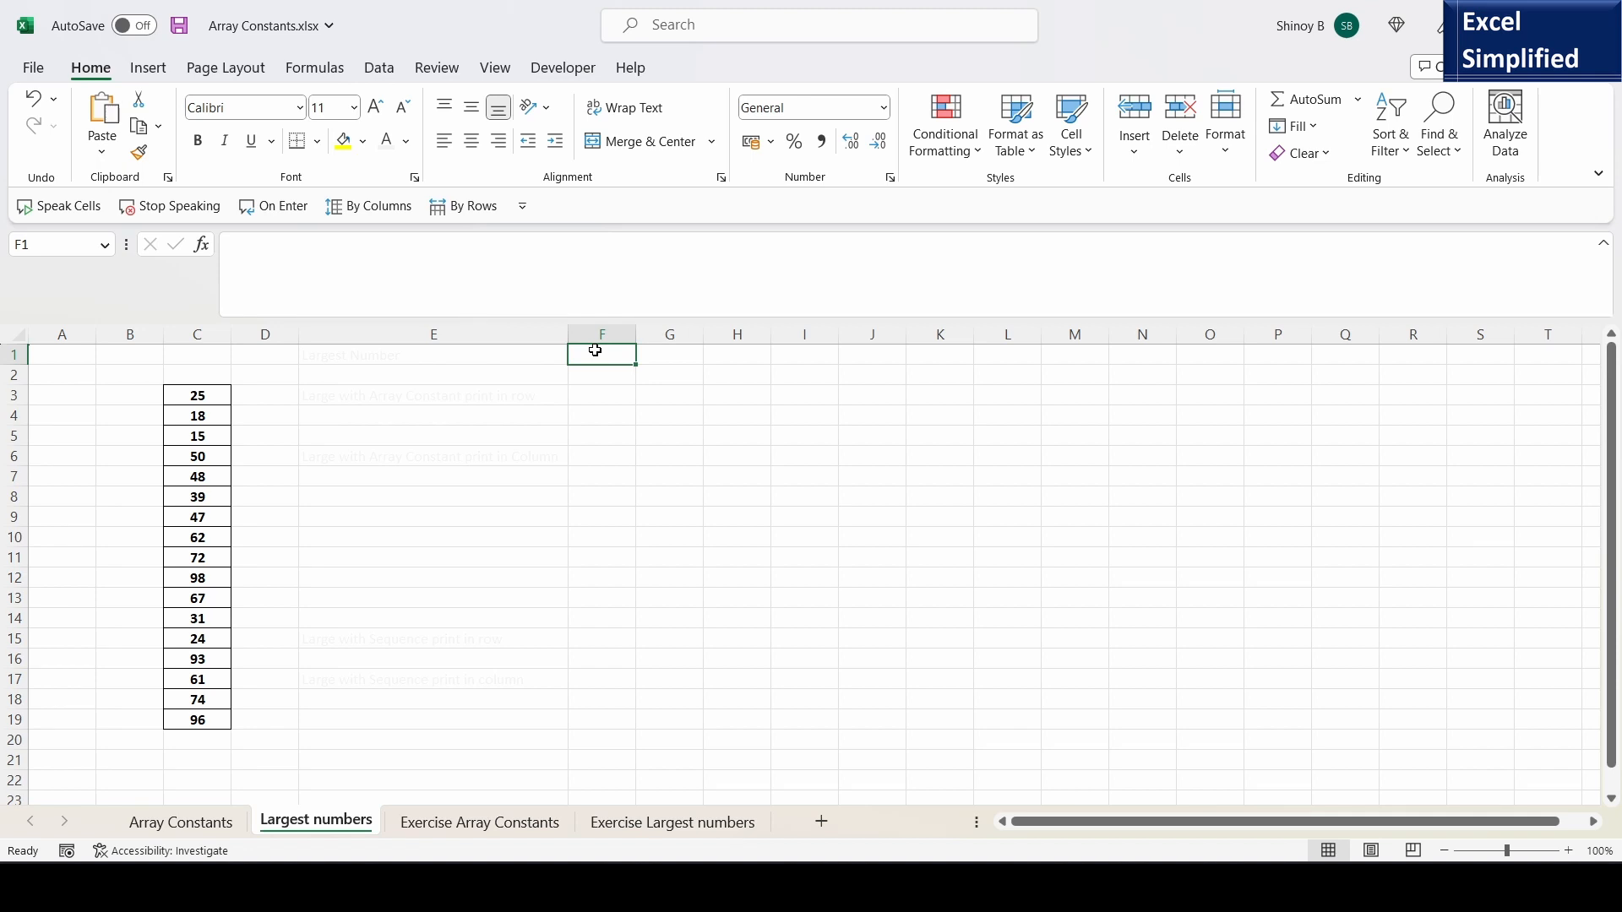
type("=LARGE")
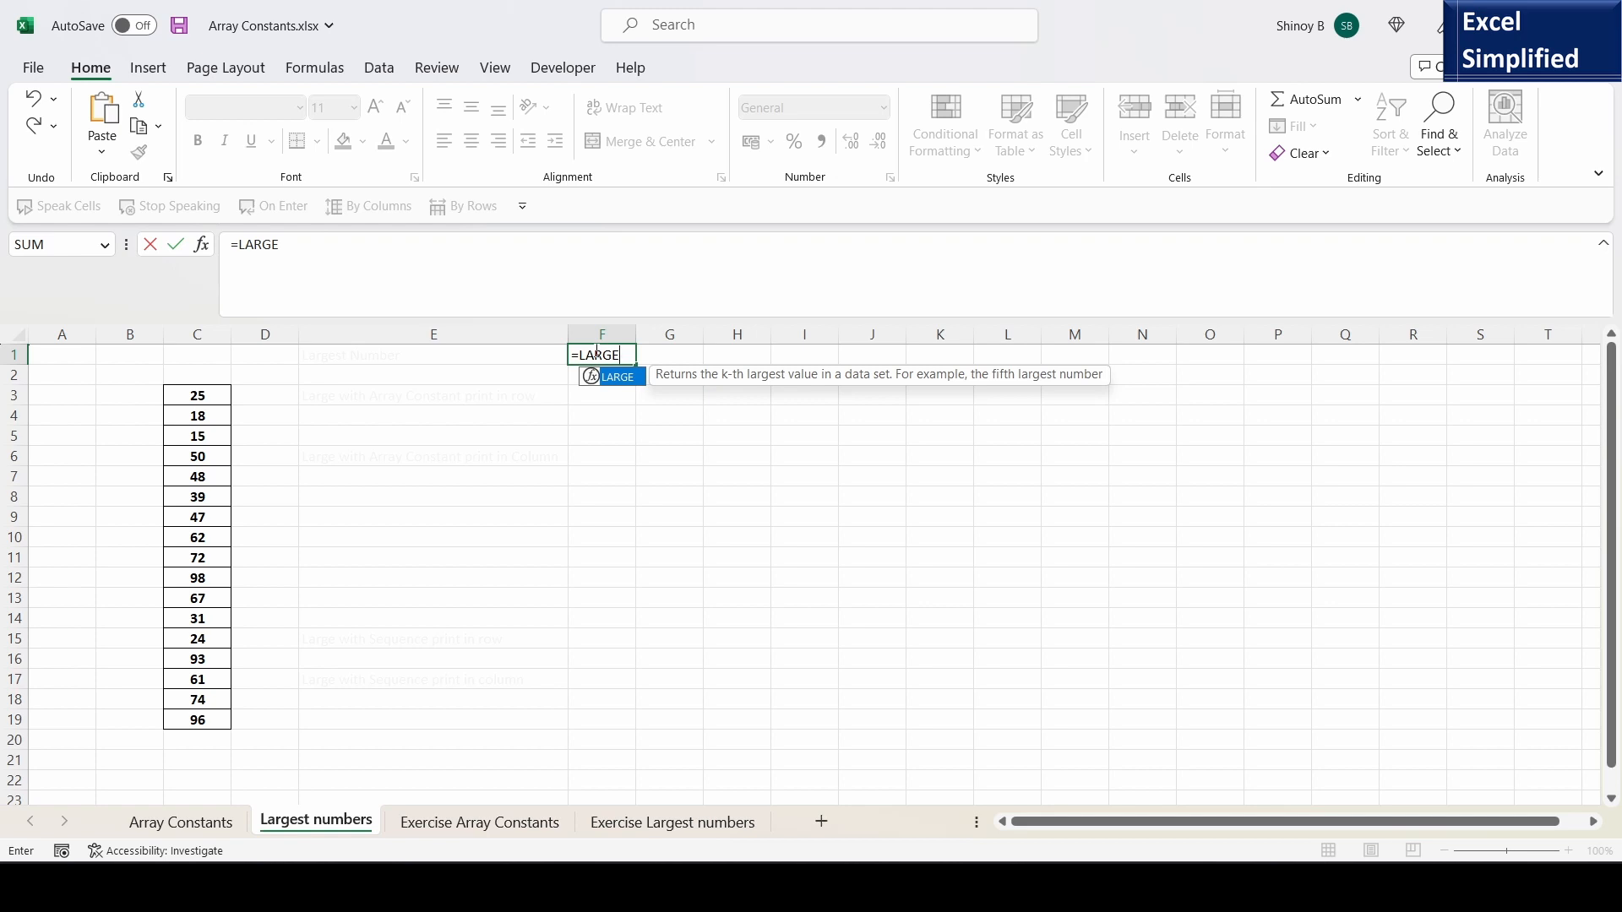
type("(")
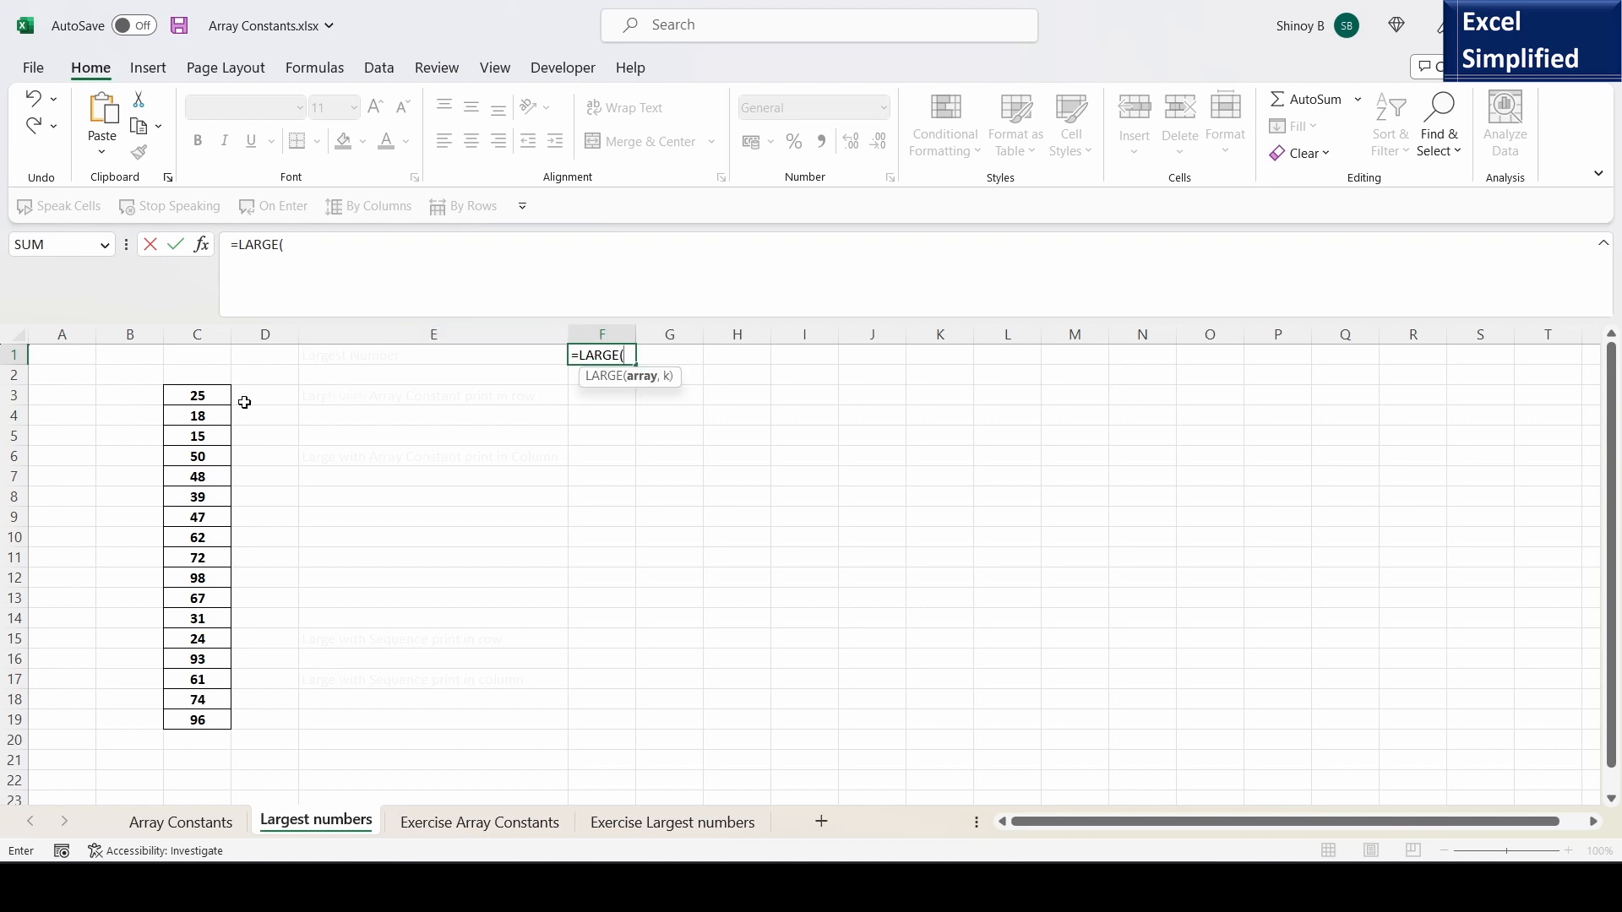
left_click(205, 392)
left_click_drag(205, 391, 200, 717)
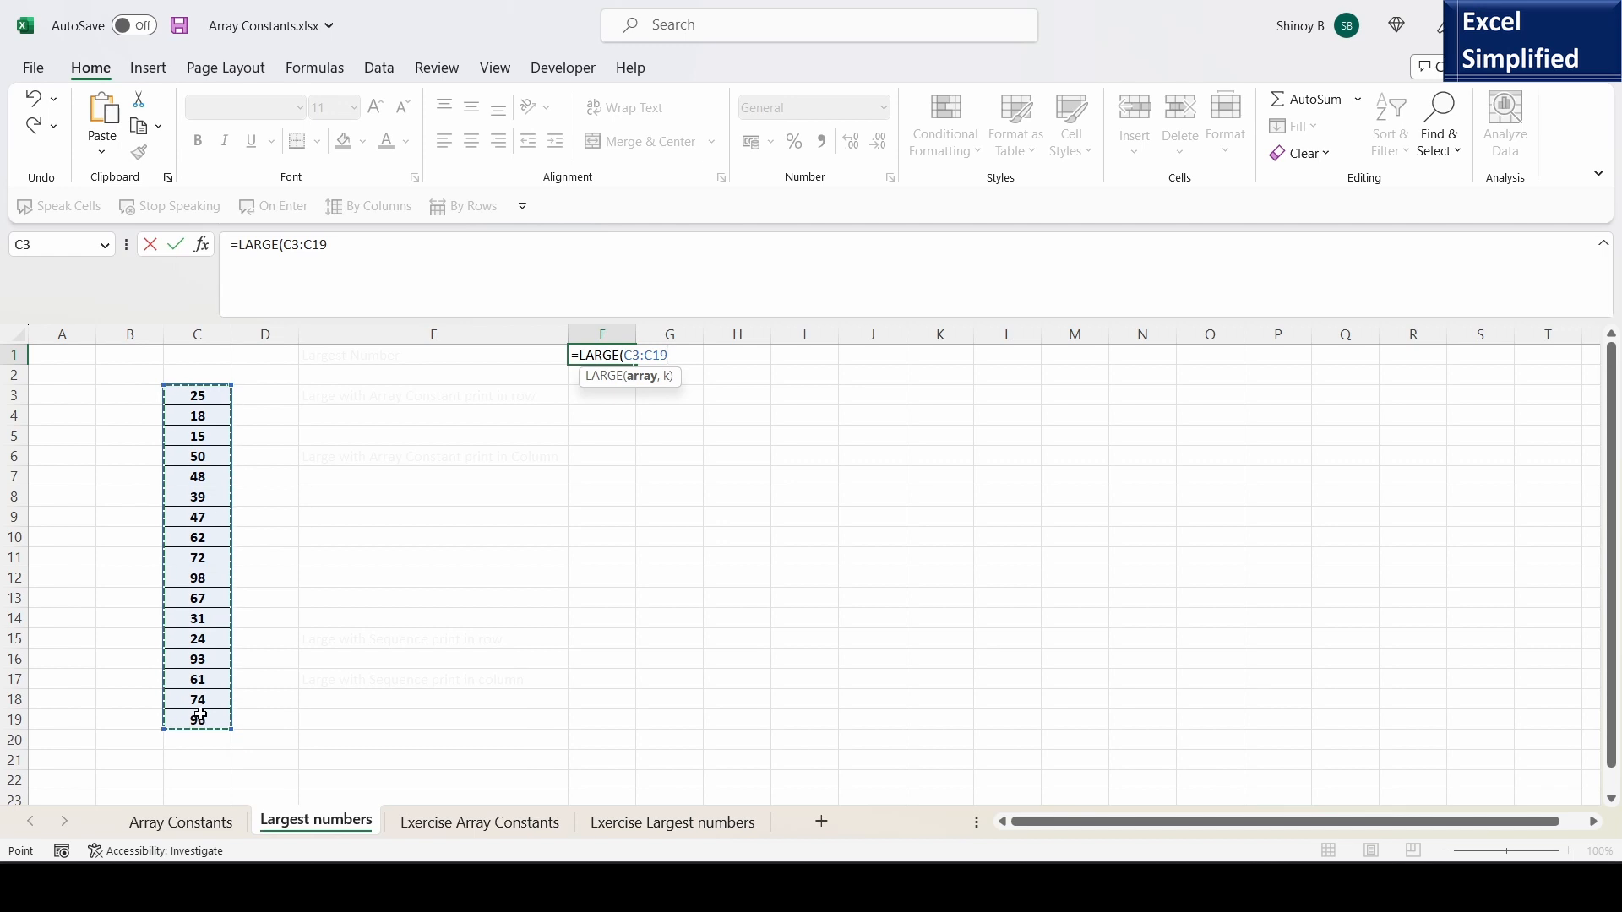
key("F4")
type(",")
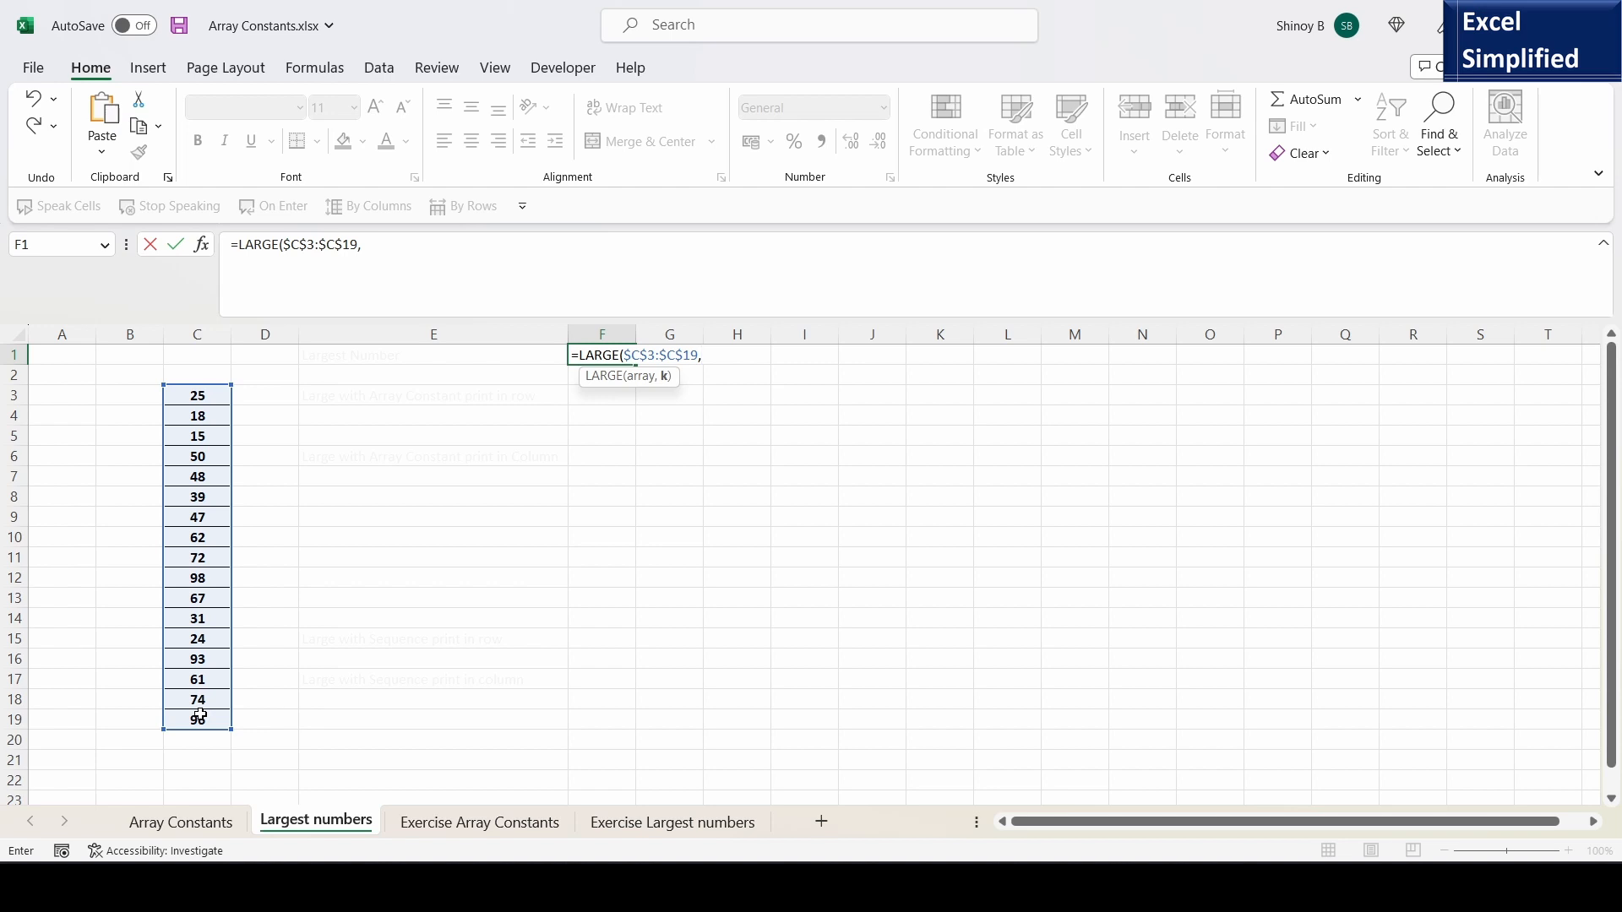
type("1)")
key("Return")
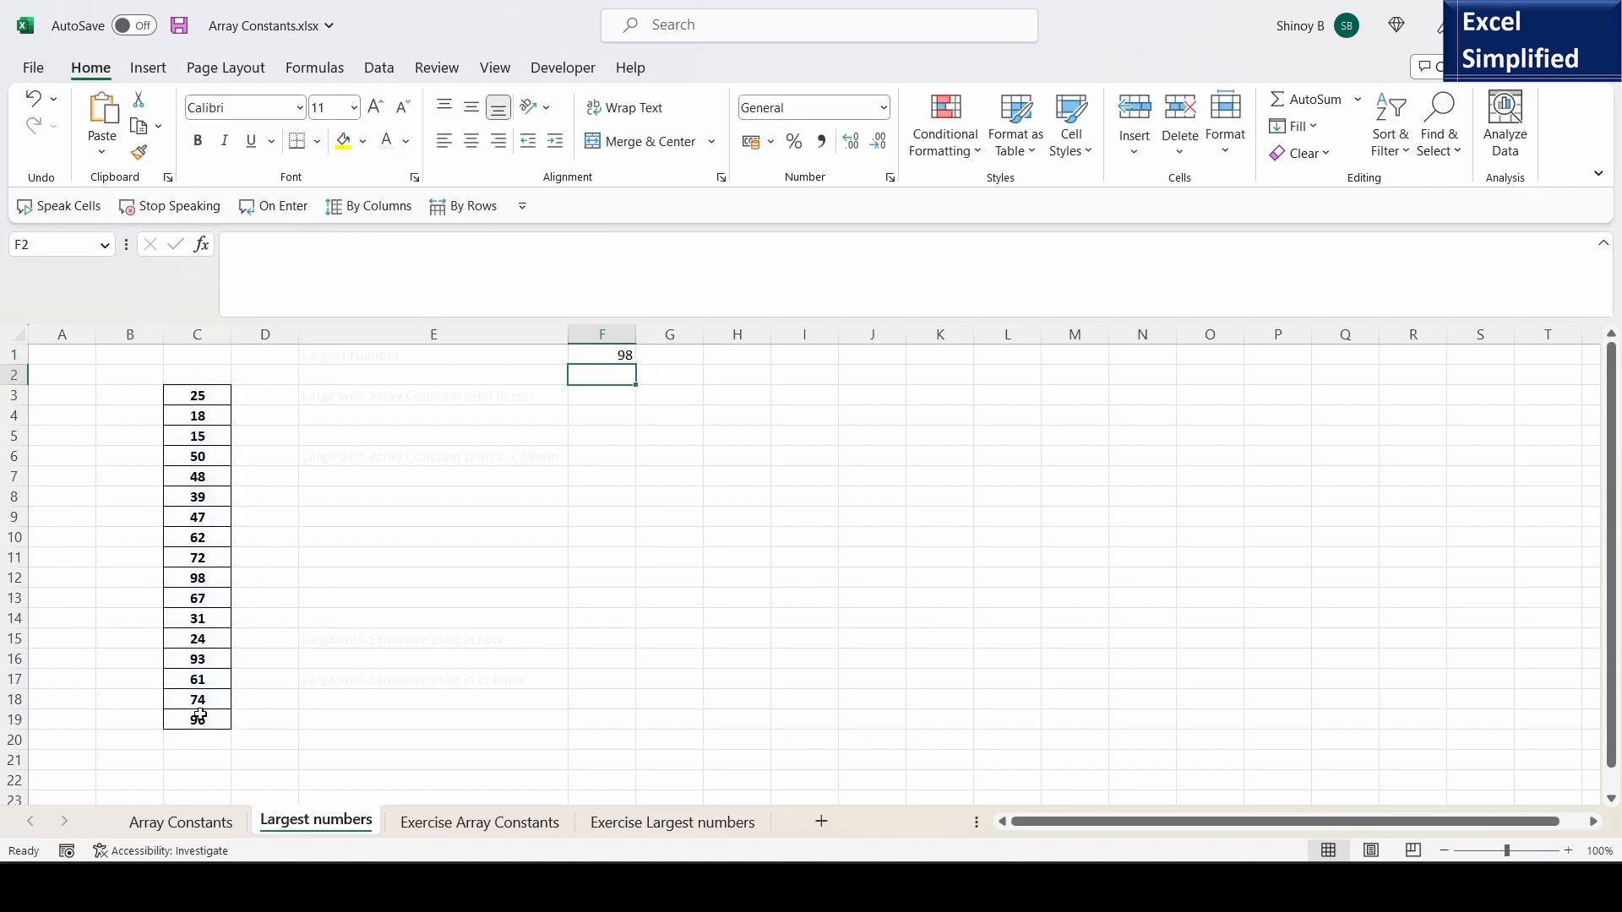
- Set the k argument of F1's LARGE formula to 2 to return the second-largest number in C3:C19
left_click_drag(202, 399, 211, 721)
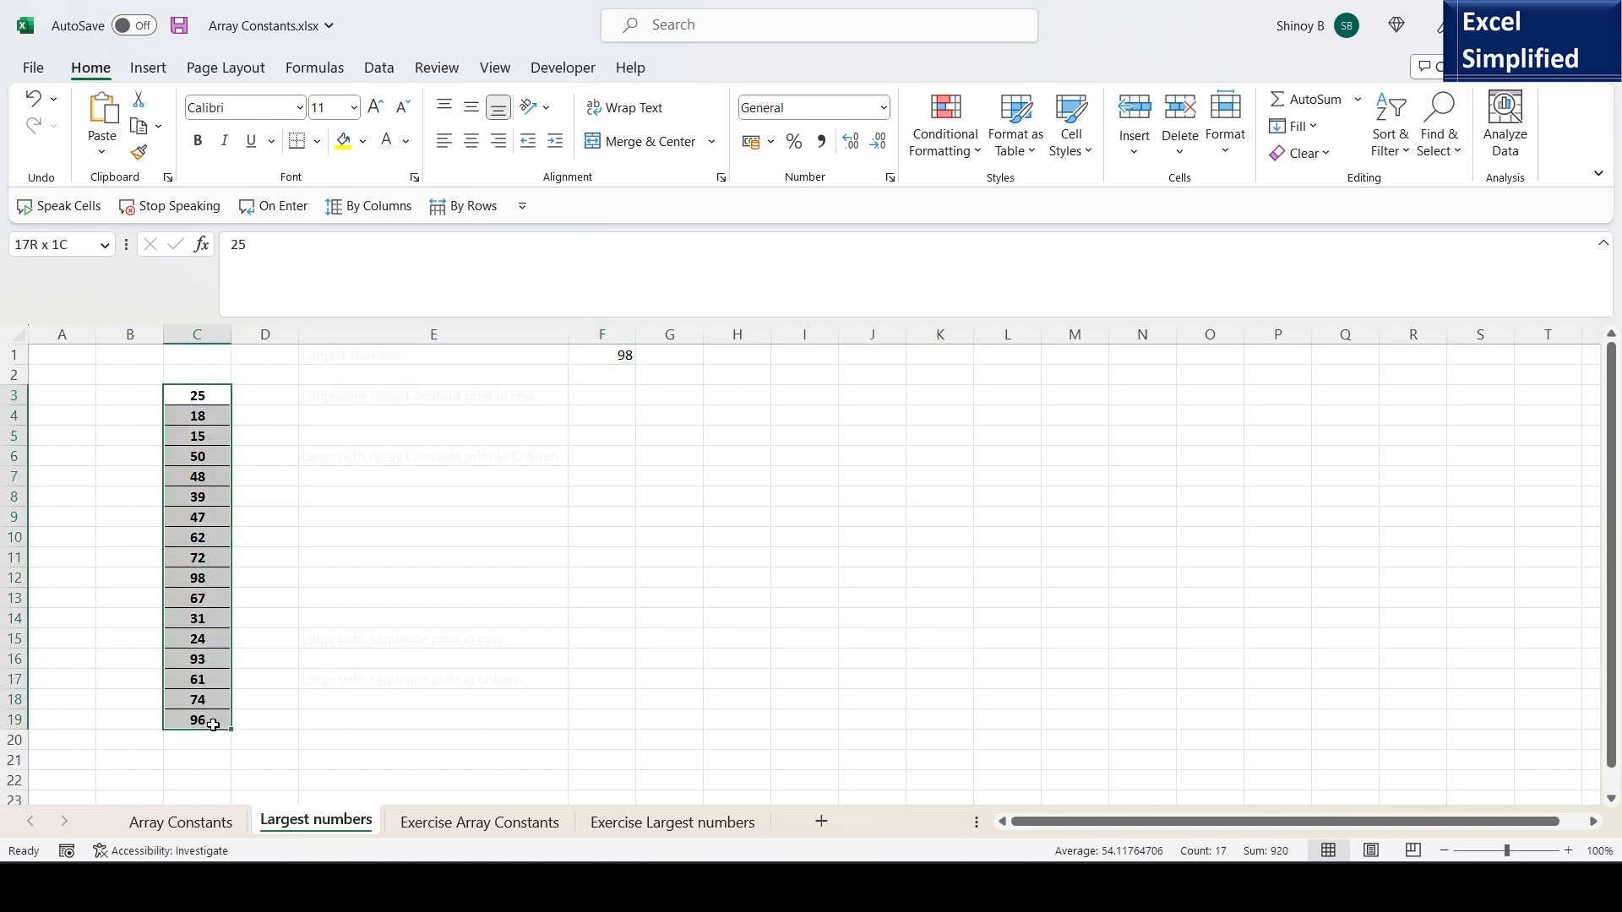
double_click(622, 355)
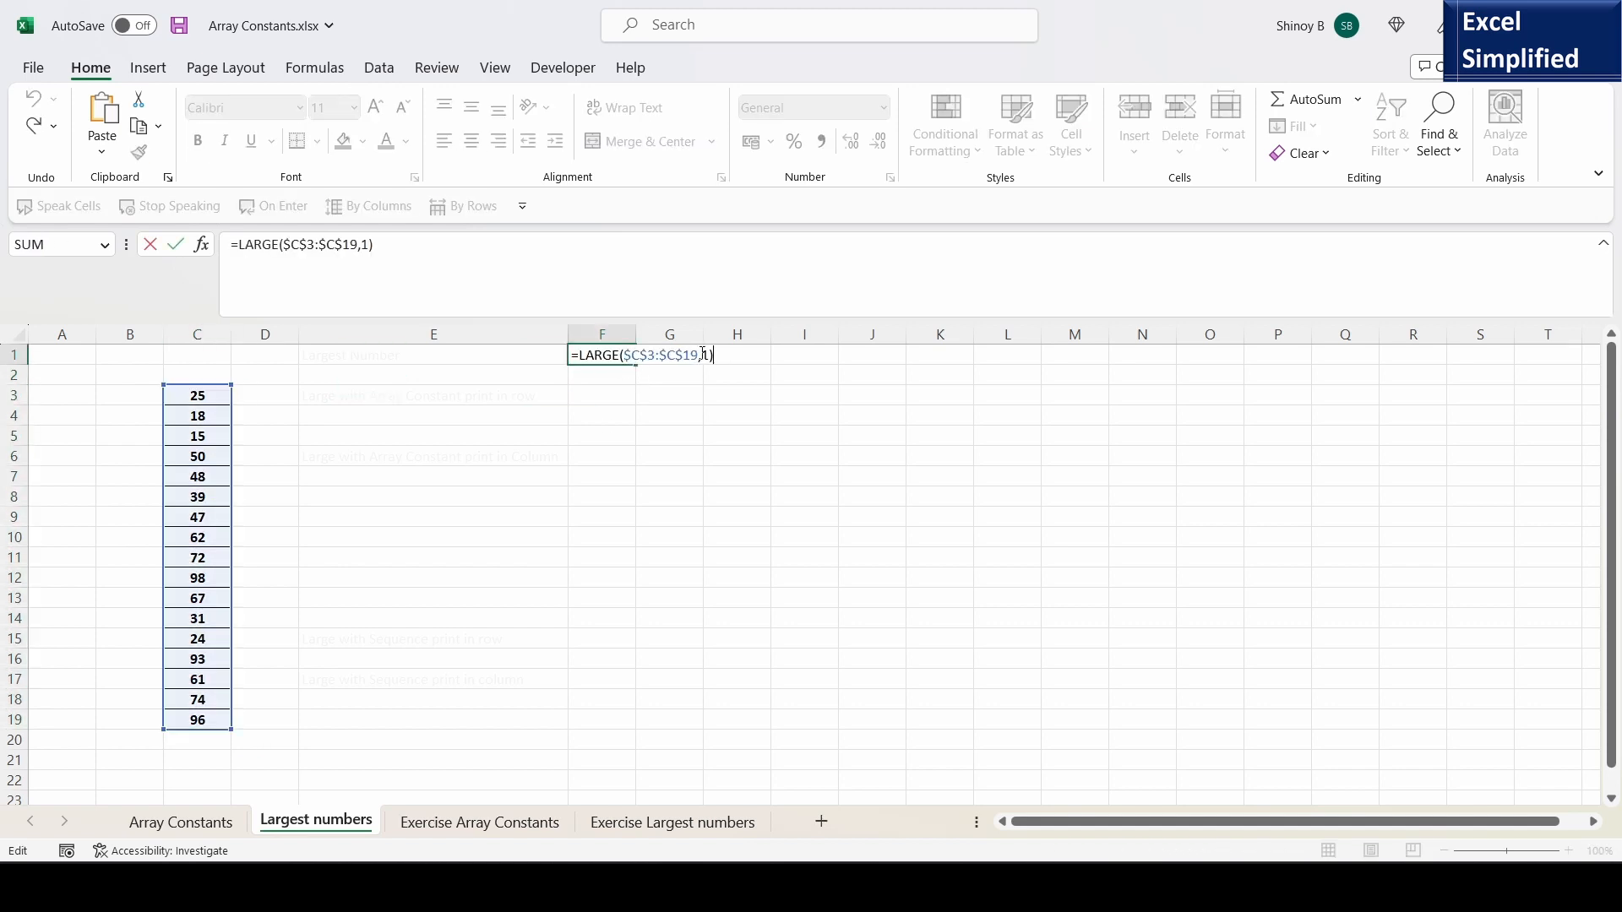
left_click_drag(702, 354, 711, 355)
type("2")
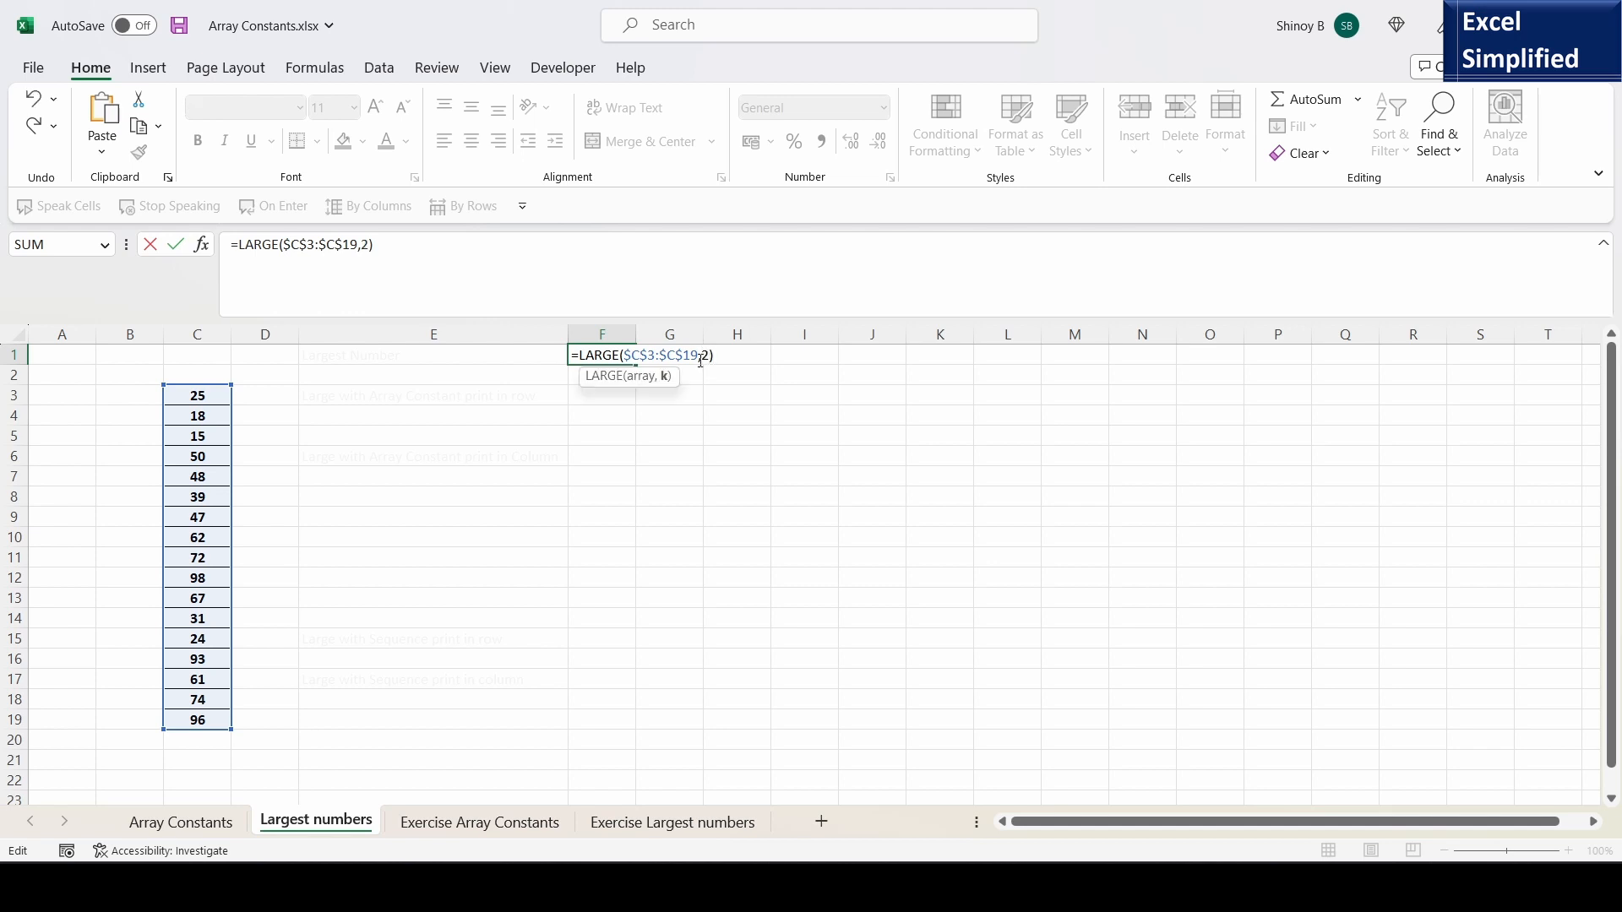
key("Return")
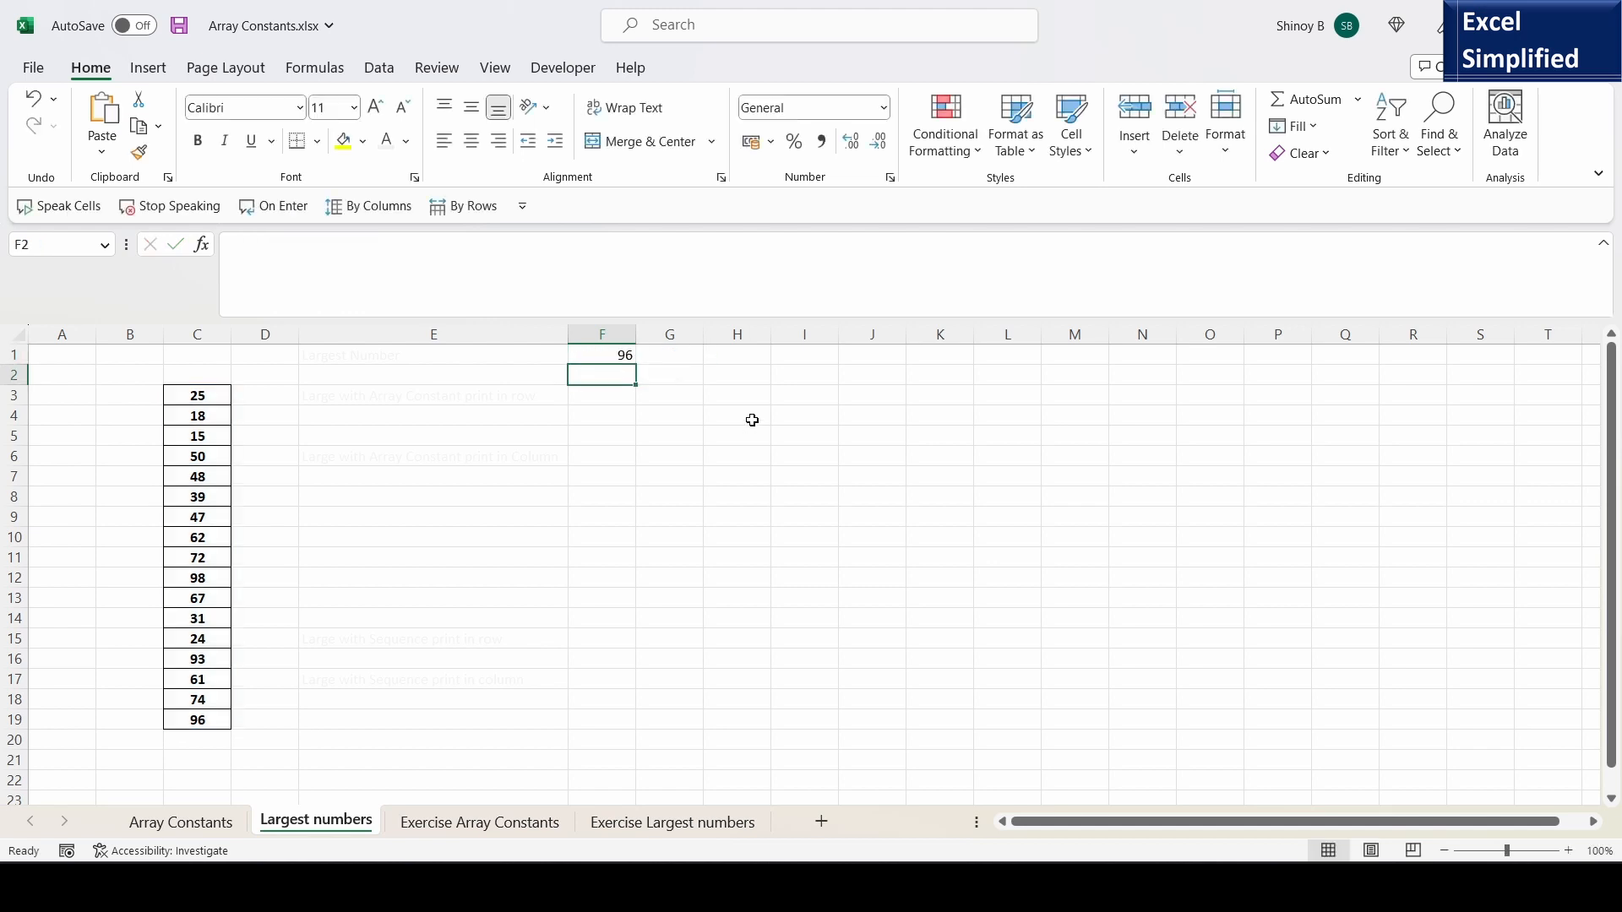
- Set the k argument of F1's LARGE formula to 4 to return the fourth-largest number
left_click(601, 357)
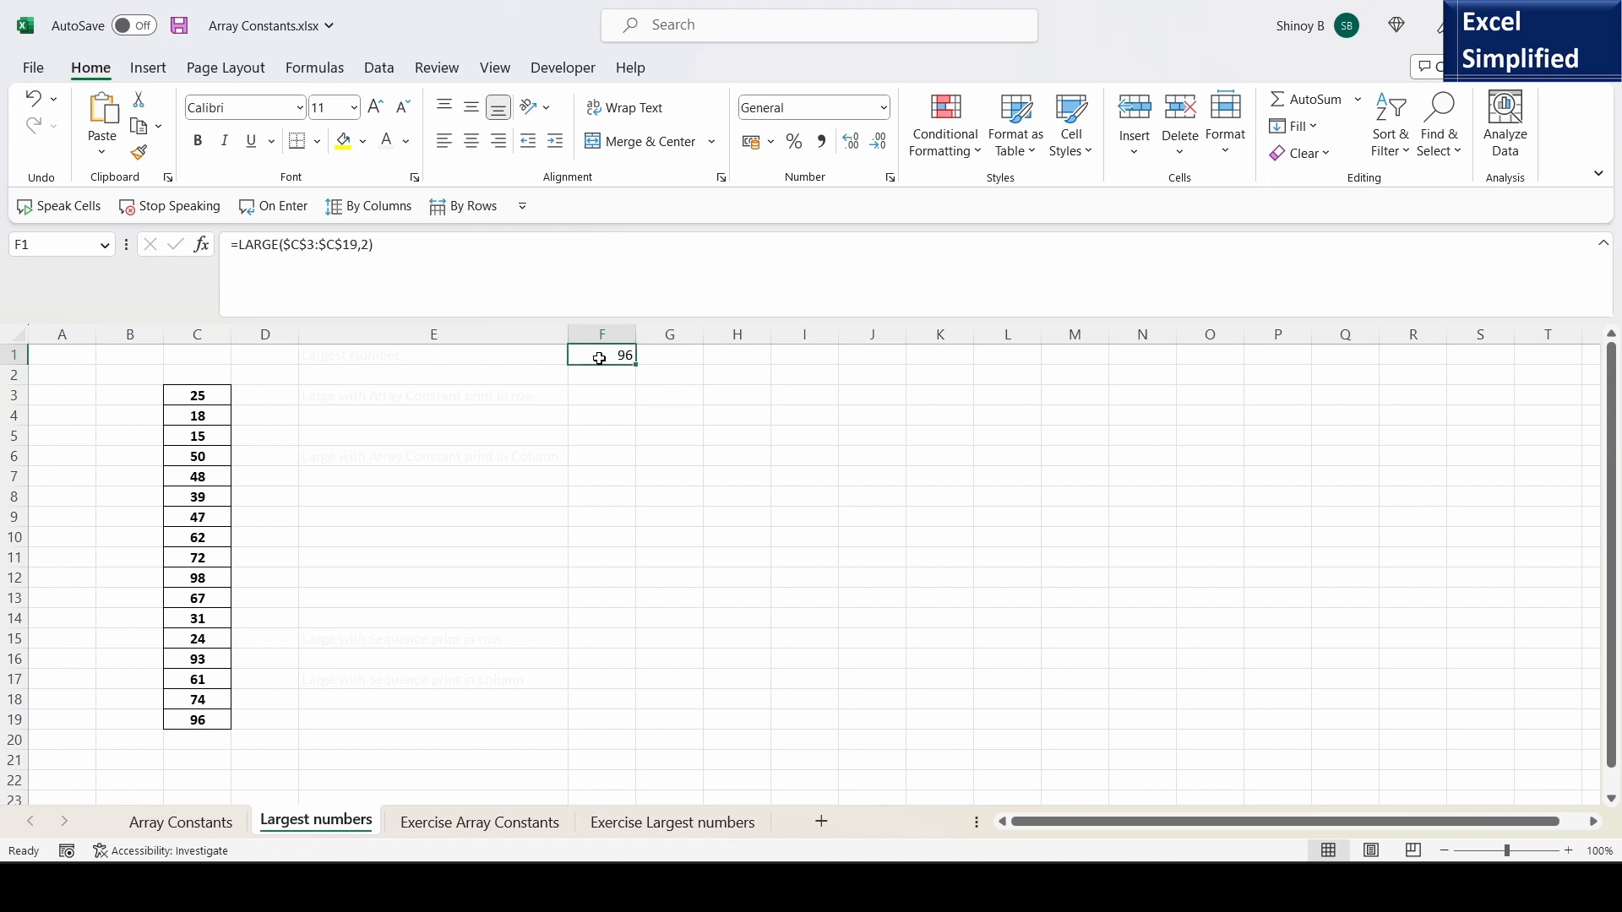
key("F2")
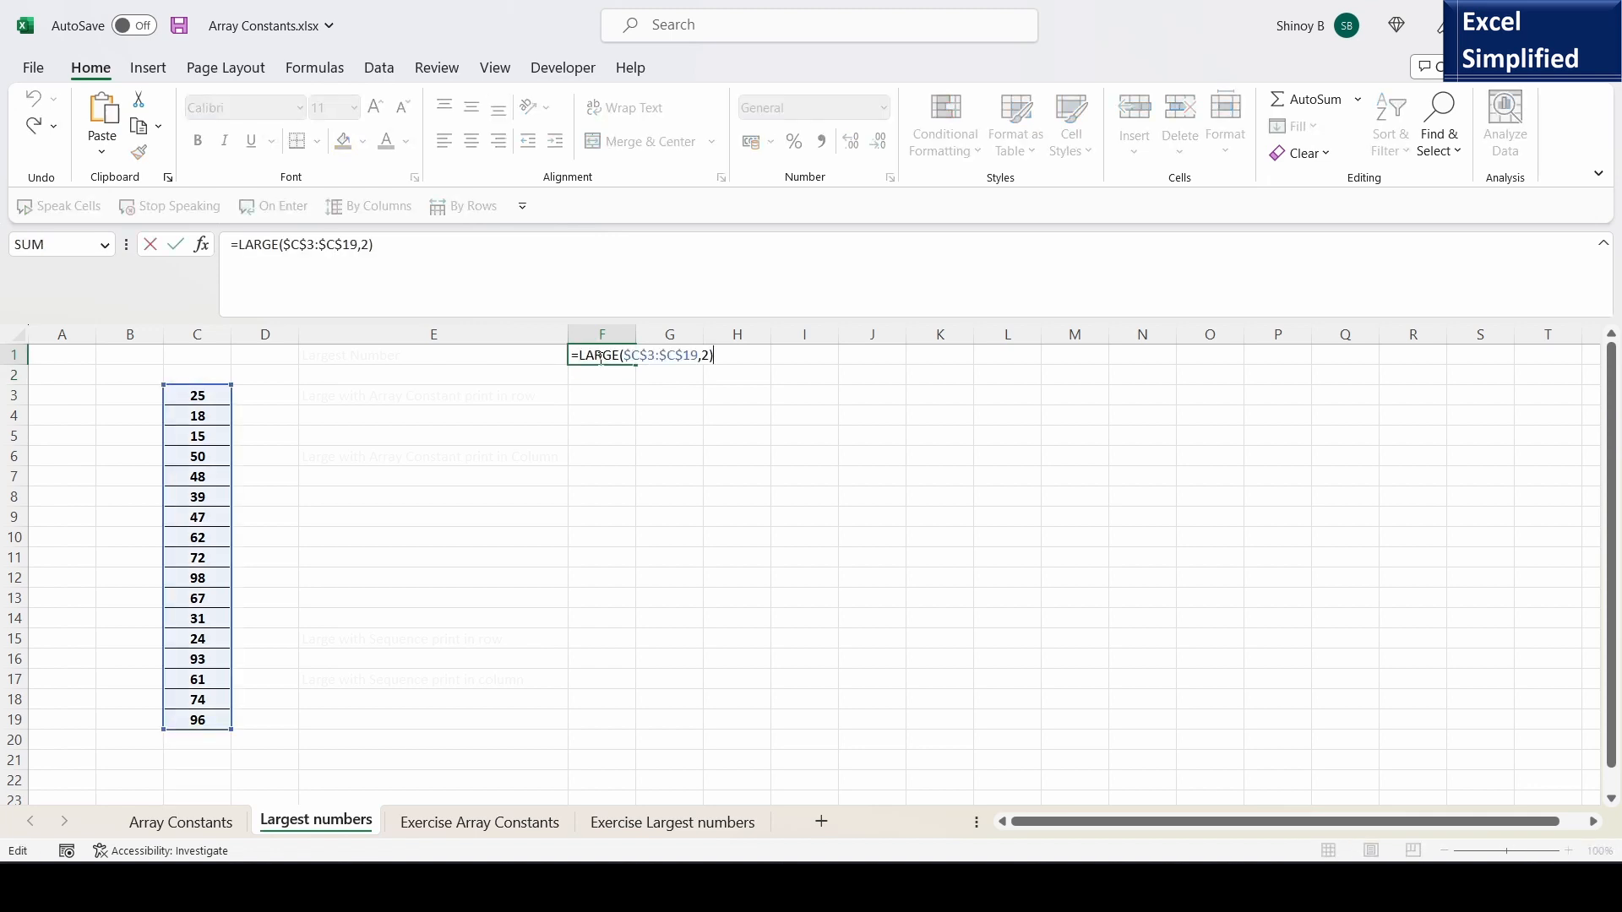
key("BackSpace")
type("4")
key("BackSpace")
key("BackSpace")
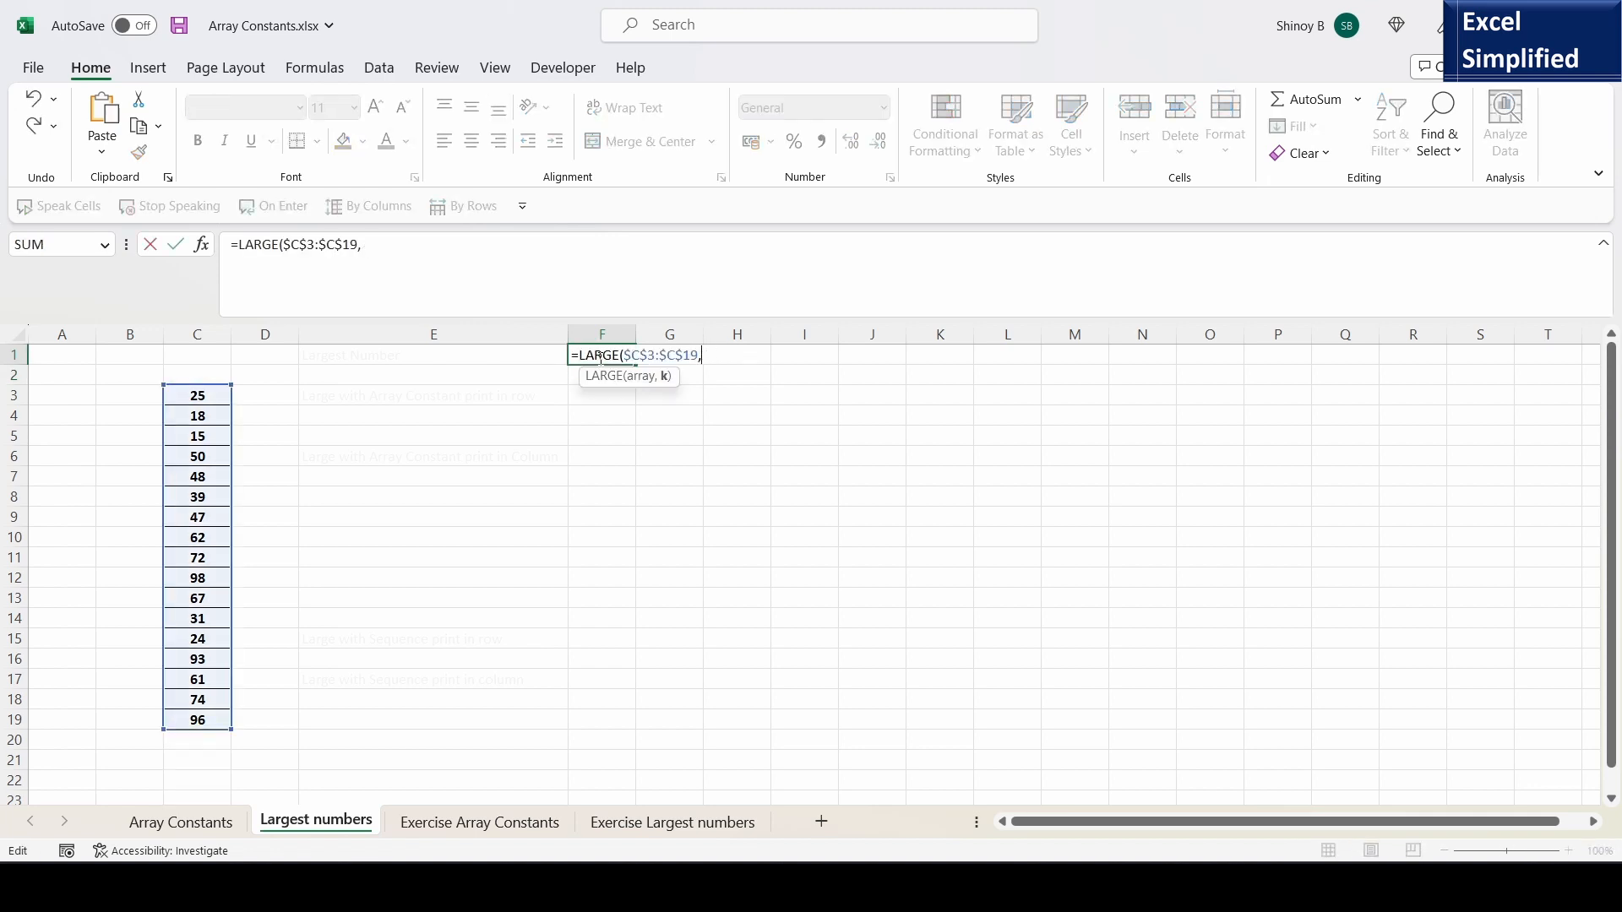
type("4)")
key("Return")
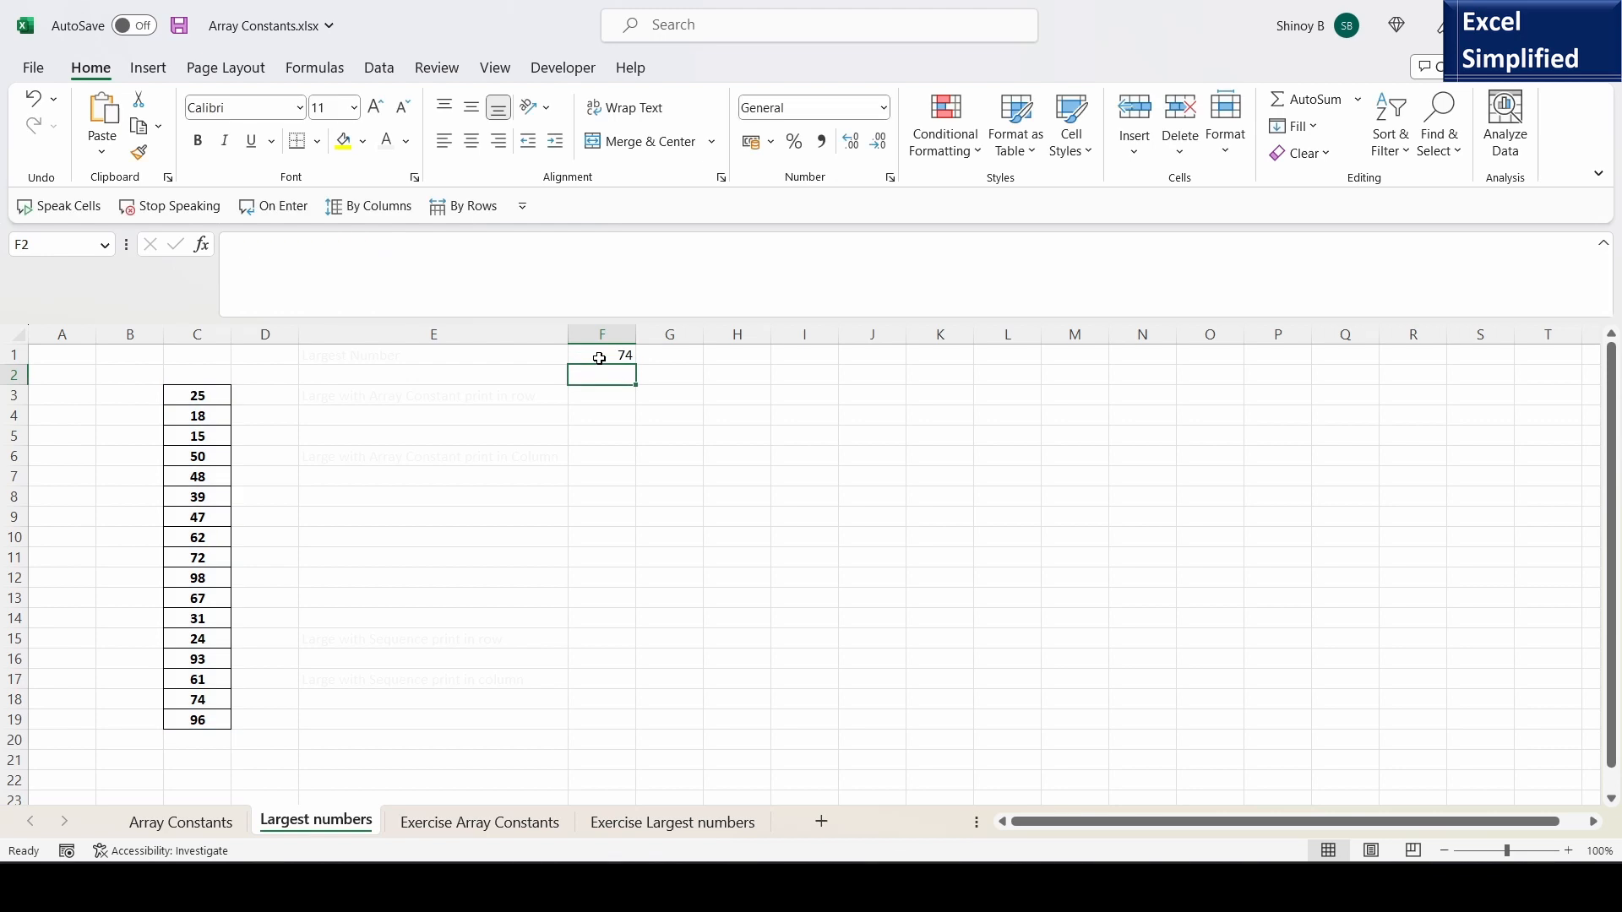
- Replace the k argument of F1's LARGE formula with the array constant {1,2,3,4} to return the four largest numbers across a row
left_click(605, 356)
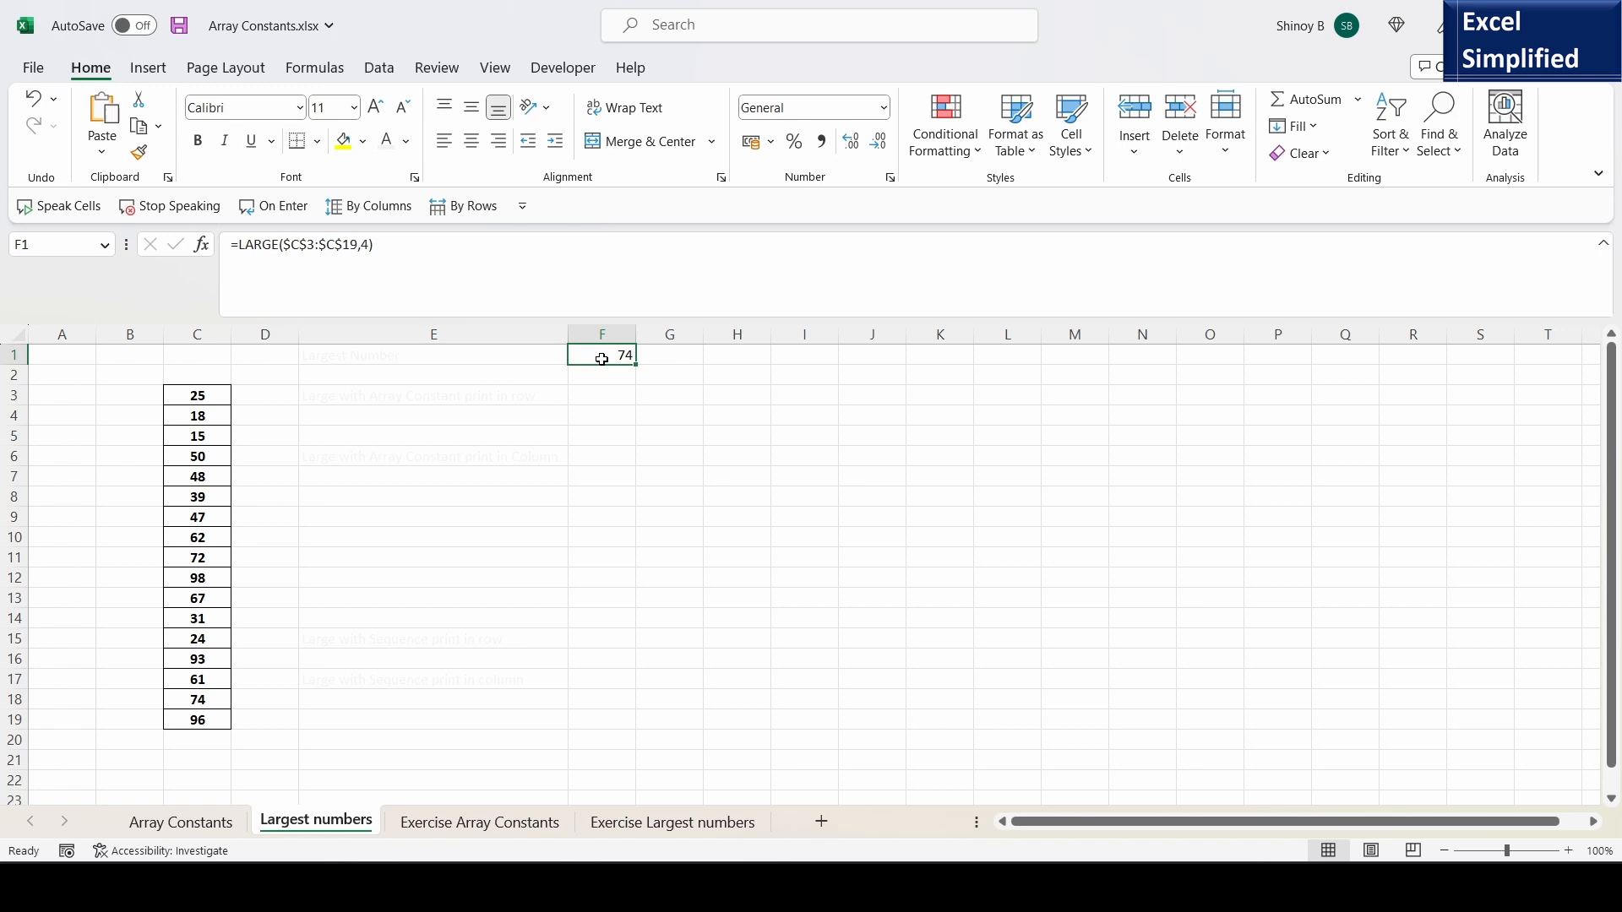
key("F2")
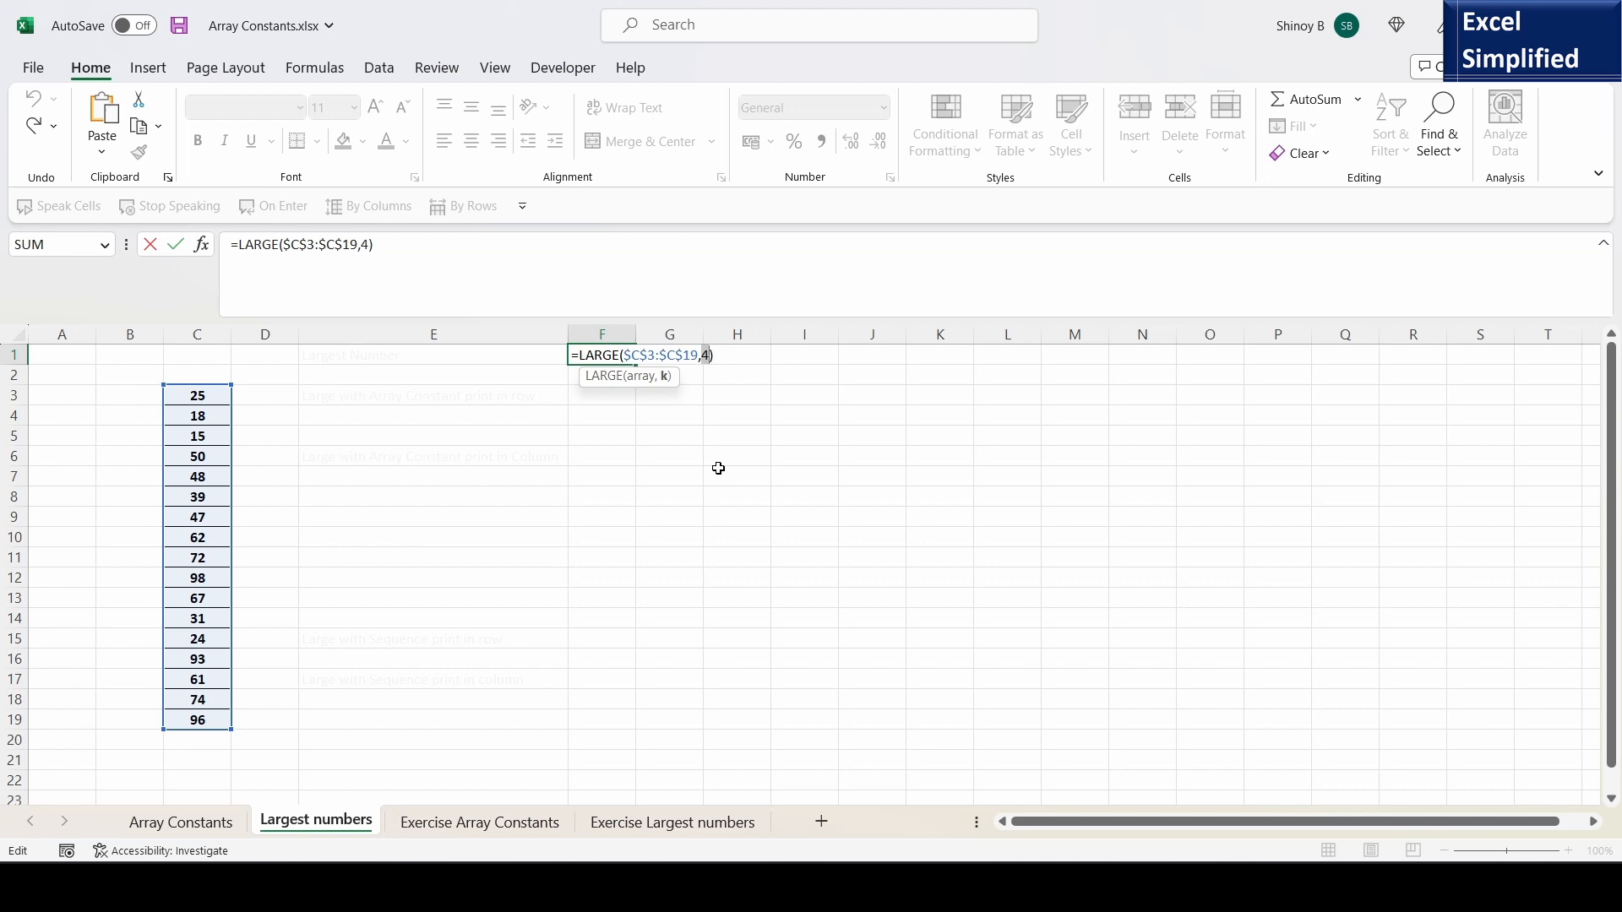
type("{1,2,3,4}")
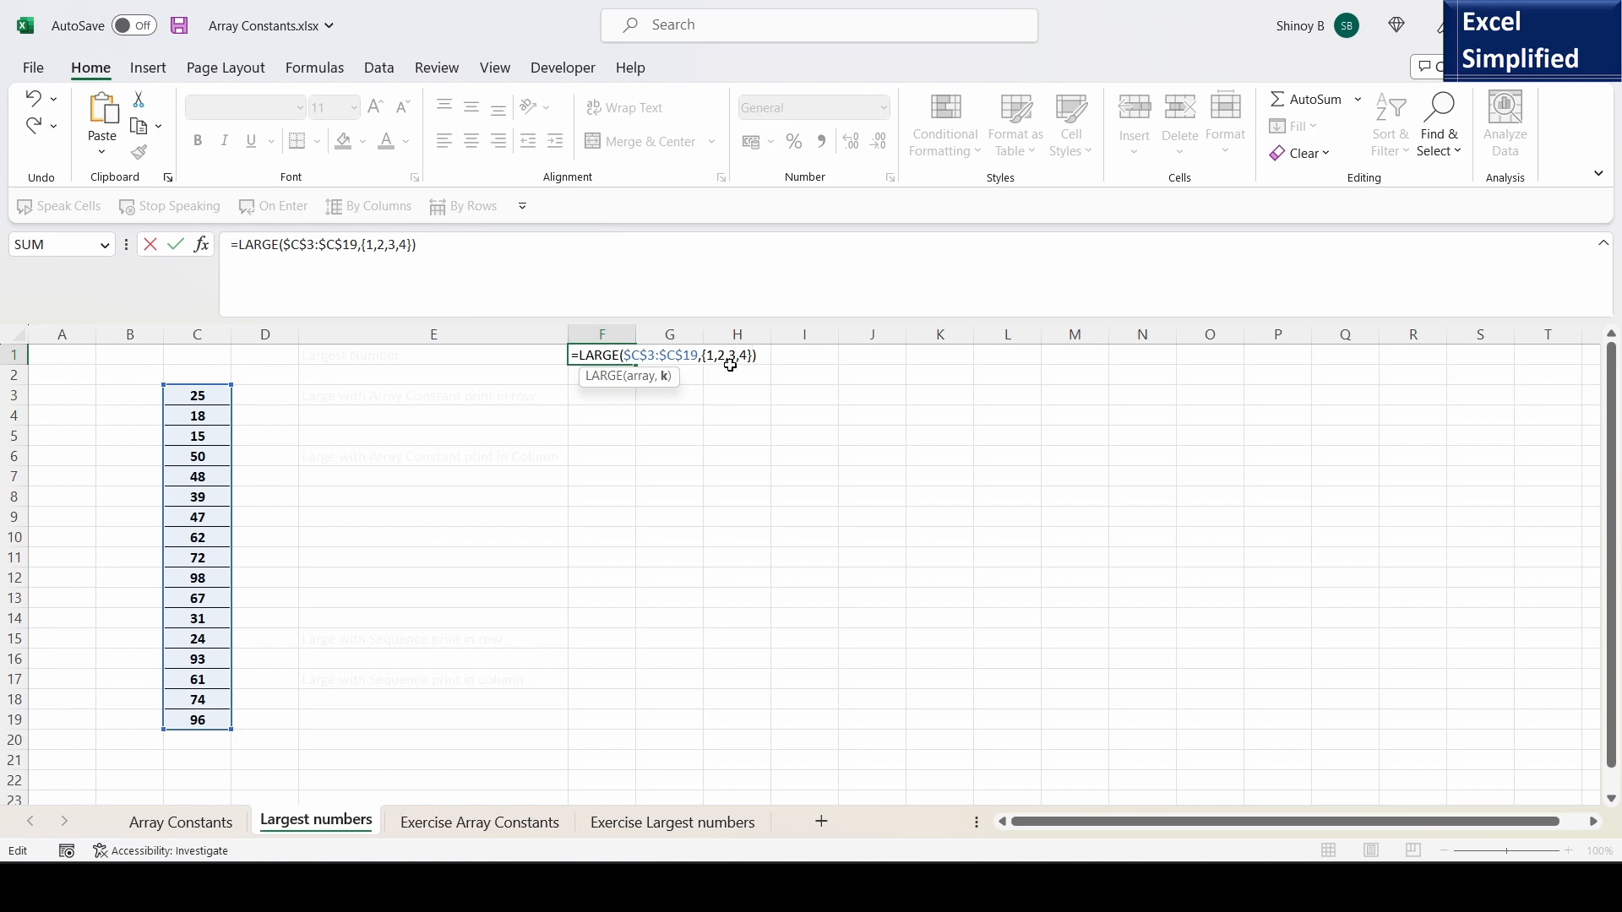
key("Return")
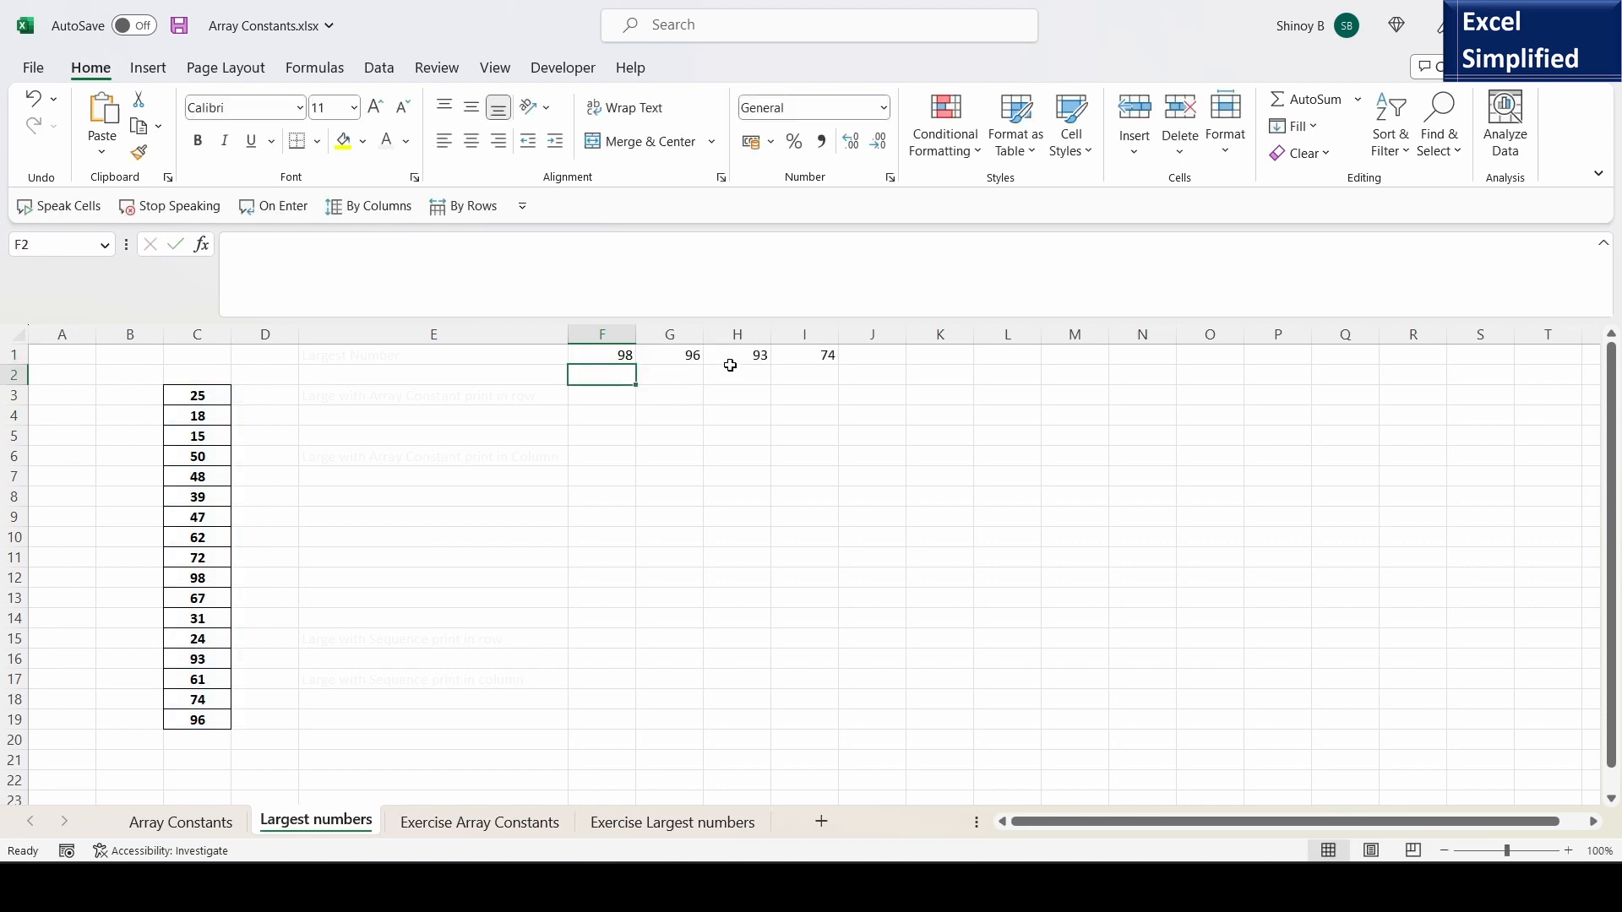
- Compare the LARGE results spilled across F1:I1 with the source numbers in C3:C19
left_click(617, 348)
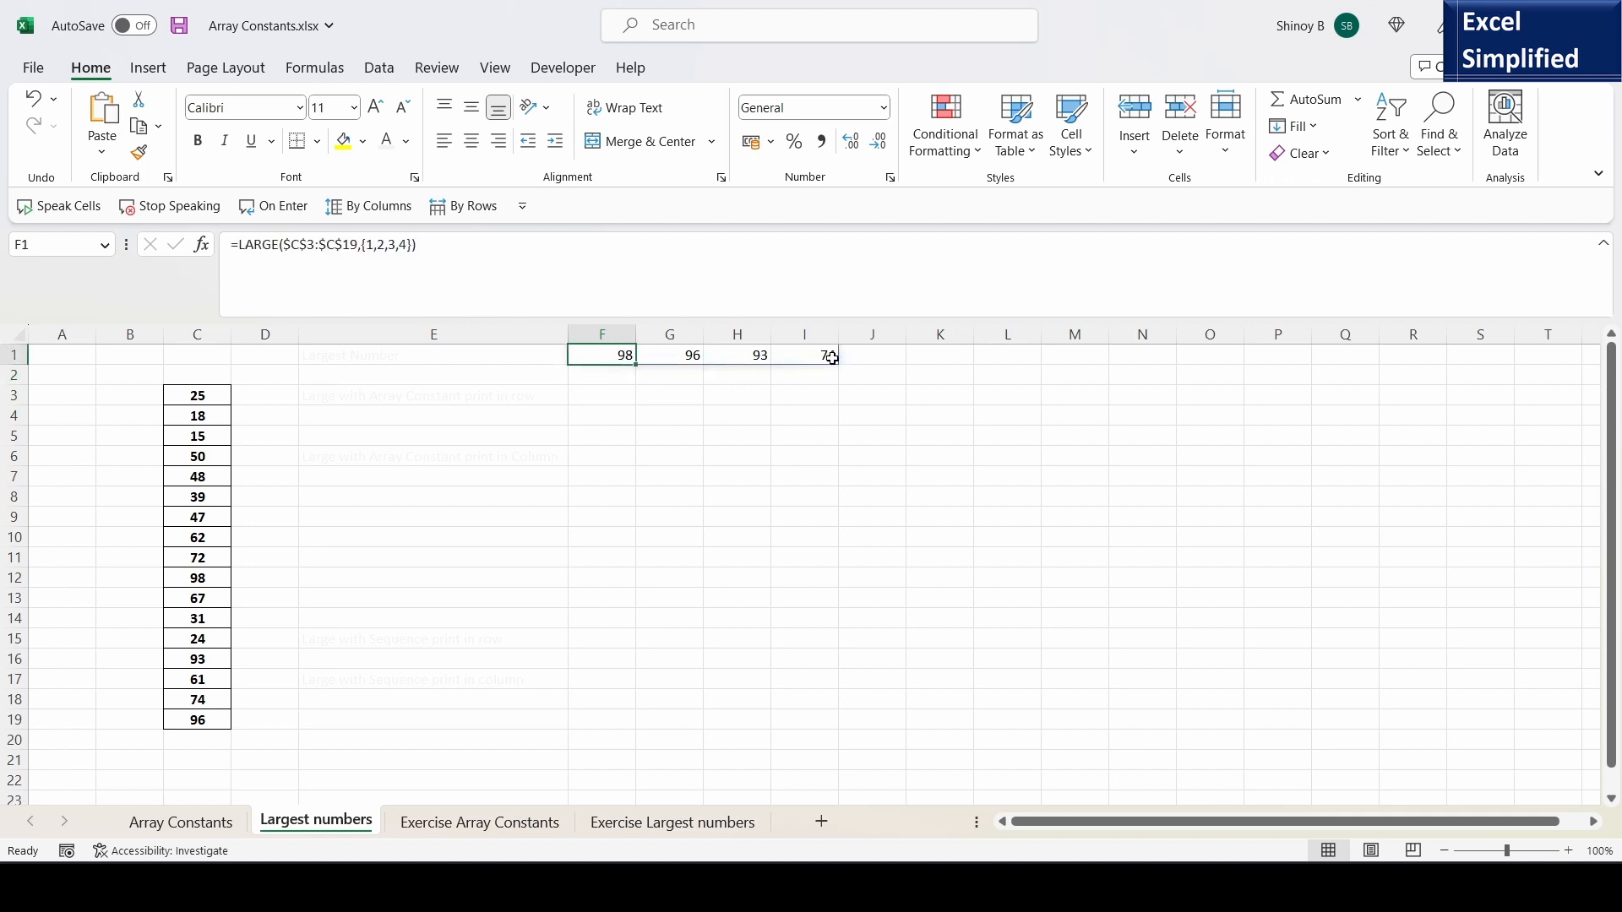
left_click_drag(194, 396, 211, 710)
left_click(604, 356)
left_click(693, 355)
left_click(741, 355)
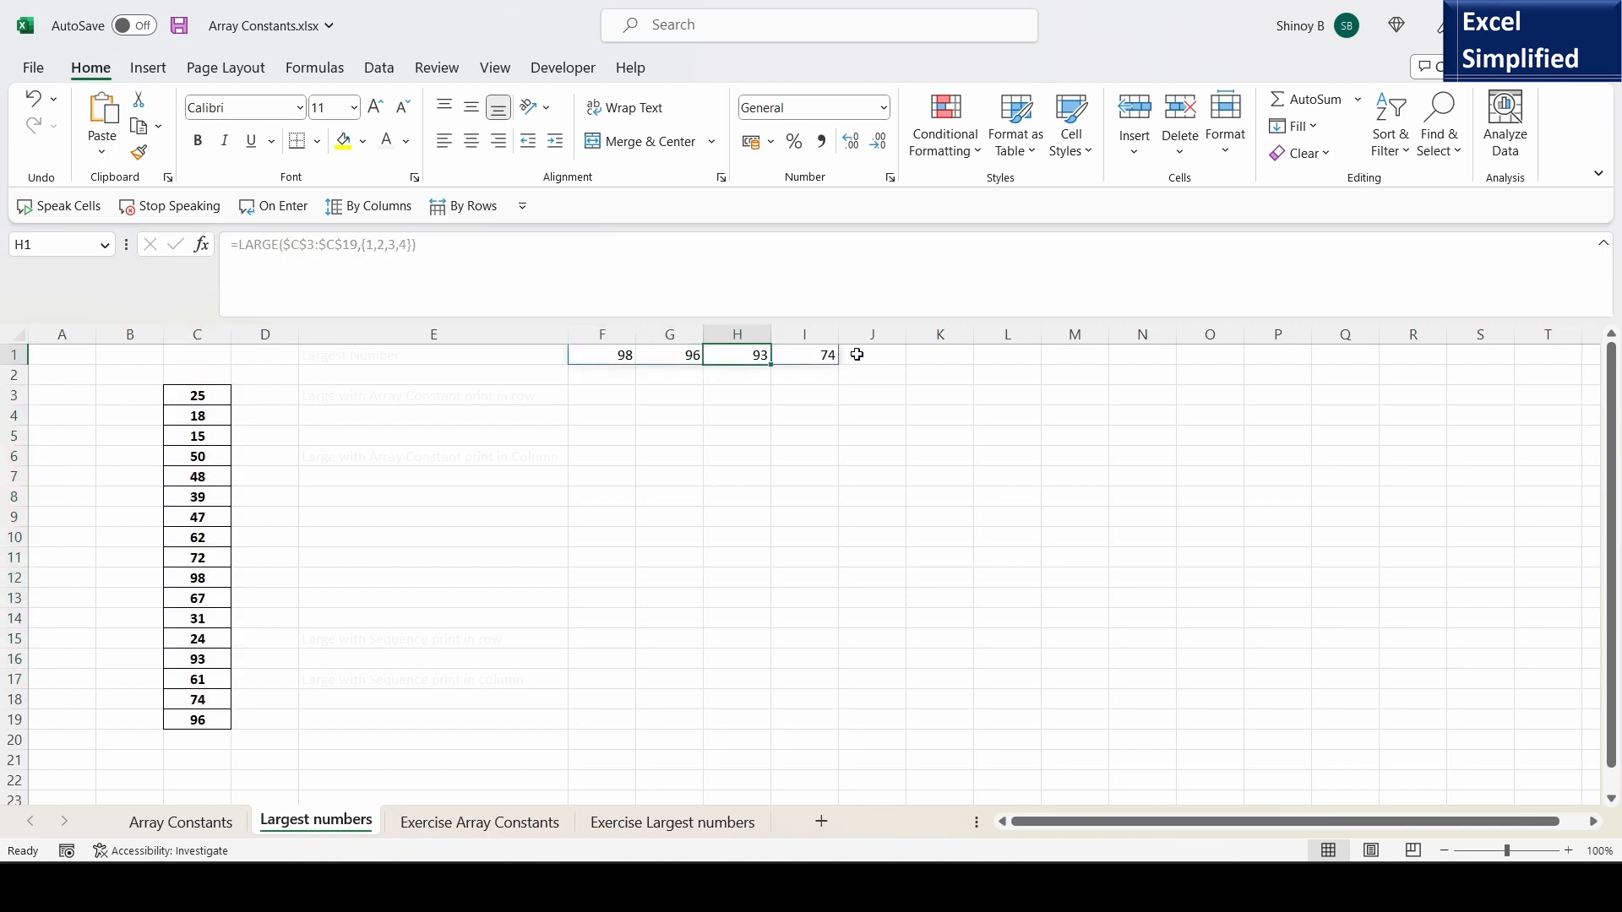
left_click(824, 355)
left_click(605, 355)
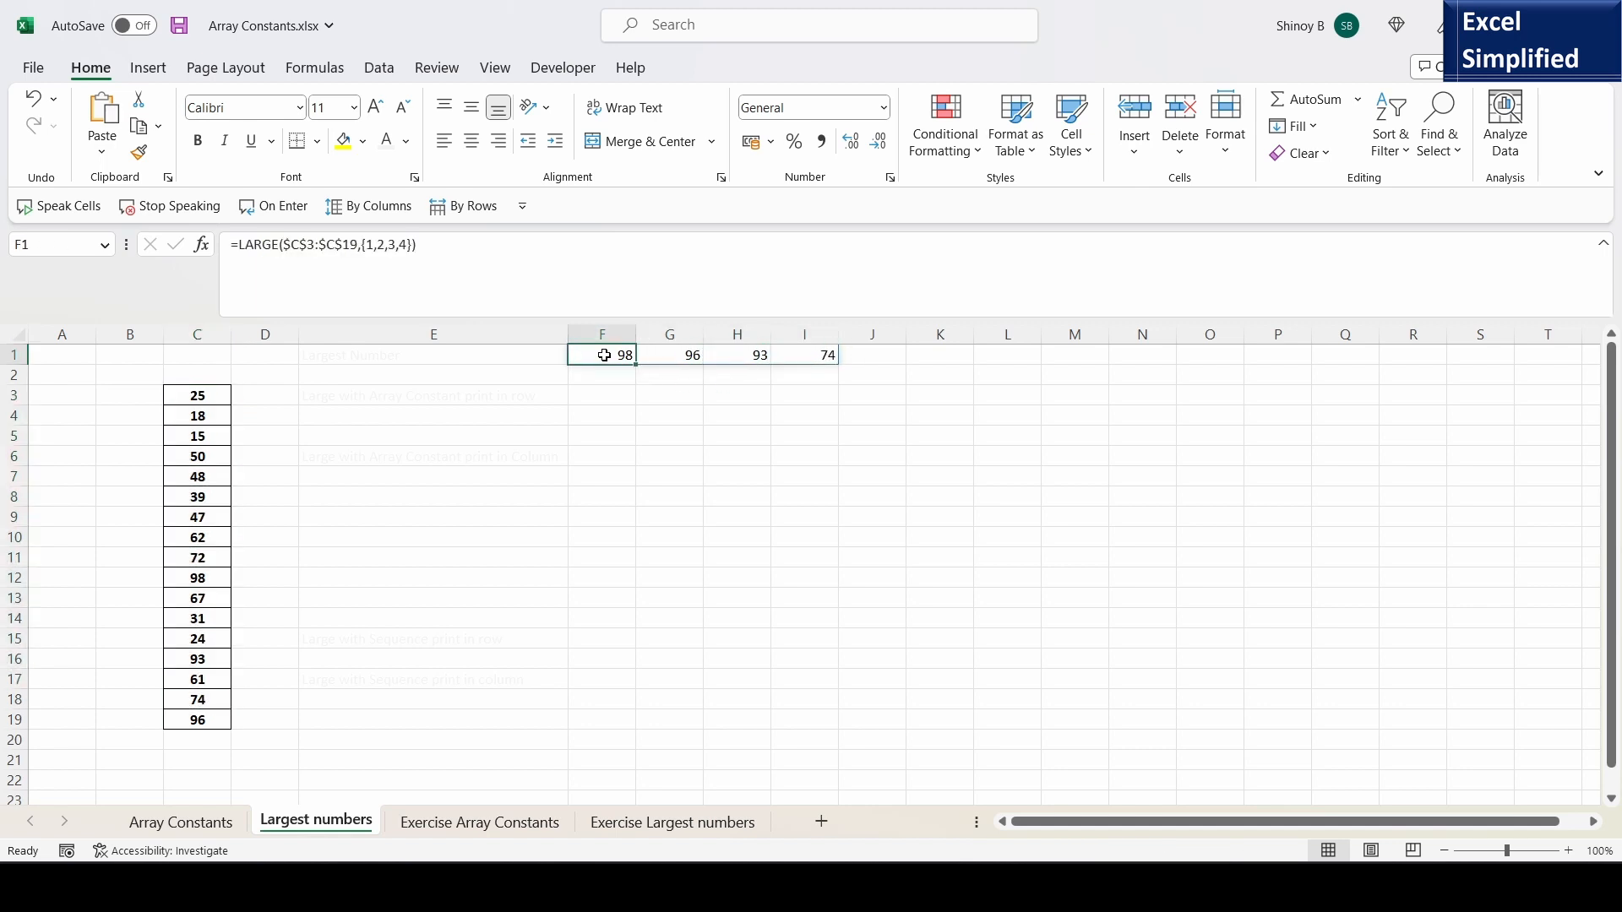
- Replace LARGE with SMALL in F1's formula to return the four smallest numbers, and check the spilled cells through I1
double_click(604, 355)
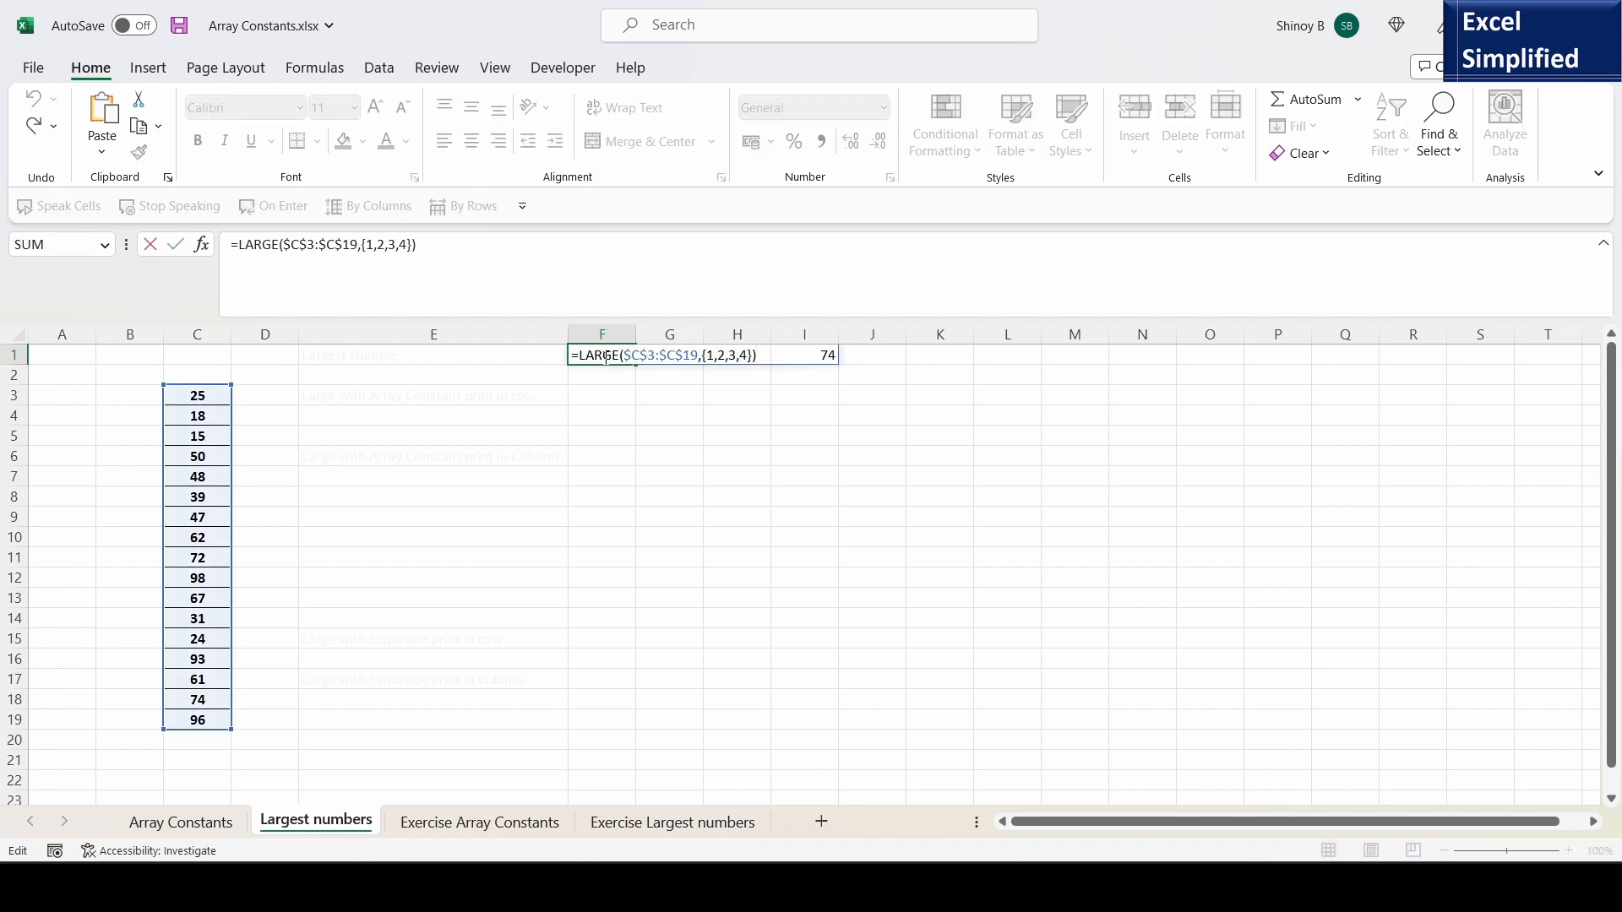
left_click_drag(581, 356, 623, 356)
type("SMALL")
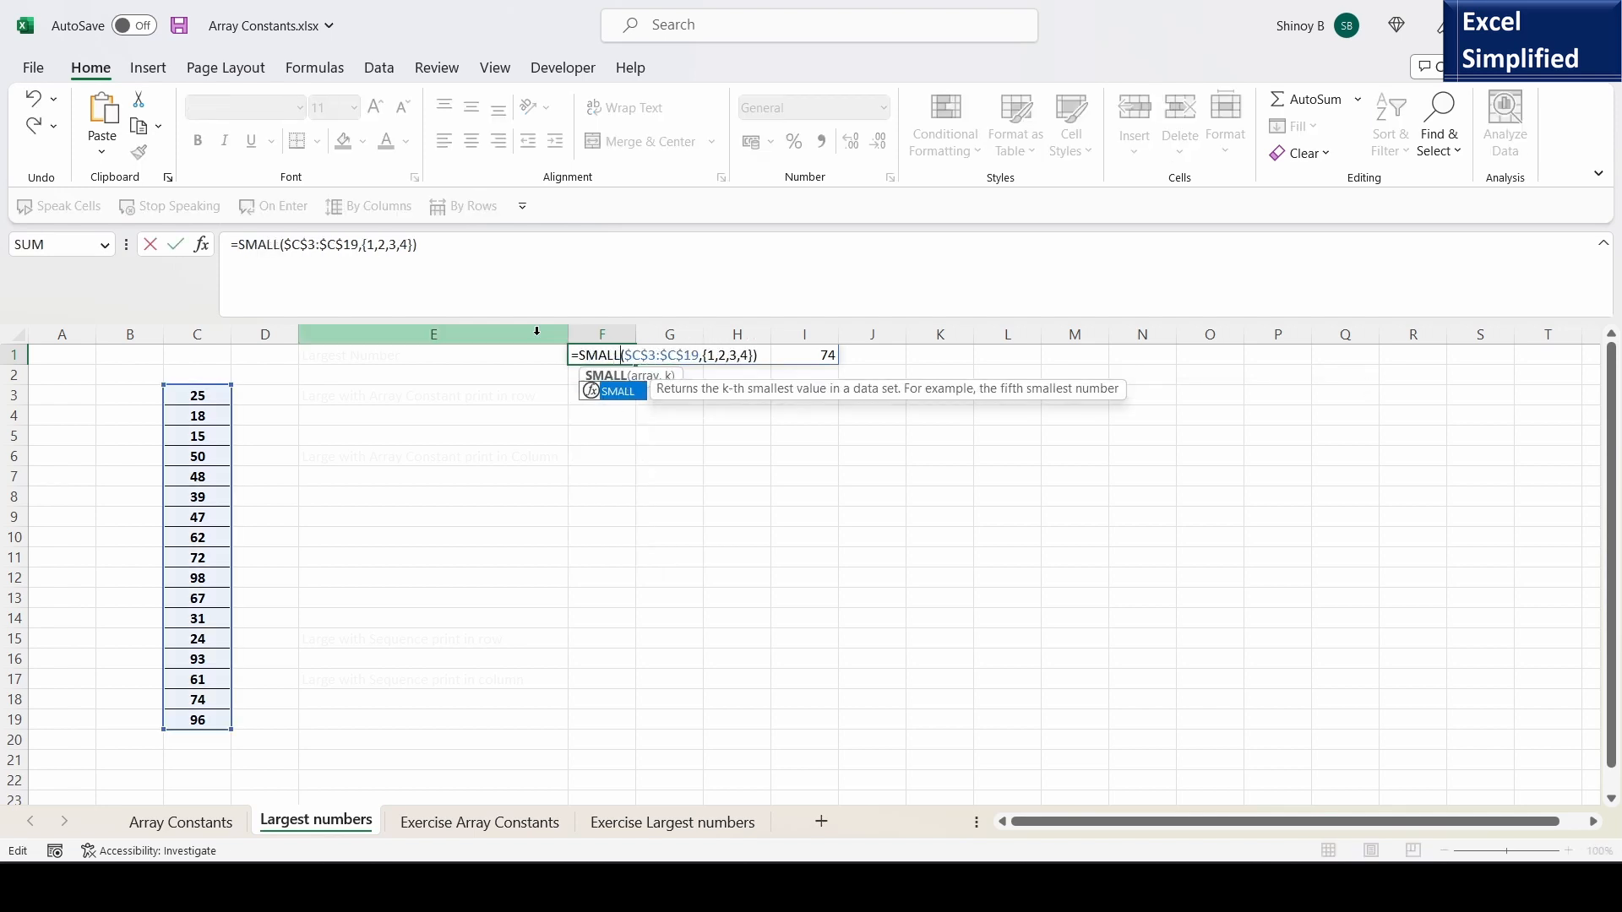
key("Return")
left_click(617, 356)
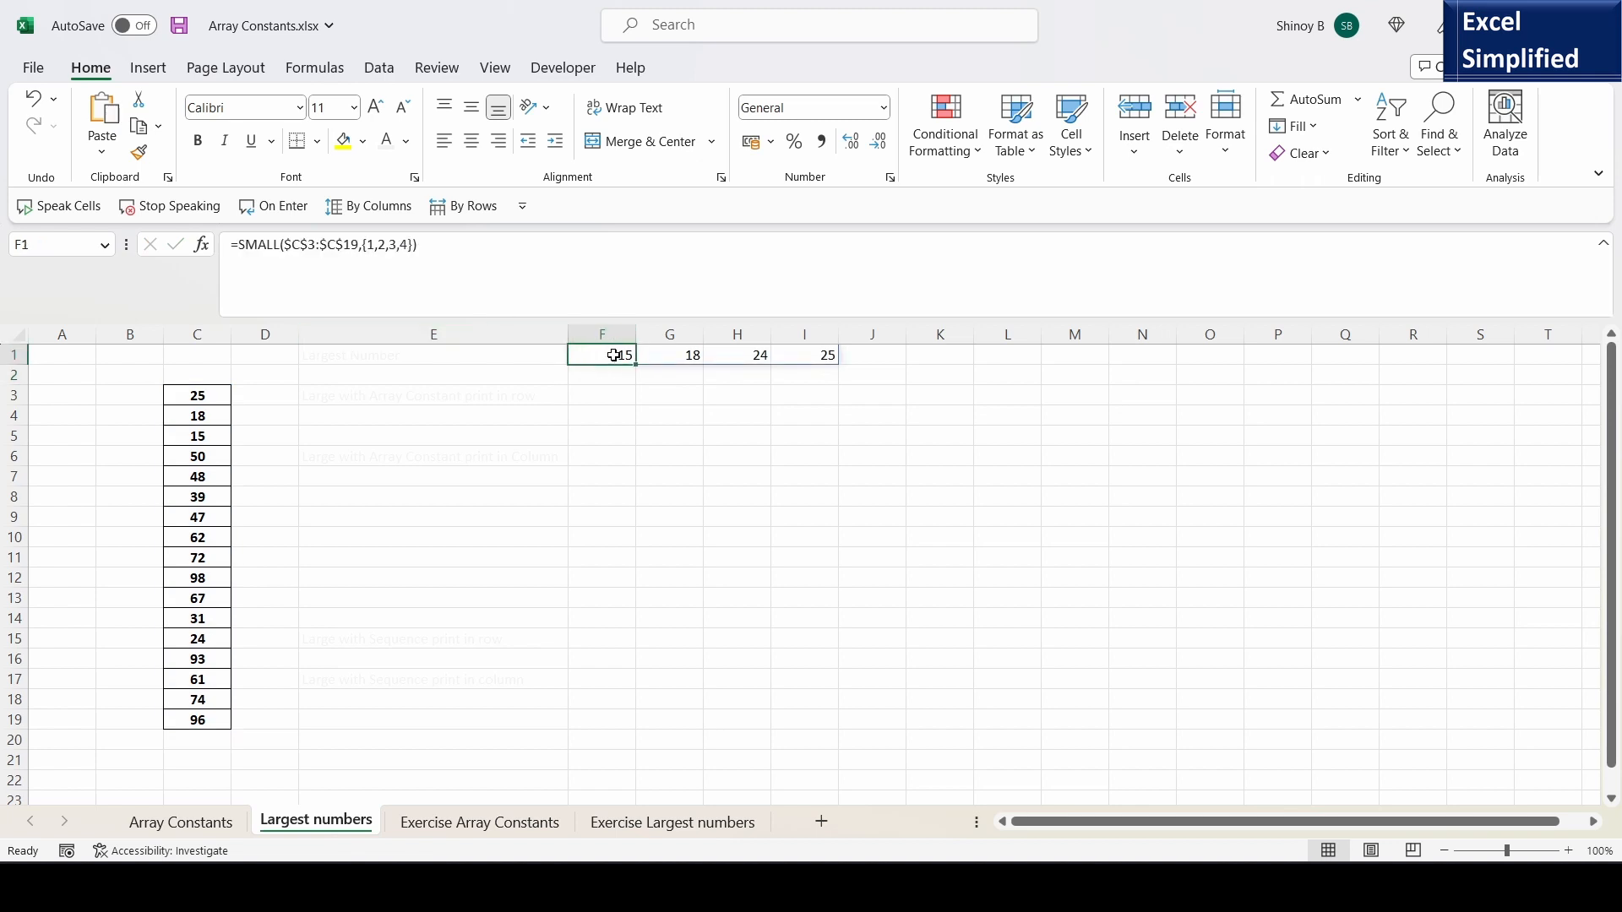
left_click(694, 356)
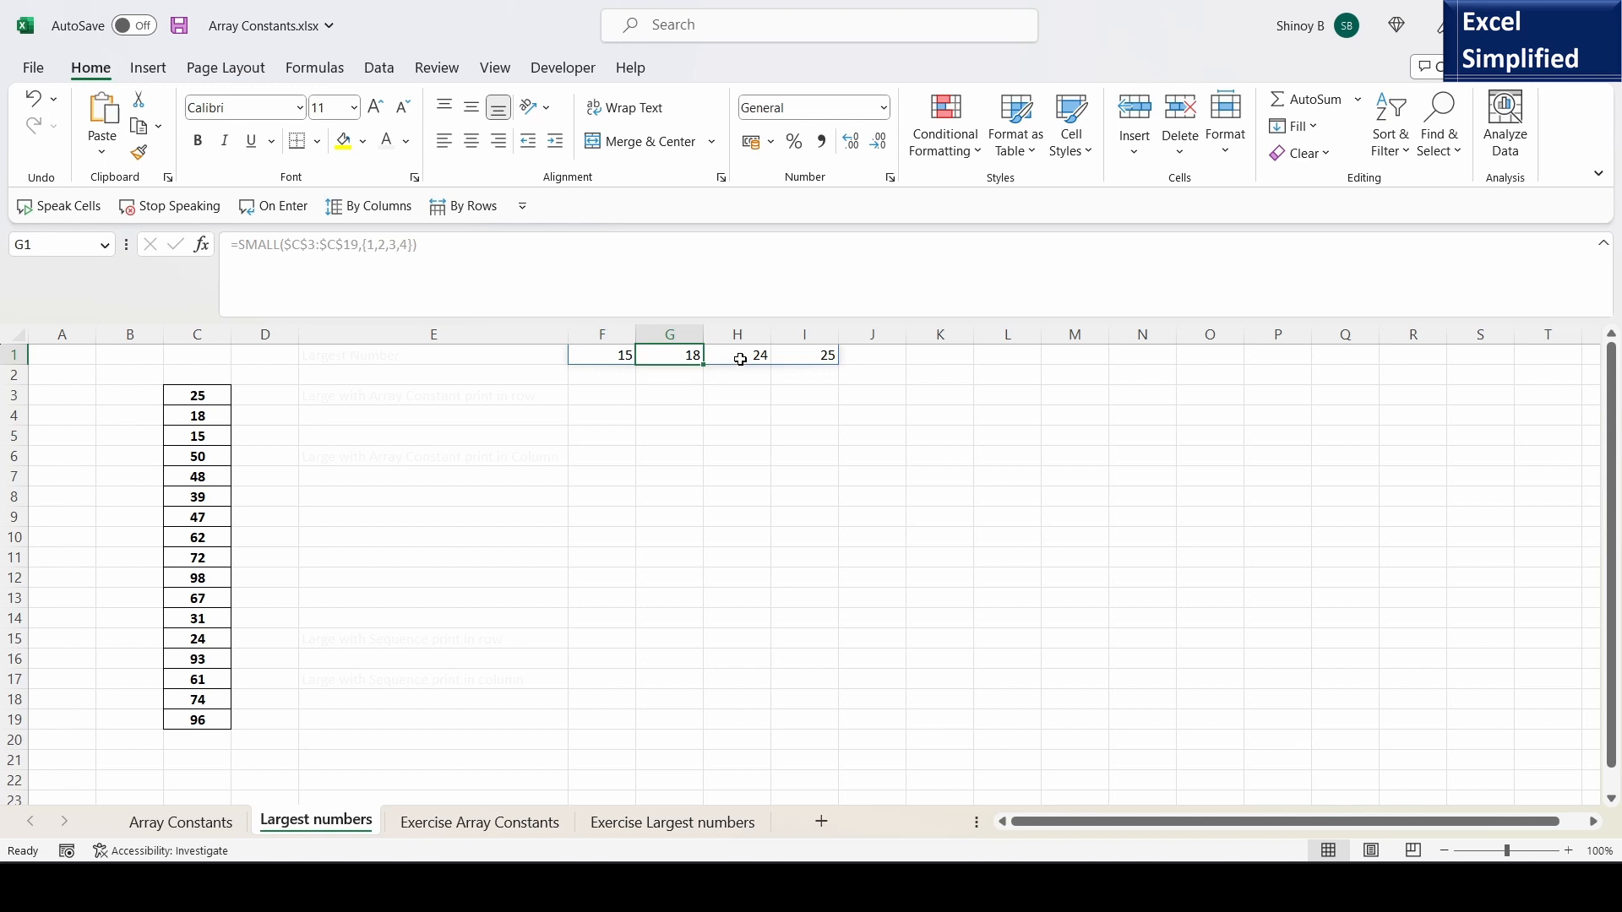
left_click(739, 358)
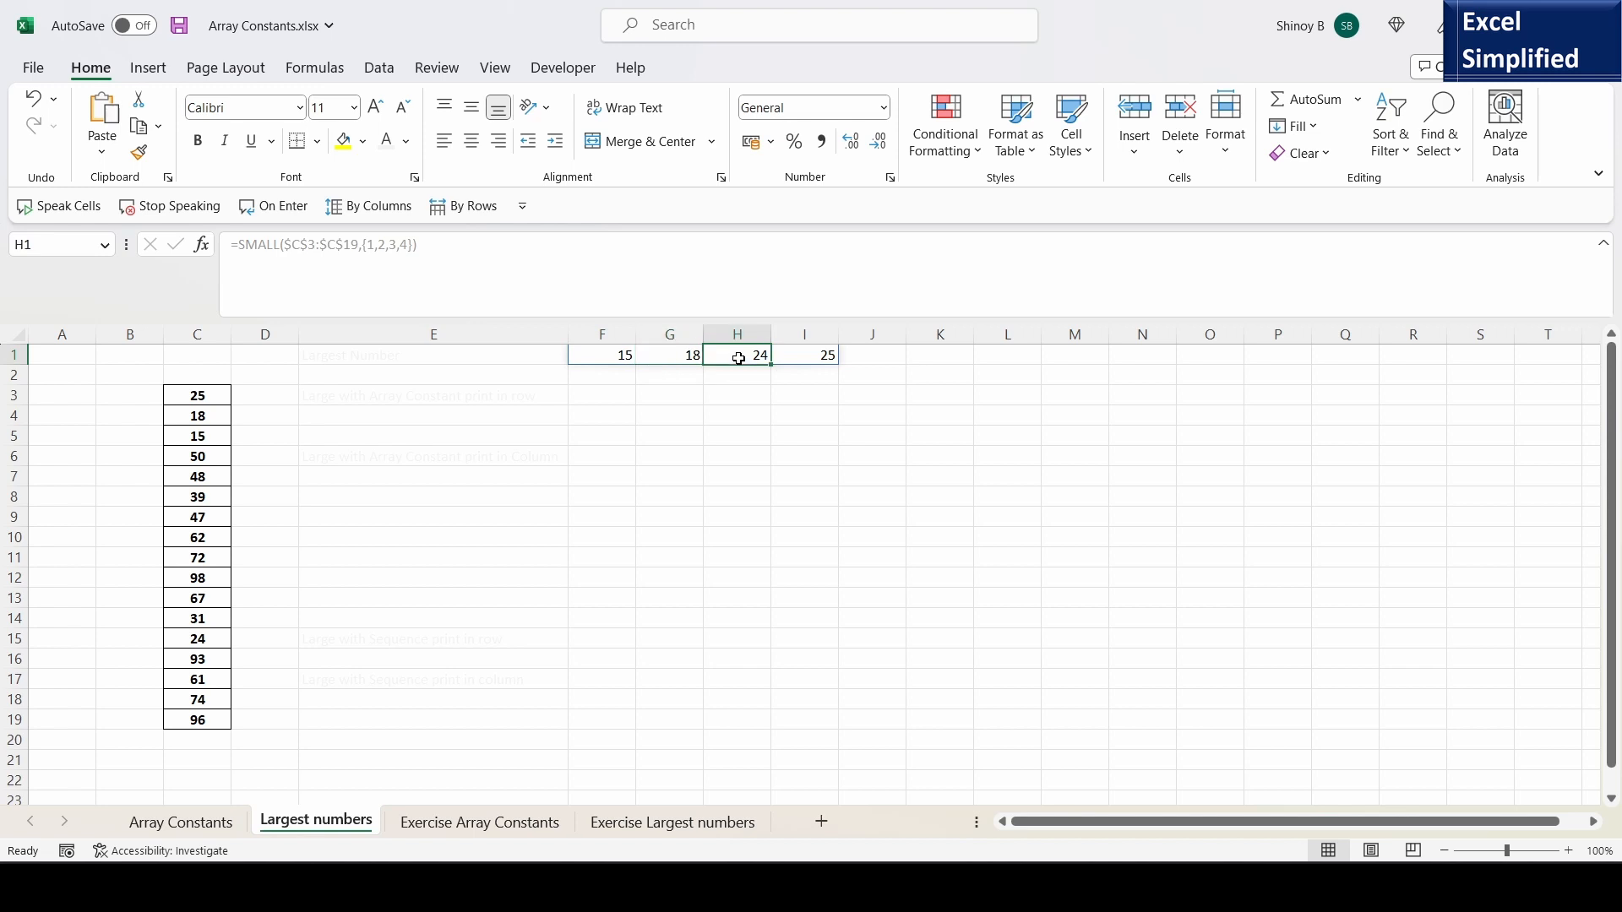
left_click(824, 356)
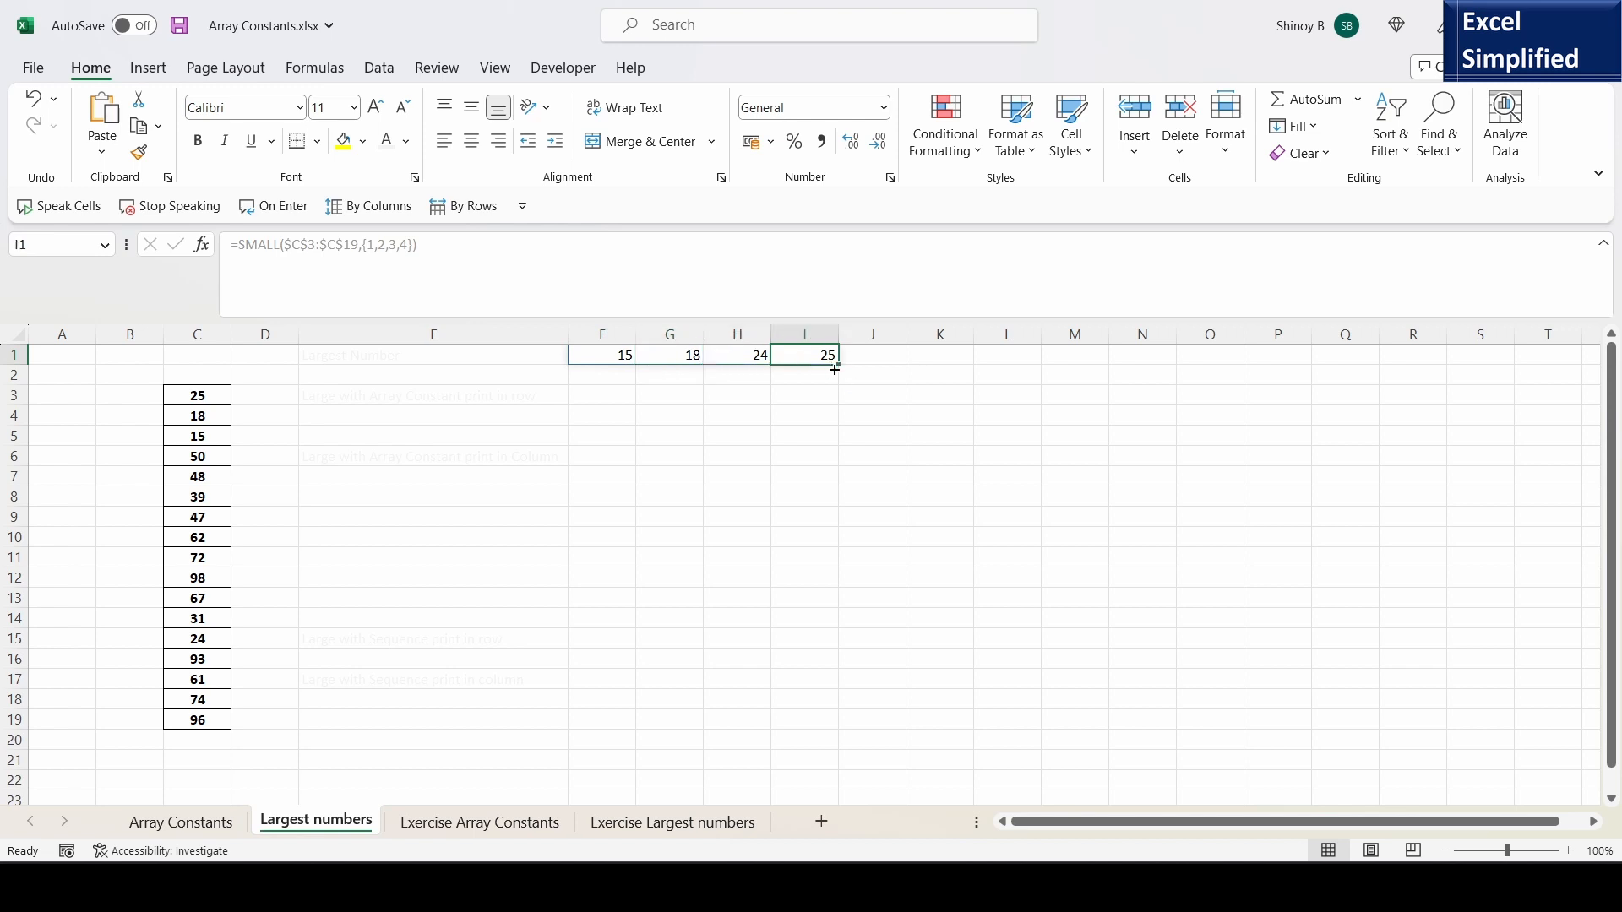
- Change the array constant in F1's SMALL formula to {1;2;3;4} so the results spill down the column
left_click(619, 356)
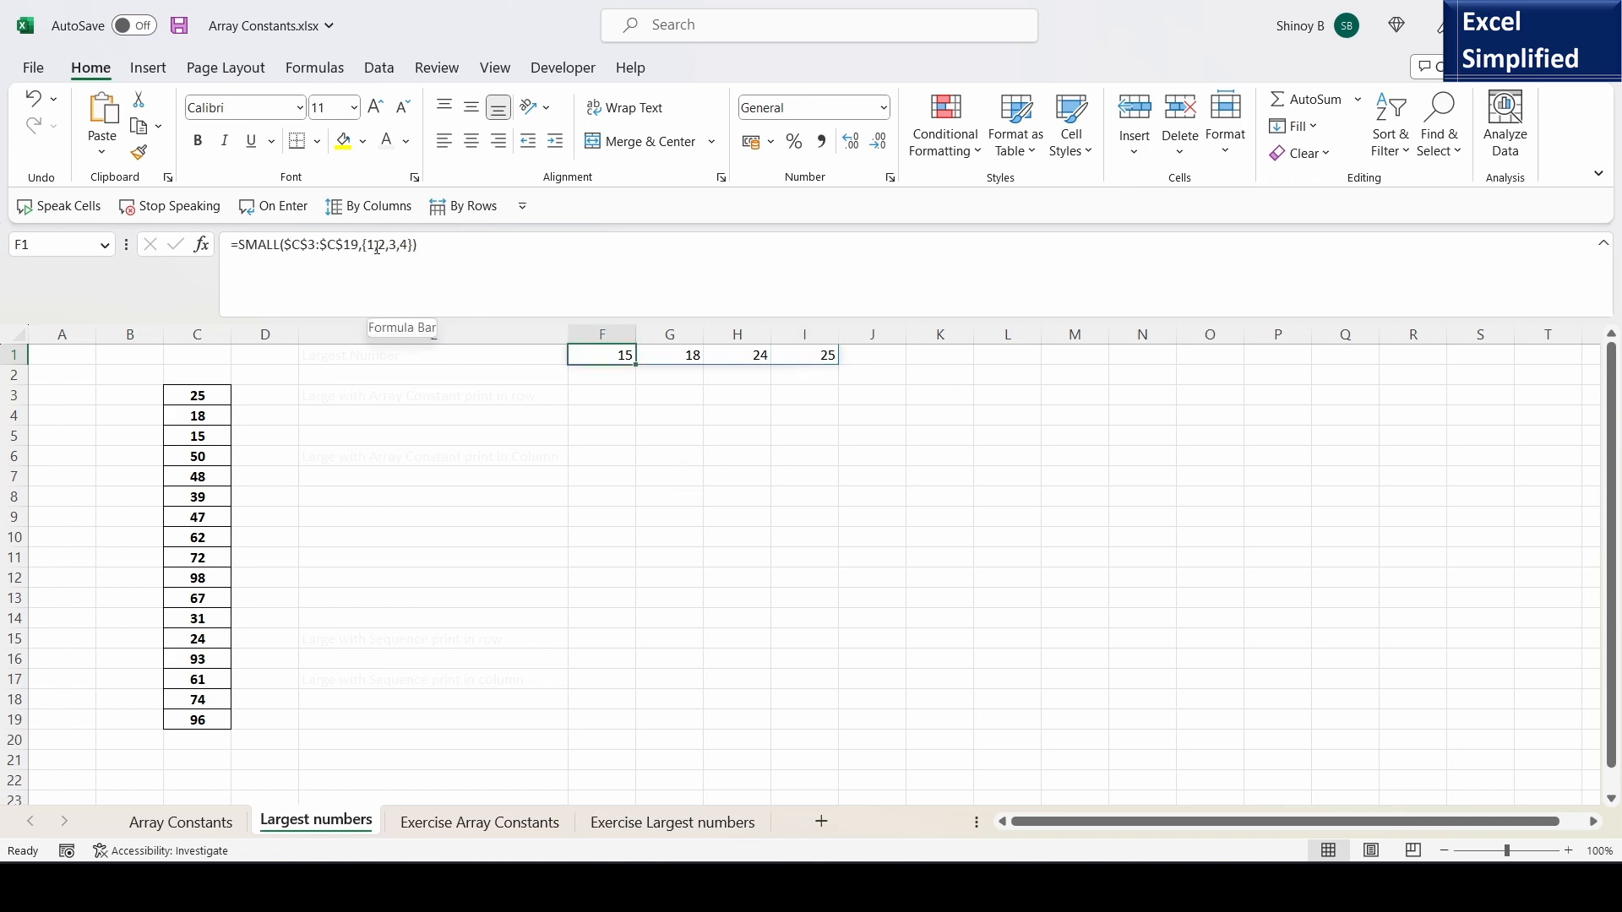
left_click(378, 248)
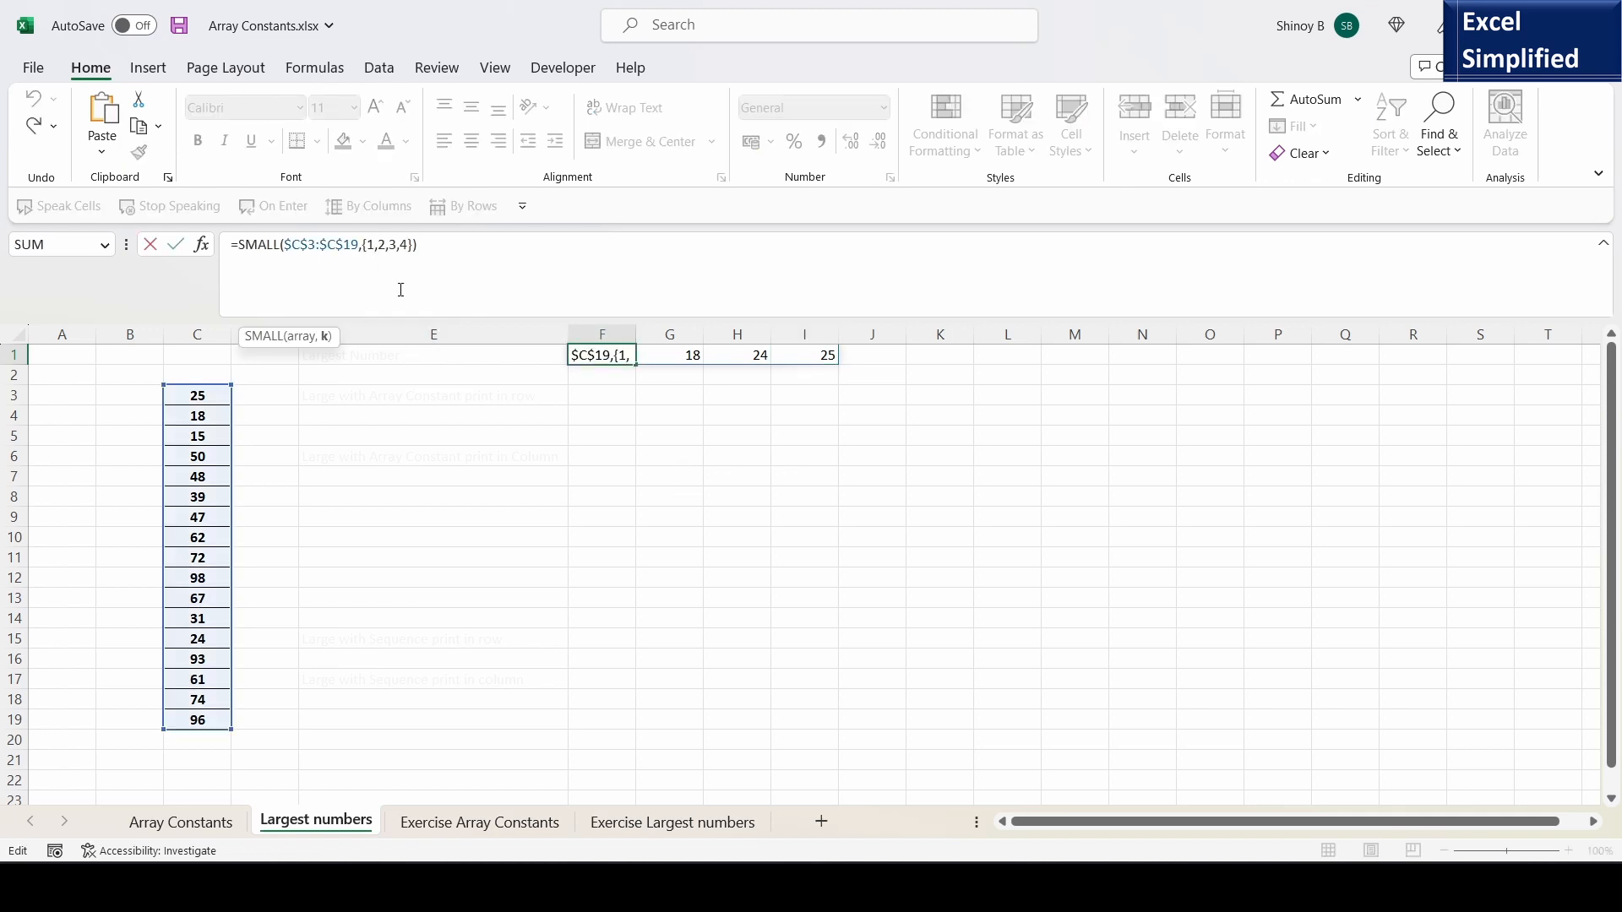
key("BackSpace")
type(";")
key("Right")
key("Right")
key("BackSpace")
type(";")
key("Right")
key("Right")
key("BackSpace")
type(";")
key("Return")
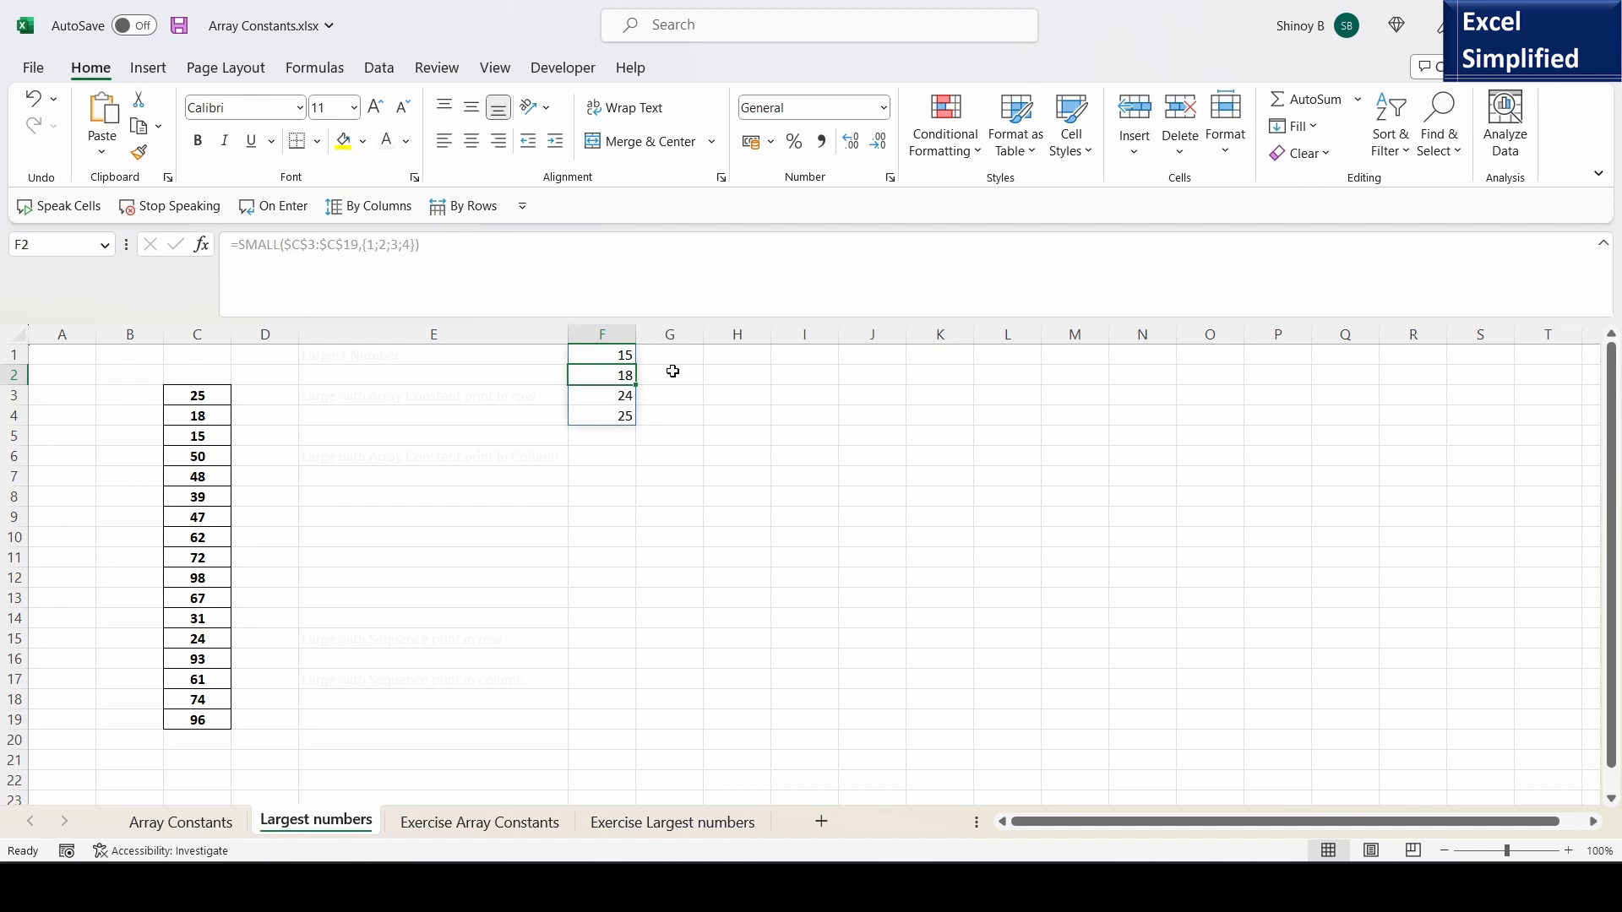
- Replace the array constant in F1's SMALL formula with SEQUENCE(4) to list the four smallest numbers down the column
left_click(596, 353)
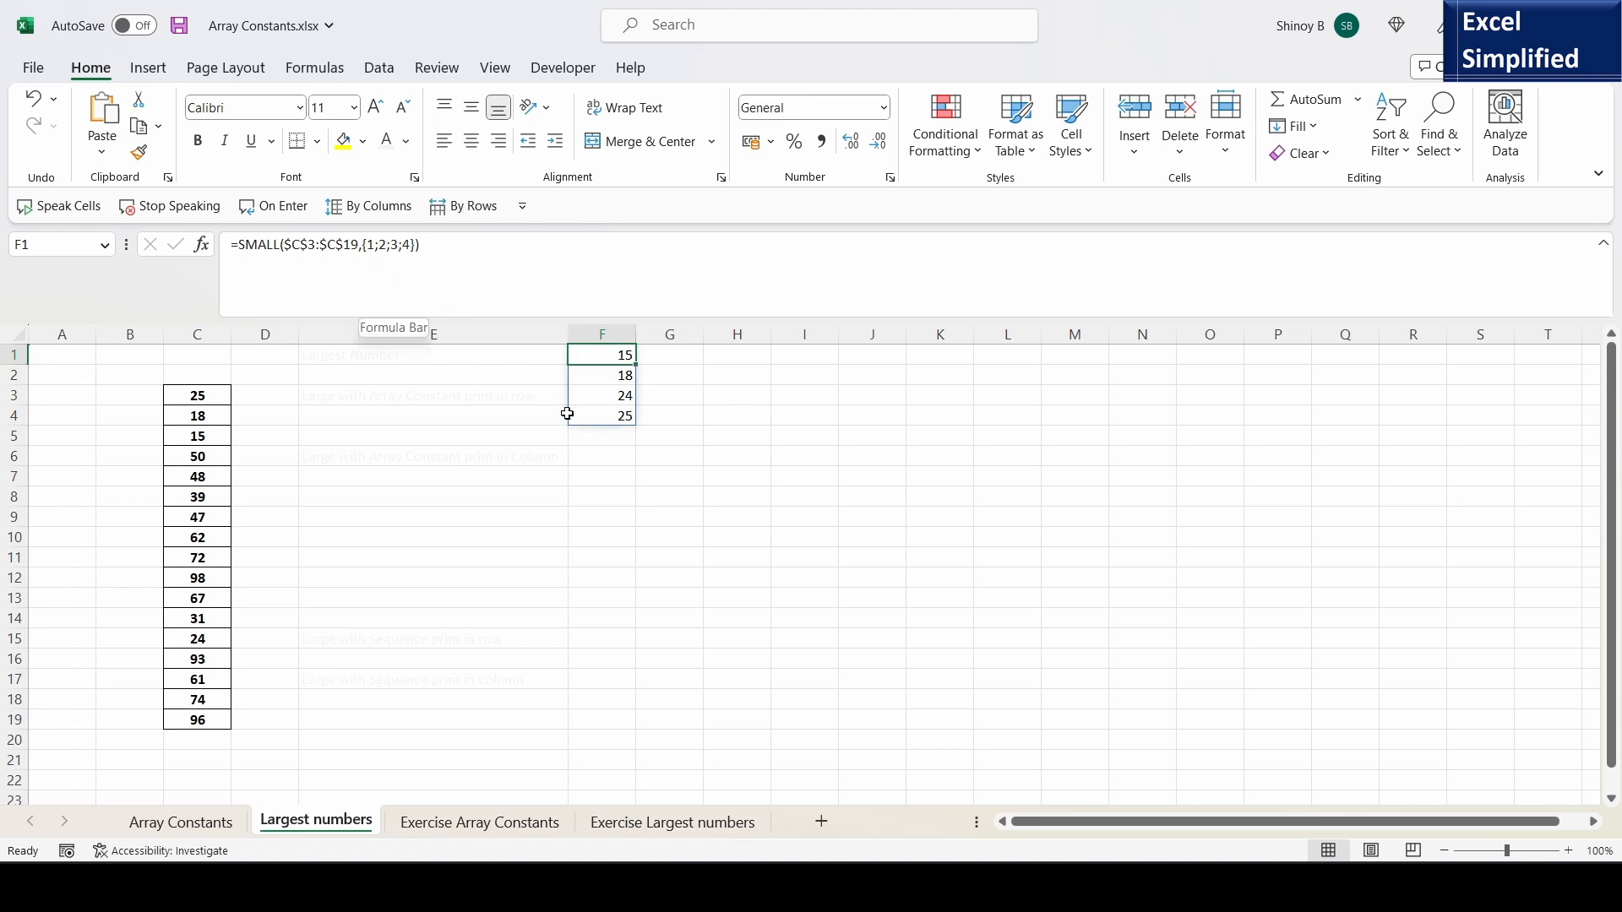
double_click(608, 354)
left_click_drag(704, 356, 749, 431)
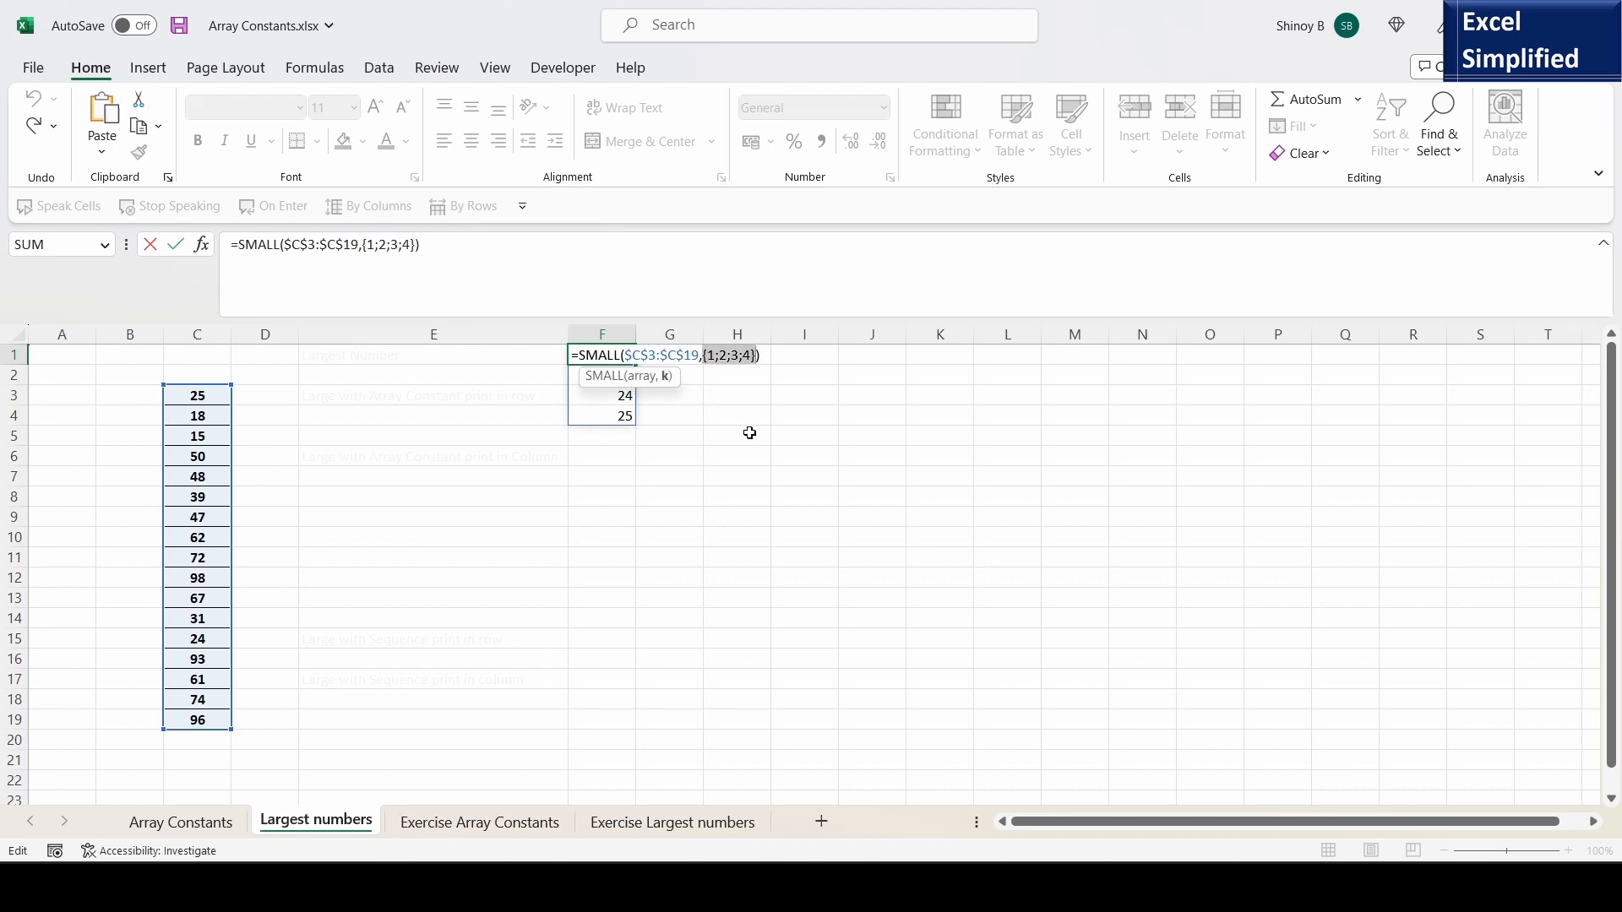
type("SEQU")
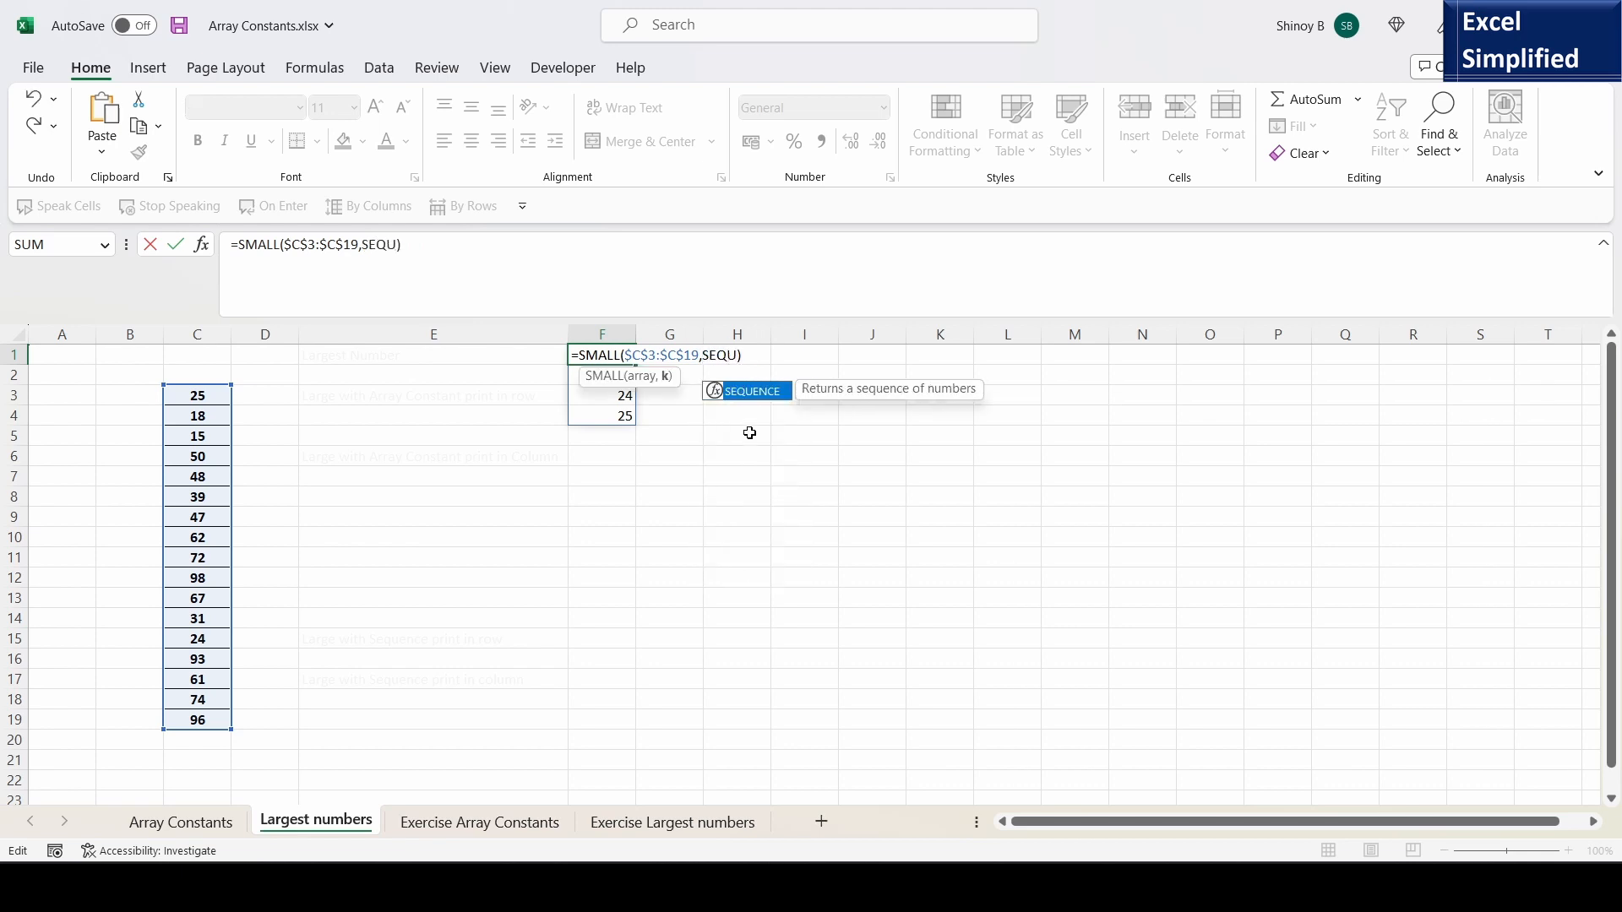
key("Tab")
type("4")
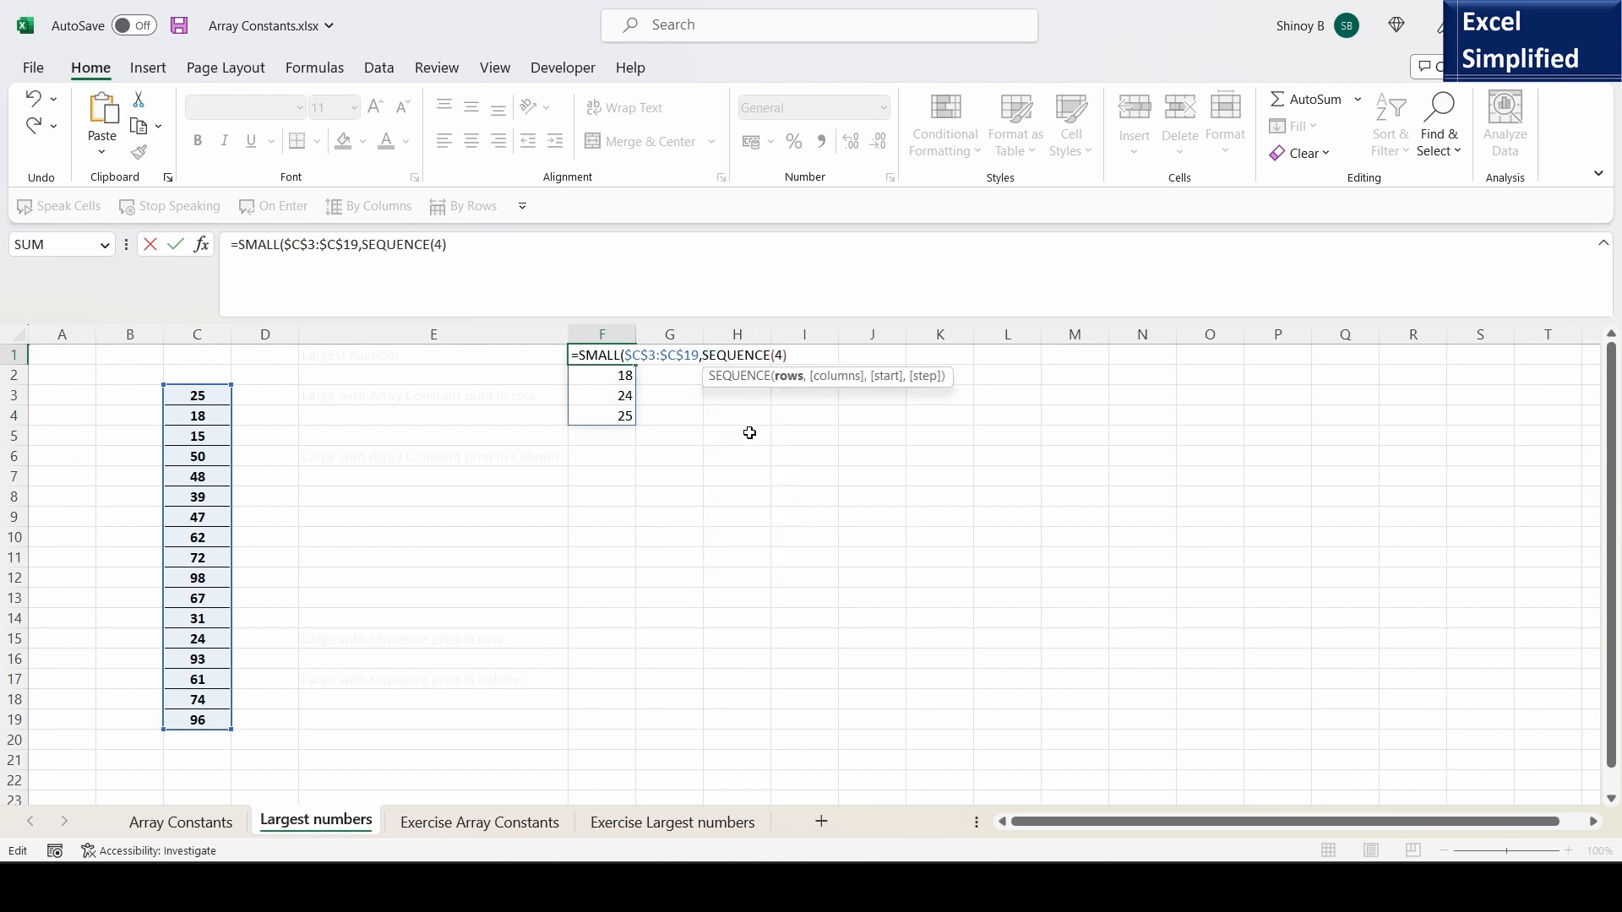
type(")")
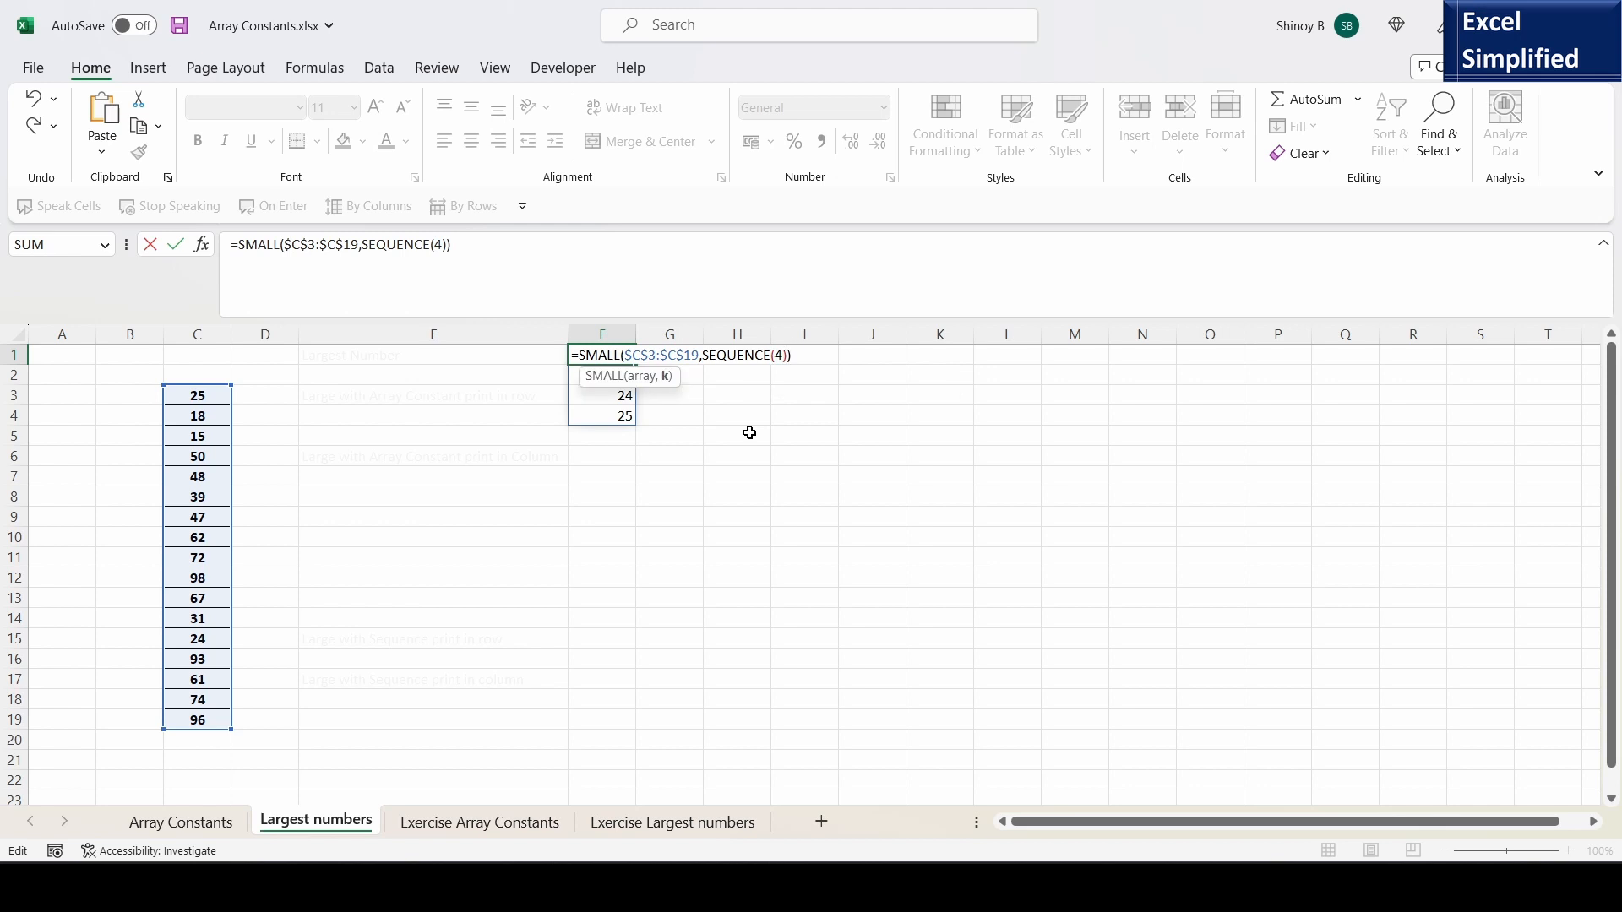
key("Return")
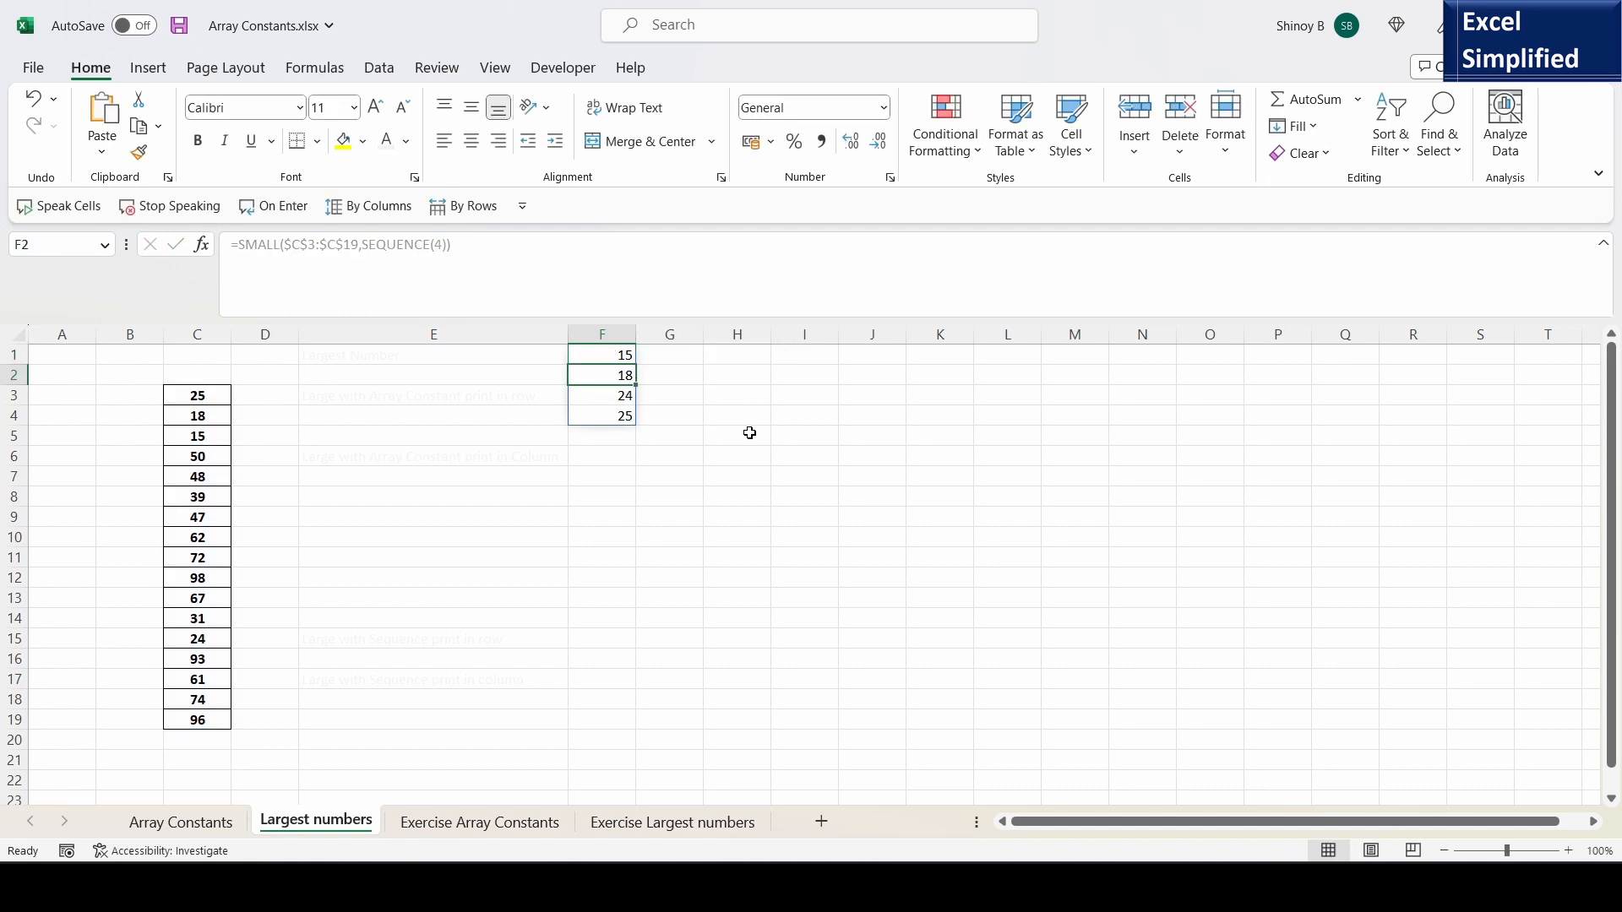
- Change the k argument of F1's SMALL formula to SEQUENCE(1,4) so the results spill across the row
left_click(613, 357)
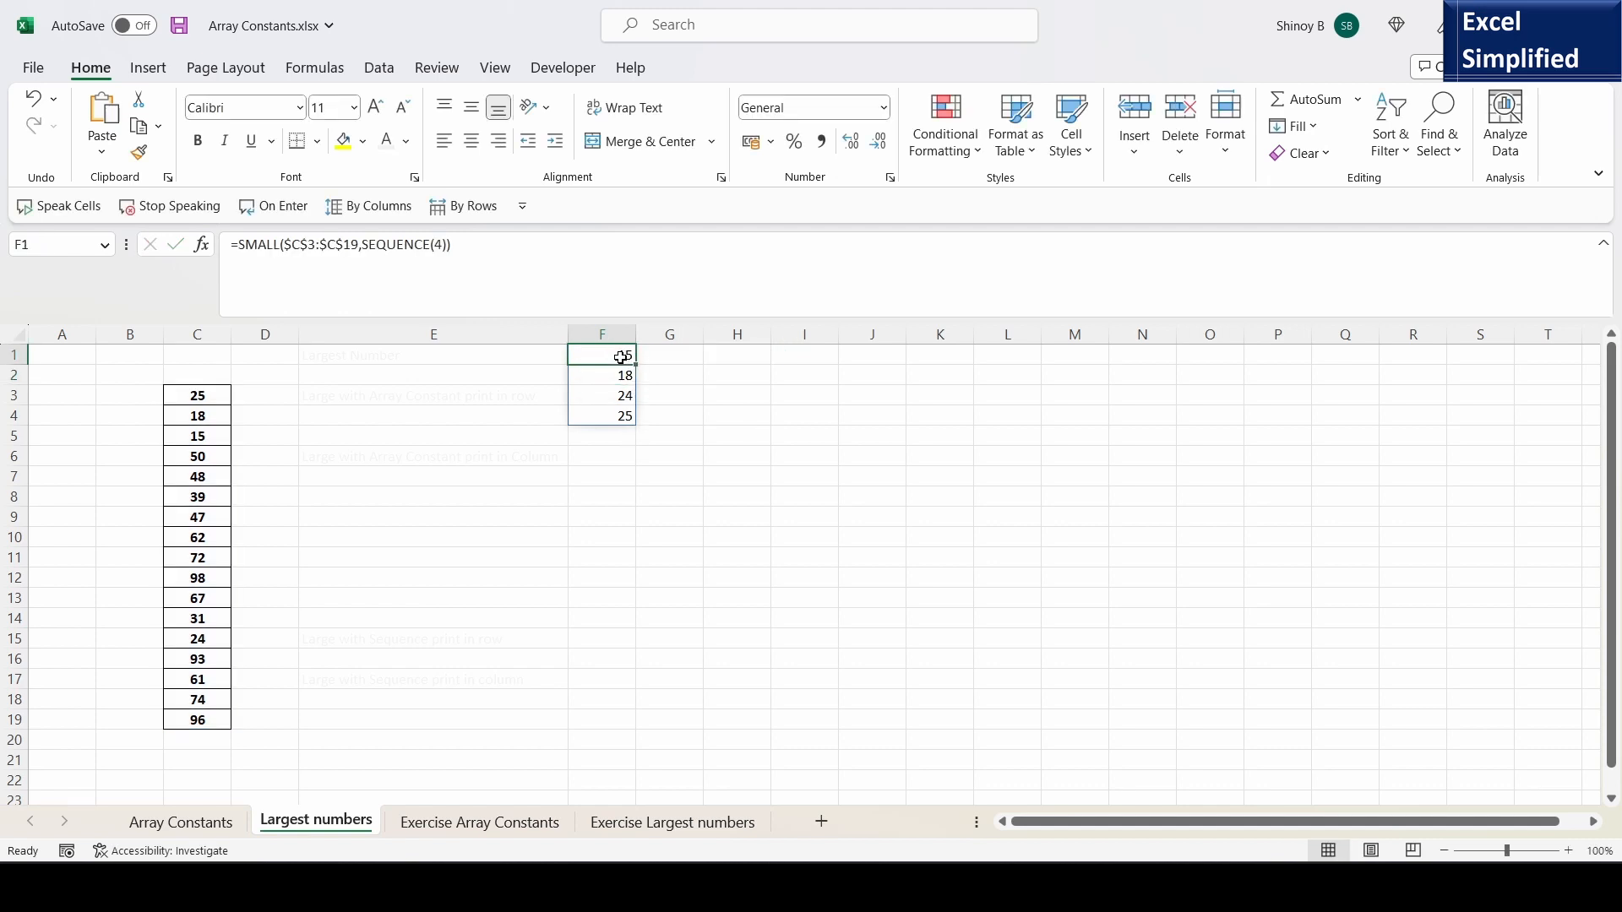
double_click(621, 357)
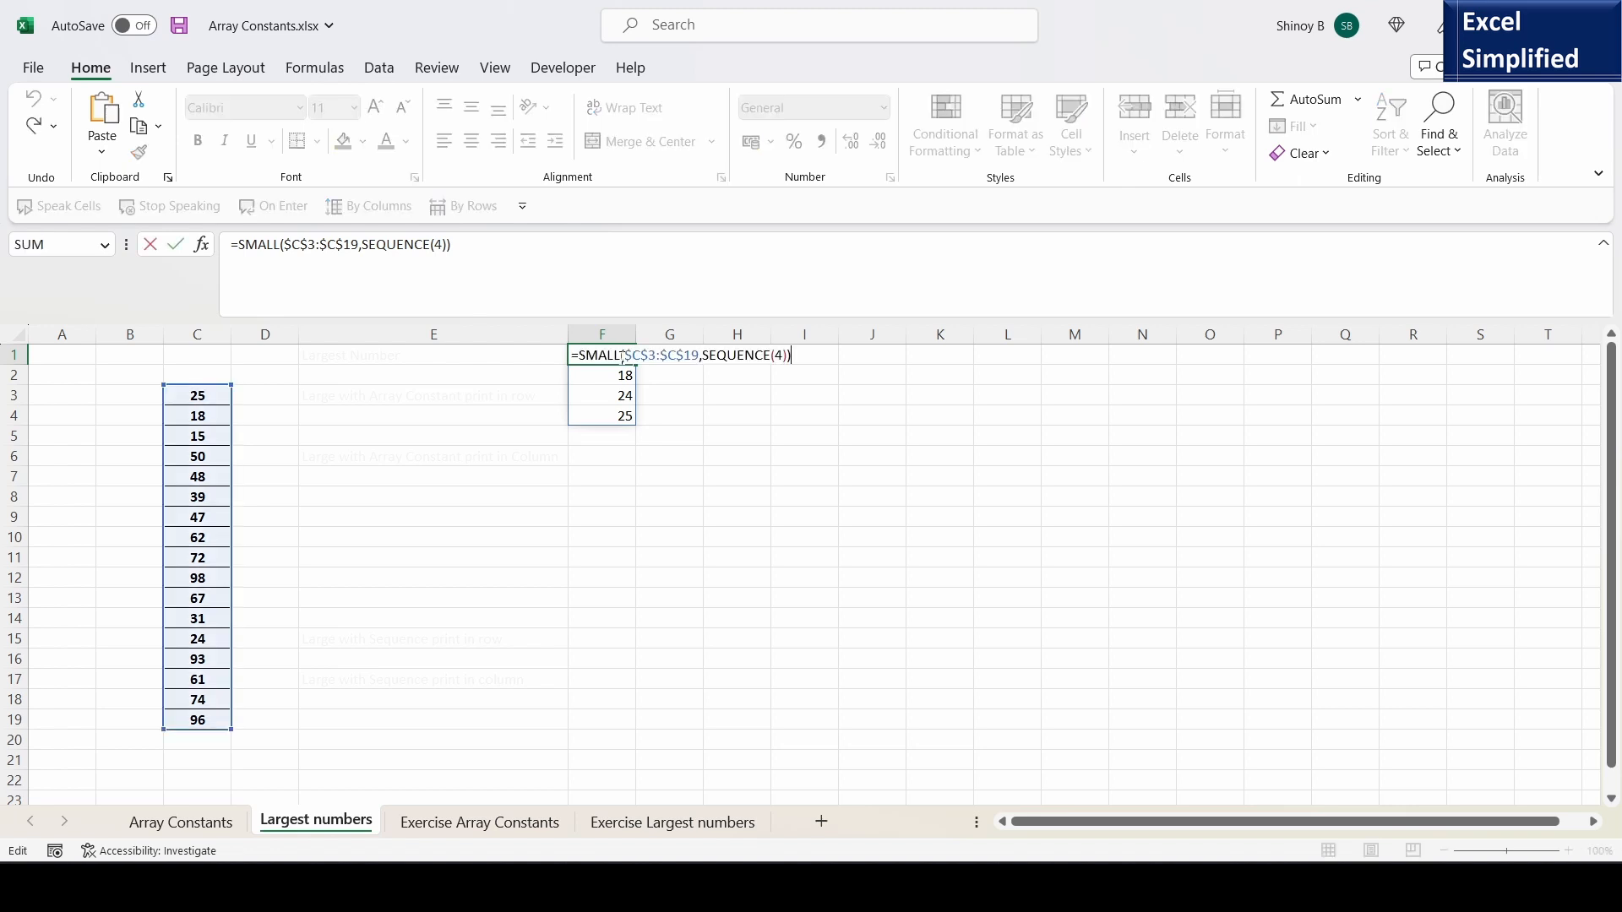
left_click(776, 356)
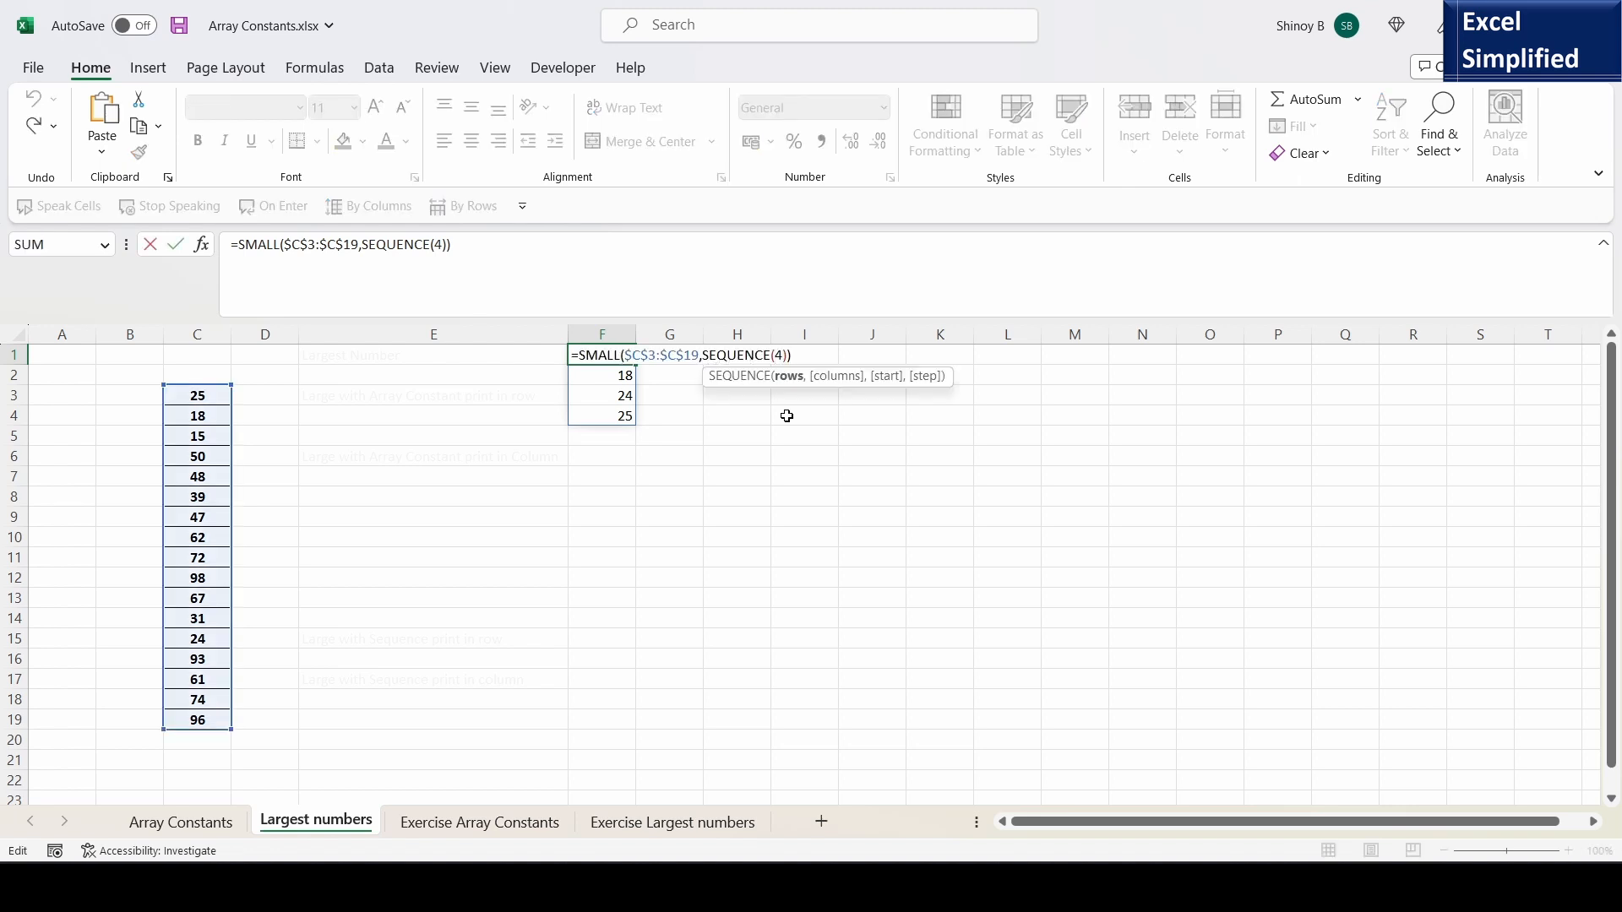
type("1,")
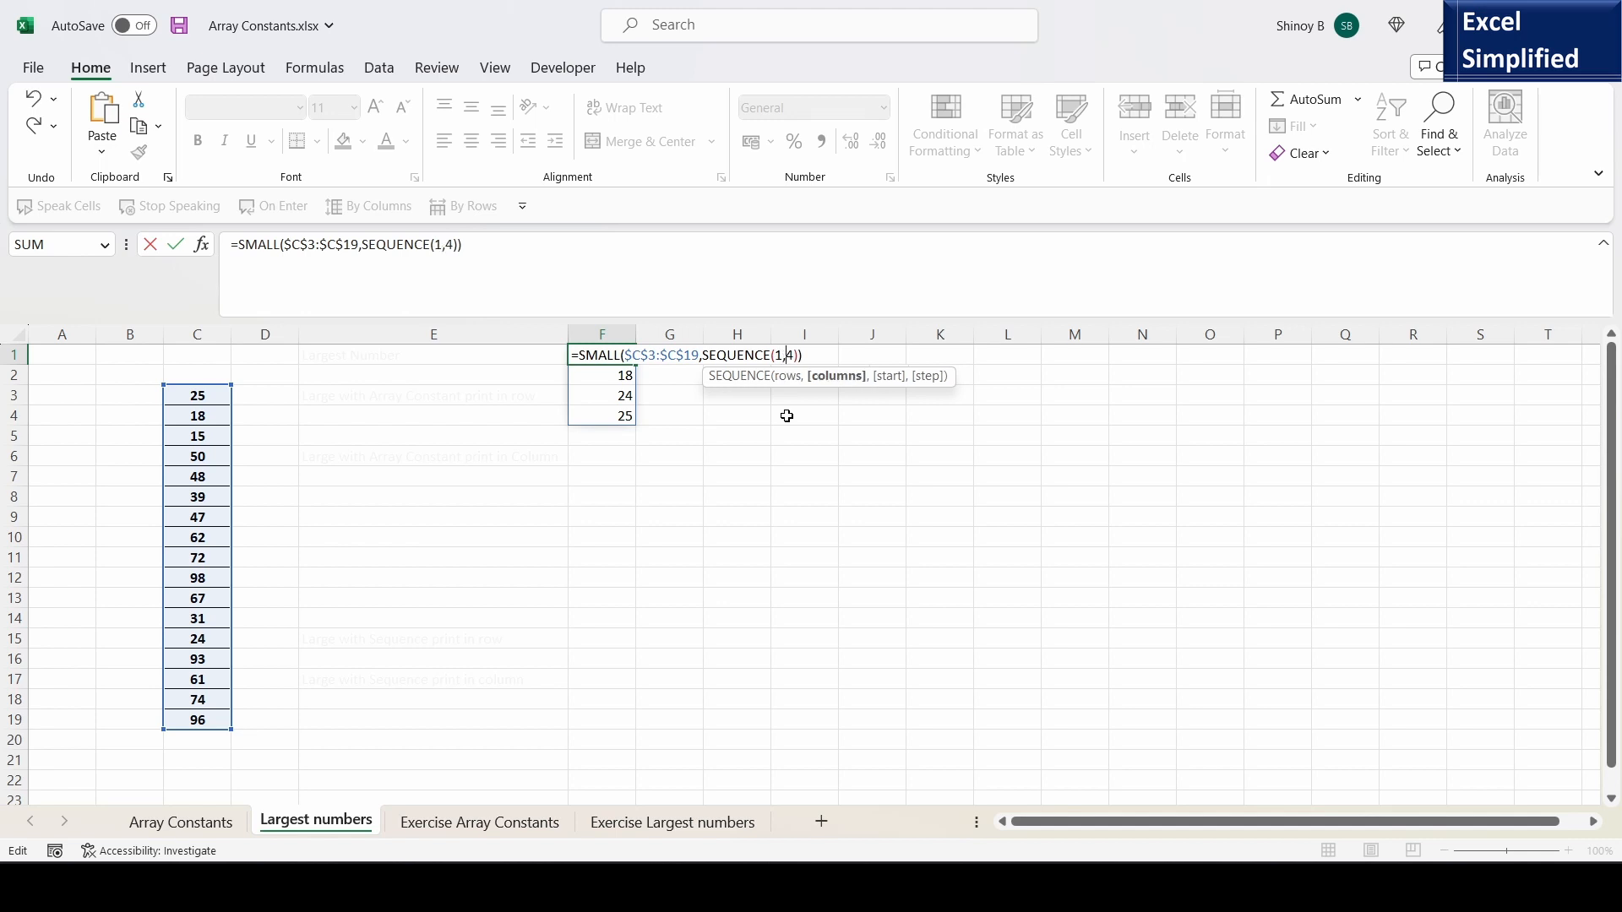
key("Return")
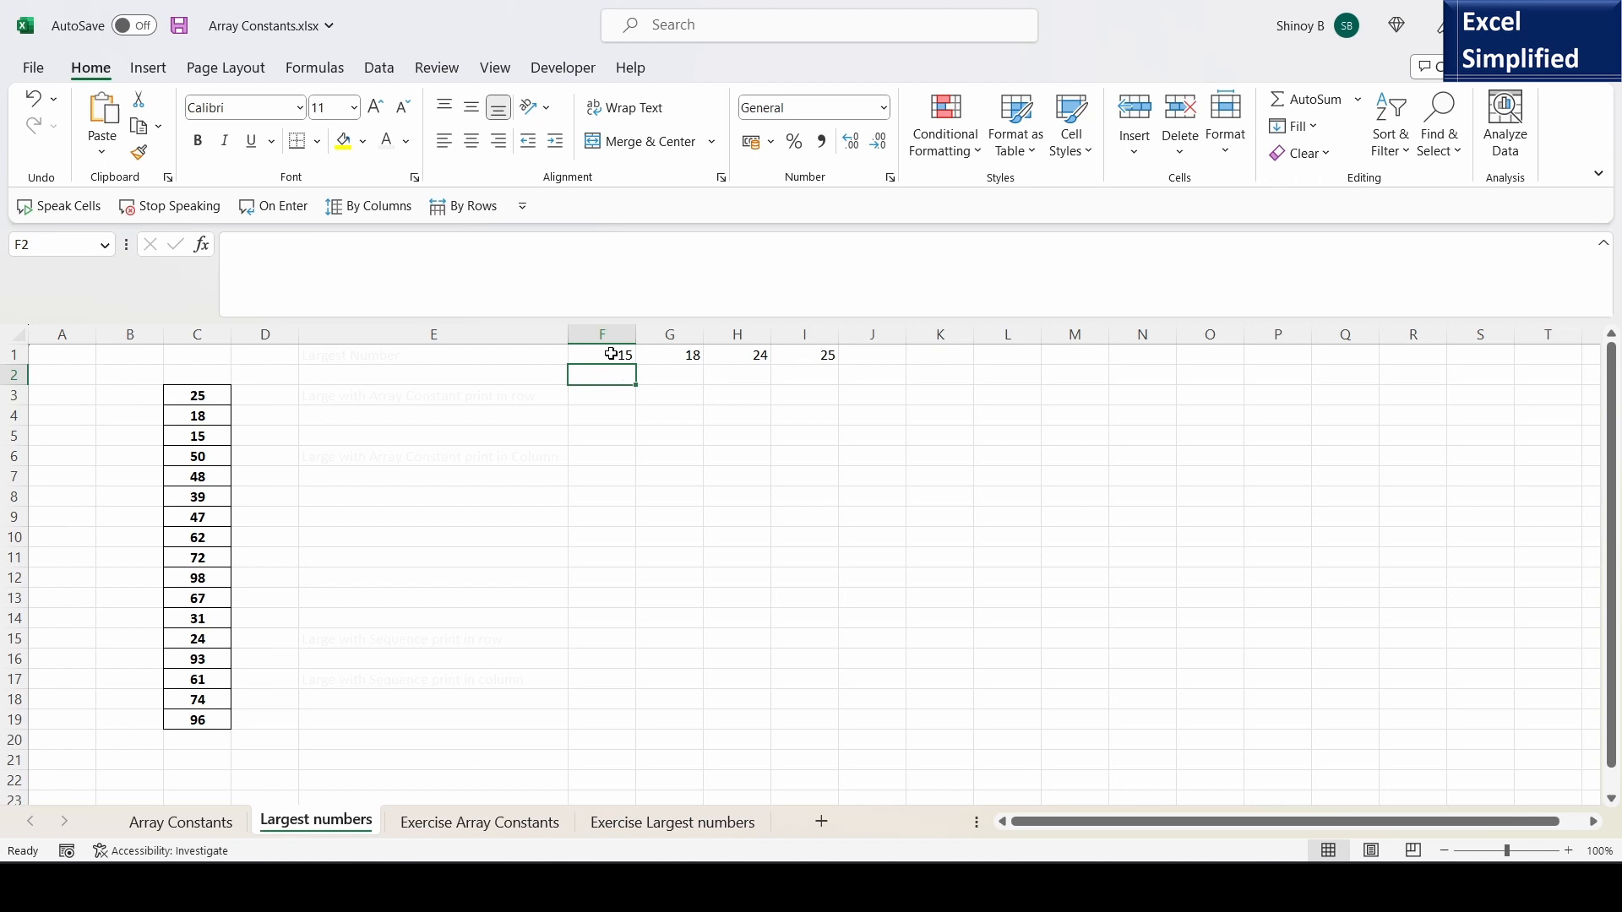
- Review the SMALL formula with SEQUENCE in F1 in edit mode, leaving it as it is
left_click(622, 355)
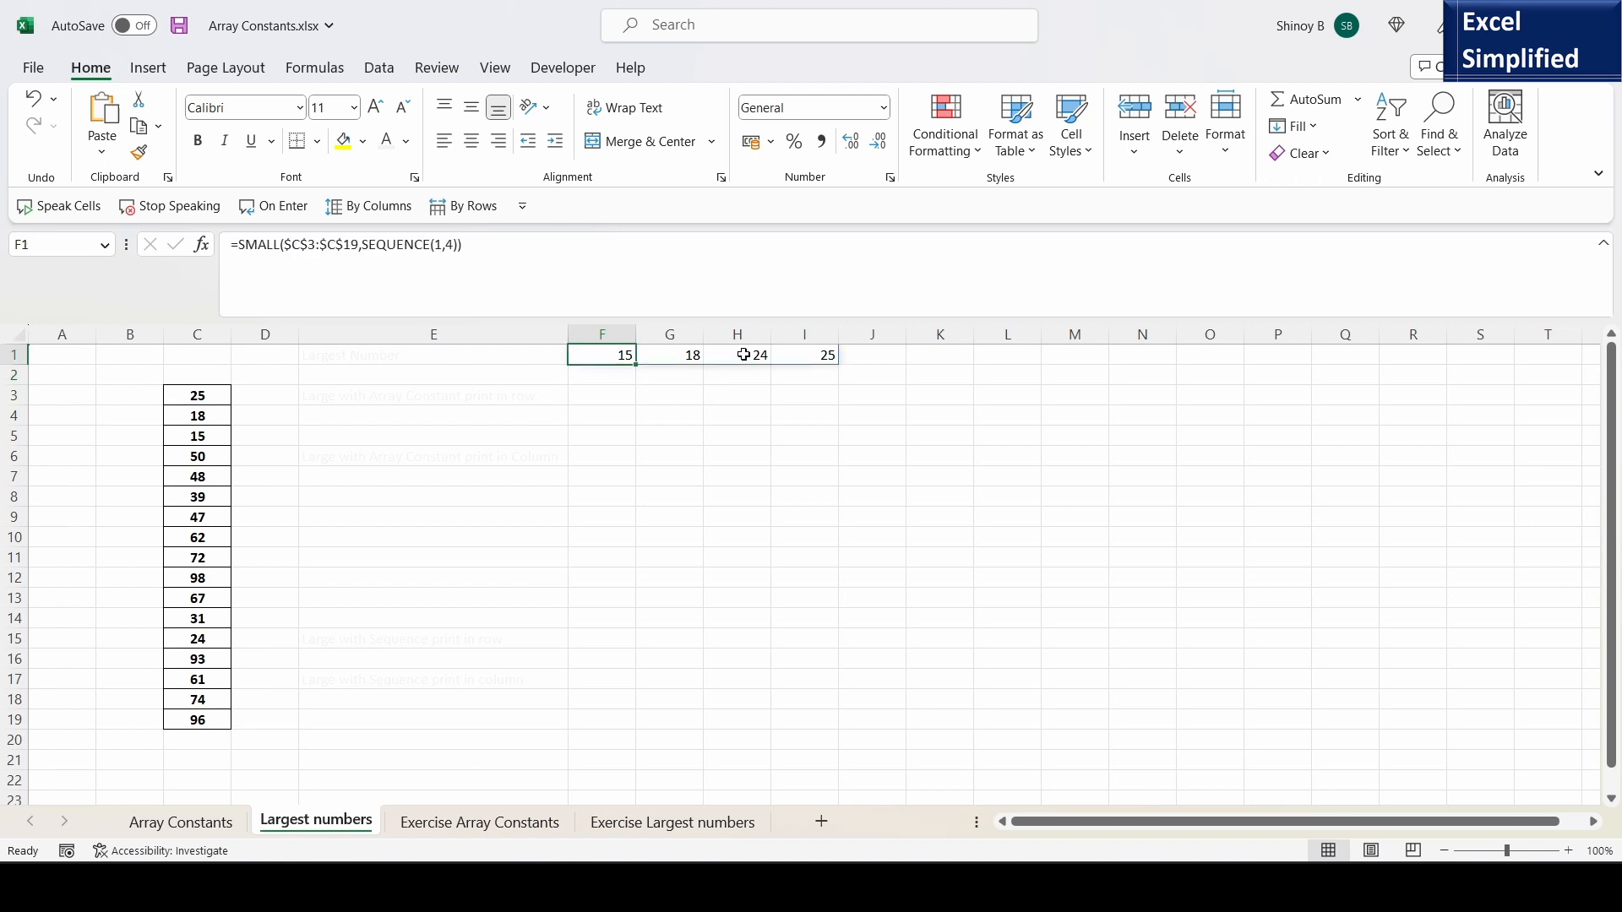
double_click(623, 359)
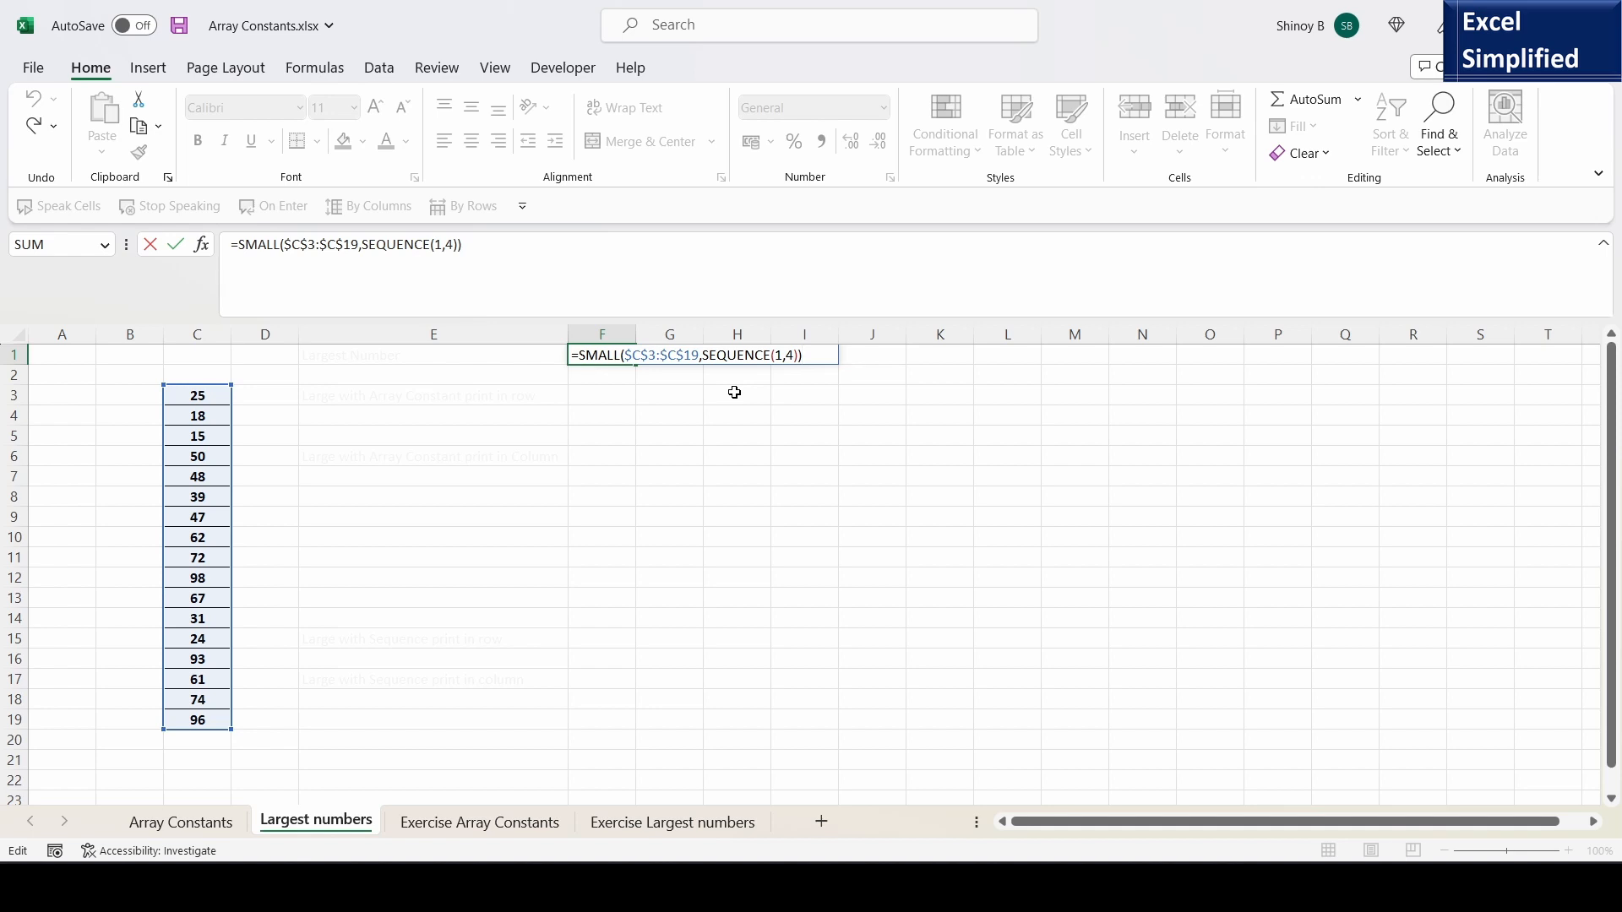
key("Return")
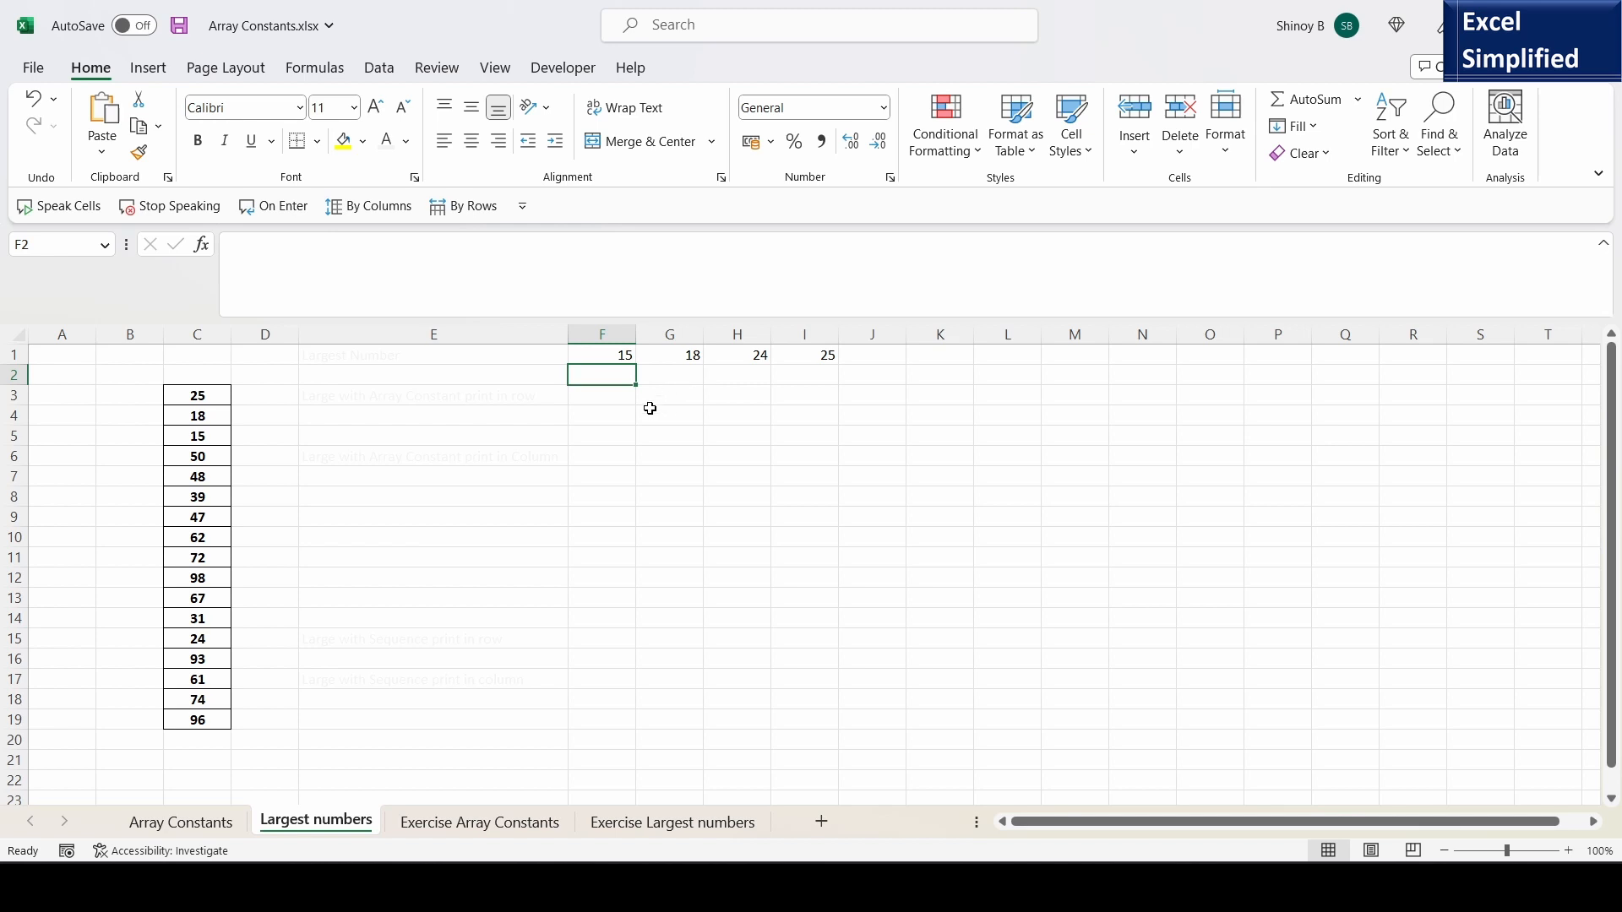
left_click(614, 356)
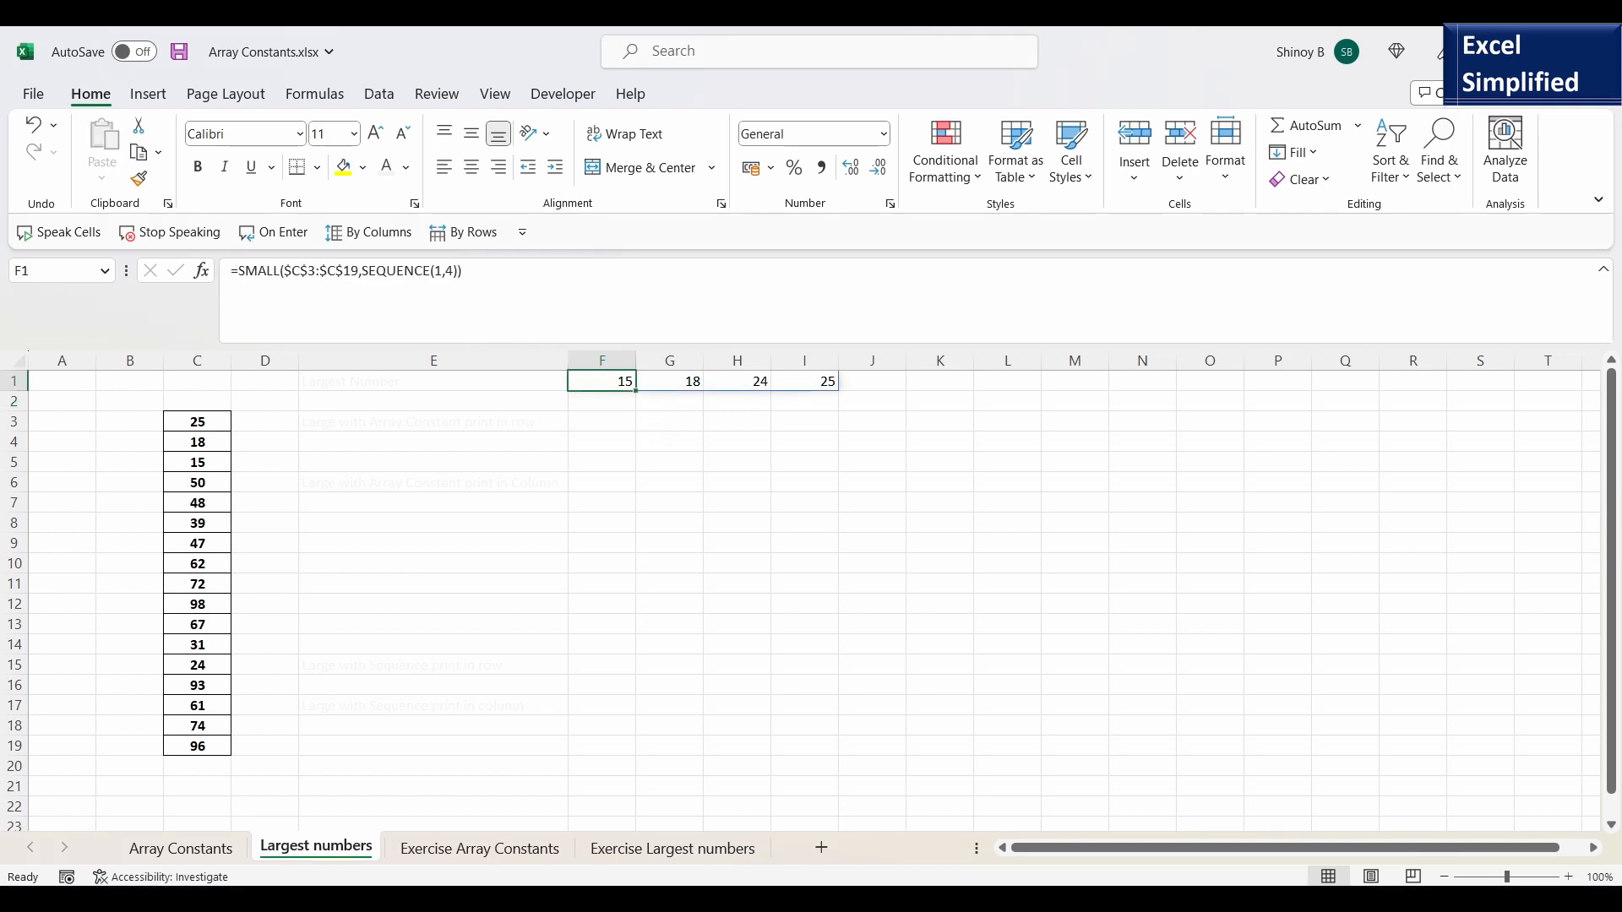